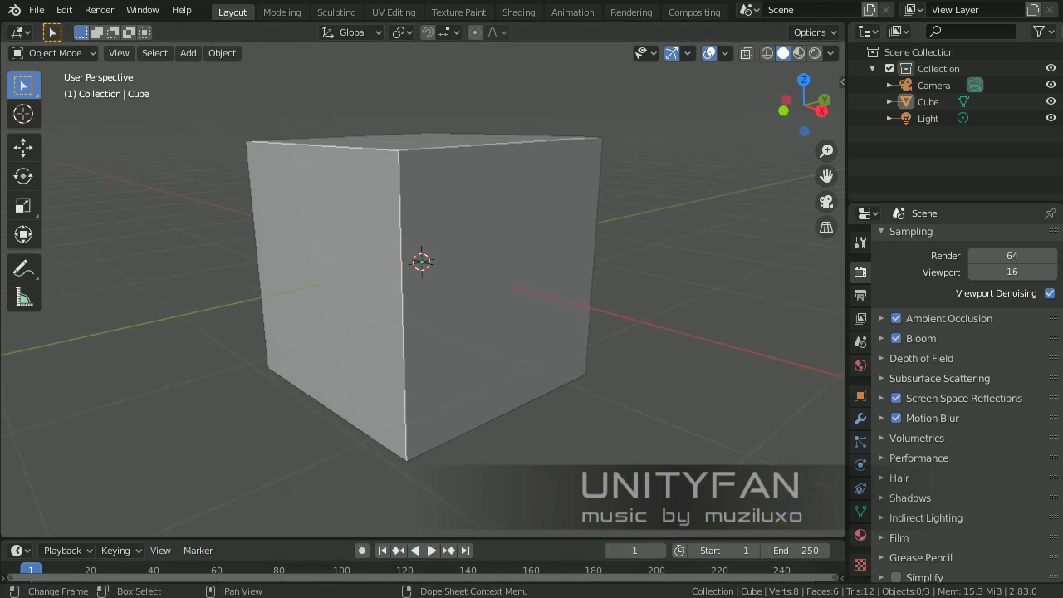
Step: Switch to the file explorer and open the subscribers_request folder inside unityFAN
key("alt+Tab")
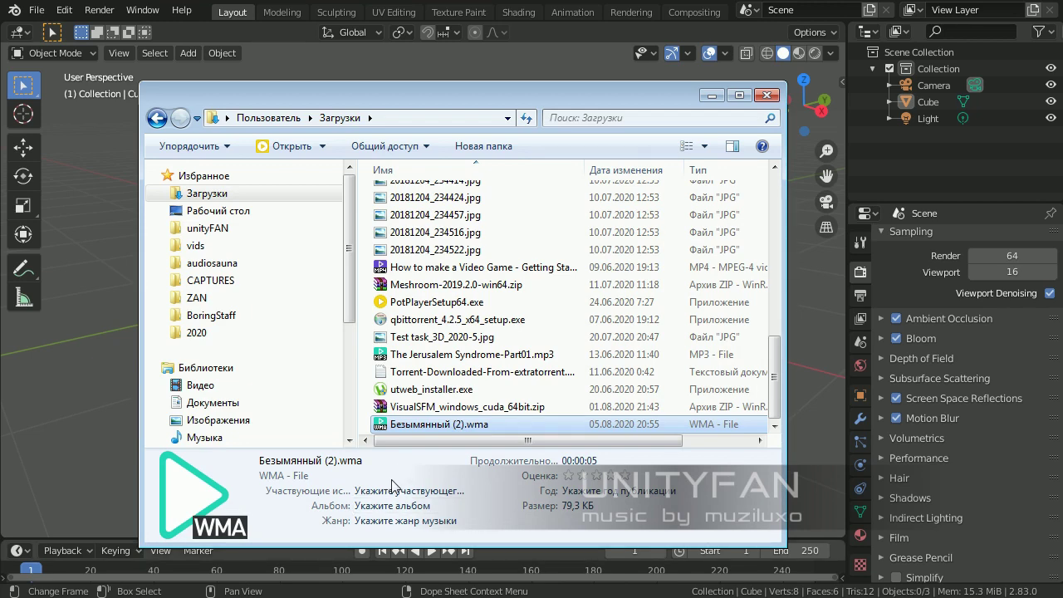
left_click(208, 228)
left_click(423, 352)
scroll(427, 365, "down", 7)
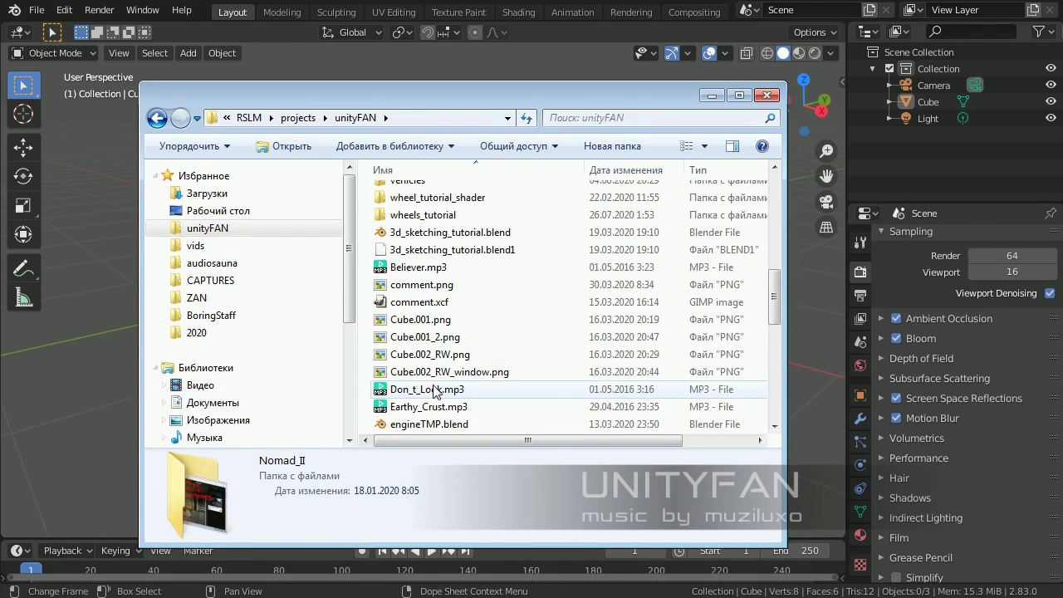
scroll(403, 304, "up", 2)
scroll(407, 286, "up", 1)
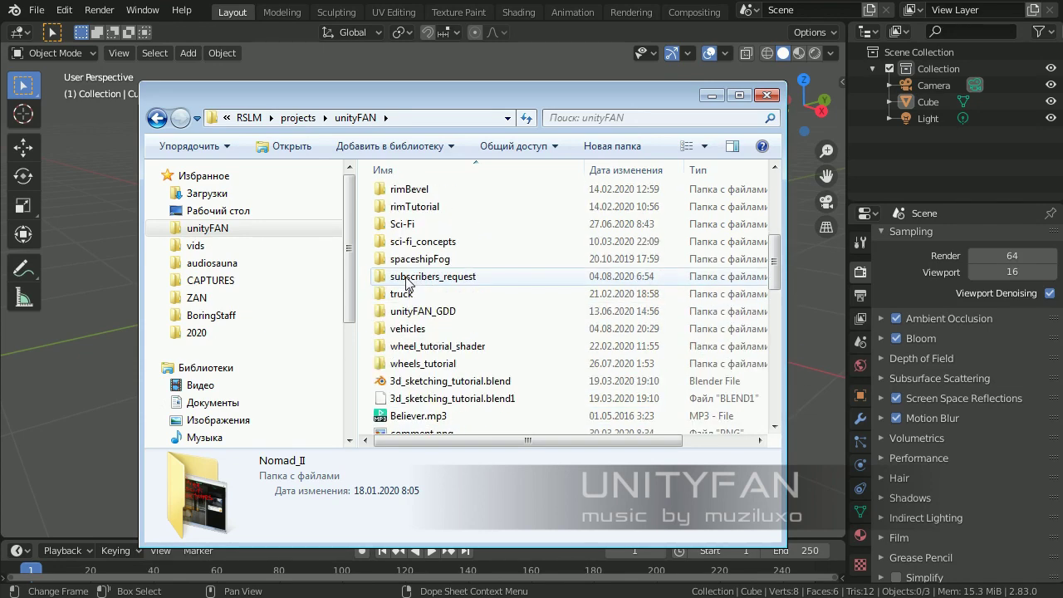
double_click(407, 283)
scroll(406, 312, "down", 2)
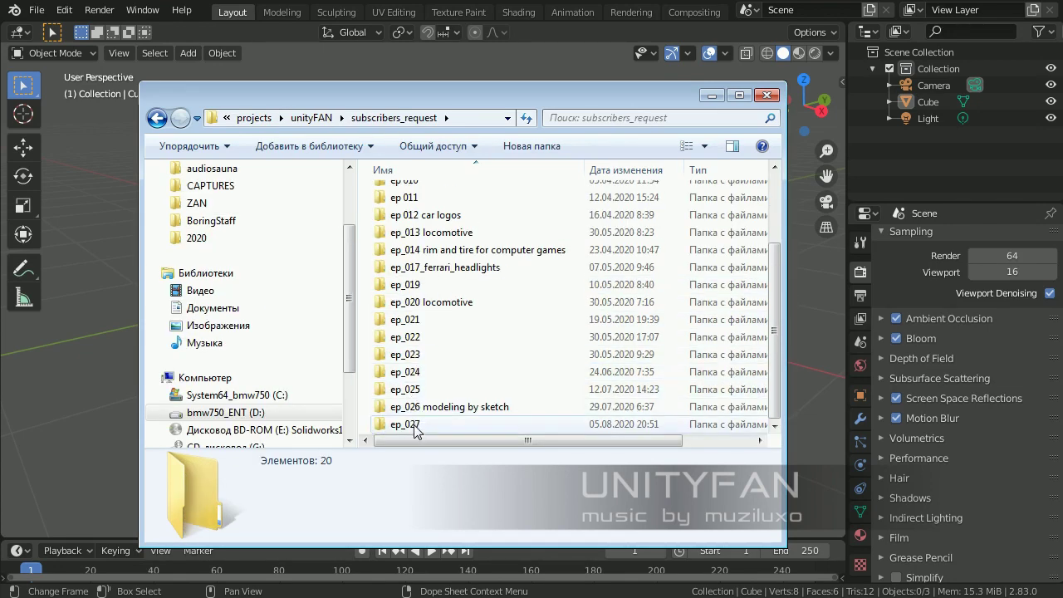
Step: Open the ref folder inside ep_027 and view the reference photo IMG_8760 edit2.jpg
double_click(409, 424)
double_click(403, 194)
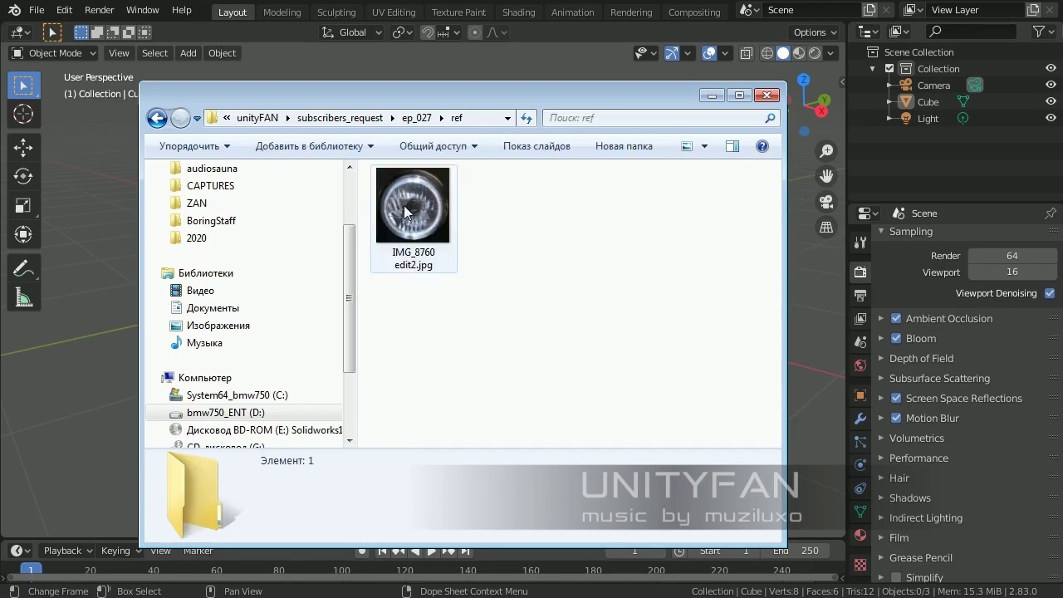
left_click(406, 212)
double_click(406, 212)
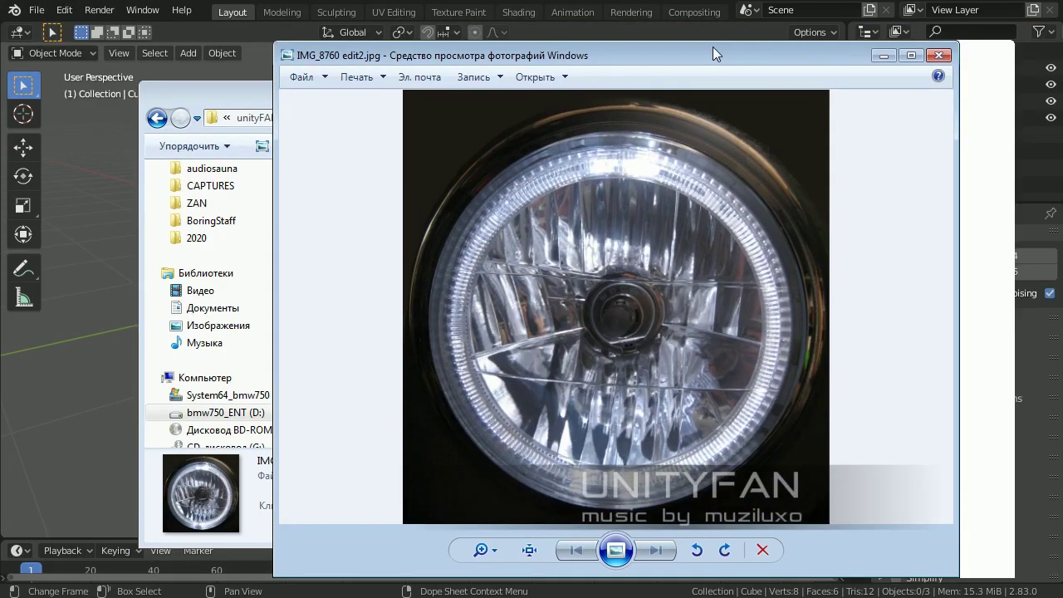
Step: Reposition and narrow the photo viewer window so it fits closely around the headlight image
left_click_drag(713, 47, 622, 34)
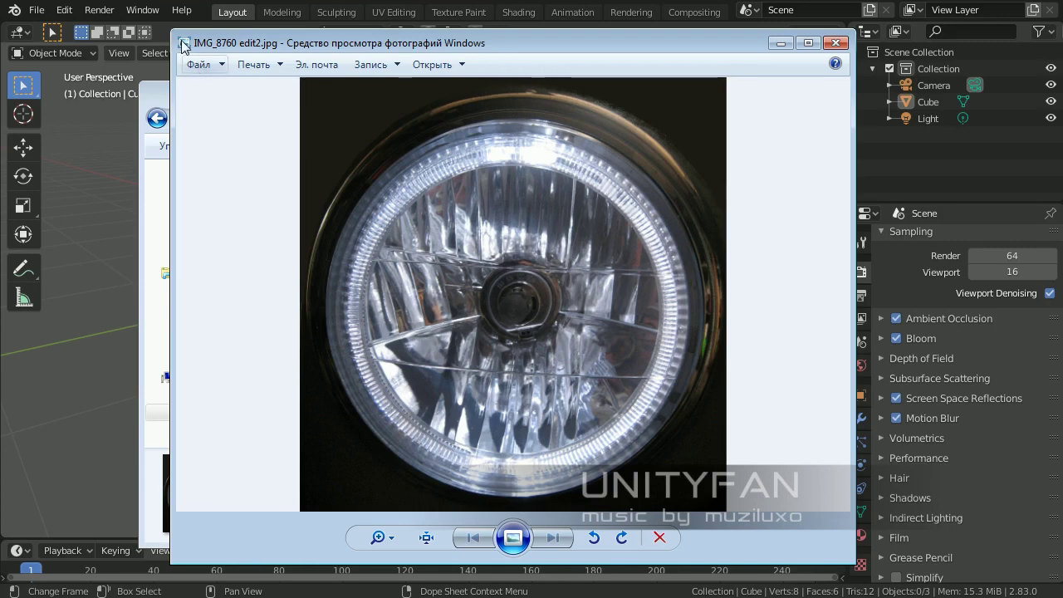
left_click_drag(175, 32, 283, 44)
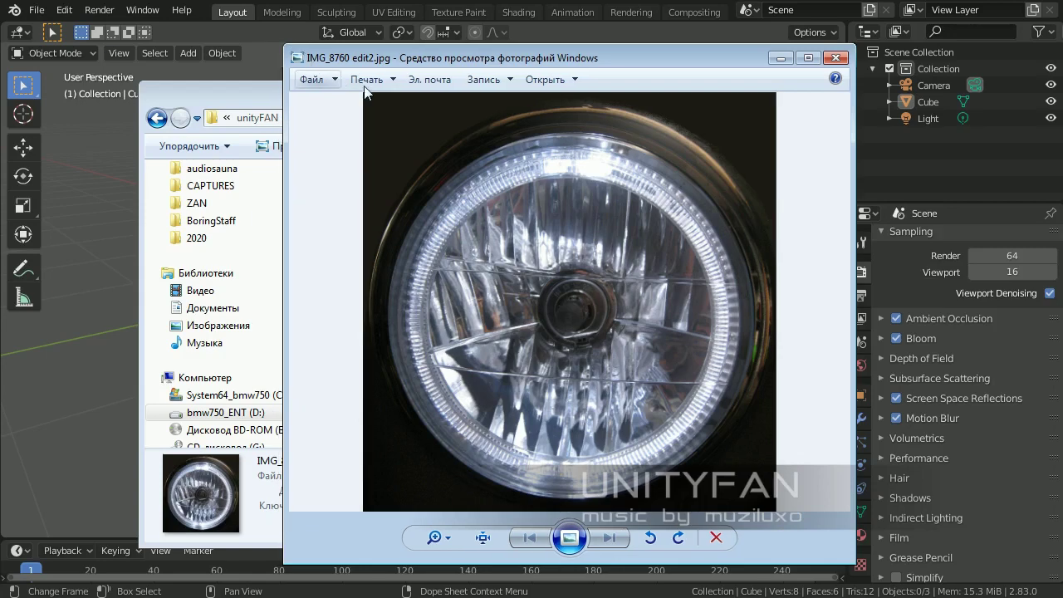
left_click_drag(529, 64, 531, 59)
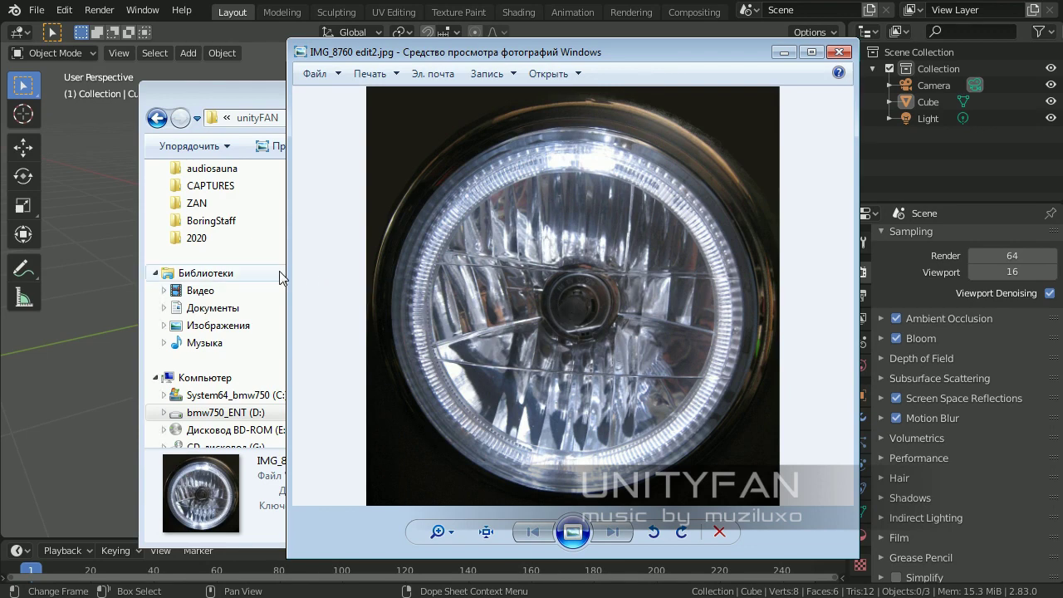
left_click_drag(285, 270, 318, 270)
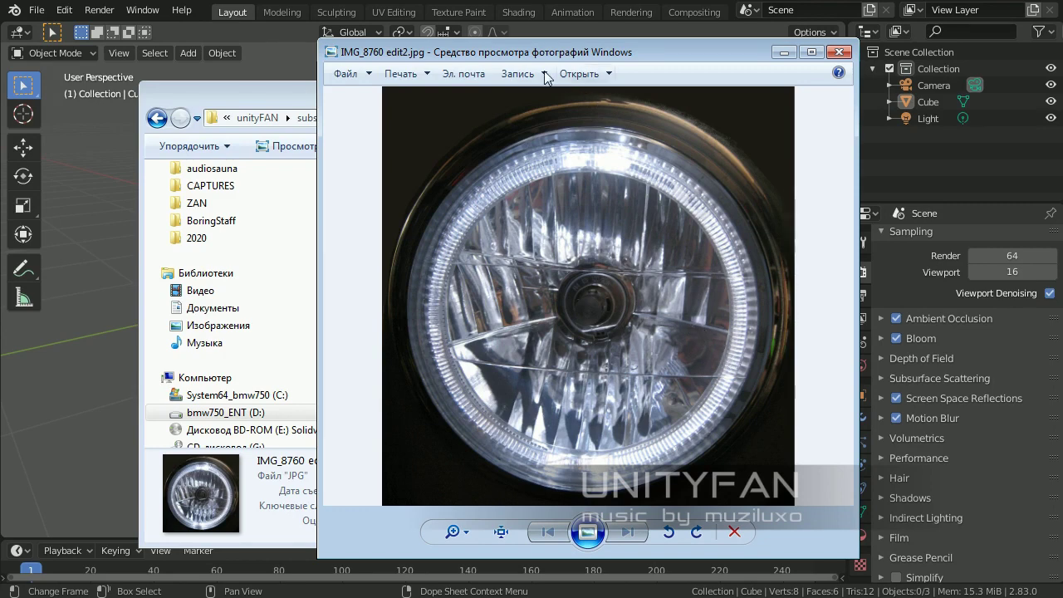
left_click_drag(490, 54, 523, 52)
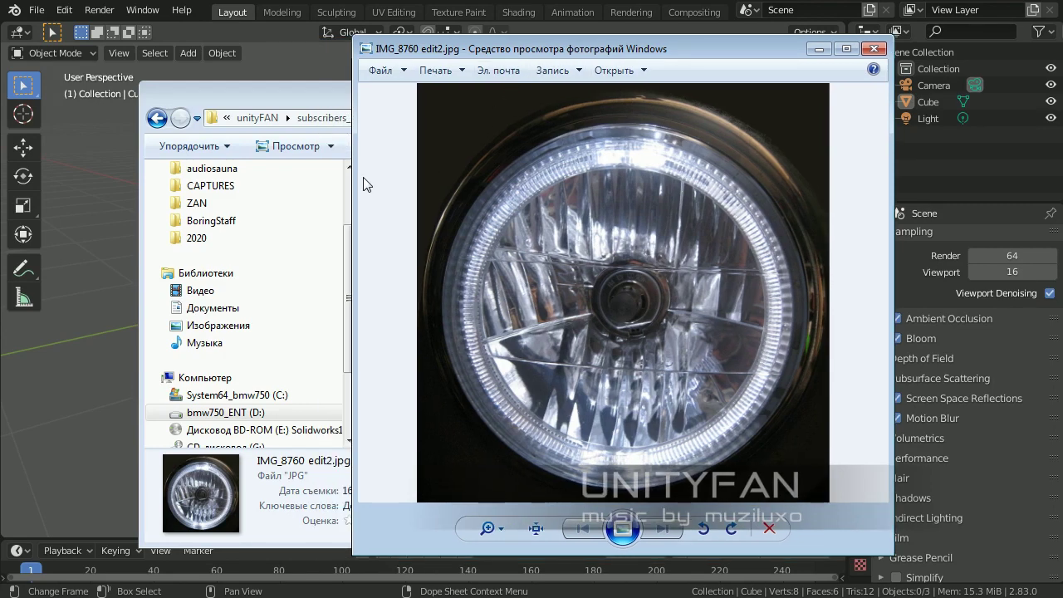
left_click_drag(355, 176, 389, 176)
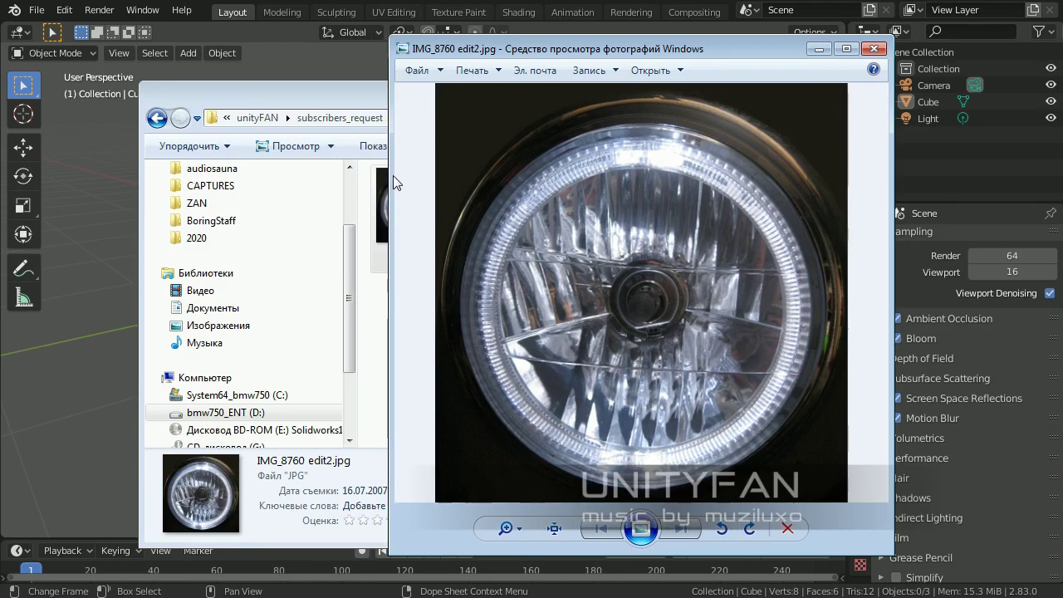
Step: Minimize the file explorer window and switch back to Blender
left_click(320, 98)
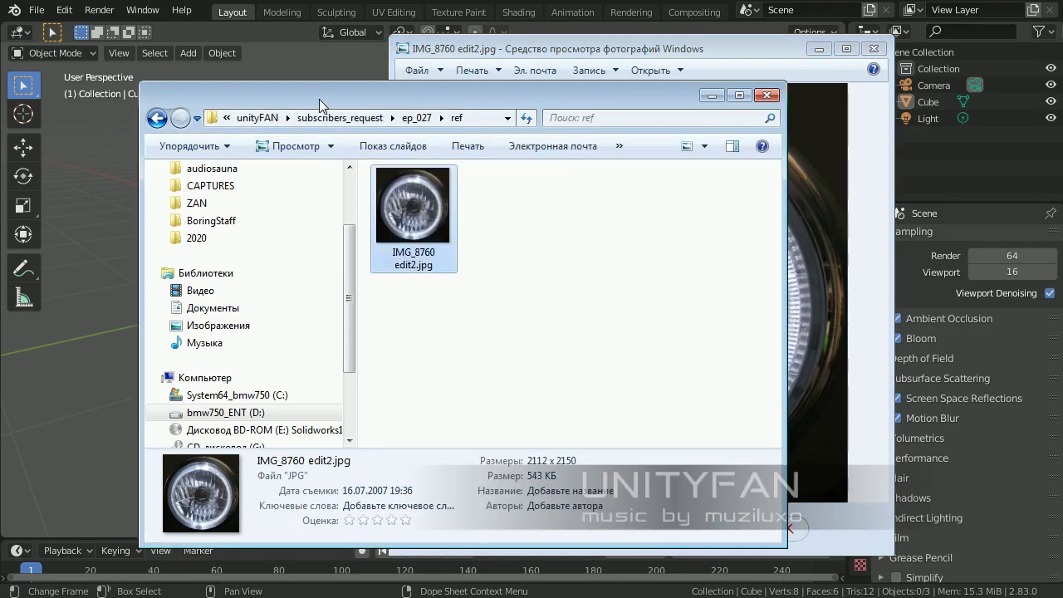
left_click(712, 96)
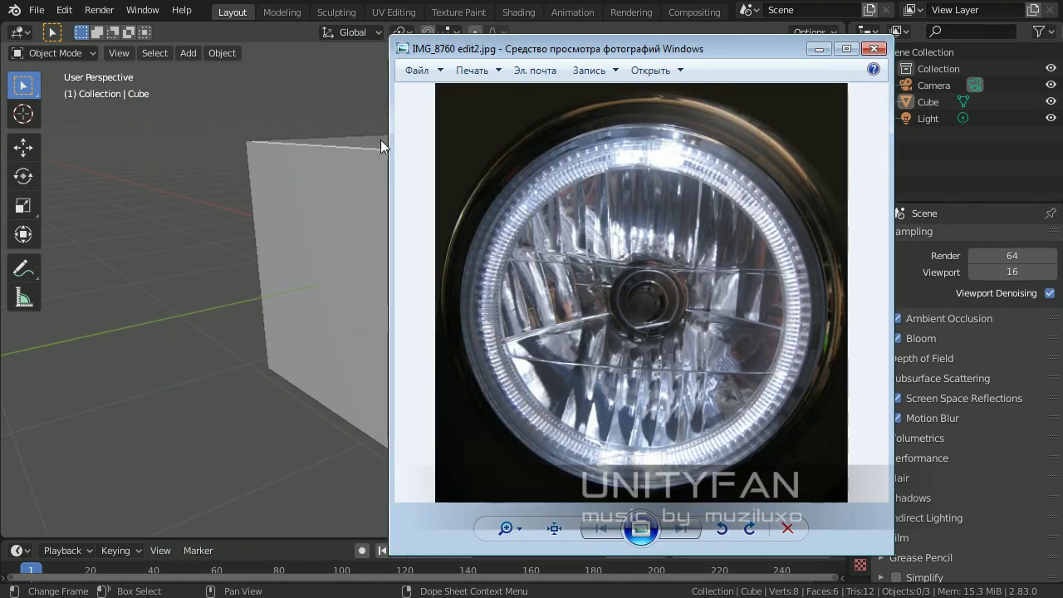
middle_click(321, 186)
left_click(440, 597)
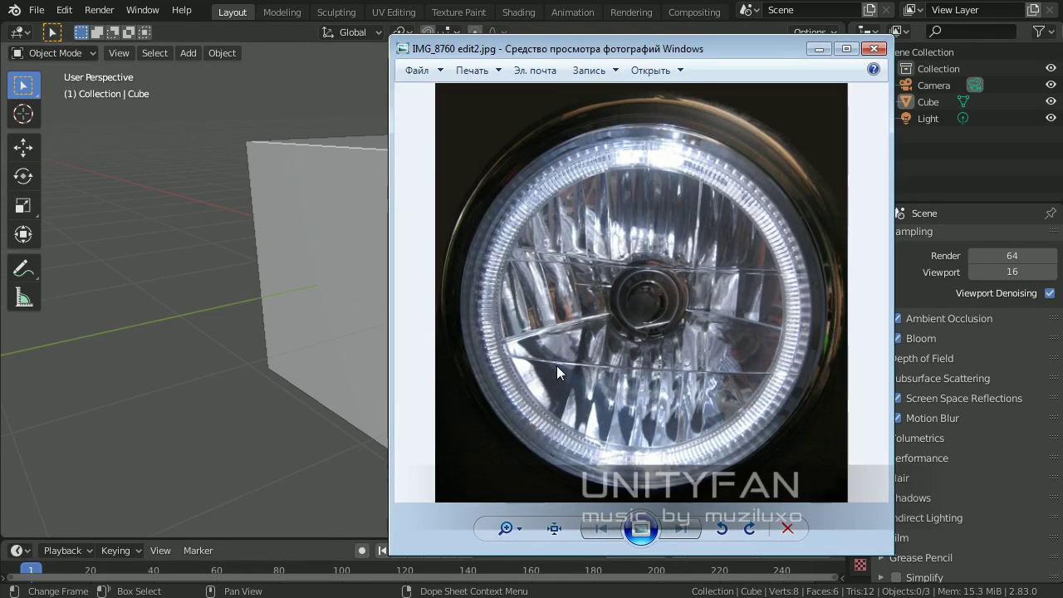
left_click(345, 293)
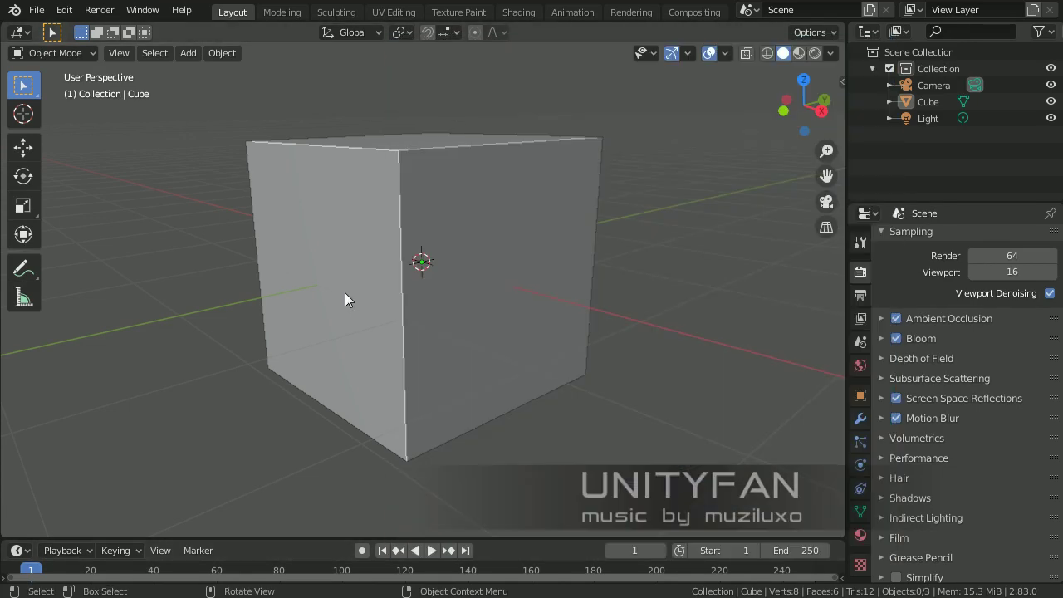
Step: Delete the default cube from the scene
left_click(346, 298)
scroll(391, 309, "up", 2)
key("x")
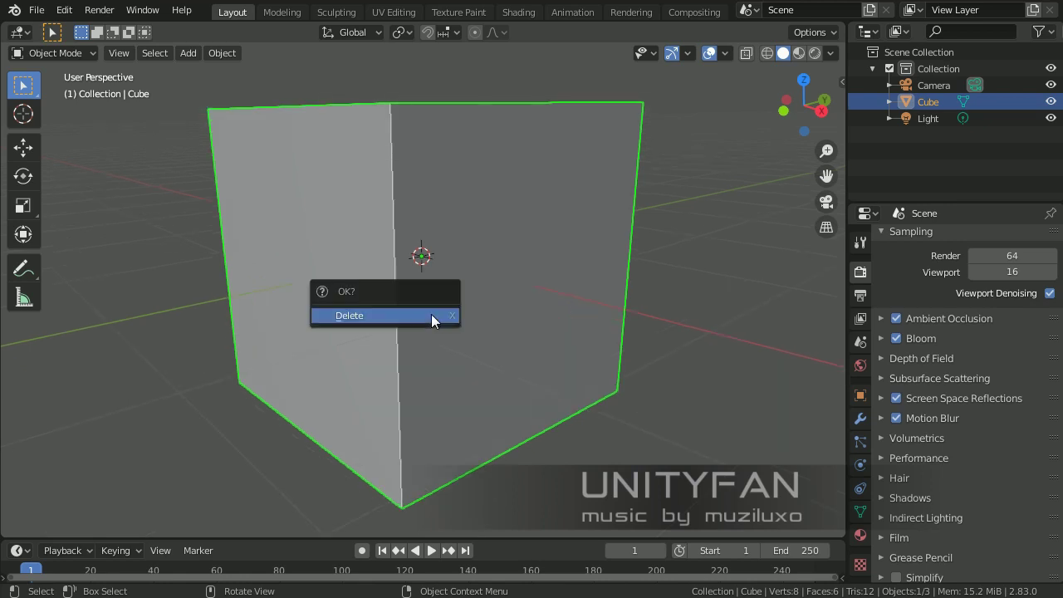
left_click(453, 316)
Step: Add a mesh plane at the 3D cursor
middle_click_drag(426, 298, 484, 367, "shift")
scroll(484, 367, "up", 2)
key("shift+a")
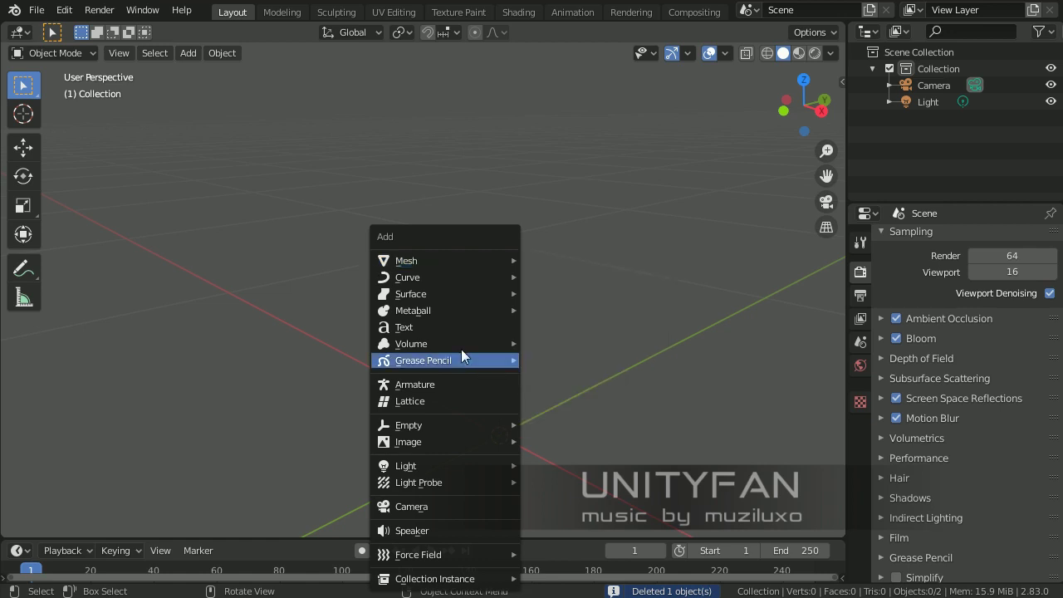
mouse_move(434, 279)
mouse_move(438, 260)
left_click(552, 258)
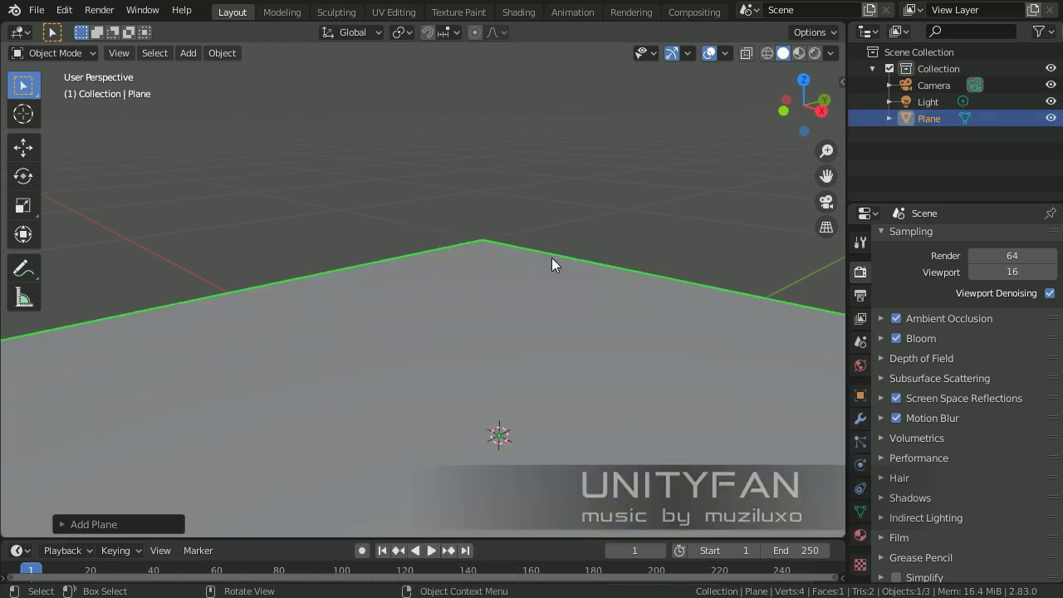
Step: Subdivide the plane once in Edit Mode so it is split into four faces
middle_click_drag(530, 331, 479, 332)
key("Tab")
right_click(476, 333)
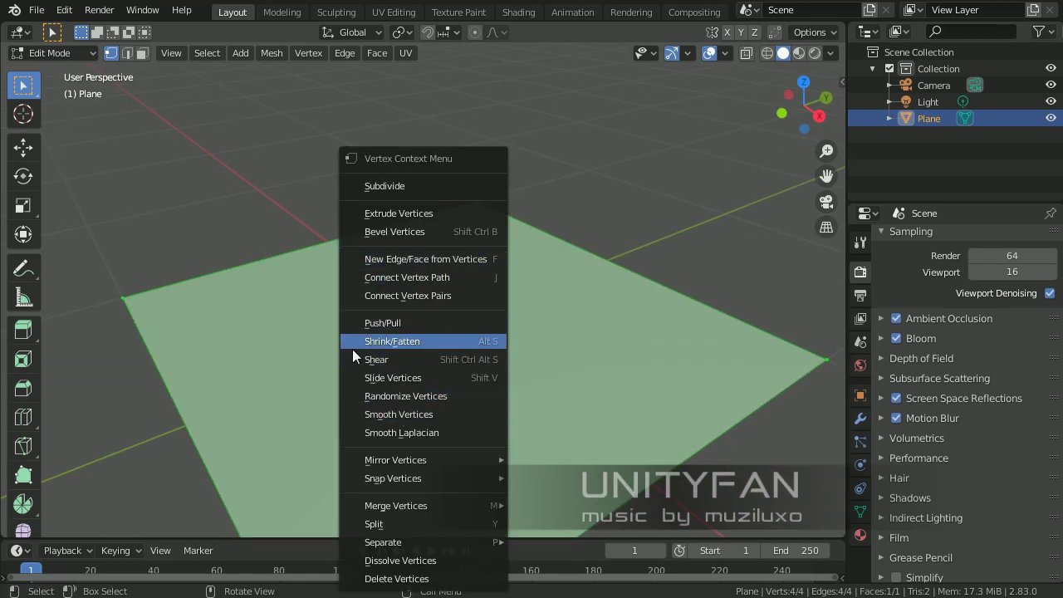
key("Tab")
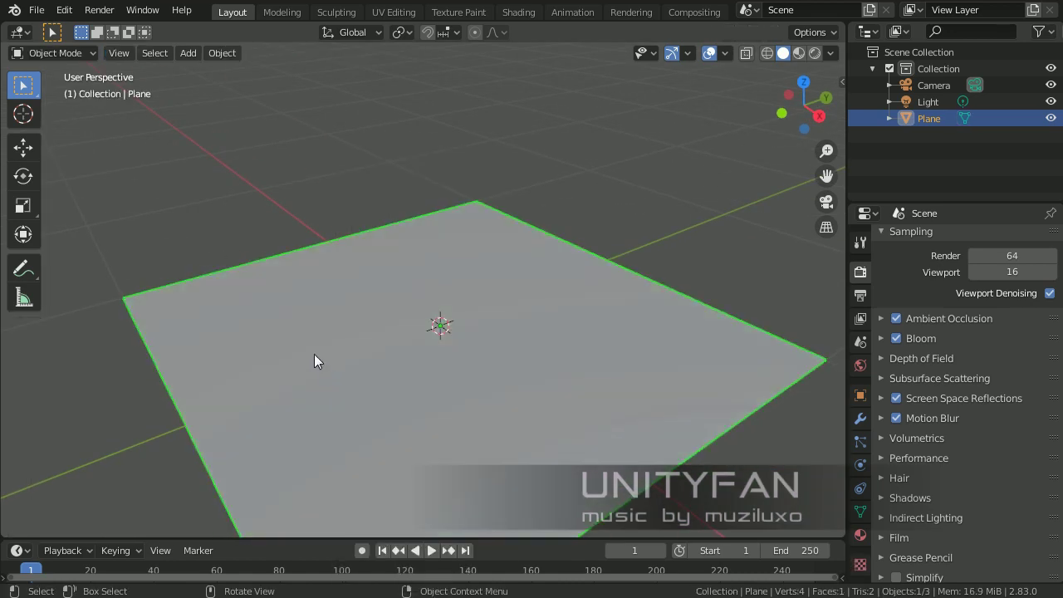
key("Tab")
right_click(364, 361)
left_click(312, 187)
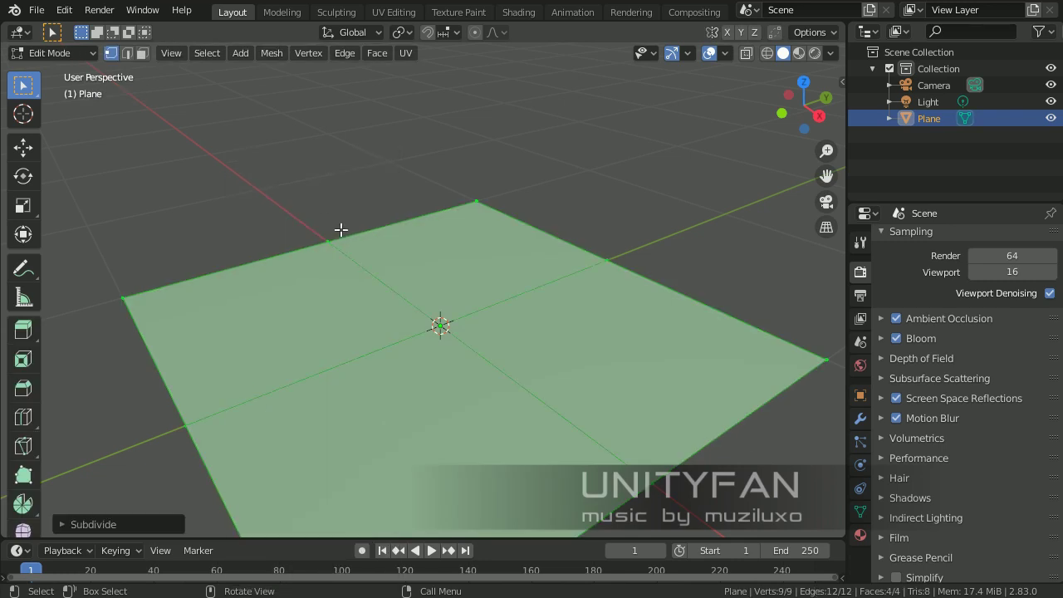
middle_click_drag(448, 299, 391, 285)
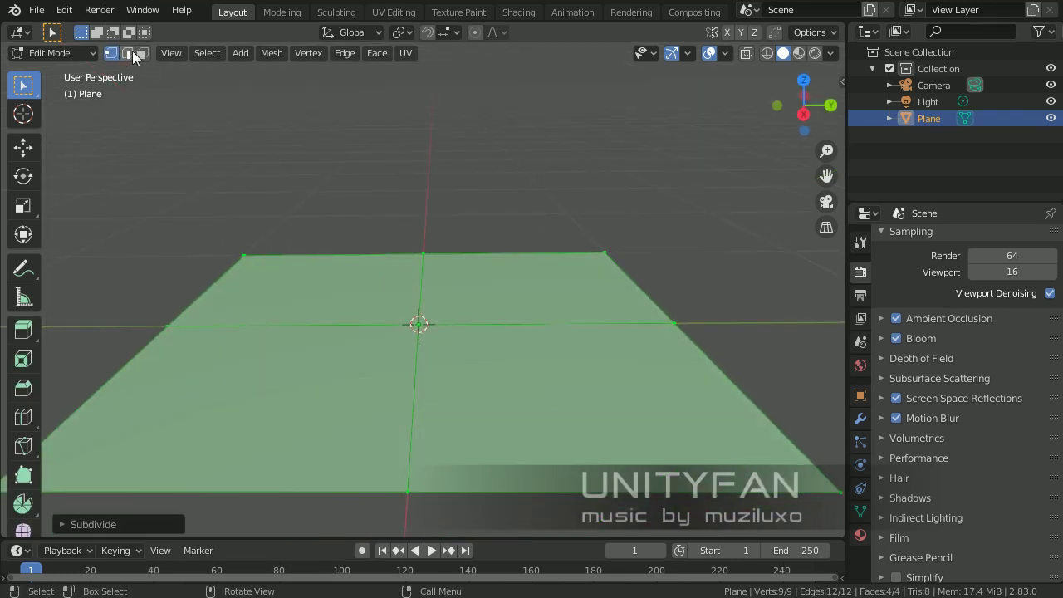
Step: Duplicate the centre edge on the plane's positive Y side and move the copy straight up along Z in right view
left_click(127, 52)
left_click(500, 332)
key("KP_3")
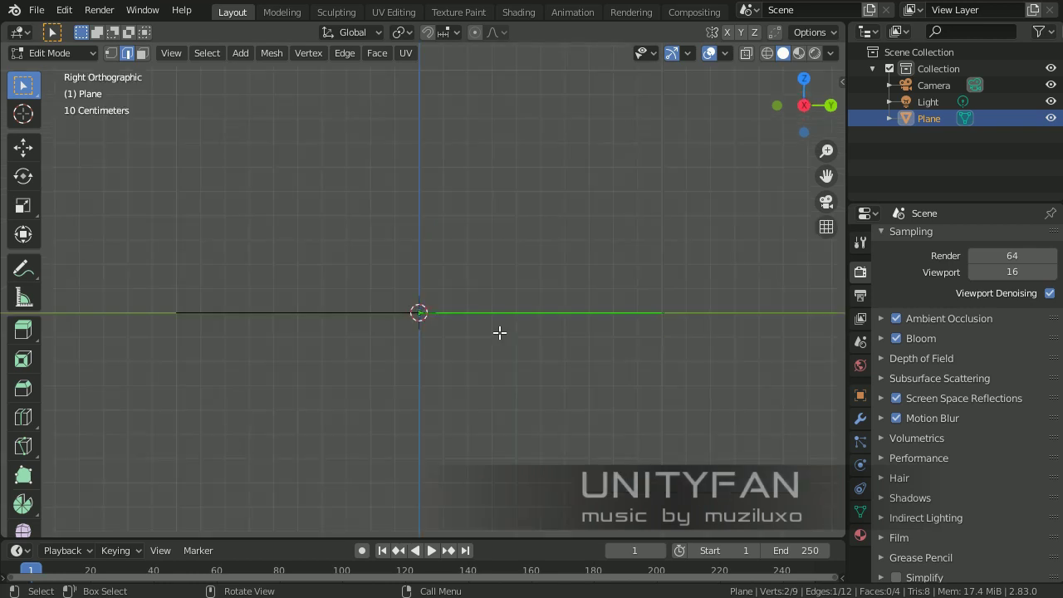
key("shift+d")
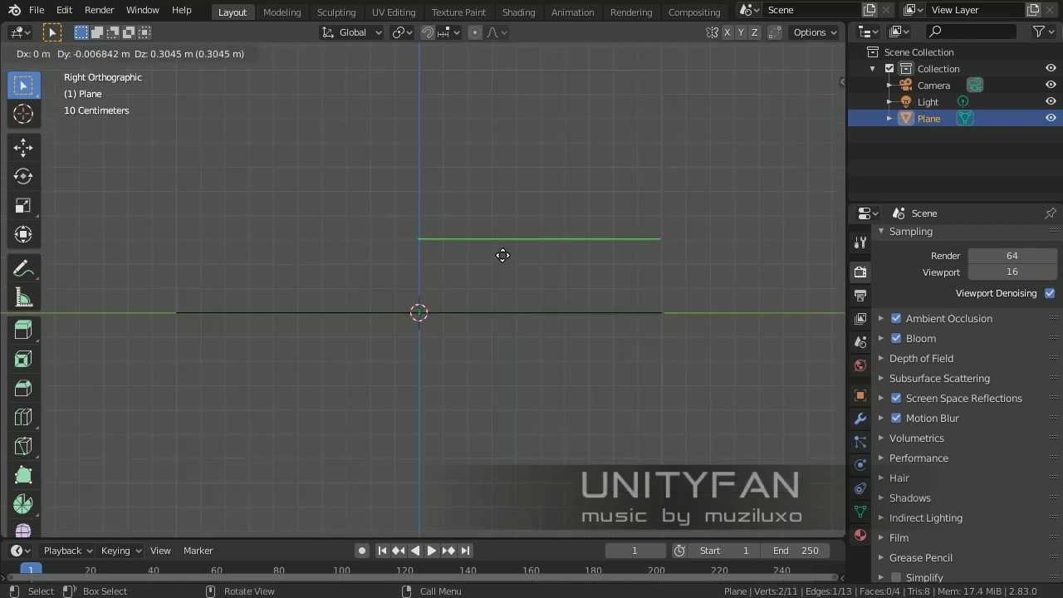
right_click(502, 253)
left_click(24, 147)
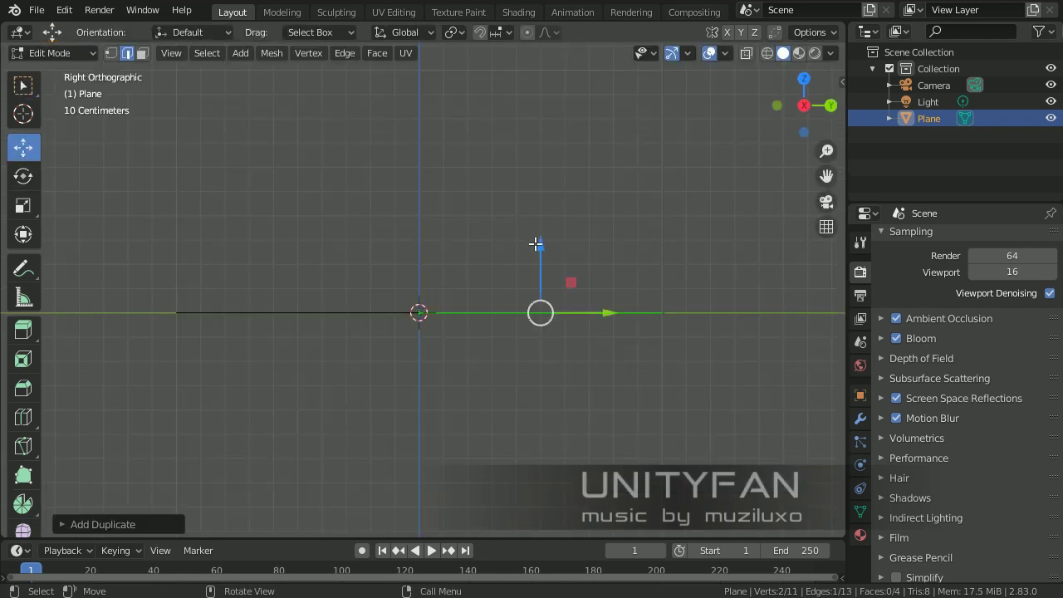
left_click_drag(541, 241, 541, 146)
middle_click_drag(482, 254, 466, 311)
Step: Delete the plane's four faces, keeping only the raised edge
left_click(144, 54)
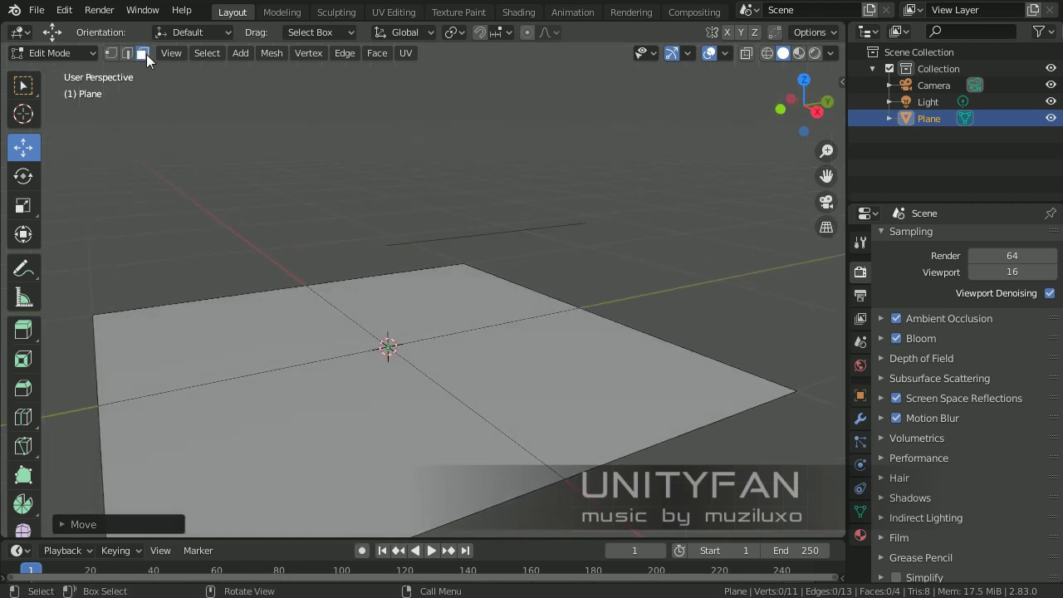
left_click(580, 385)
left_click(449, 409, "shift")
left_click(366, 353, "shift")
left_click(424, 319, "shift")
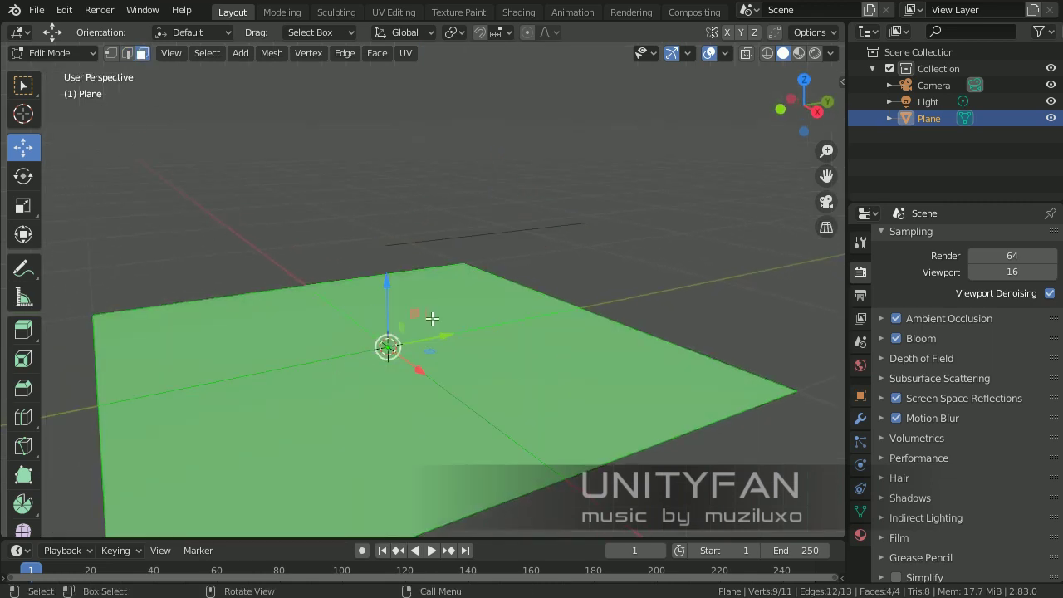
key("x")
left_click(391, 355)
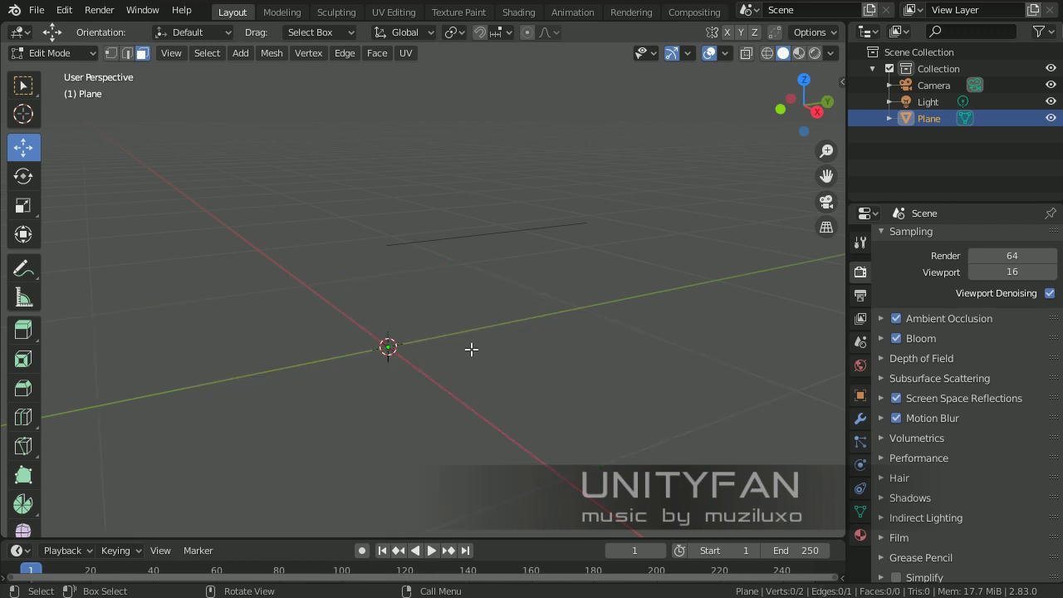
Step: Shorten the remaining edge by moving its outer vertex along Y towards the Z axis
scroll(510, 313, "up", 2)
key("Tab")
key("Tab")
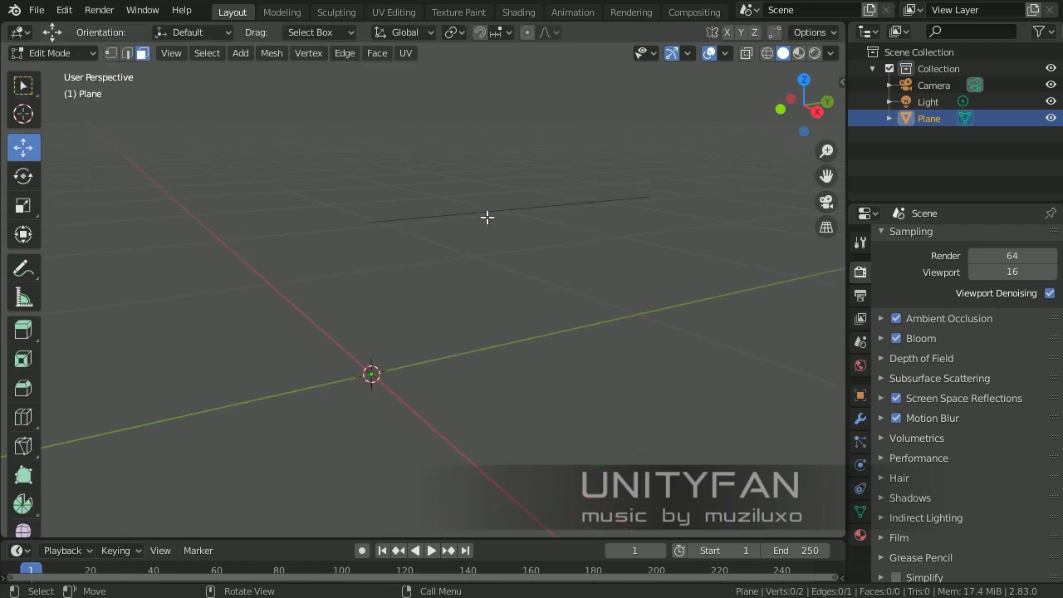
left_click(116, 53)
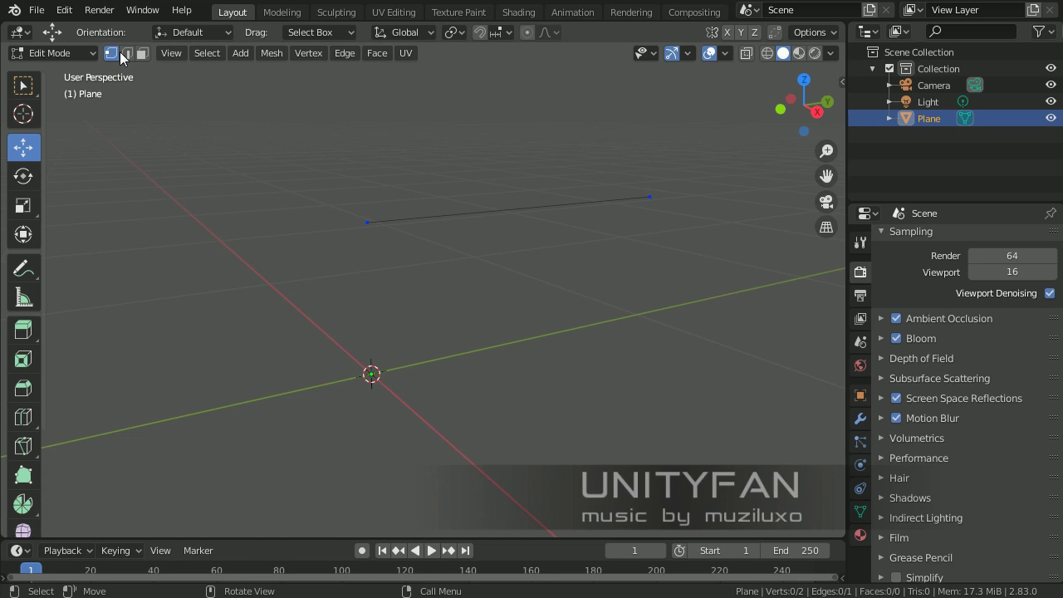
left_click(675, 207)
mouse_move(676, 278)
middle_mouse_down()
mouse_move(662, 288)
mouse_move(789, 266)
mouse_move(672, 271)
middle_mouse_up()
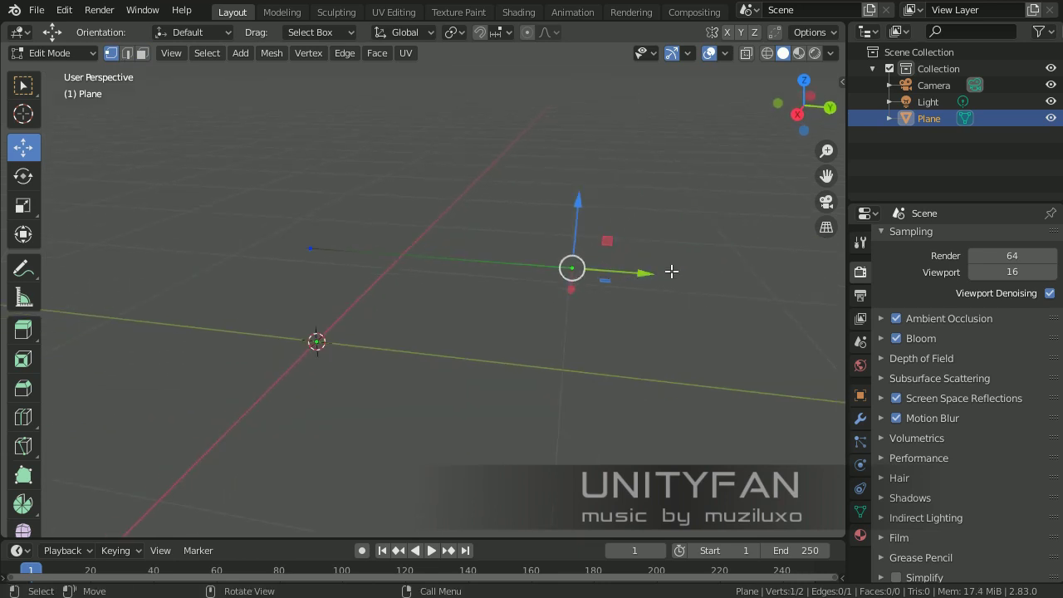
left_click(649, 263)
left_click(571, 270)
left_click_drag(633, 275, 428, 265)
middle_click_drag(417, 270, 490, 285)
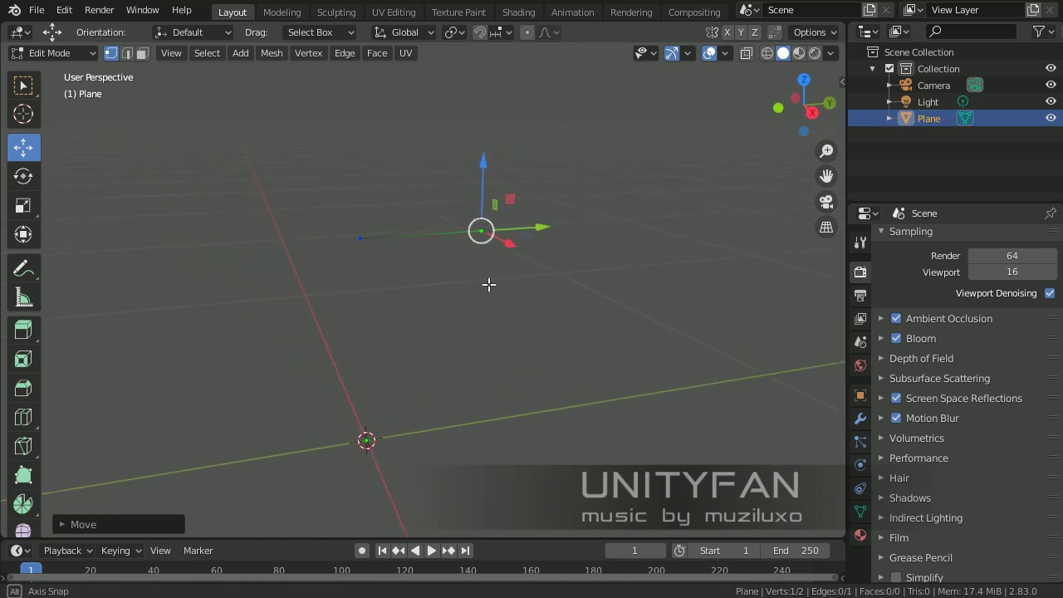
Step: Move the outer vertex slightly down and inward in right orthographic view so the edge slopes away from the axis
key("KP_3")
scroll(486, 283, "up", 3)
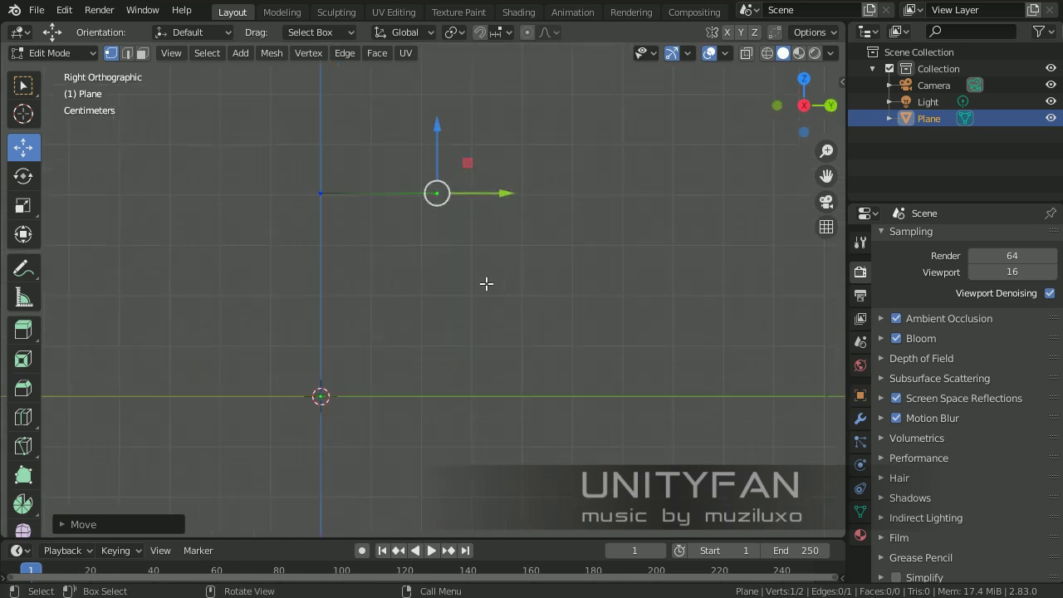
middle_click_drag(469, 164, 531, 176, "shift")
left_click_drag(534, 134, 479, 166)
scroll(479, 166, "down", 3)
middle_click_drag(474, 204, 450, 174, "shift")
scroll(450, 176, "up", 1)
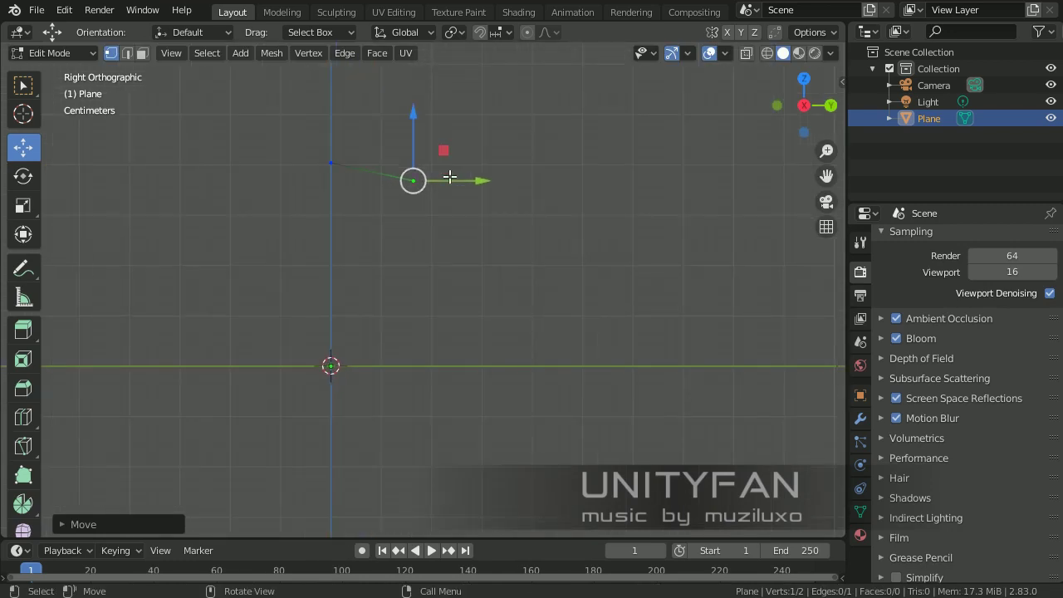
Step: Extrude the outer vertex twice, outward along Y and down, to continue the curved profile toward the Y axis
key("e")
left_click(493, 234)
key("e")
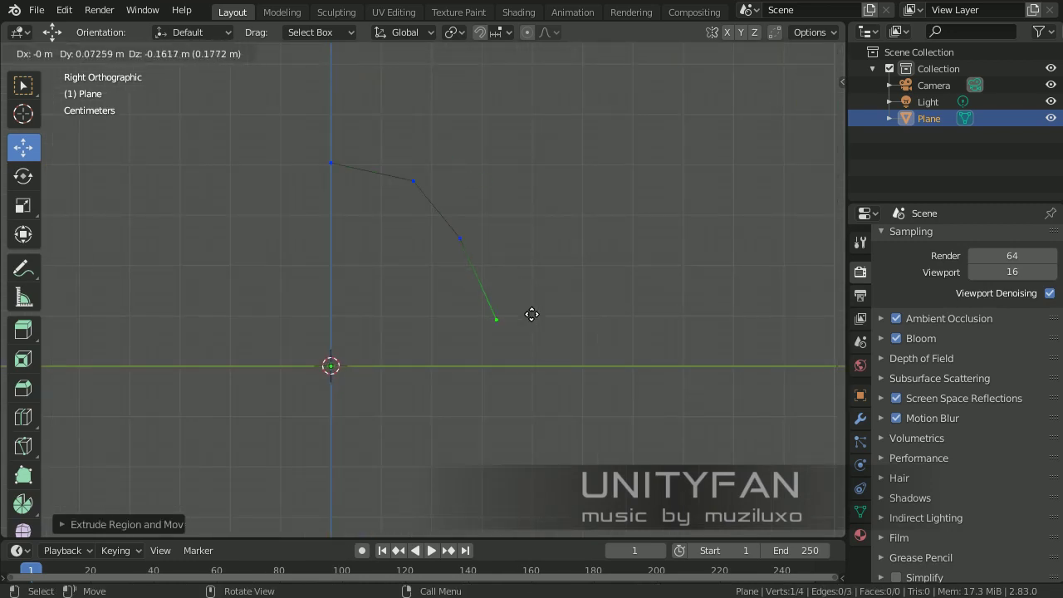
left_click(531, 317)
Step: Move the three profile vertices beyond the top one slightly down and inward to refine the reflector's curve
left_click(414, 181)
left_click_drag(444, 150, 434, 175)
left_click(462, 240)
left_click(404, 179)
left_click(478, 242)
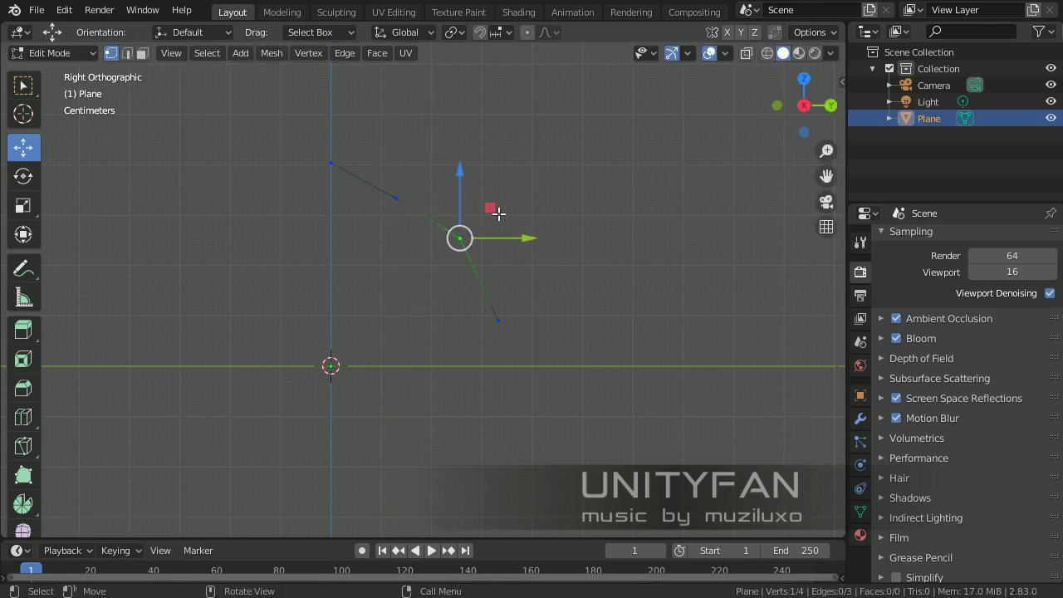
left_click_drag(497, 214, 481, 241)
left_click(501, 318)
left_click_drag(529, 286, 515, 309)
Step: Leave Edit Mode, add a Screw modifier to the profile and set its axis to Y
middle_click_drag(515, 309, 474, 313)
key("Tab")
left_click(861, 420)
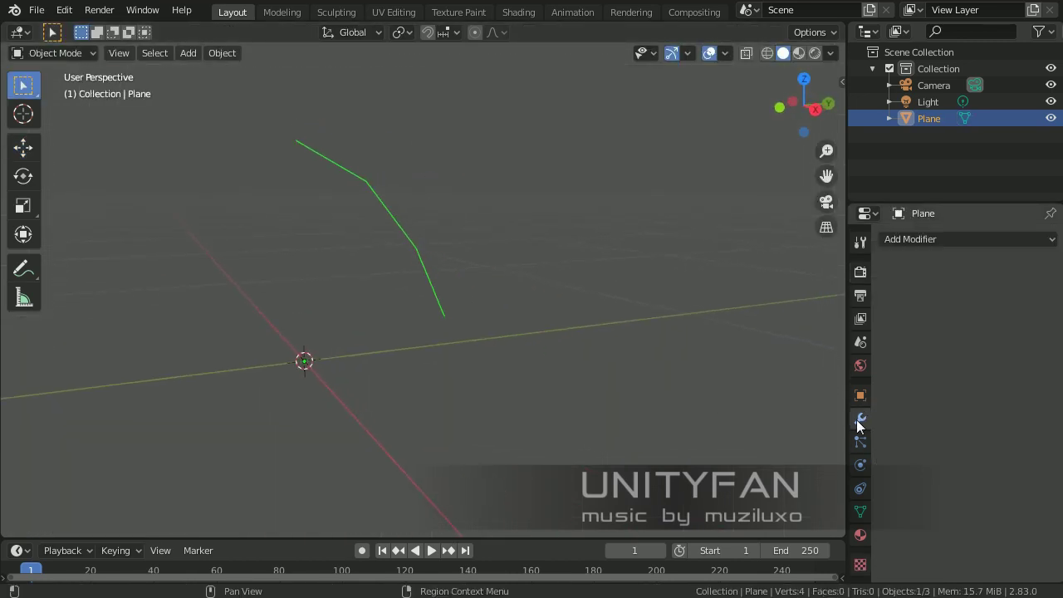
left_click(911, 237)
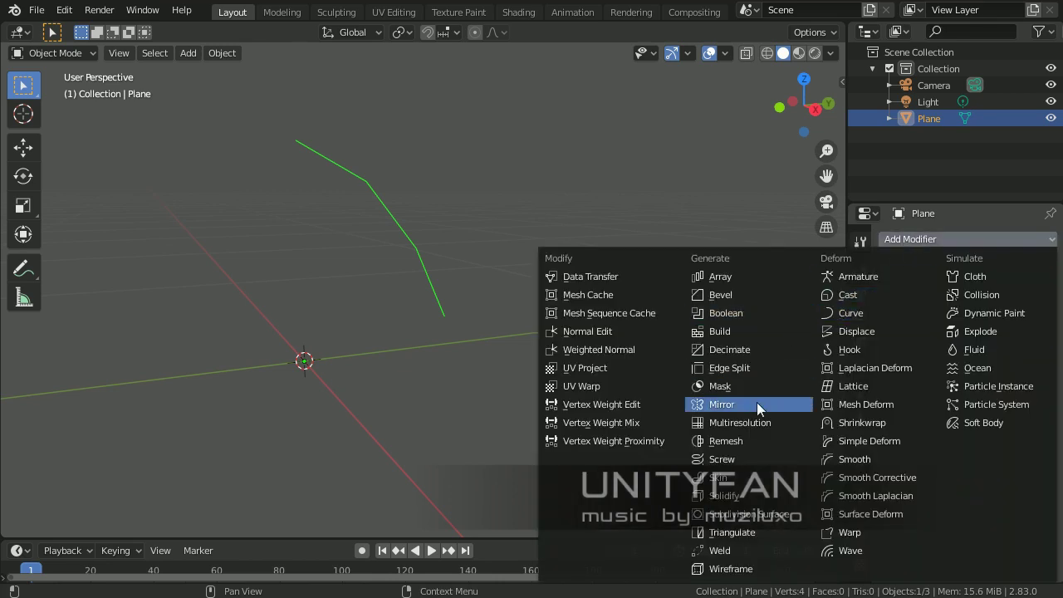
left_click(723, 460)
left_click(937, 349)
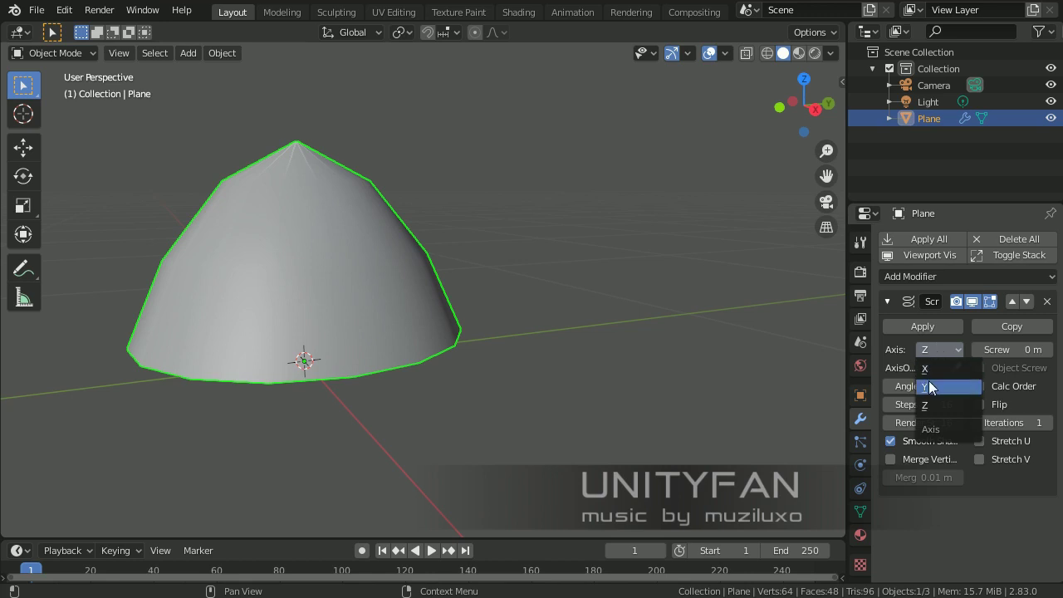
left_click(931, 387)
Step: Add a UV sphere at the origin and isolate it in local view
middle_click_drag(541, 344, 502, 268)
key("shift+a")
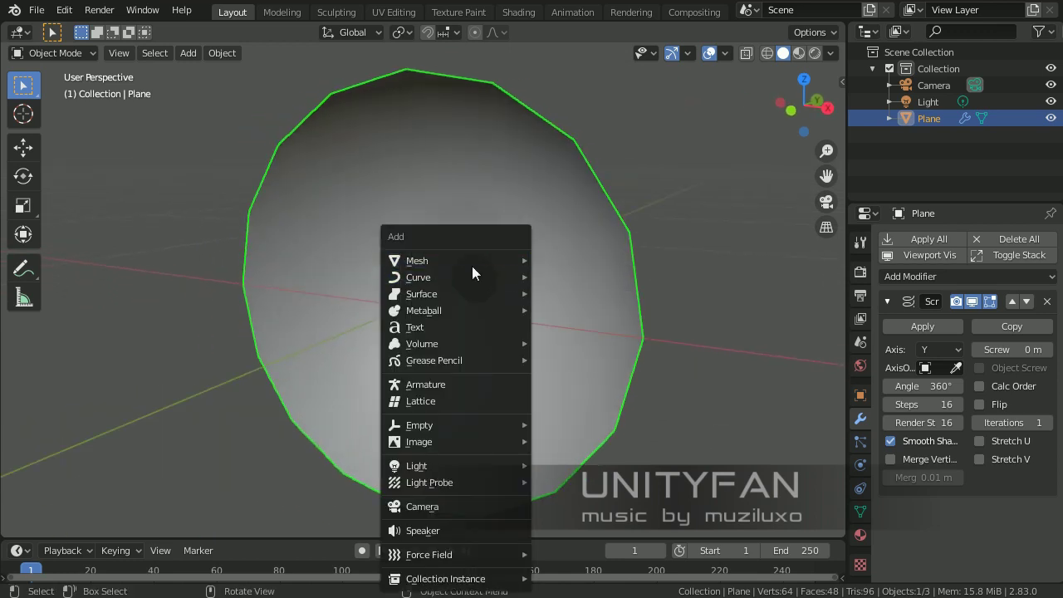
mouse_move(467, 261)
left_click(576, 307)
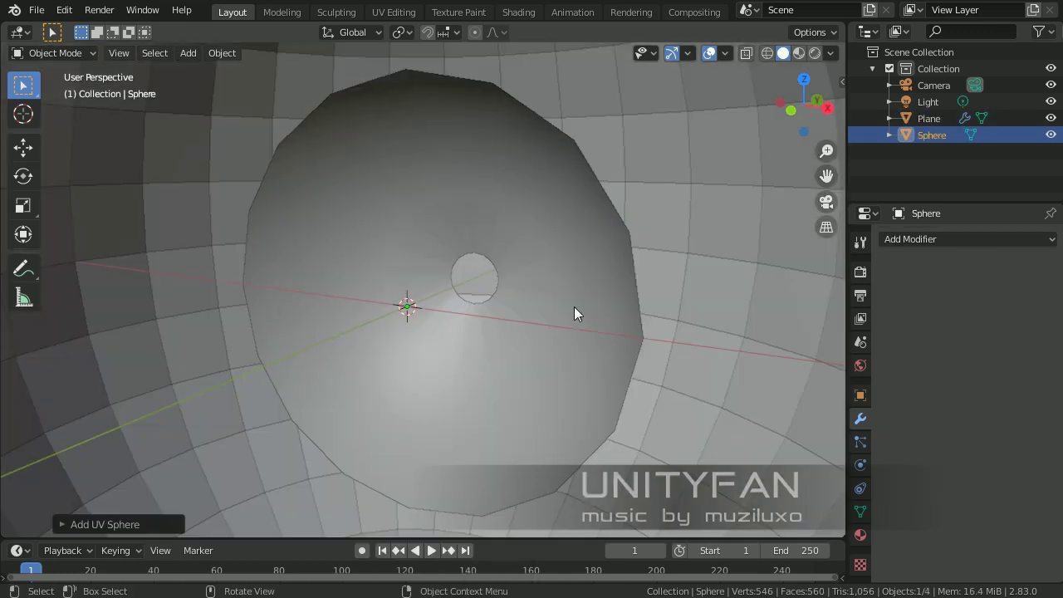
key("KP_Divide")
Step: Set the new UV sphere to 16 segments and 10 rings
left_click(160, 528)
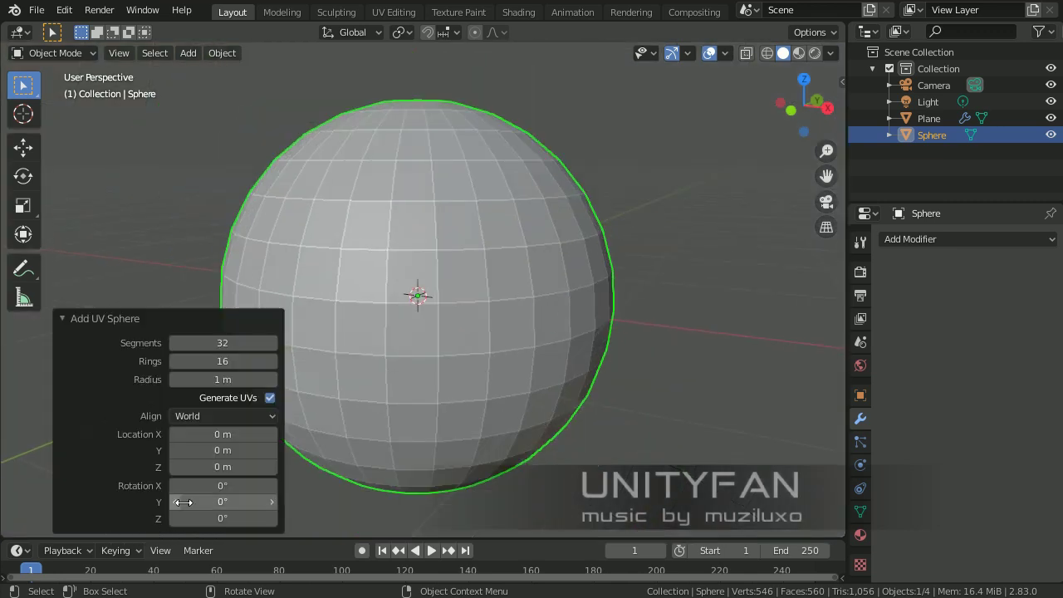
left_click(222, 343)
type("1")
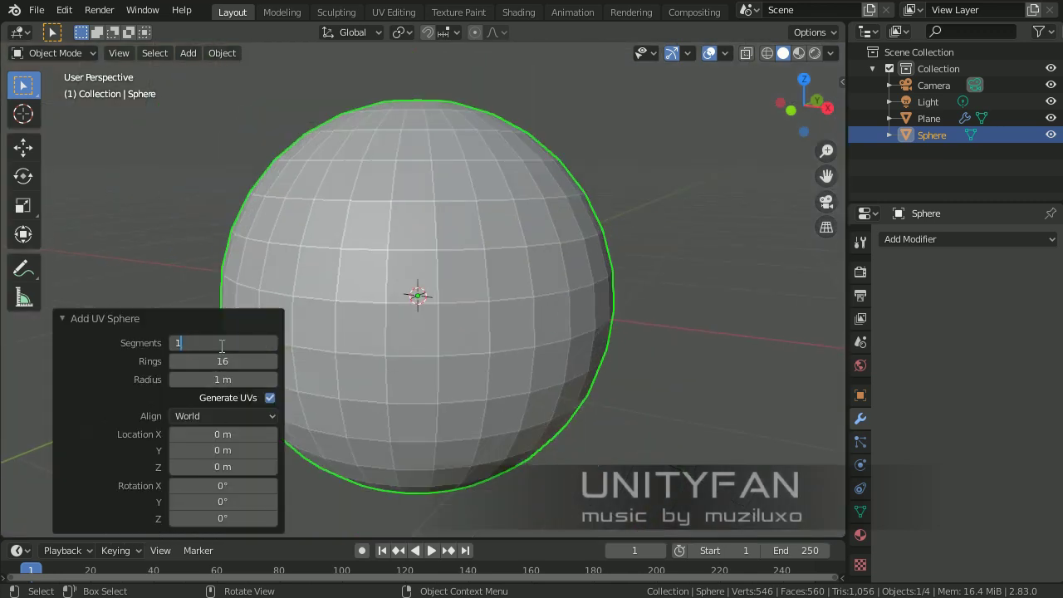
type("6")
key("Return")
left_click(193, 361)
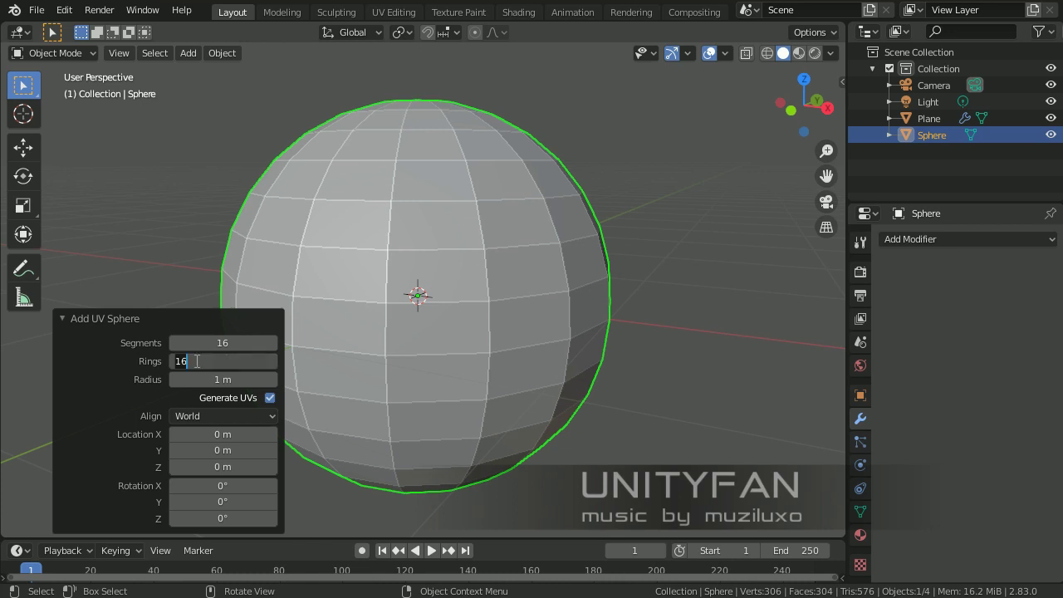
type("10")
key("Return")
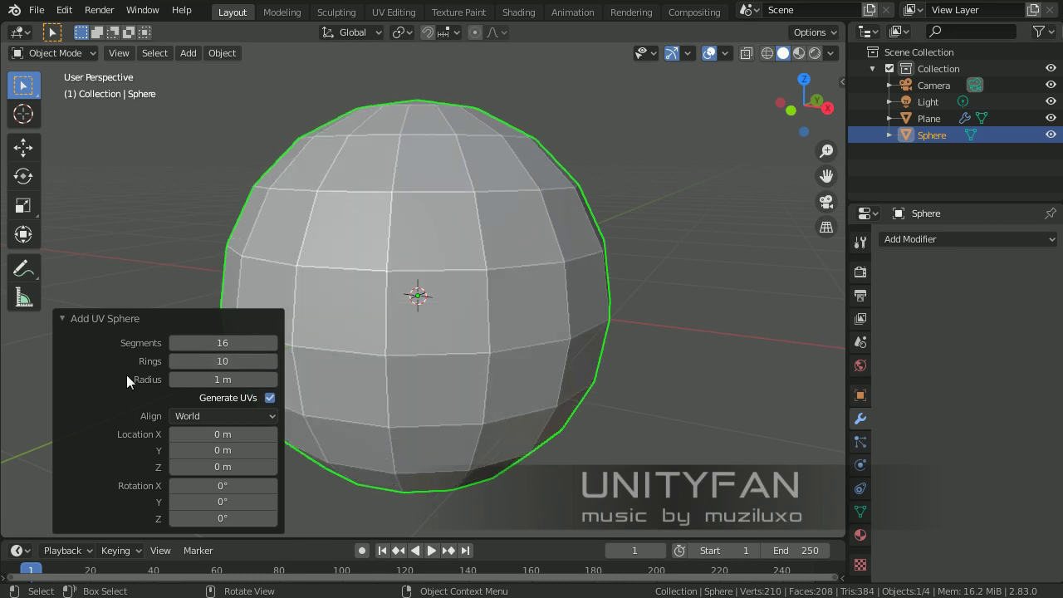
Step: Scale the sphere down to a small bulb that fits inside the reflector
left_click(149, 323)
key("s")
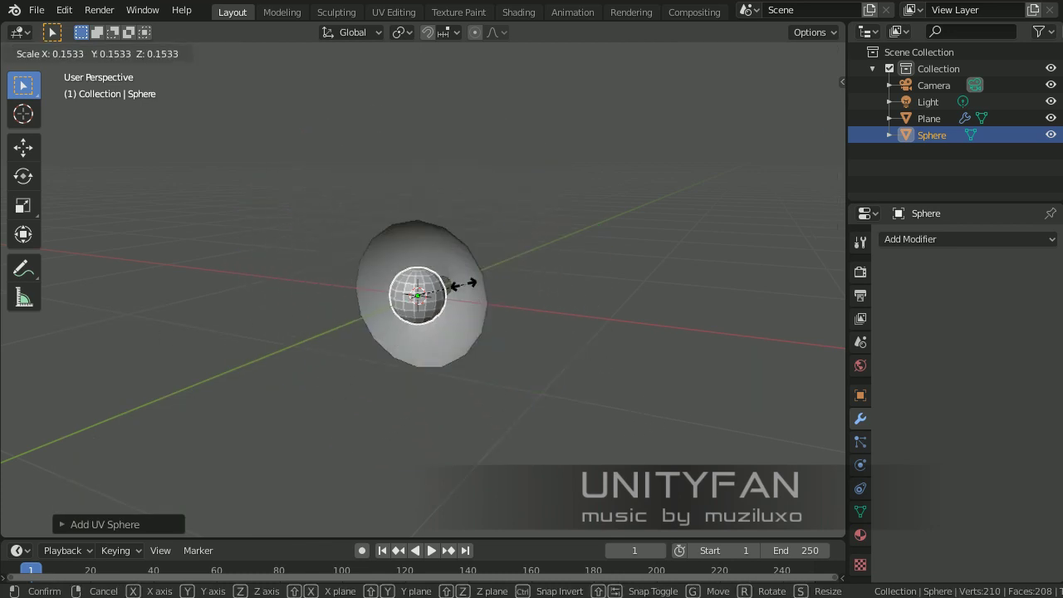
left_click(482, 315)
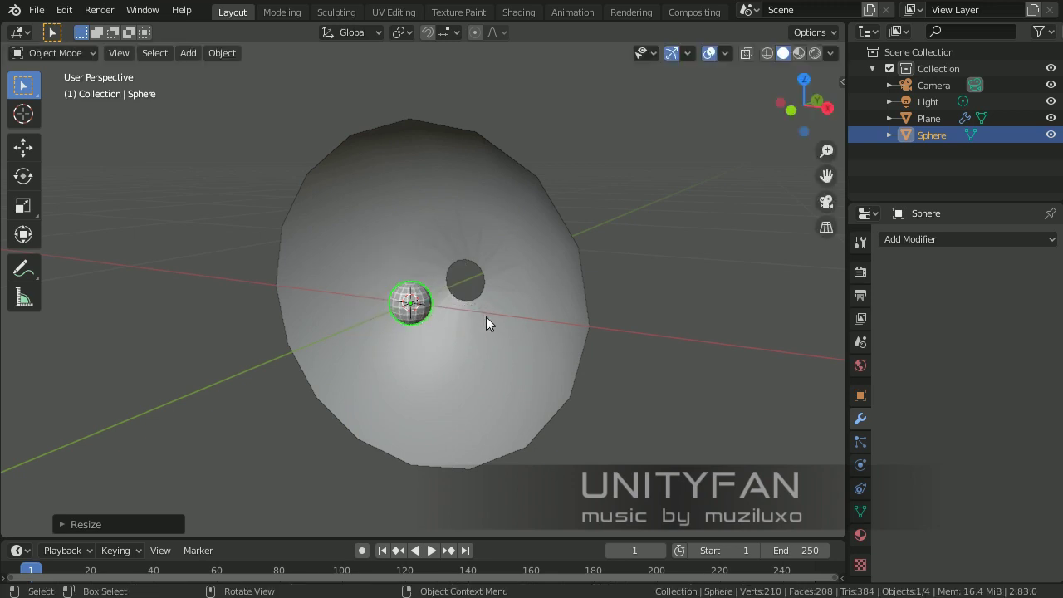
Step: Move the bulb sphere along Y toward the reflector's rear hole and shade it smooth
middle_click_drag(486, 317, 228, 238)
left_click(22, 147)
scroll(382, 296, "up", 3)
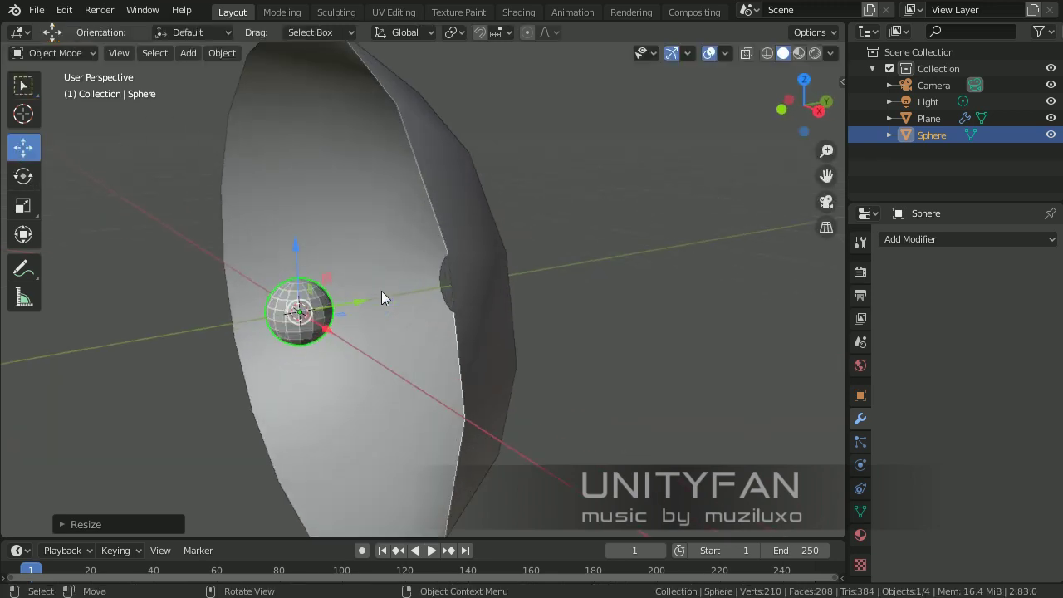
left_click_drag(362, 297, 441, 297)
right_click(441, 297)
left_click(398, 298)
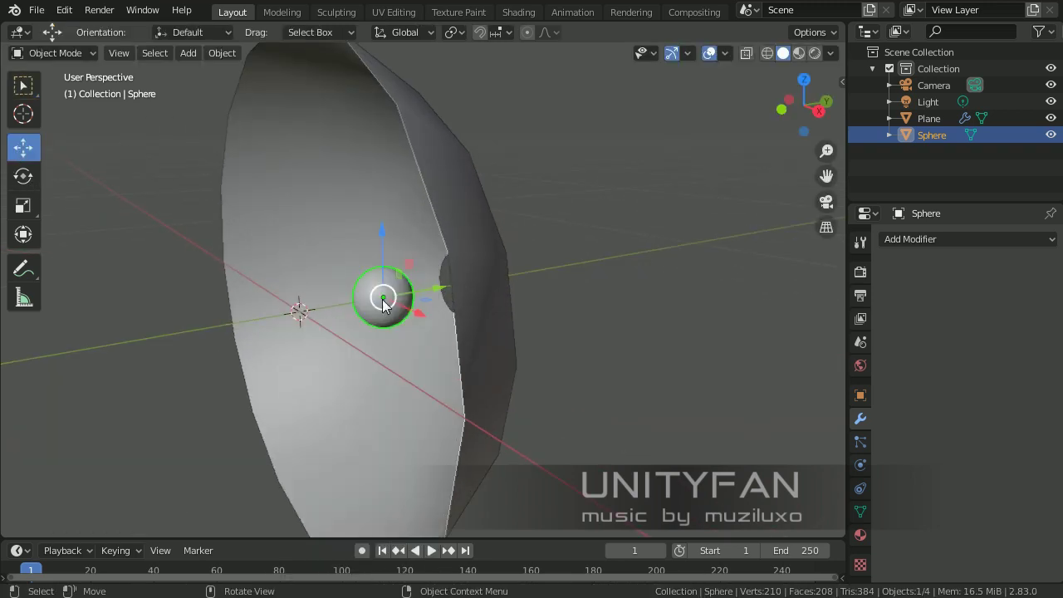
Step: Switch the viewport to Material Preview and nudge the bulb sphere slightly further along Y toward the rear hole
middle_click_drag(399, 297, 474, 299)
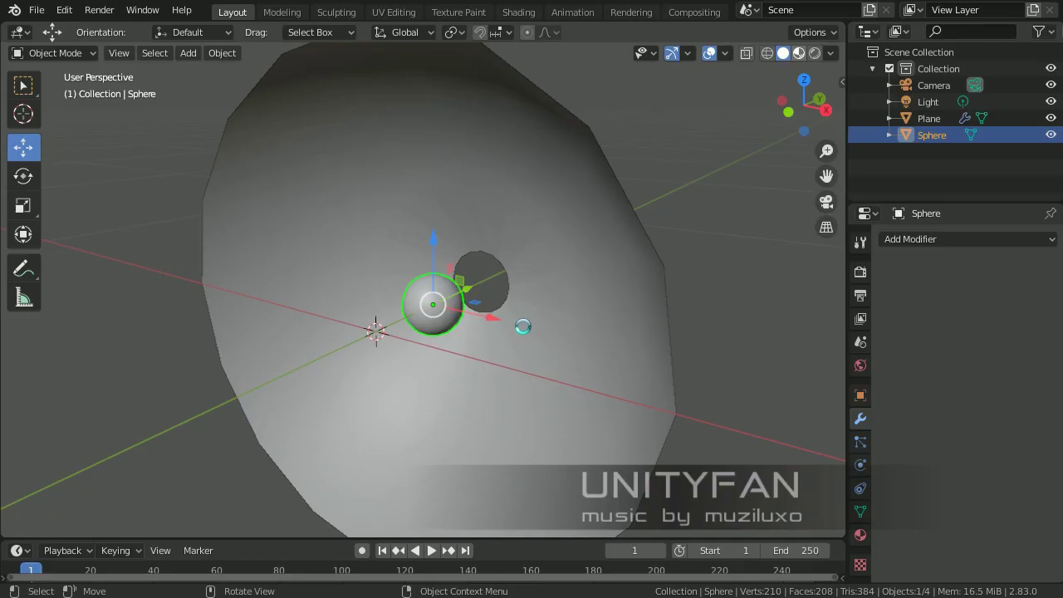
scroll(523, 326, "up", 1)
scroll(520, 326, "down", 4)
middle_click_drag(509, 328, 534, 329)
left_click(633, 339)
scroll(445, 286, "up", 4)
left_click(441, 286)
middle_click_drag(494, 301, 438, 304)
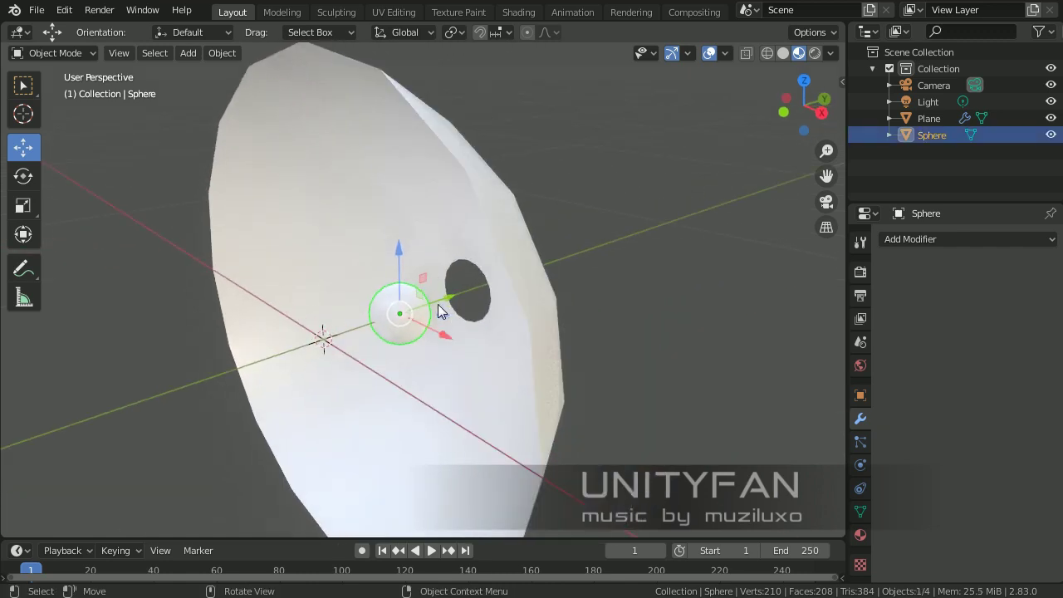
left_click_drag(446, 299, 452, 296)
Step: Select the reflector and give it a new material
middle_click_drag(453, 296, 511, 303)
left_click(602, 311)
middle_click_drag(601, 311, 566, 372)
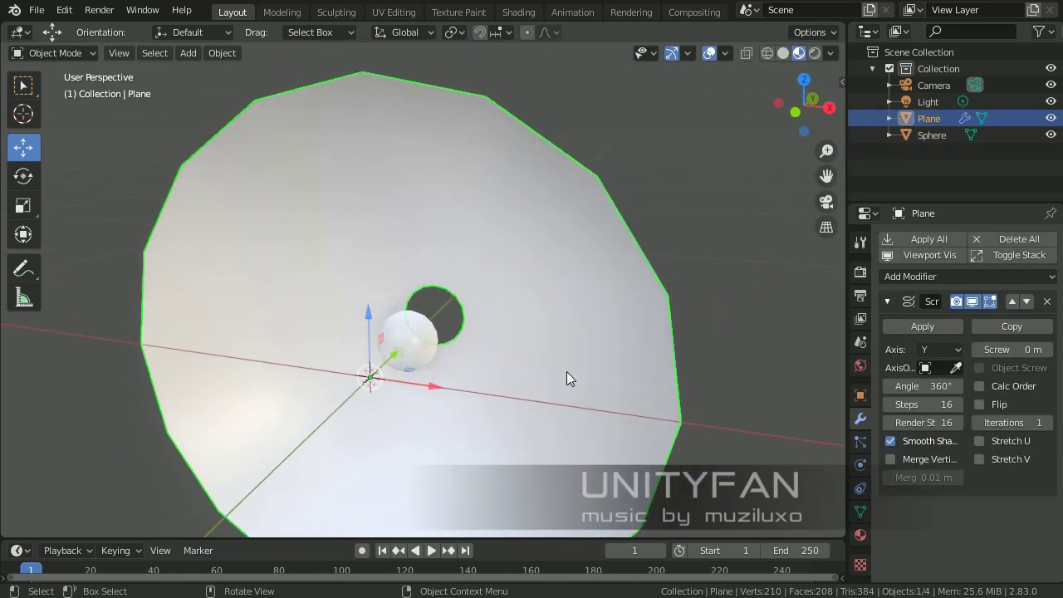
left_click(861, 535)
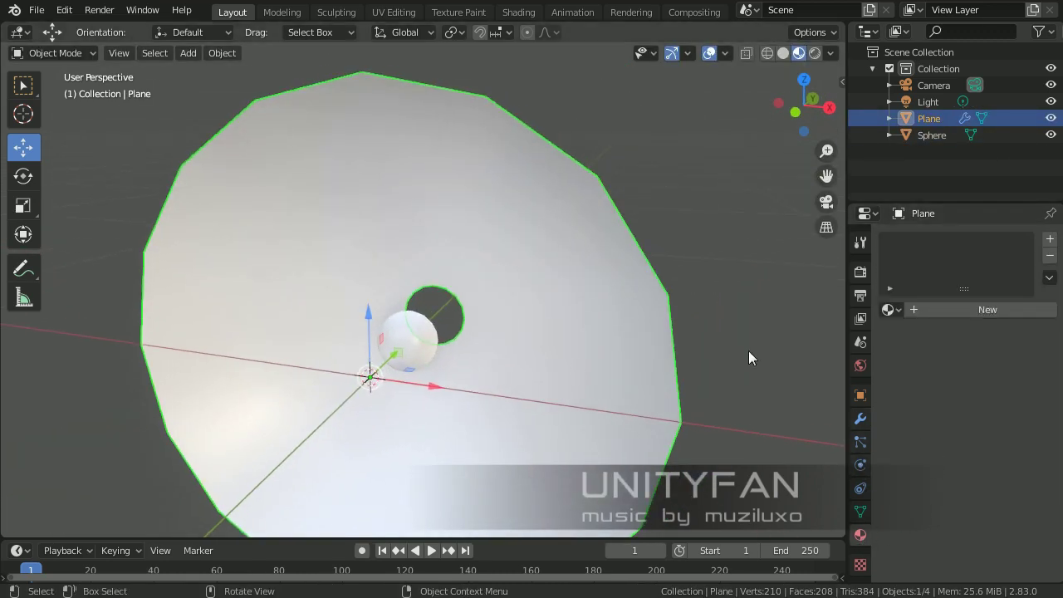
middle_click_drag(565, 311, 646, 318)
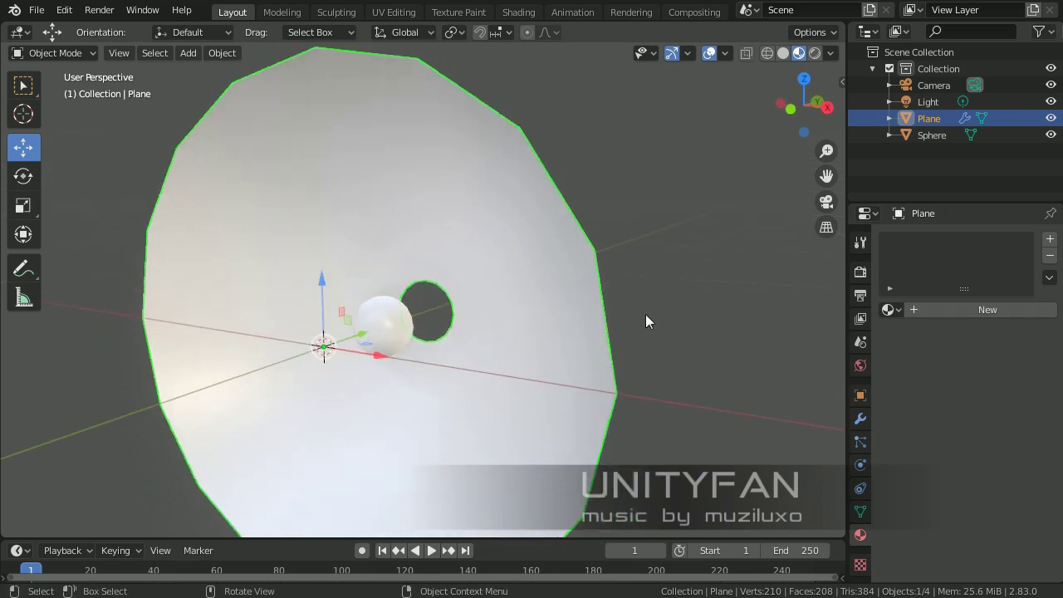
left_click(950, 310)
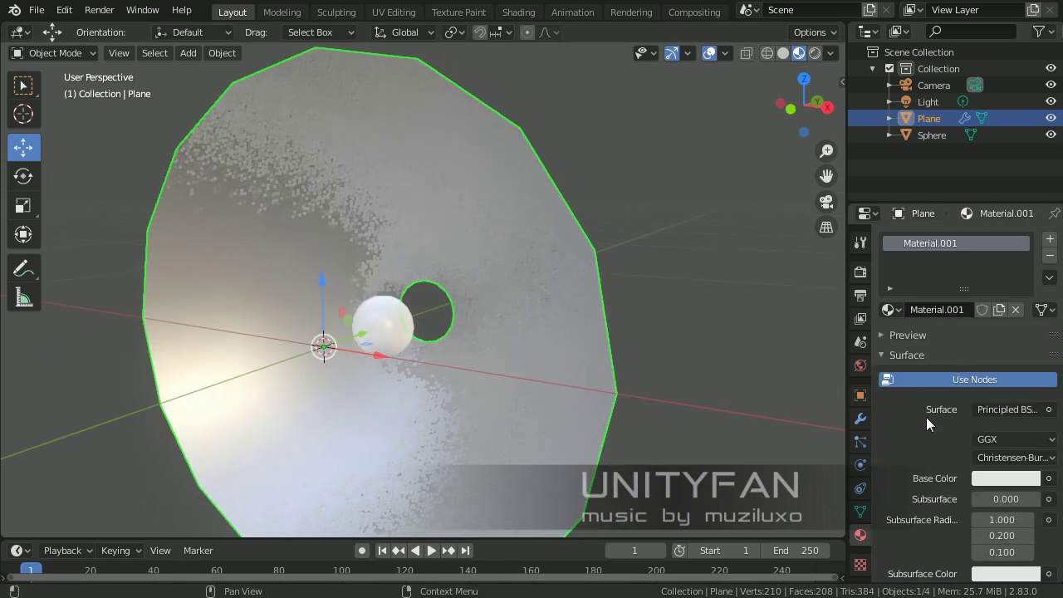
Step: Set the reflector material's Metallic to 1 and Roughness to 0 for a mirror finish
scroll(926, 420, "down", 7)
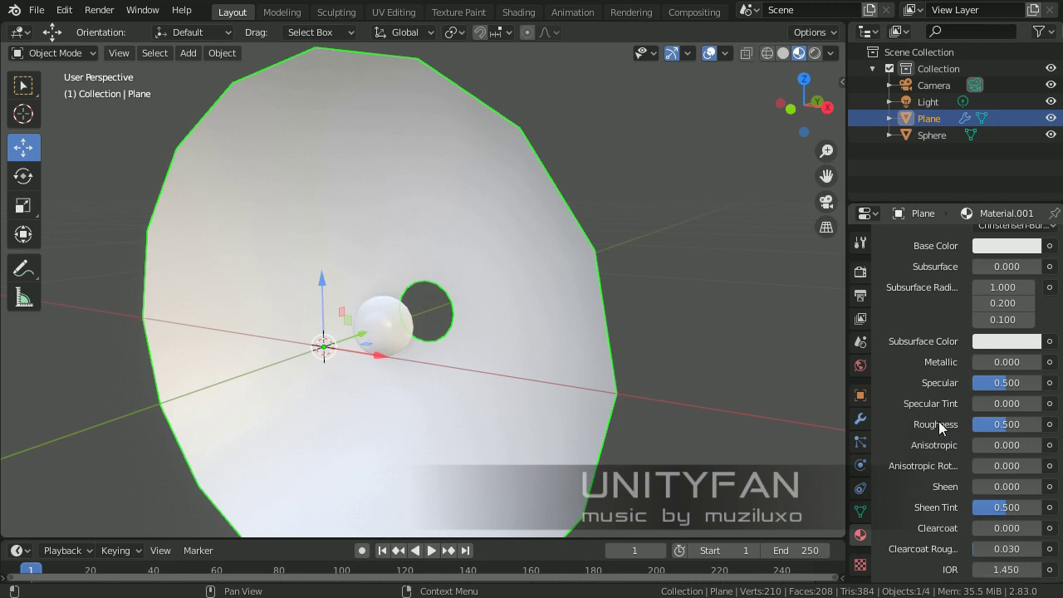
scroll(939, 421, "up", 2)
left_click_drag(986, 396, 1027, 405)
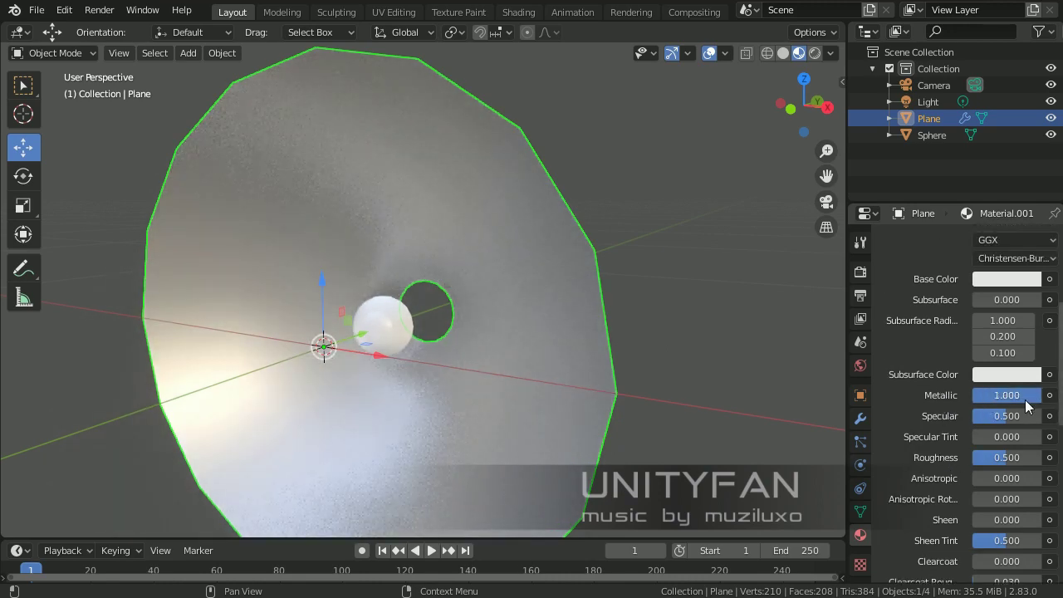
left_click(1002, 416)
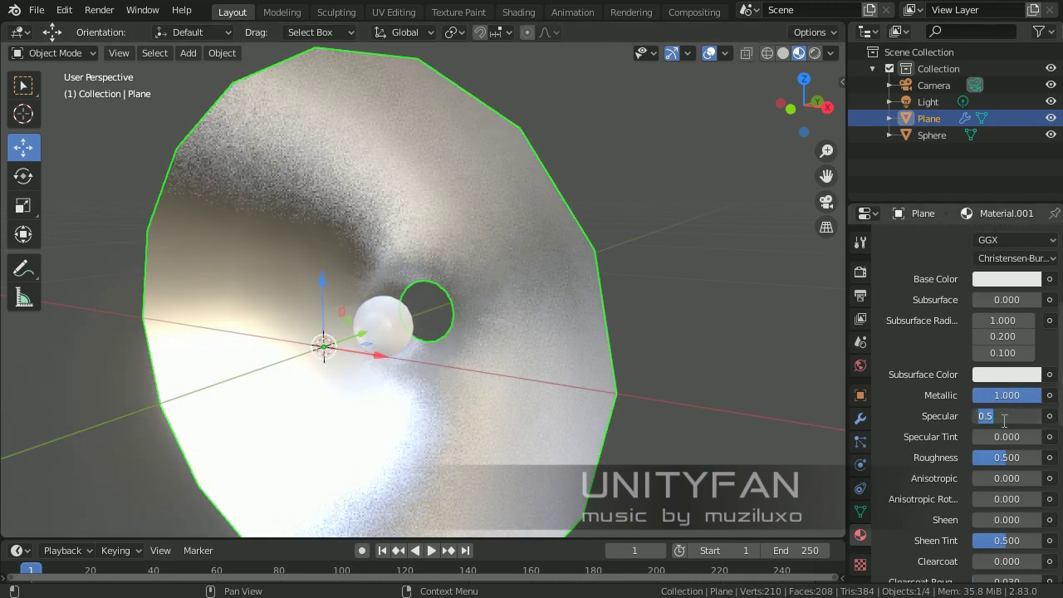
key("Return")
left_click(998, 458)
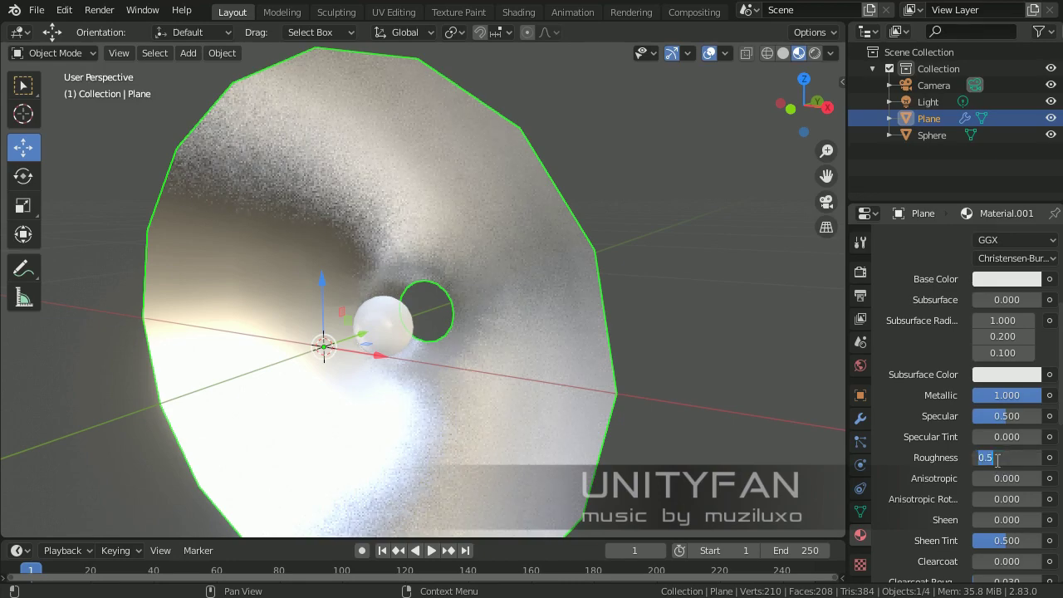
type("0")
key("Return")
Step: Give the bulb sphere a new material with a black base color, value 0
middle_click_drag(651, 393, 411, 318)
left_click(411, 318)
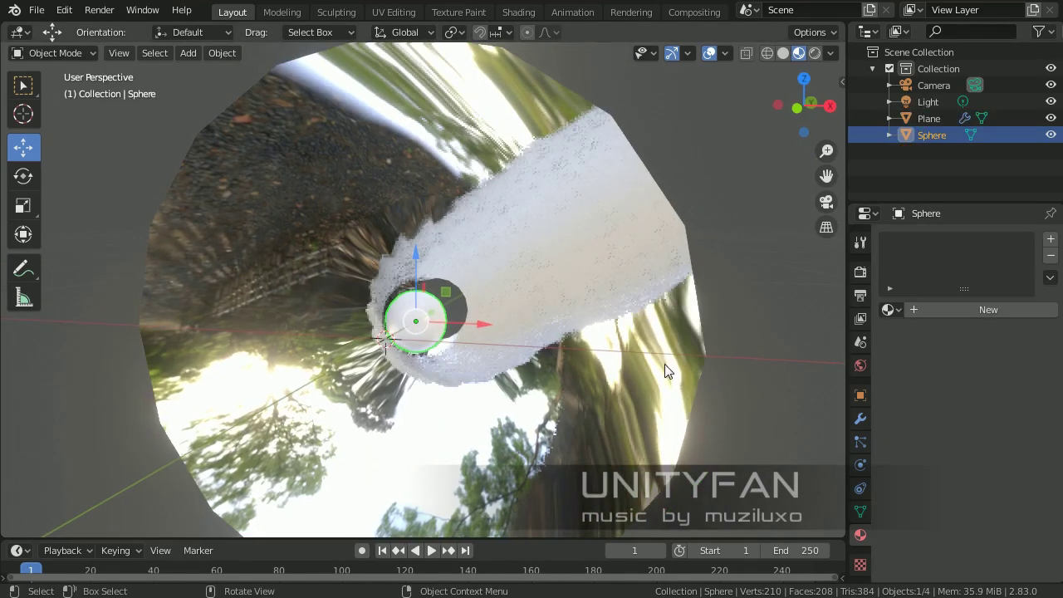
left_click(969, 312)
scroll(955, 412, "down", 2)
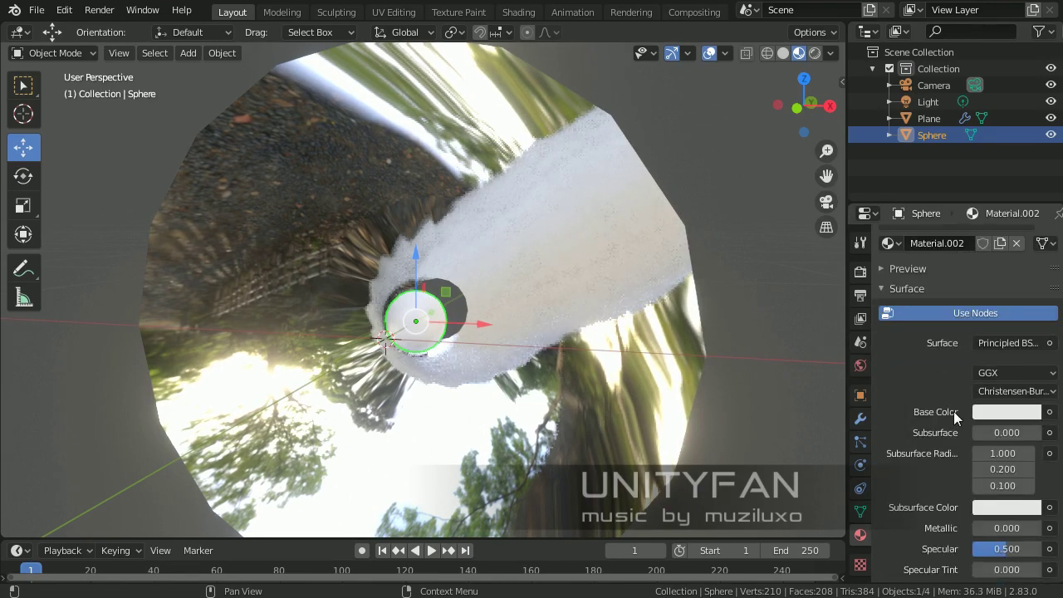
left_click(989, 412)
left_click_drag(1030, 266, 1028, 294)
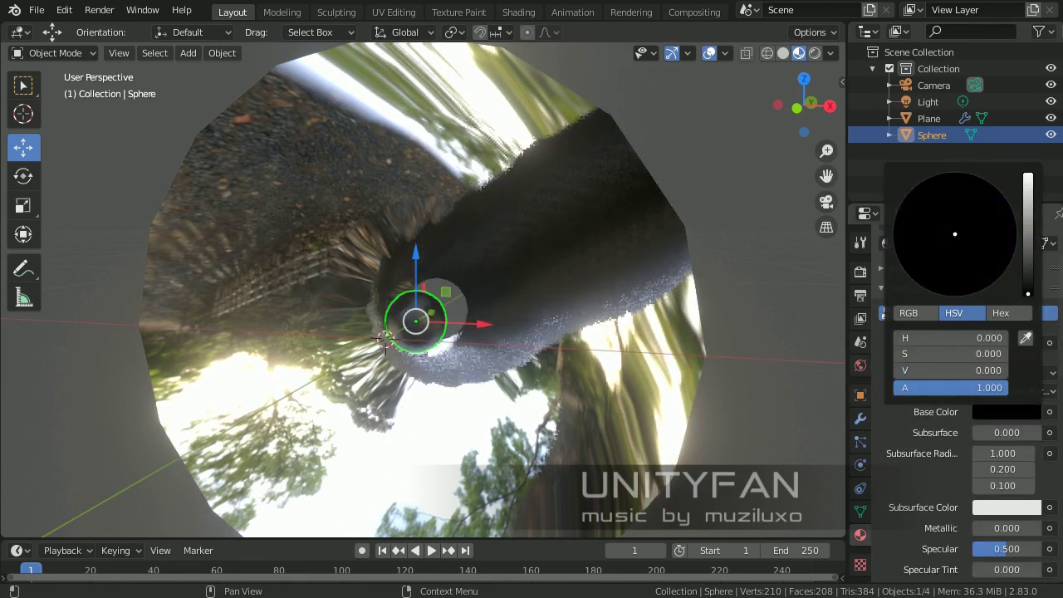
Step: Set the bulb material's Blend Mode to Alpha Blend and its Shadow Mode to None
middle_click_drag(510, 306, 432, 302)
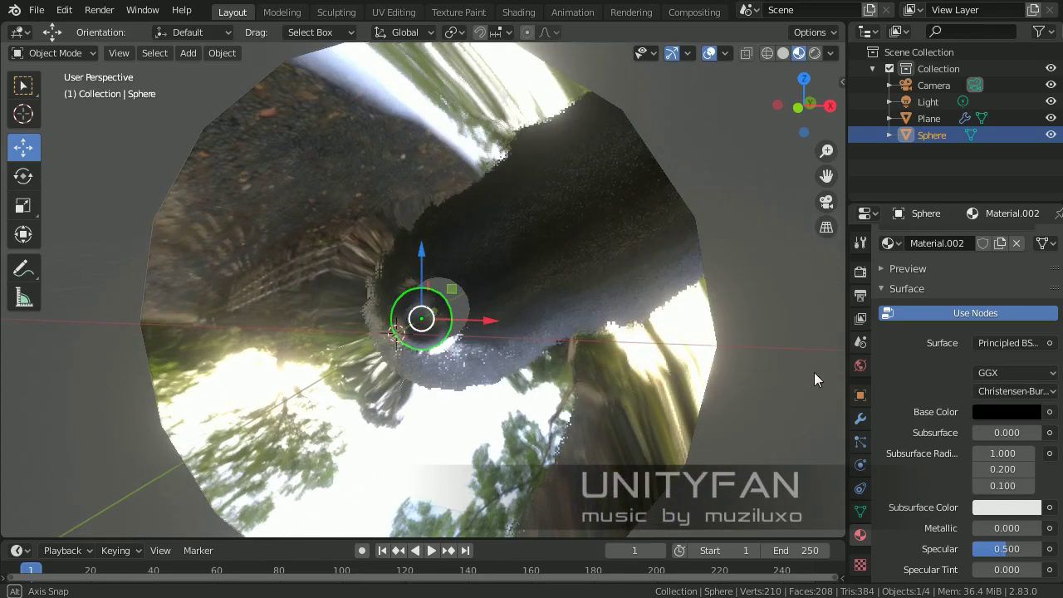
scroll(121, 379, "down", 1)
scroll(159, 350, "up", 2)
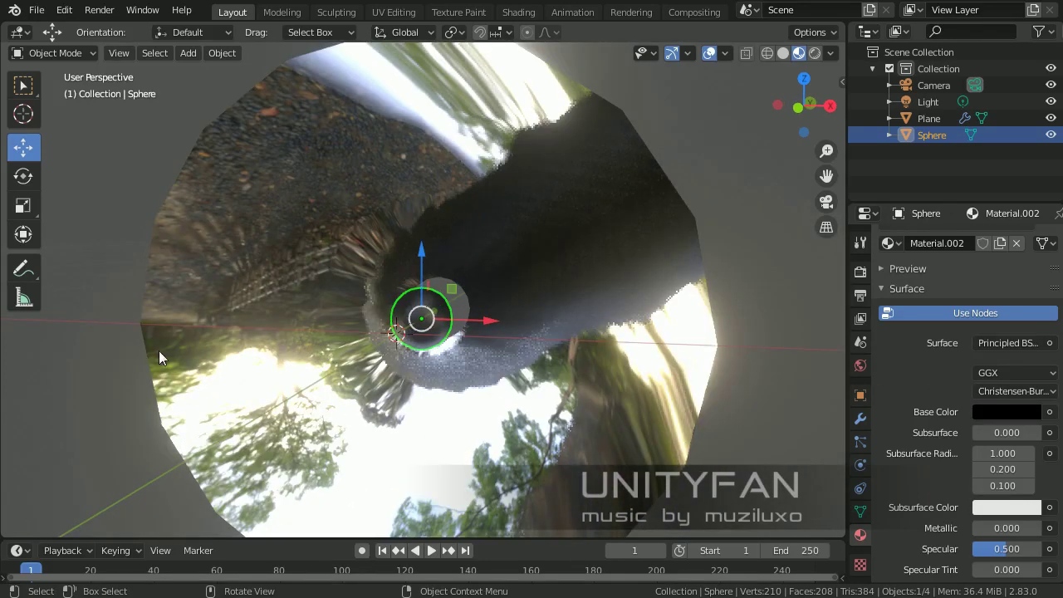
scroll(469, 408, "up", 3)
scroll(955, 456, "down", 4)
scroll(954, 456, "down", 3)
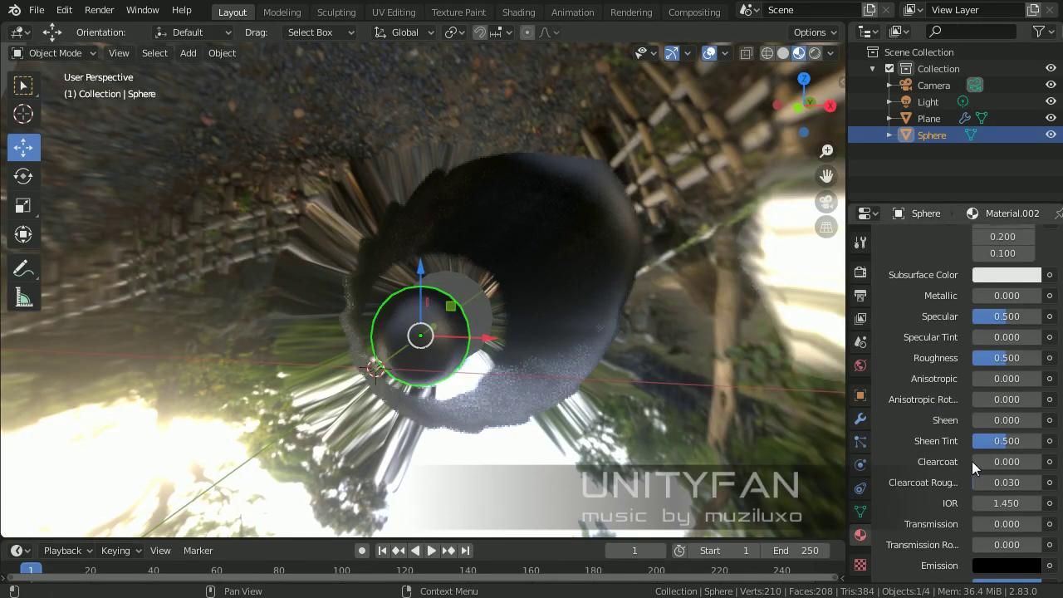
scroll(976, 456, "down", 6)
scroll(1003, 495, "down", 3)
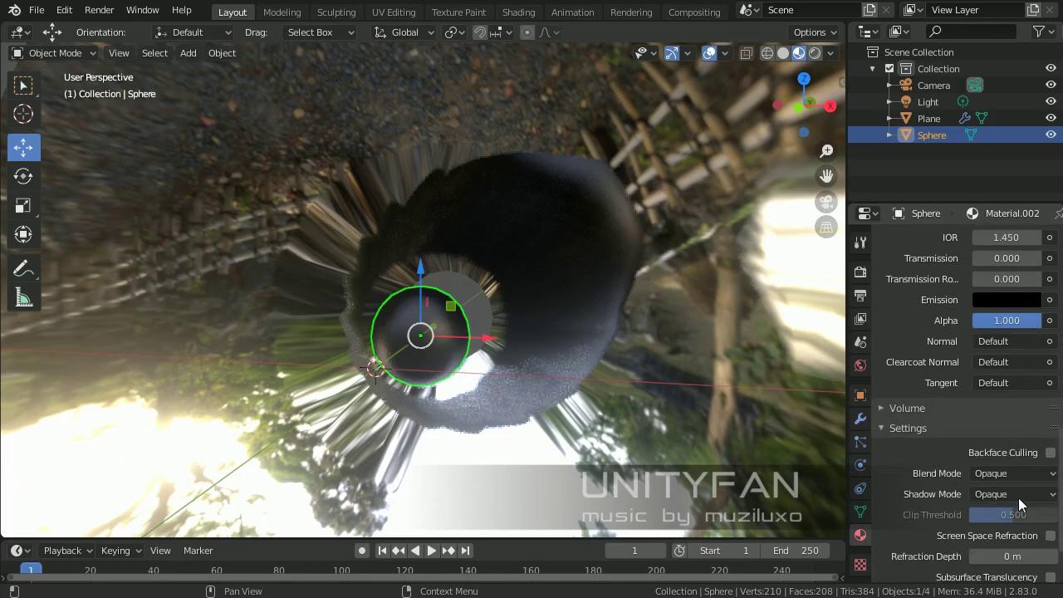
left_click(1023, 442)
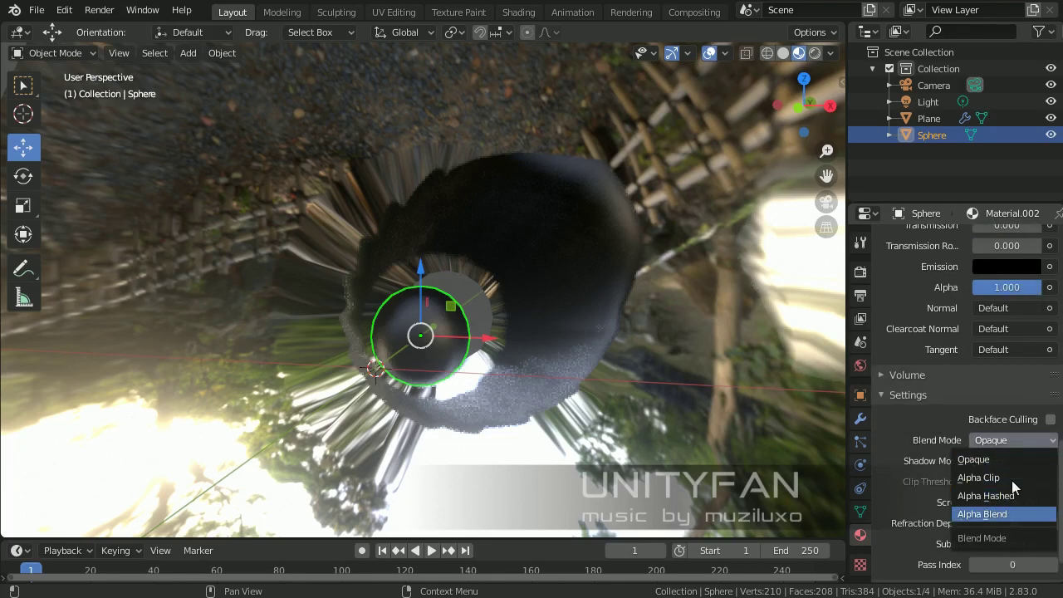
left_click(1005, 514)
left_click(1016, 462)
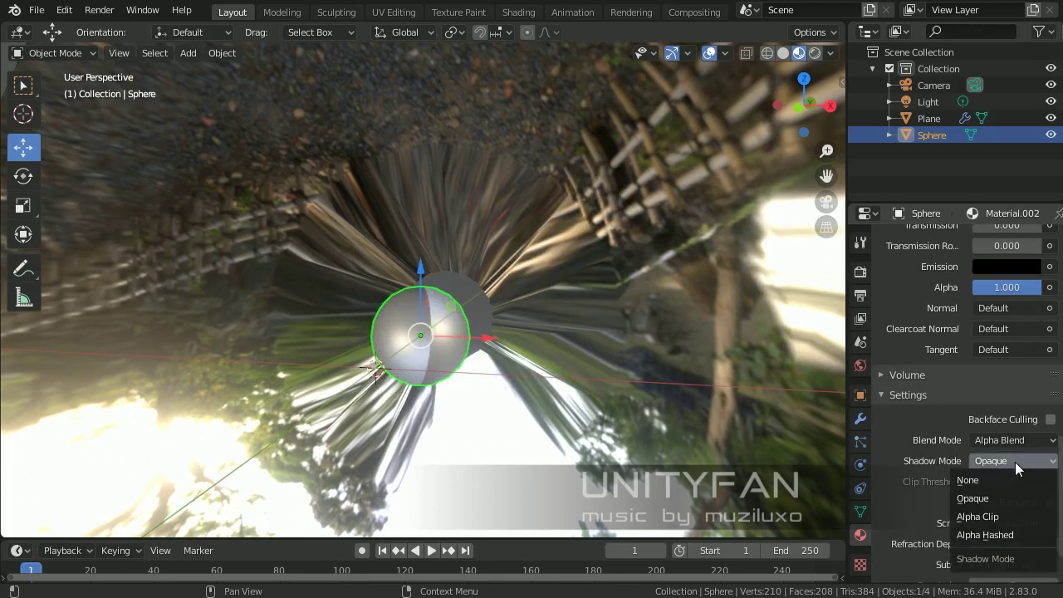
left_click(967, 482)
scroll(961, 365, "up", 3)
scroll(959, 372, "up", 5)
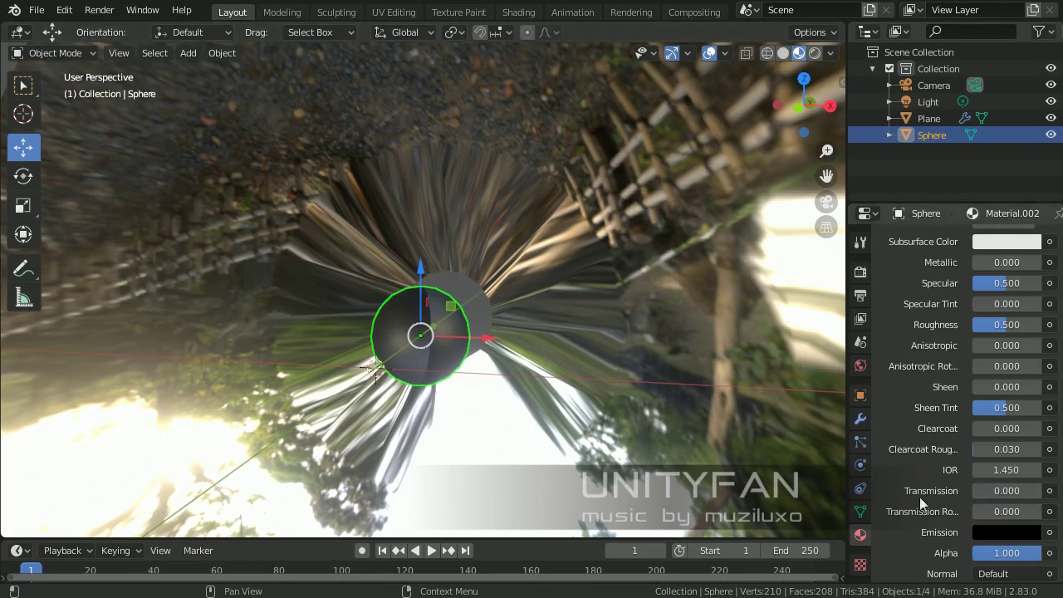
Step: Set the bulb material's Alpha to 0.1 and its Roughness to 0
scroll(978, 529, "down", 3)
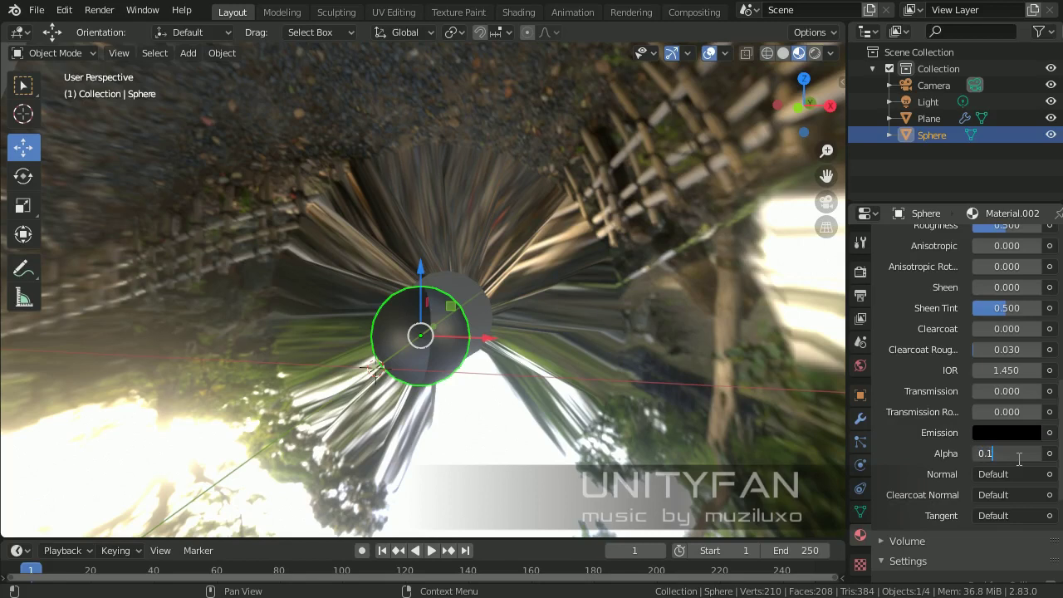
key("Return")
scroll(965, 407, "up", 5)
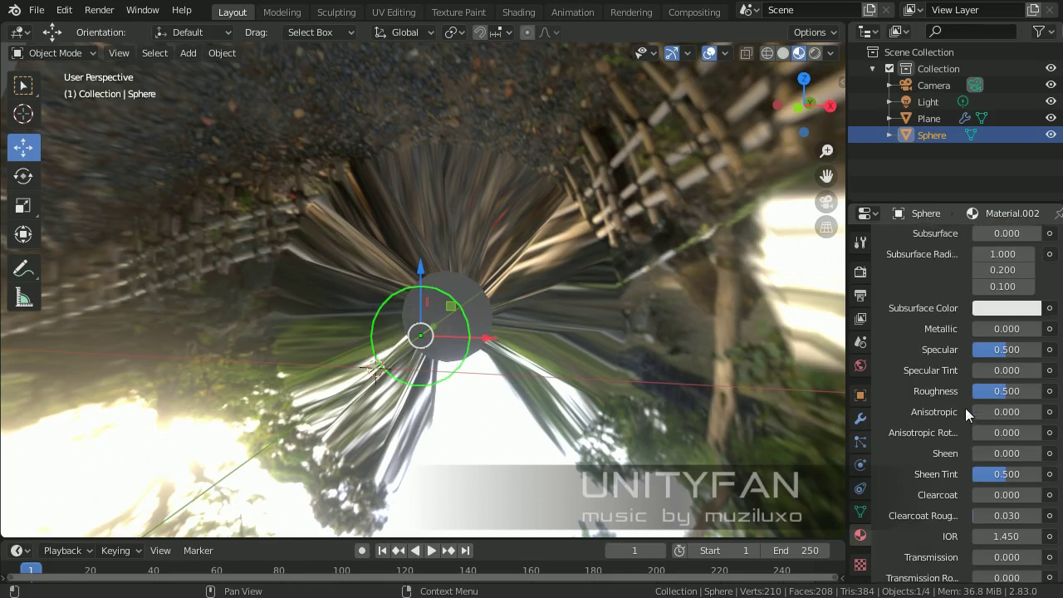
left_click_drag(1005, 388, 990, 390)
scroll(1004, 394, "up", 1)
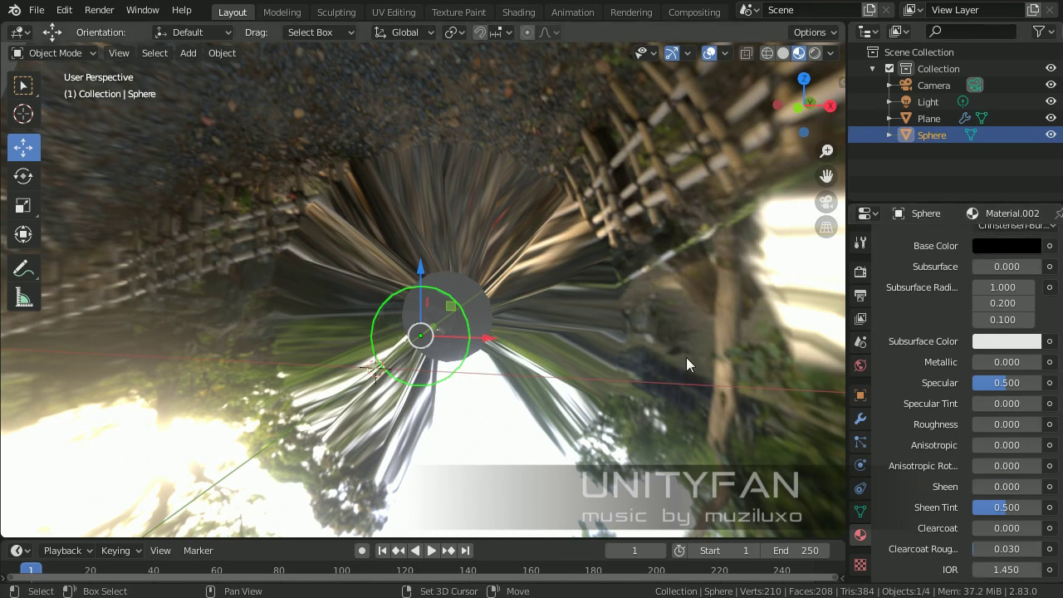
Step: Set the bulb material's Specular to 7 for stronger glass reflections
left_click(1002, 387)
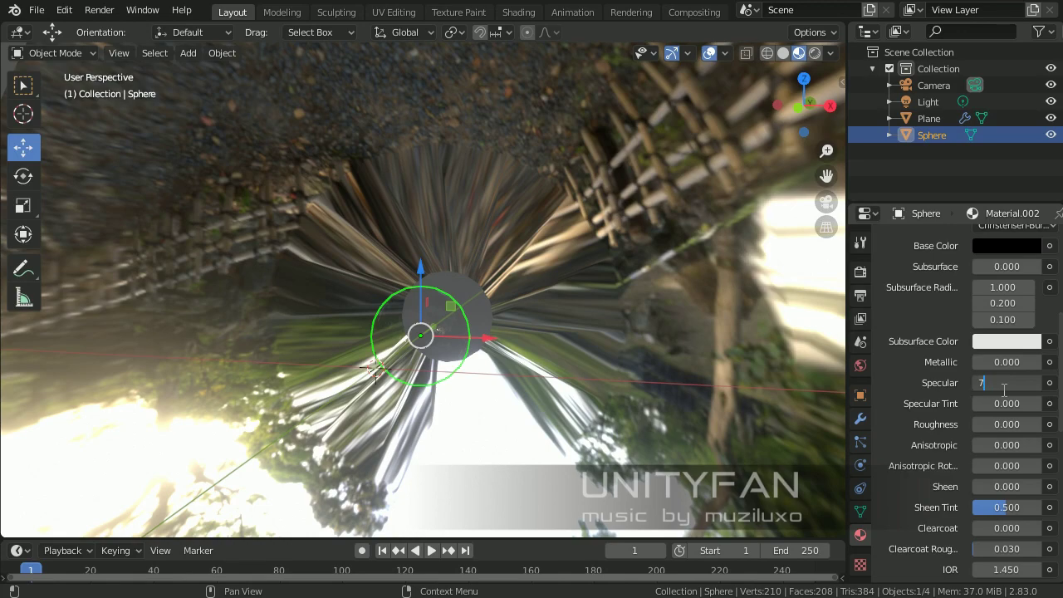
type("7")
key("Return")
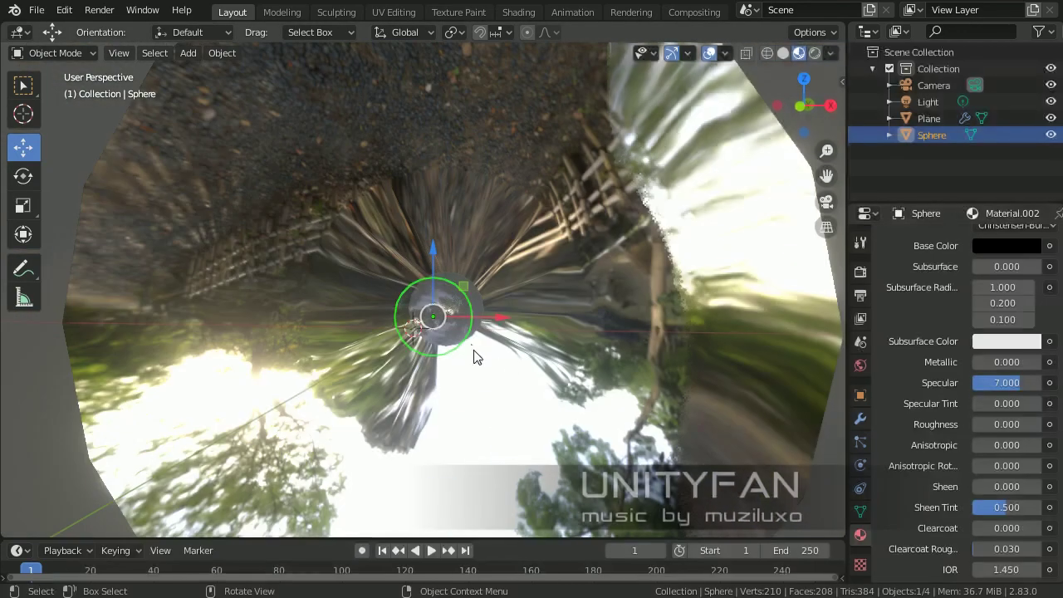
Step: Scale the bulb sphere uniformly to fit inside the reflector
key("s")
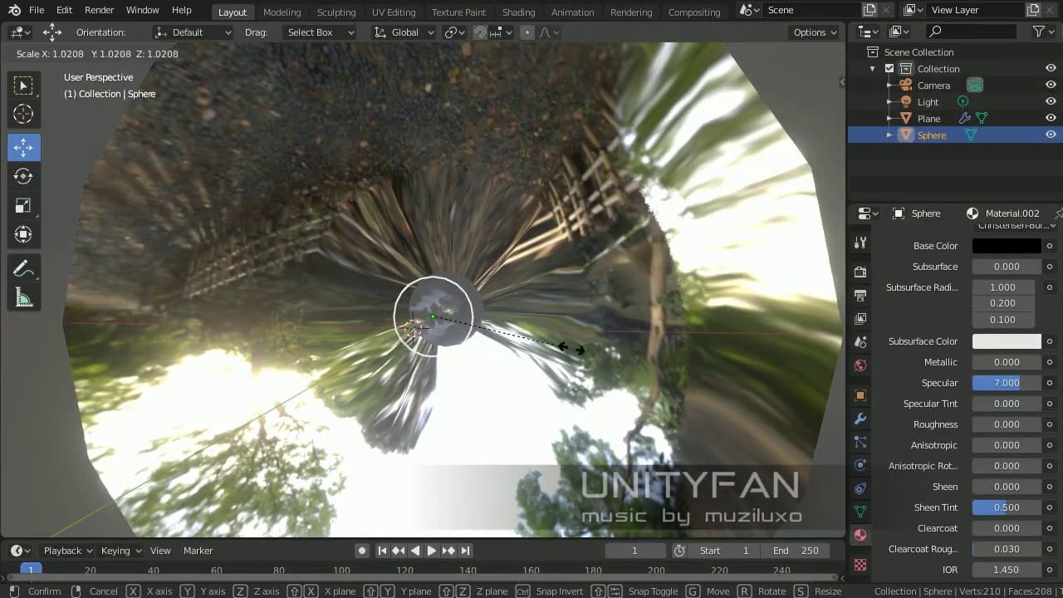
left_click(519, 329)
mouse_move(519, 328)
middle_mouse_down()
mouse_move(424, 349)
mouse_move(508, 341)
middle_mouse_up()
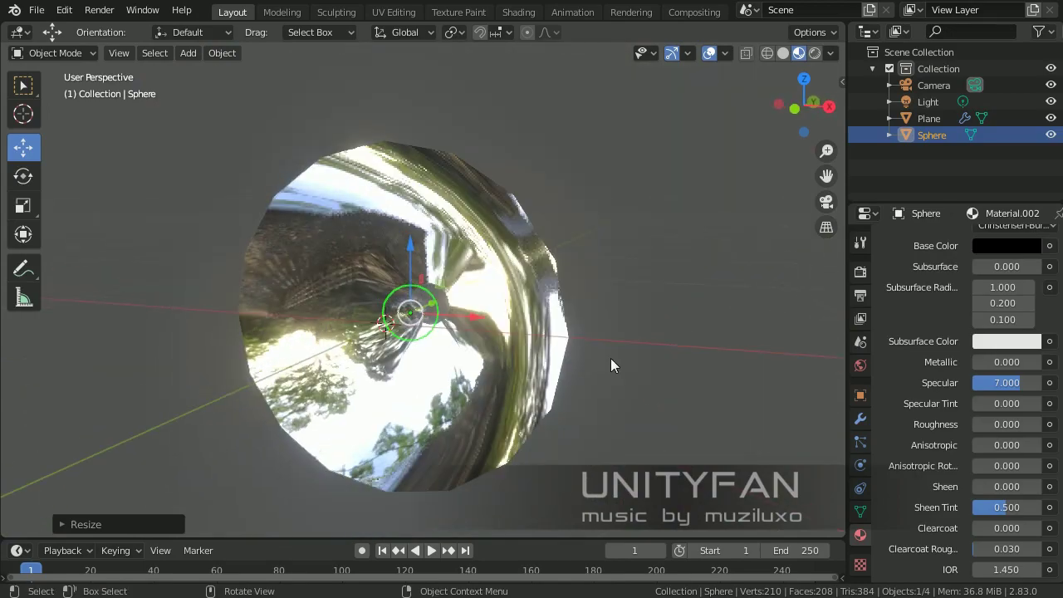
Step: Reposition the bulb sphere along the reflector's axis, then select the reflector
left_click(610, 358)
scroll(497, 348, "up", 4)
left_click(427, 335)
middle_click_drag(427, 335, 488, 320)
left_click_drag(461, 309, 507, 314)
middle_click_drag(507, 314, 382, 340)
left_click(498, 349)
mouse_move(496, 343)
middle_mouse_down()
mouse_move(471, 351)
mouse_move(585, 359)
mouse_move(555, 338)
mouse_move(574, 324)
mouse_move(661, 319)
mouse_move(541, 319)
mouse_move(511, 330)
middle_mouse_up()
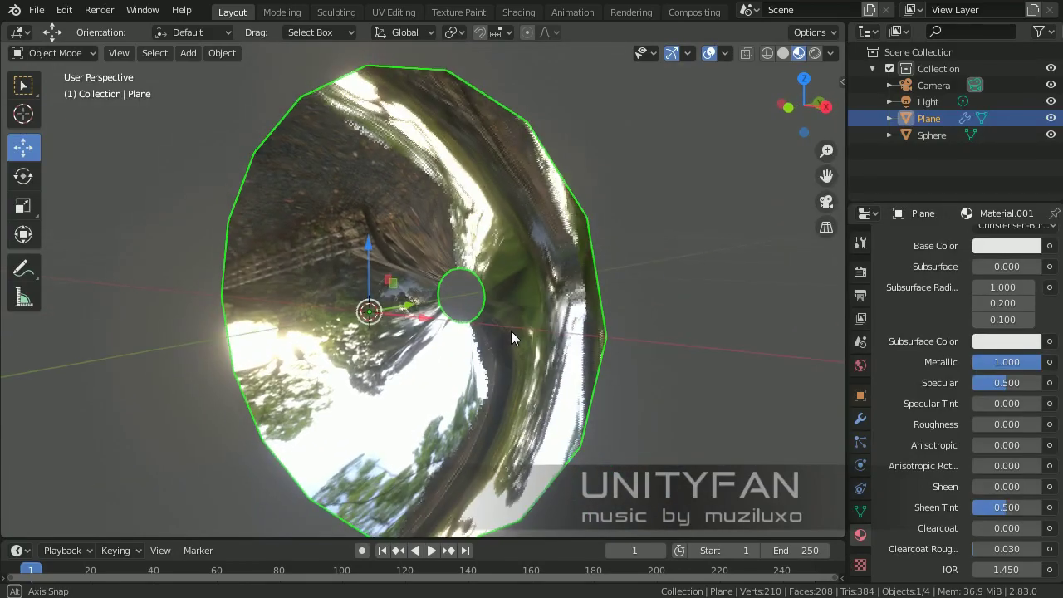
Step: Select the bulb sphere and move it closer to the reflector's central hole
scroll(509, 330, "up", 3)
left_click(434, 316)
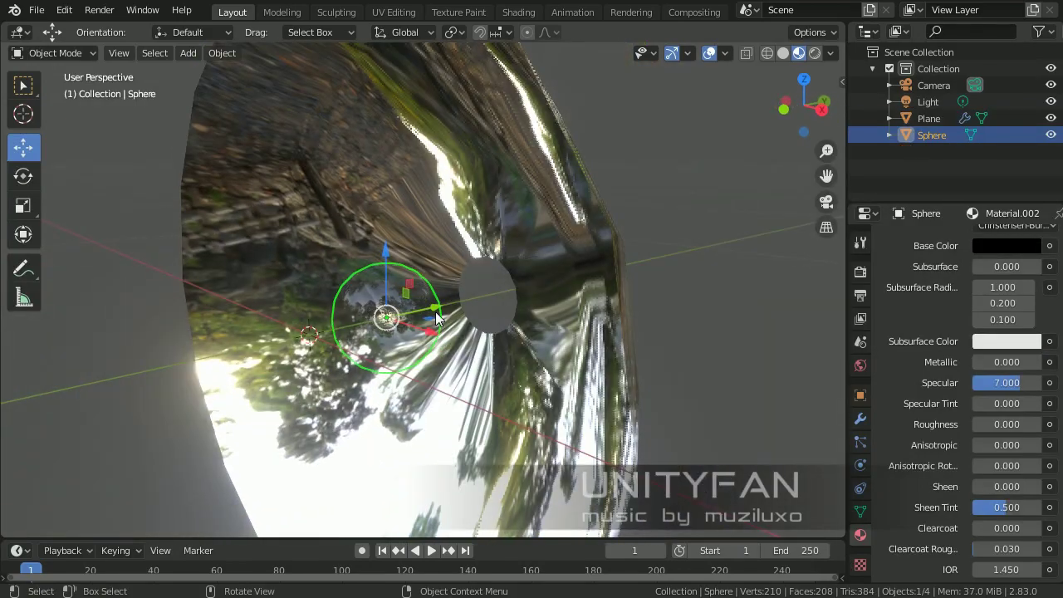
key("g")
left_click(474, 303)
middle_click_drag(462, 308, 551, 329)
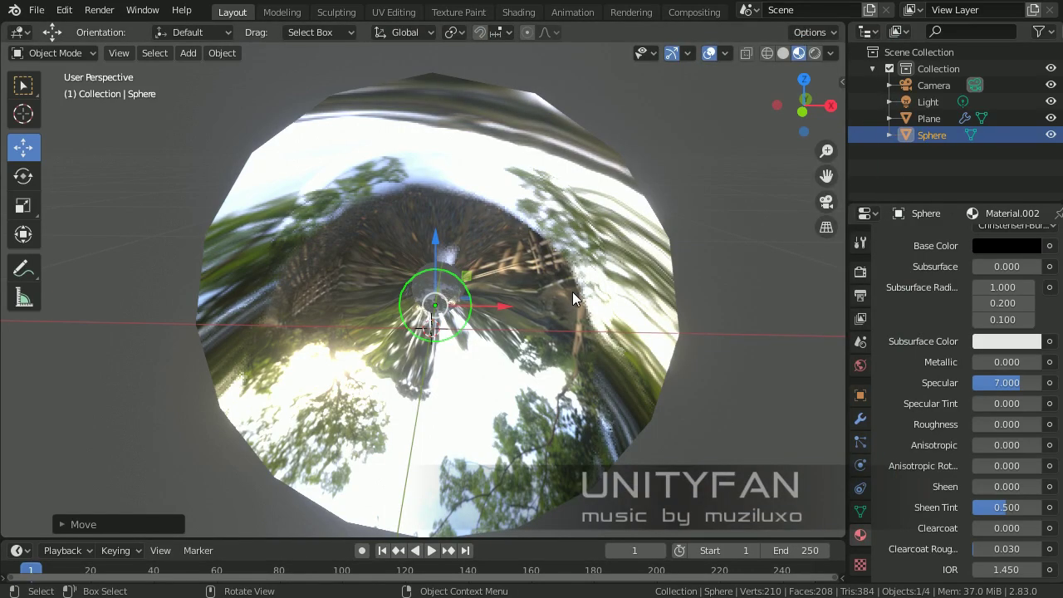
middle_click_drag(572, 292, 529, 283)
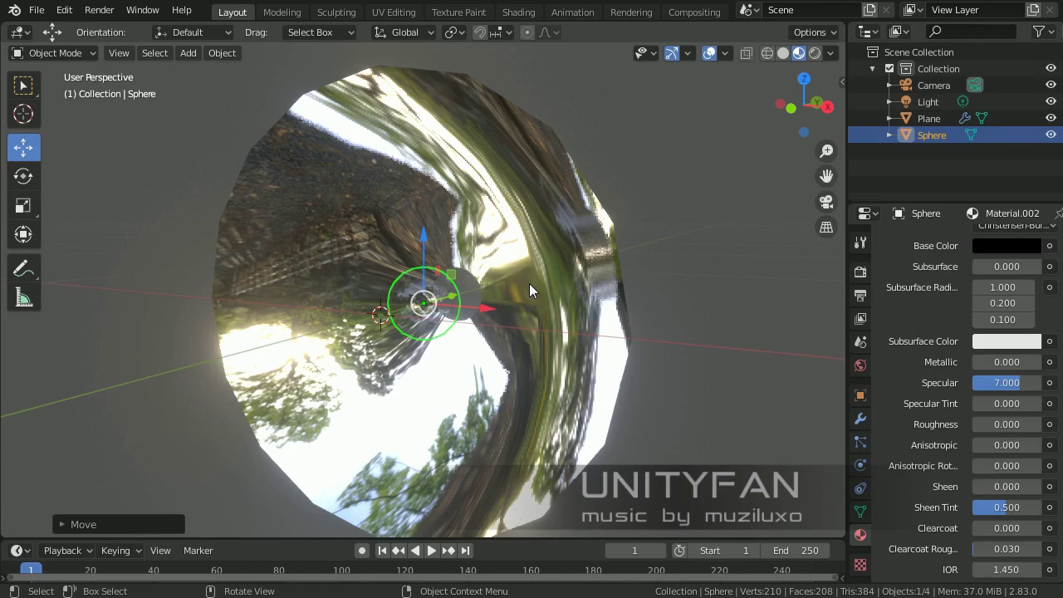
mouse_move(530, 295)
middle_mouse_down()
mouse_move(581, 291)
mouse_move(581, 319)
mouse_move(659, 310)
mouse_move(547, 293)
mouse_move(501, 304)
mouse_move(537, 300)
middle_mouse_up()
scroll(543, 298, "up", 3)
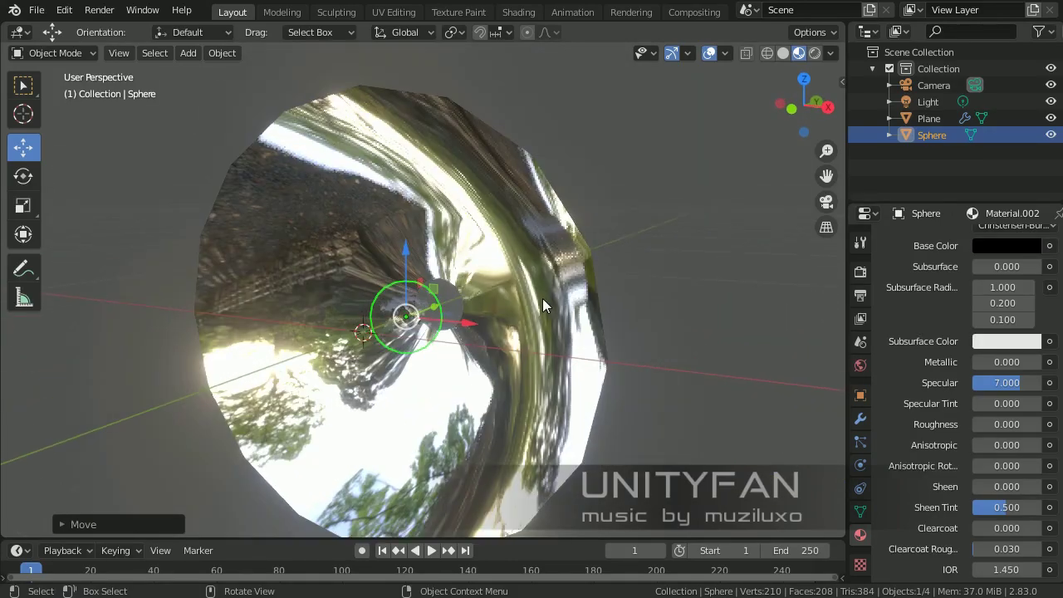
scroll(556, 269, "down", 4)
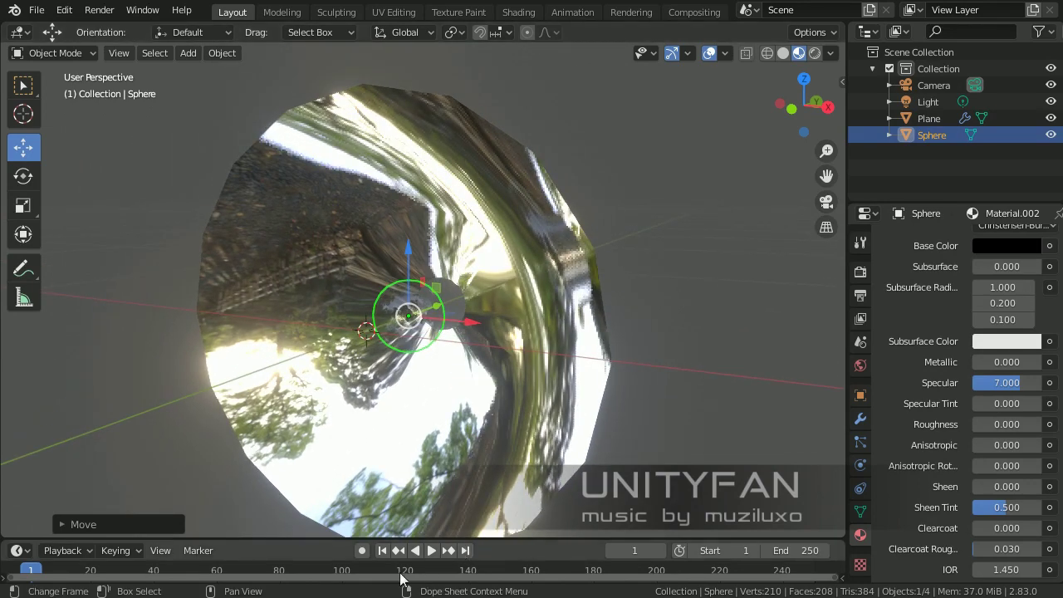
Step: Switch to the file explorer and open the textures folder inside unityFAN\new_supra\blend
key("alt+Tab")
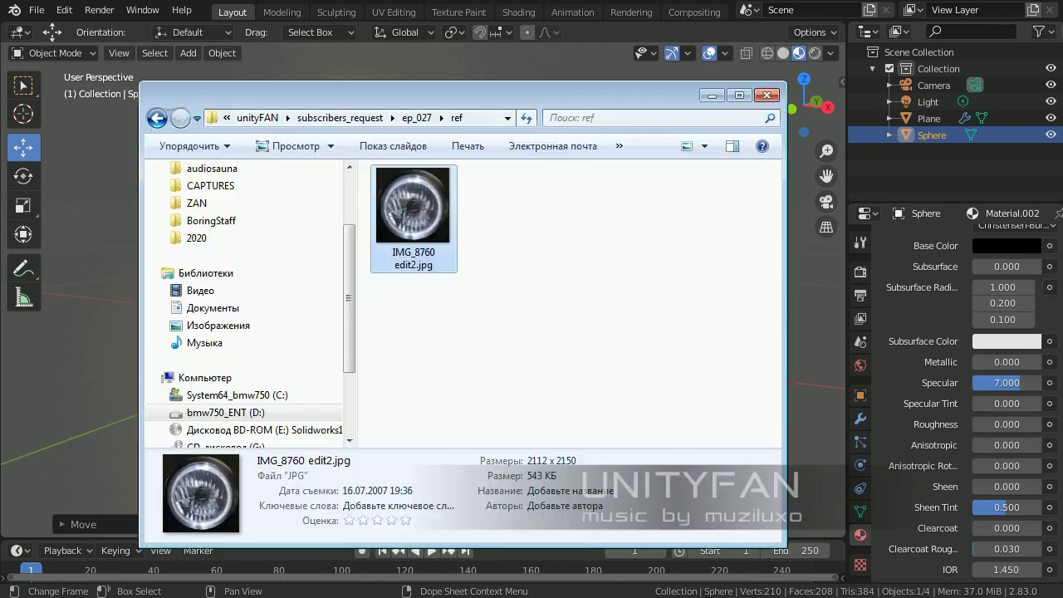
left_click(418, 119)
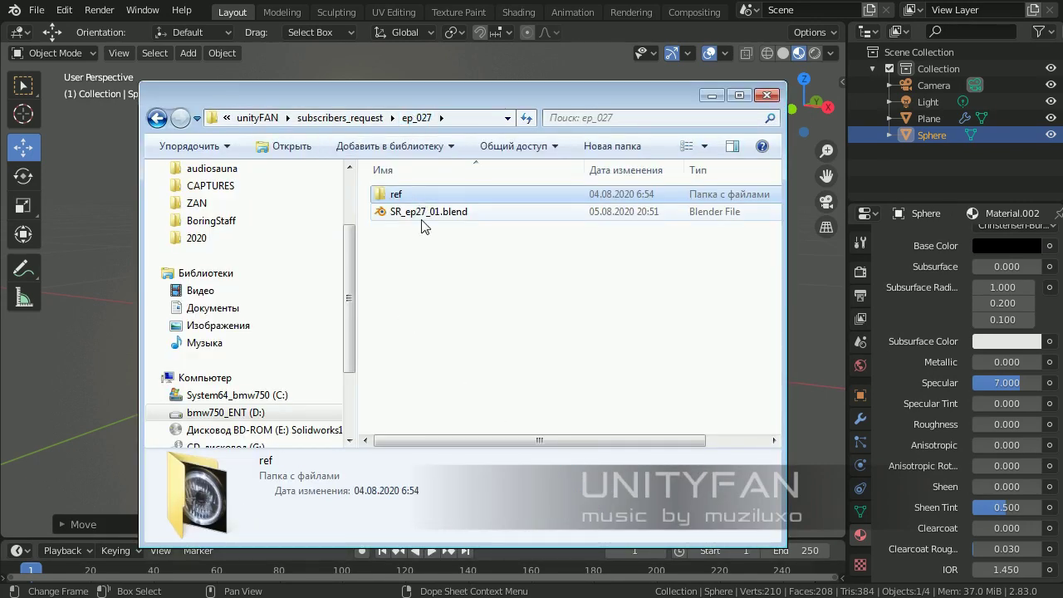
left_click(369, 119)
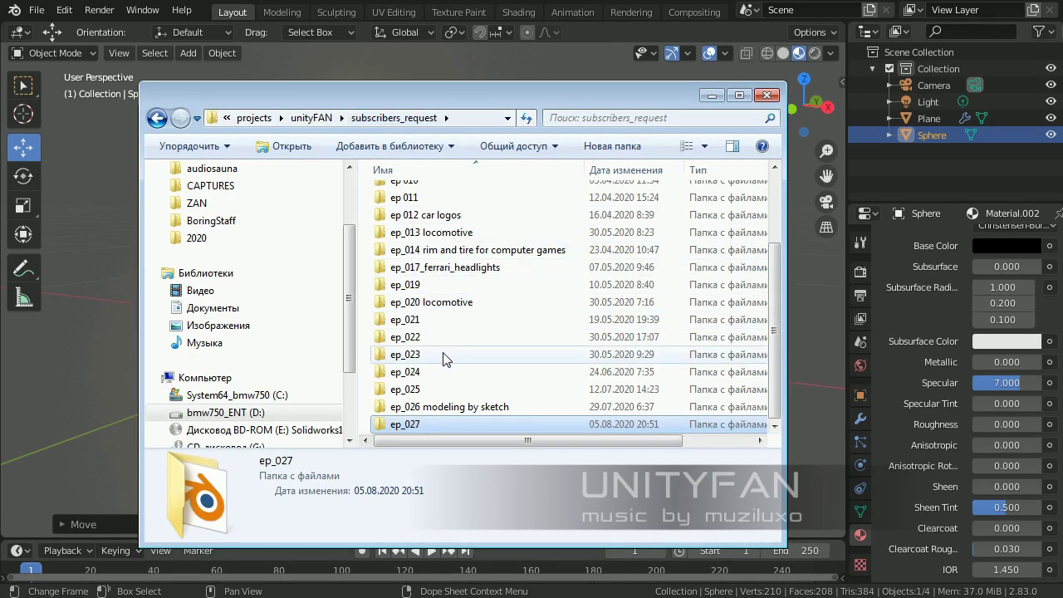
scroll(443, 359, "up", 1)
left_click(316, 117)
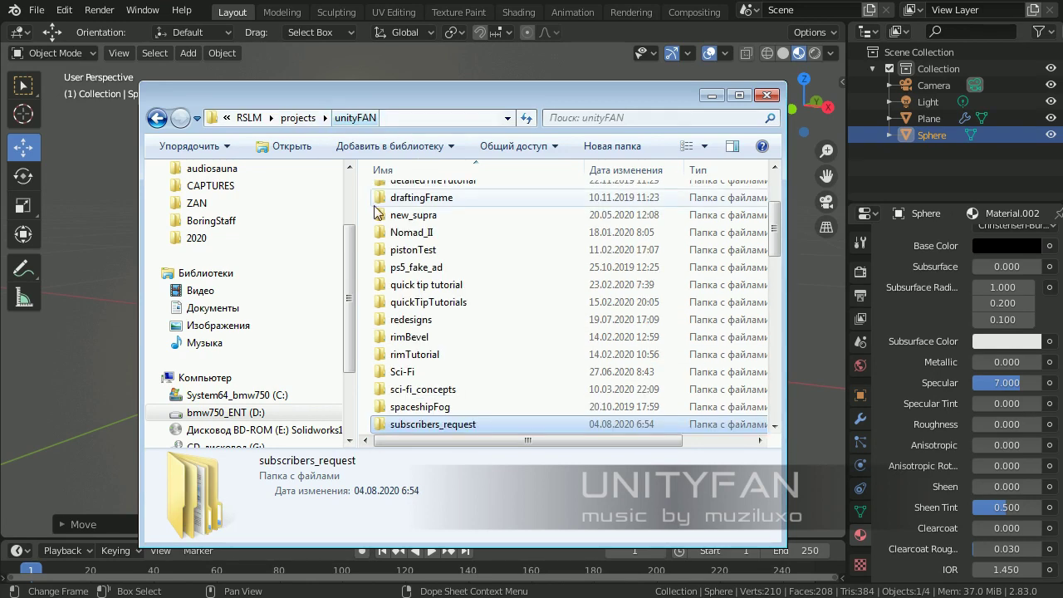
scroll(453, 347, "up", 3)
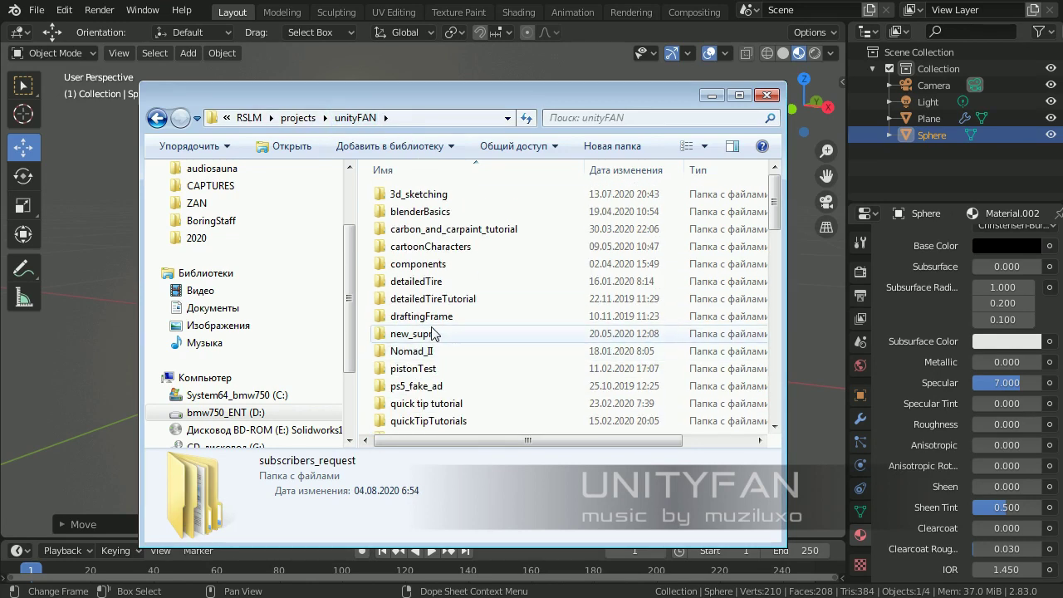
double_click(434, 335)
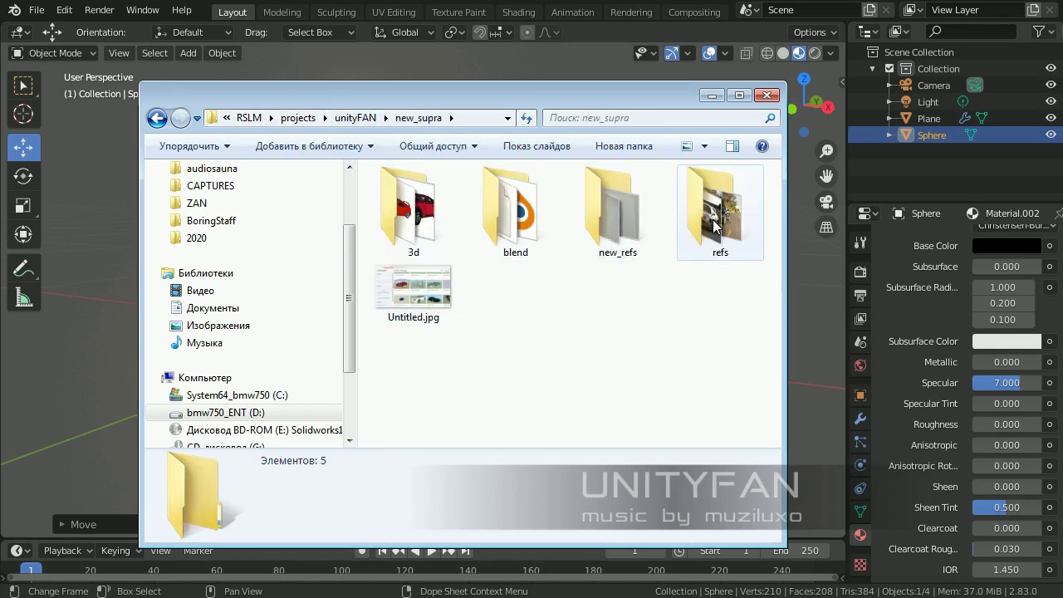
double_click(508, 206)
double_click(429, 202)
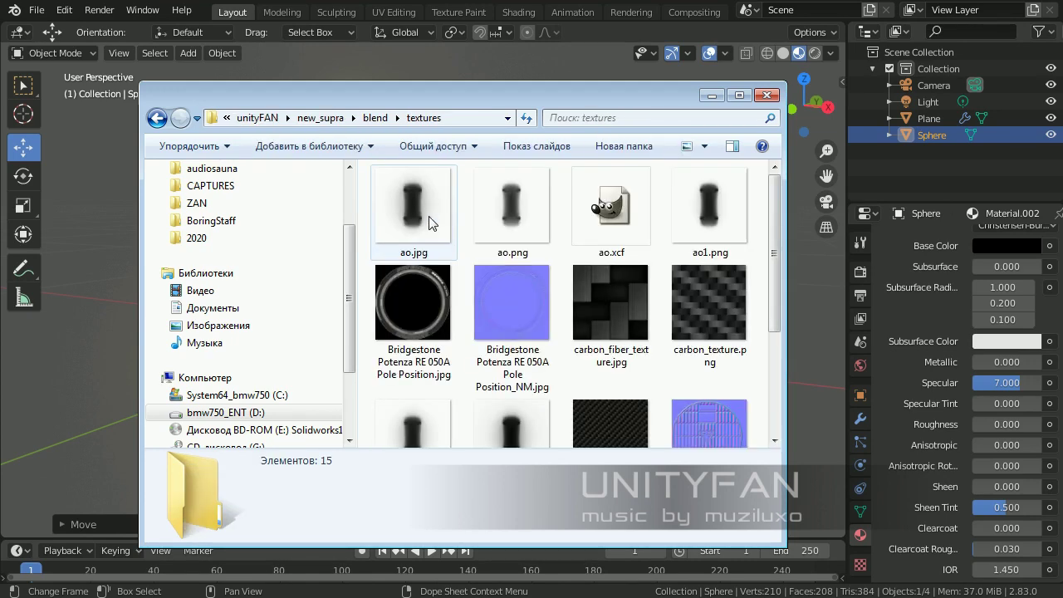
Step: Preview the headlightNM.jpg normal map and copy the file
scroll(482, 316, "down", 3)
left_click(711, 283)
double_click(710, 278)
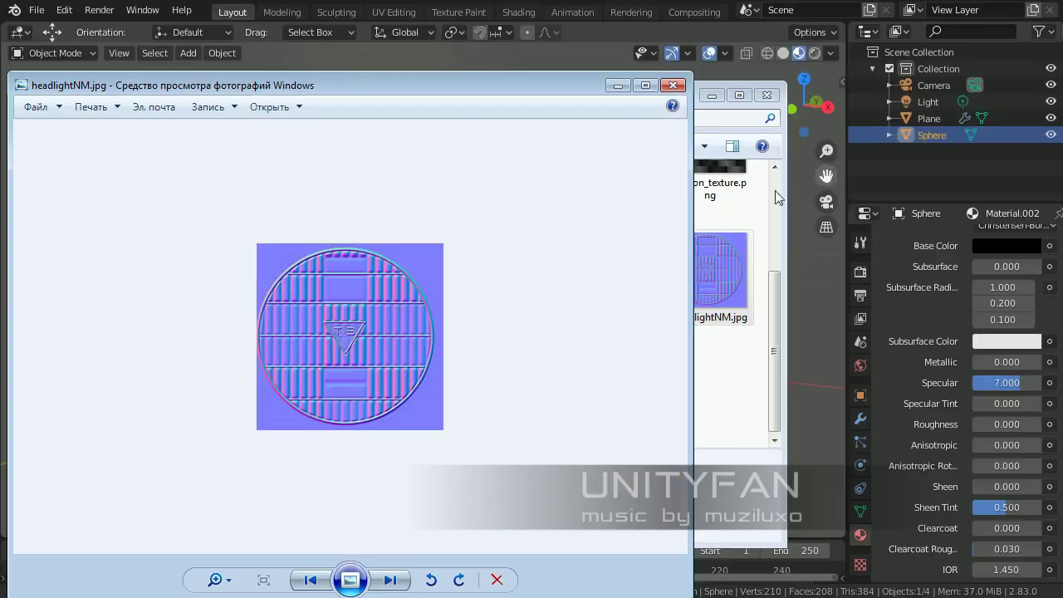
left_click_drag(417, 85, 525, 60)
left_click(780, 59)
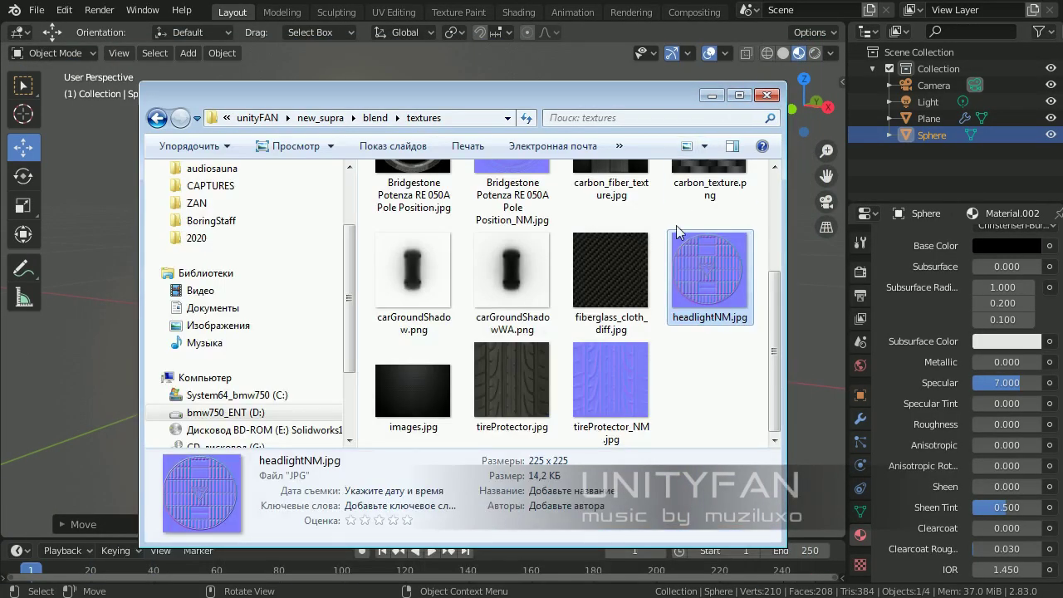
right_click(697, 294)
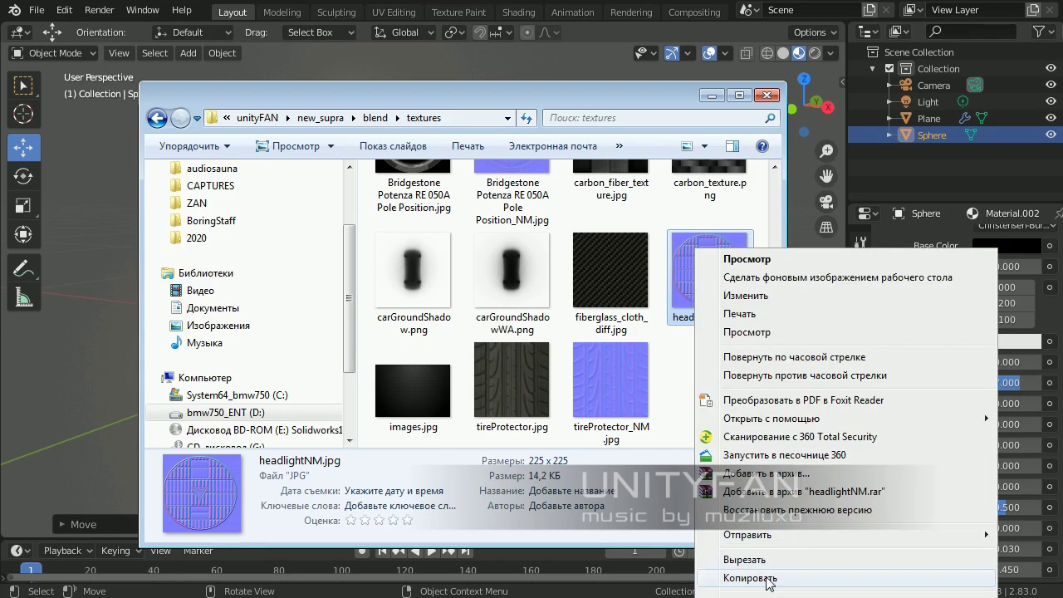
left_click(764, 575)
Step: Paste the copied headlightNM.jpg into the subscribers_request\ep_027 folder and return to Blender
scroll(665, 339, "up", 3)
left_click(376, 118)
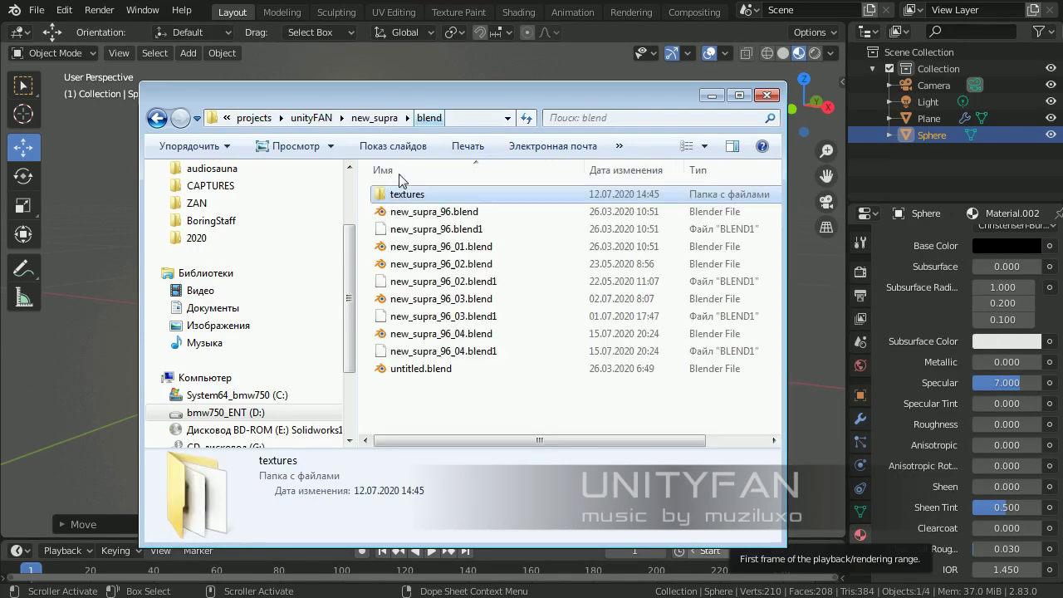
left_click(402, 117)
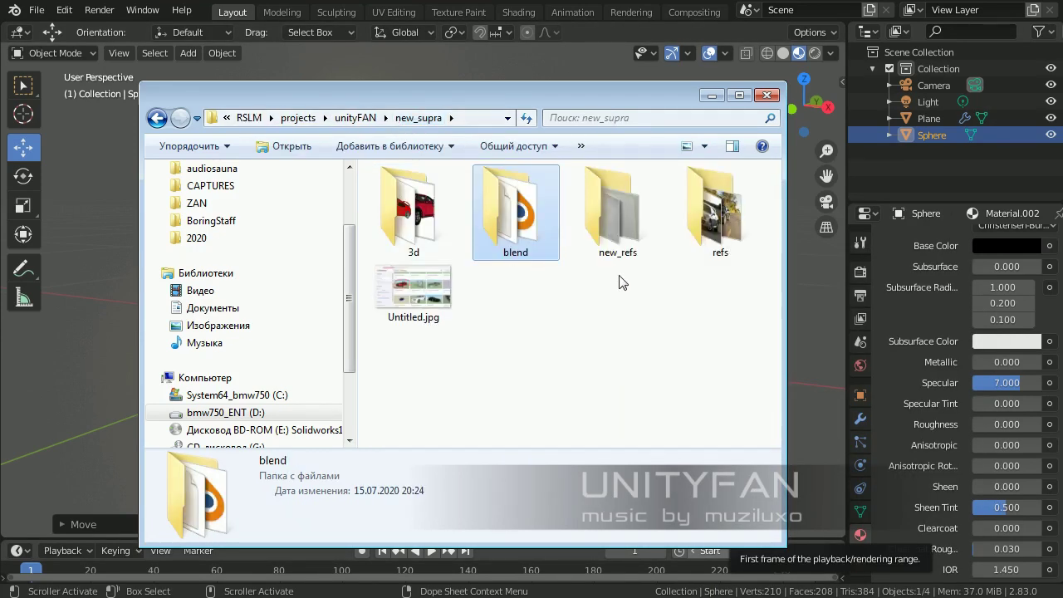
left_click(353, 117)
scroll(405, 200, "down", 10)
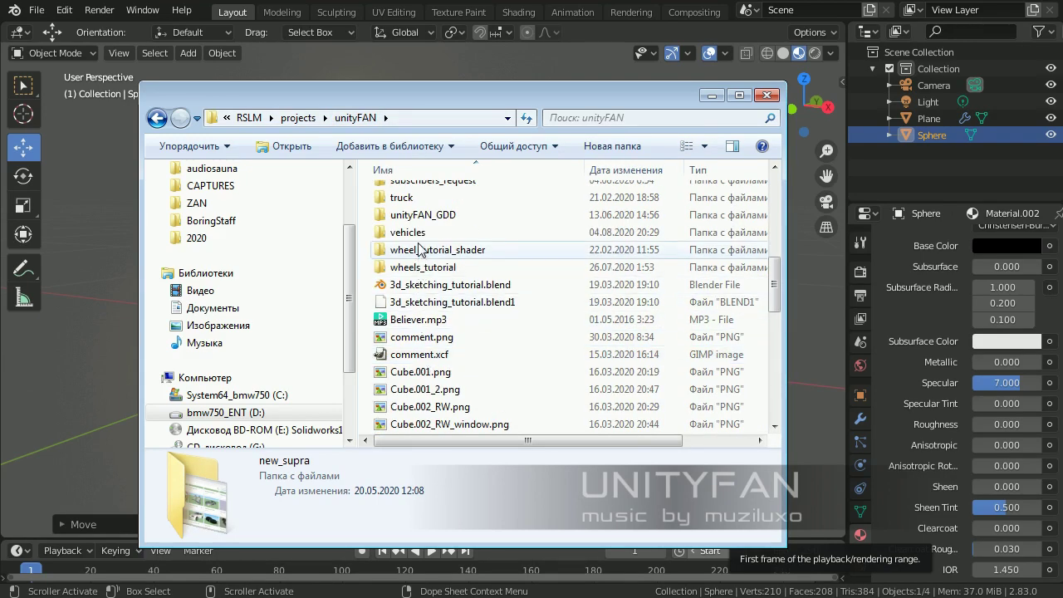
scroll(420, 249, "up", 2)
double_click(413, 277)
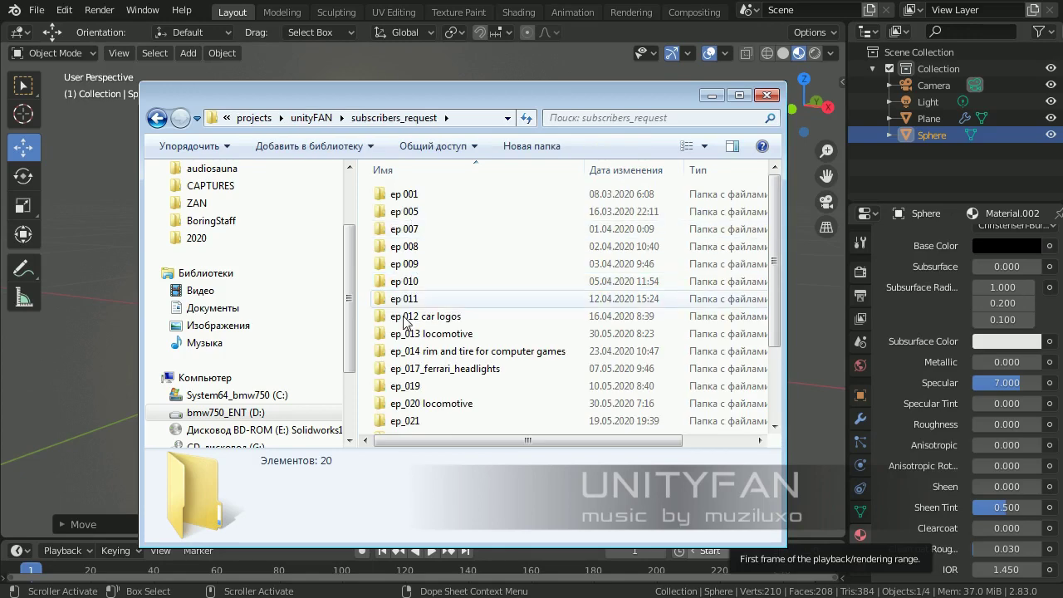
scroll(424, 390, "down", 2)
double_click(422, 422)
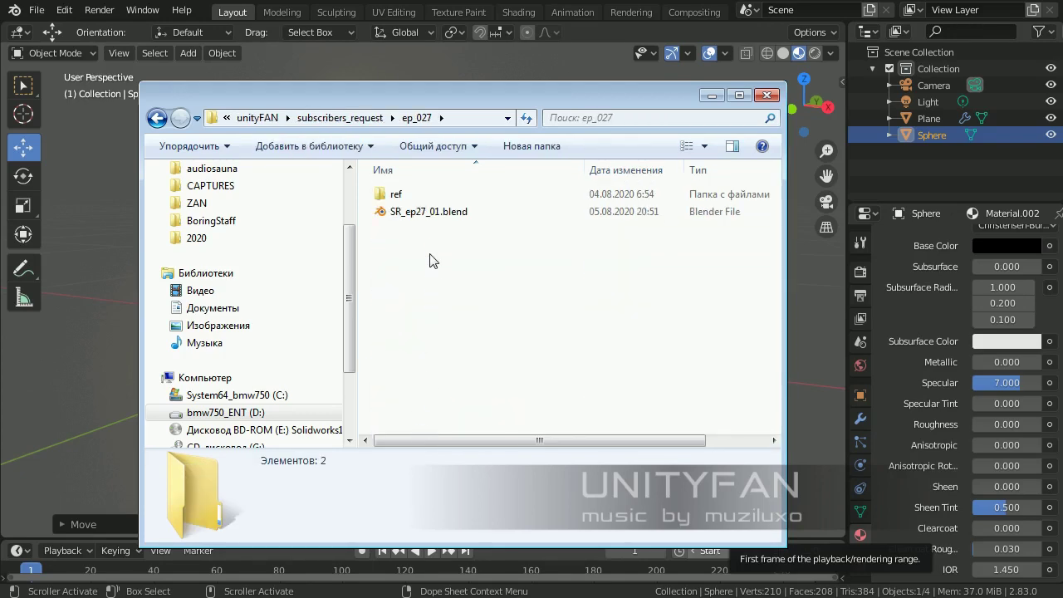
right_click(431, 248)
left_click(484, 358)
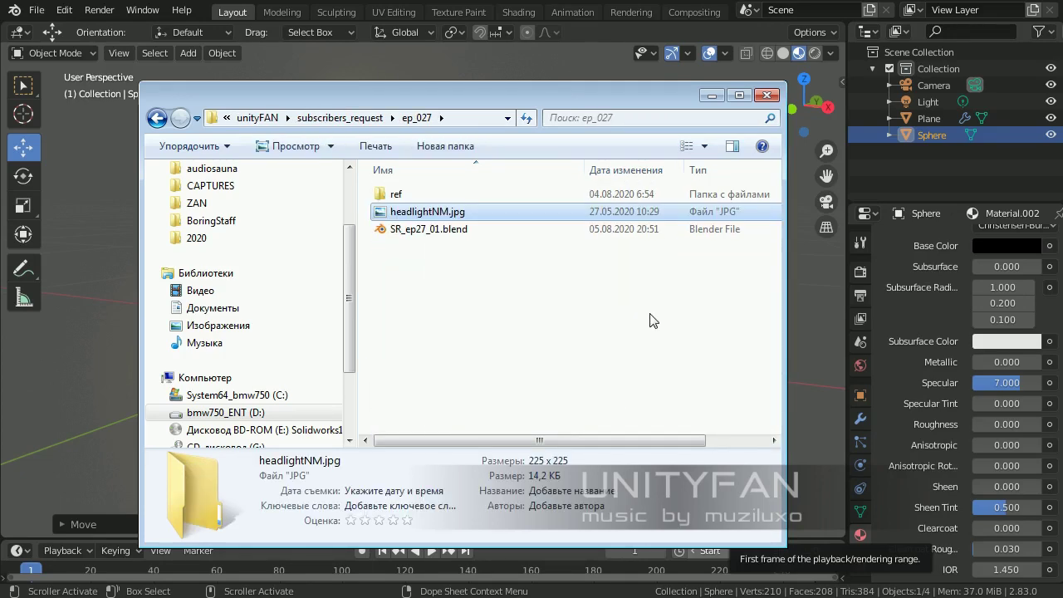
left_click(712, 97)
Step: Select the reflector, inspect its profile mesh in Edit Mode and return to Object Mode
middle_click_drag(546, 339, 586, 324)
left_click(598, 312)
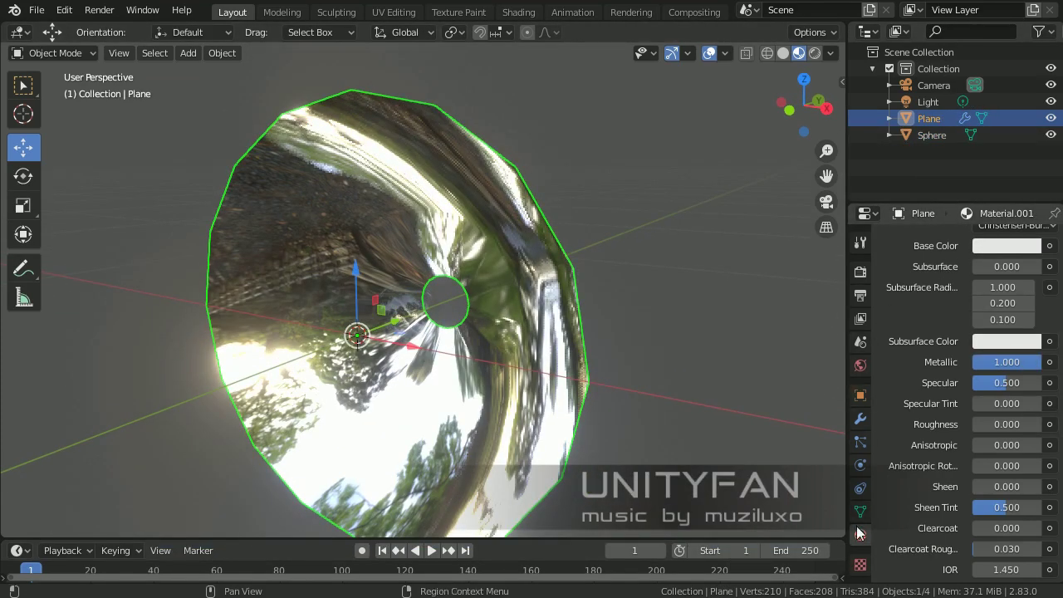
key("Tab")
middle_click_drag(612, 398, 519, 284)
left_click_drag(512, 255, 505, 252)
middle_click_drag(450, 281, 598, 266)
key("Tab")
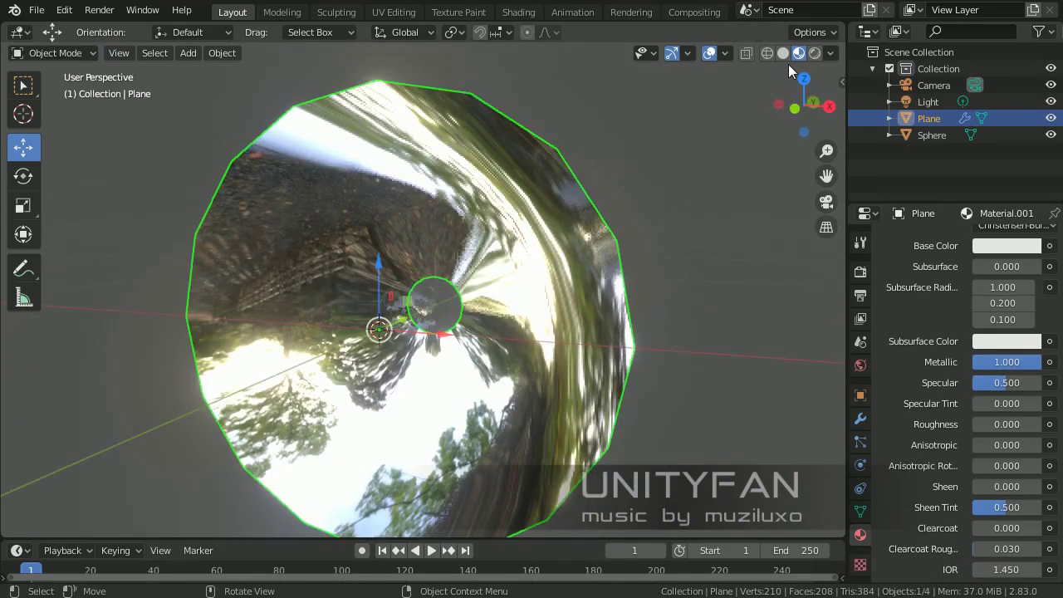
Step: Switch the viewport to solid shading and set the reflector's Screw modifier Steps to 24
left_click(783, 54)
middle_click_drag(581, 208, 450, 303)
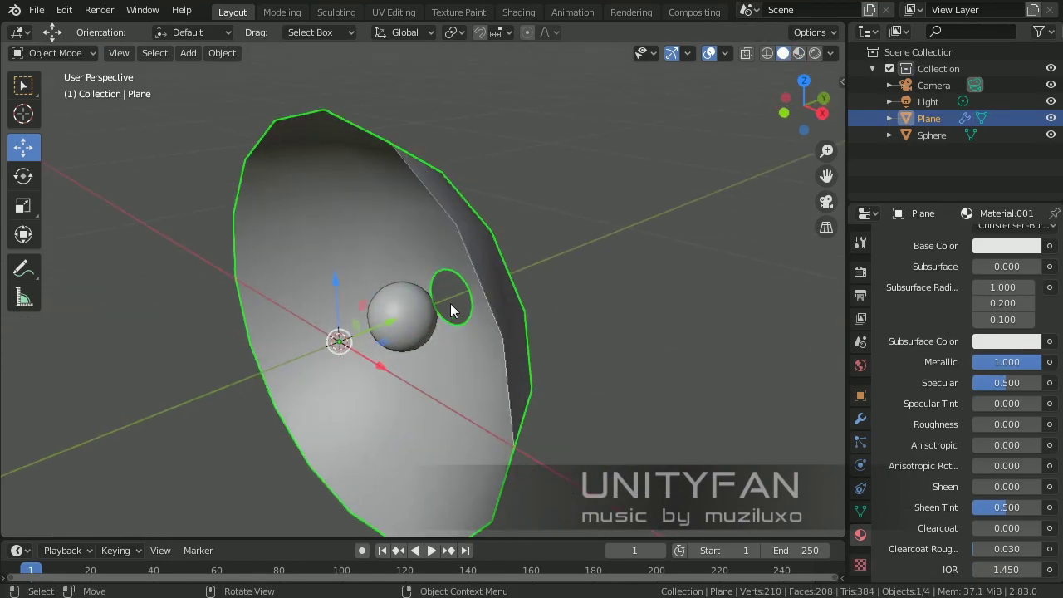
left_click(861, 418)
left_click(937, 405)
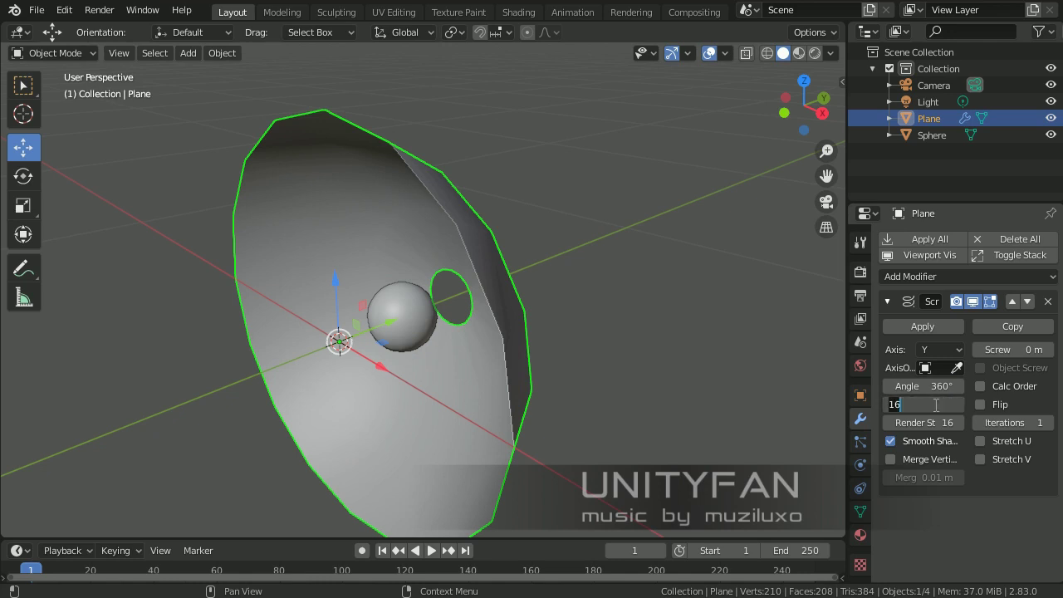
type("24")
key("Return")
middle_click_drag(486, 276, 515, 283)
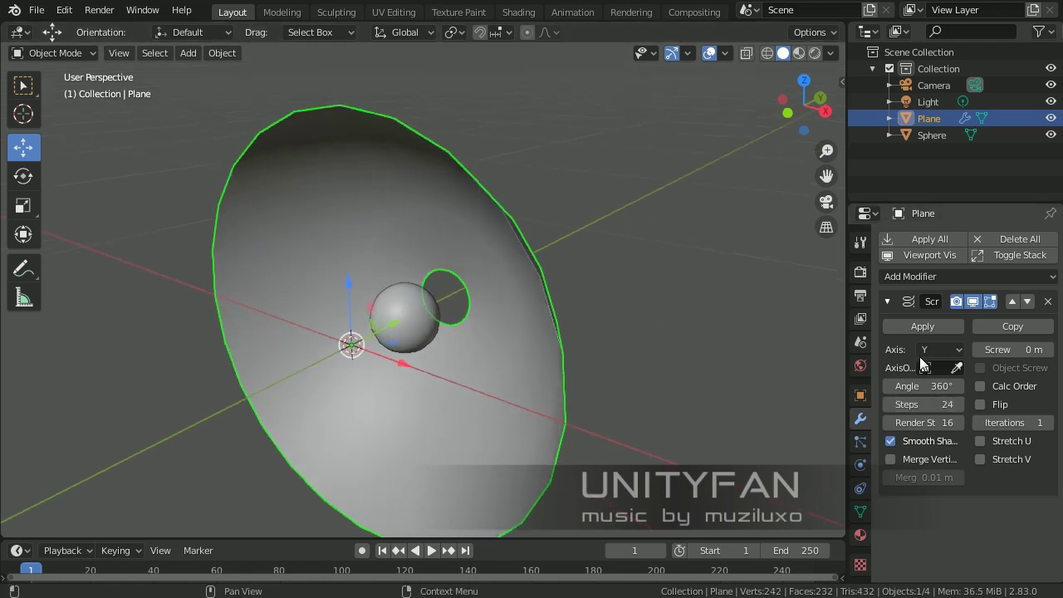
Step: Apply the reflector's Screw modifier and open its mesh in Edit Mode
left_click(920, 330)
middle_click_drag(424, 376, 552, 324)
key("Tab")
scroll(496, 345, "down", 1)
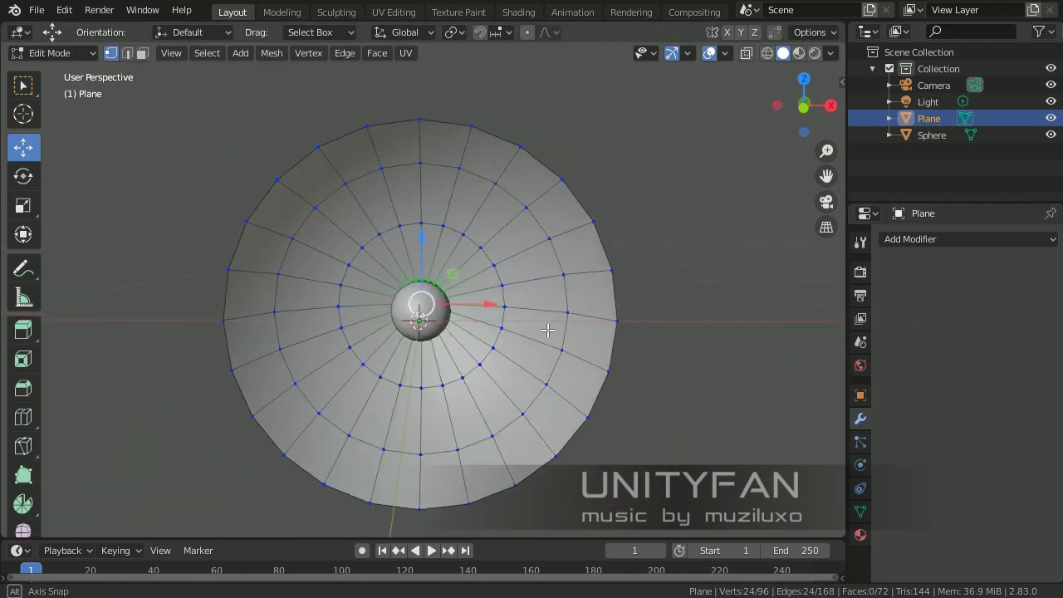
Step: Enable the Screencast Keys display from the viewport sidebar, then clear the mesh selection
key("a")
key("KP_1")
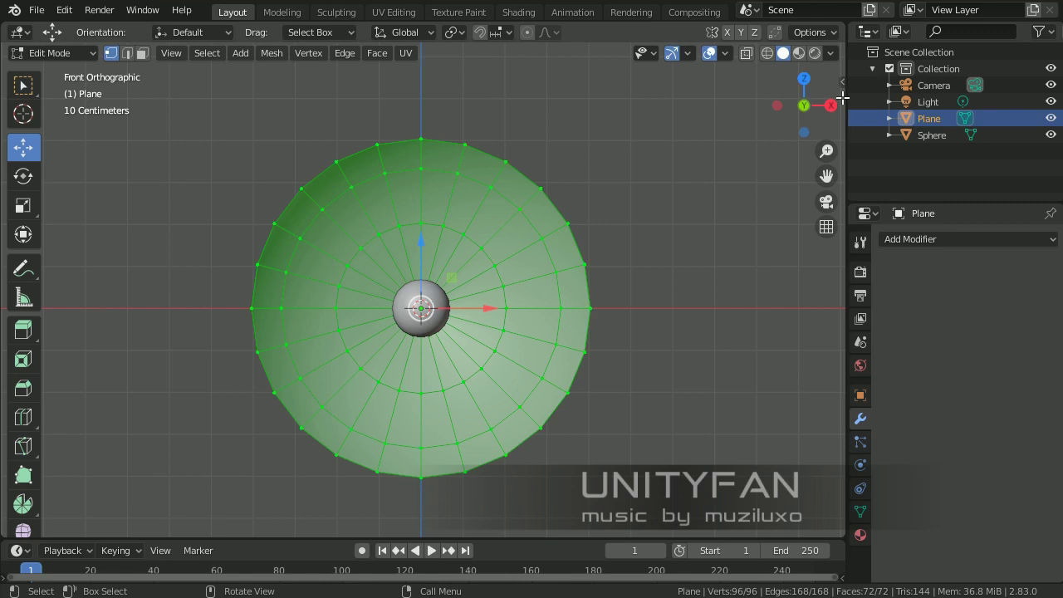
left_click(843, 82)
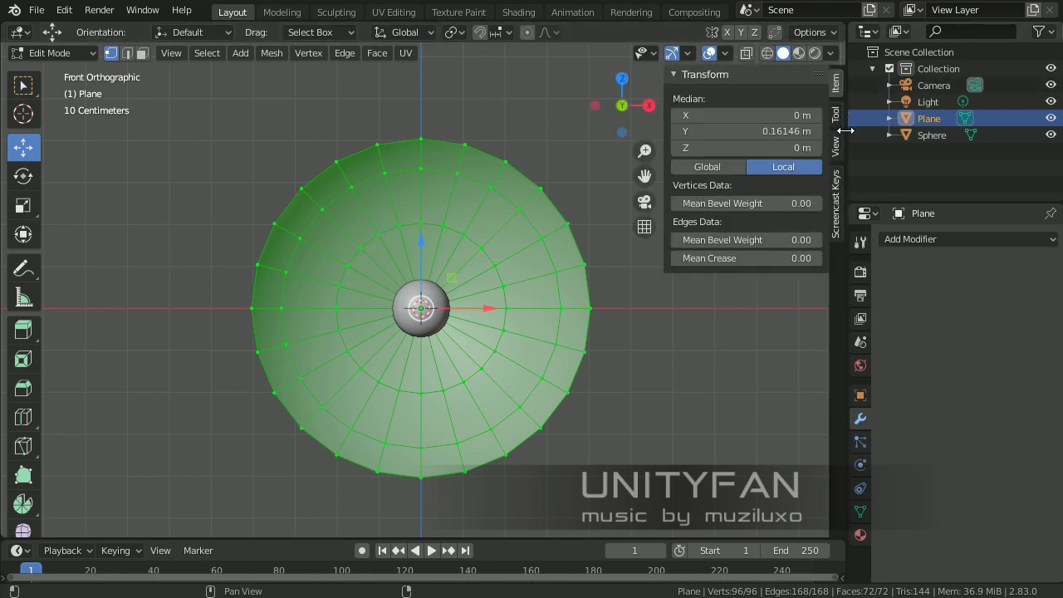
left_click(837, 191)
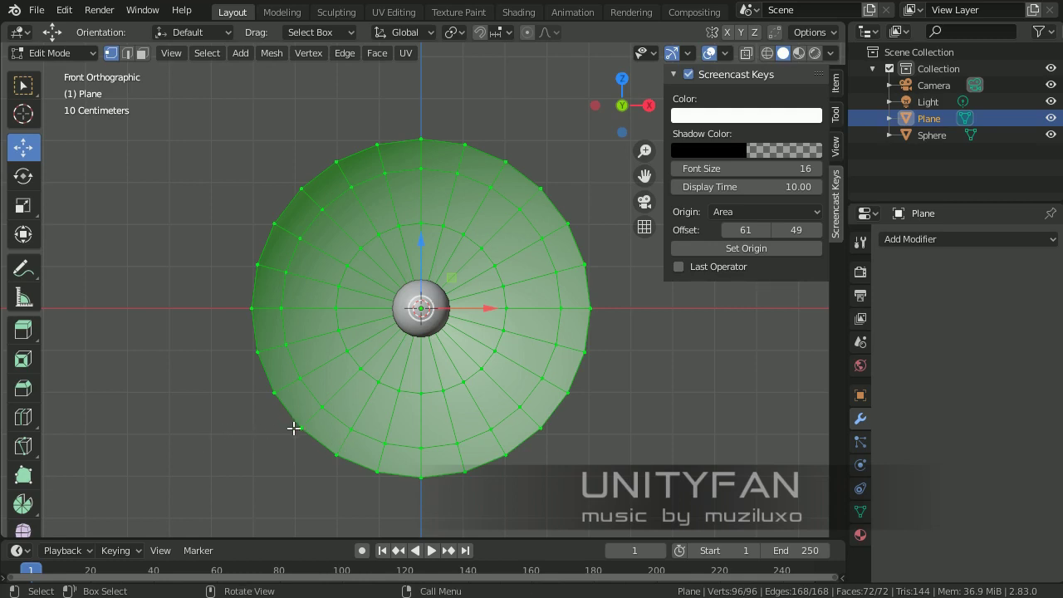
middle_click_drag(399, 427, 423, 425, "shift")
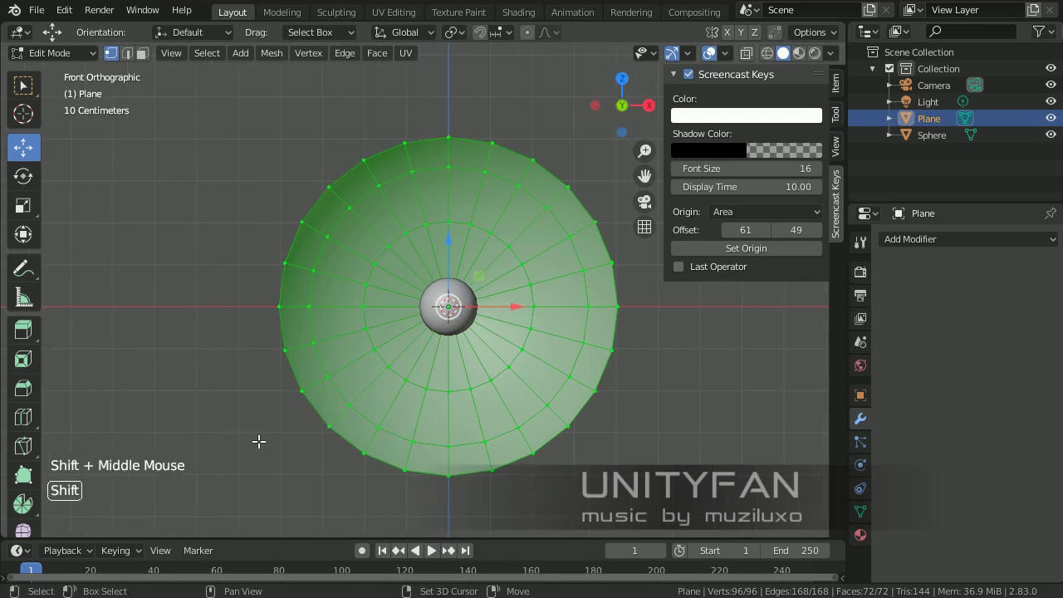
middle_click_drag(261, 441, 241, 456, "shift")
middle_click_drag(139, 422, 135, 433, "shift")
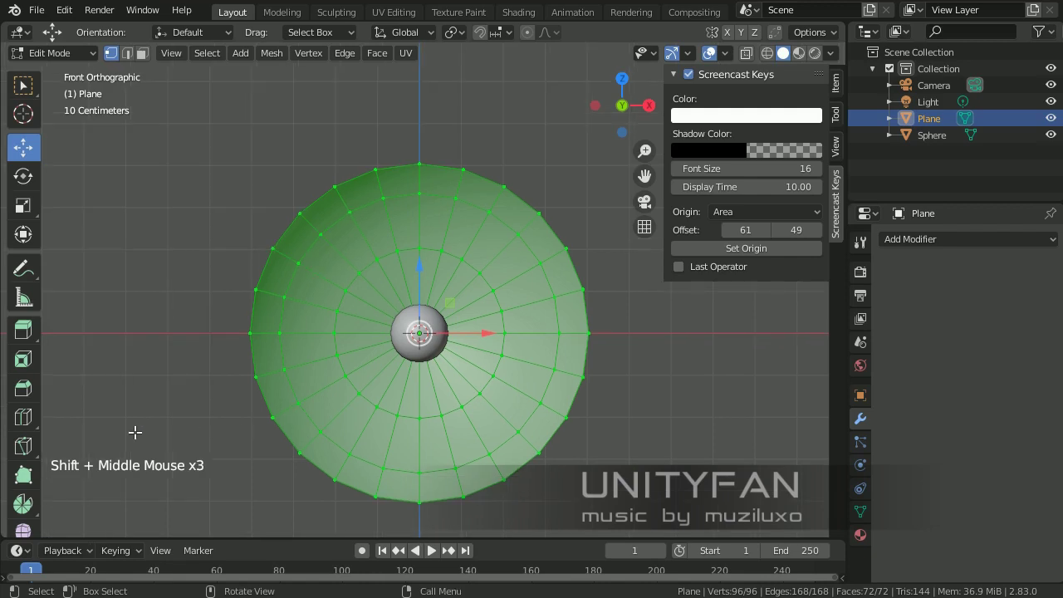
left_click(135, 421)
right_click(631, 413)
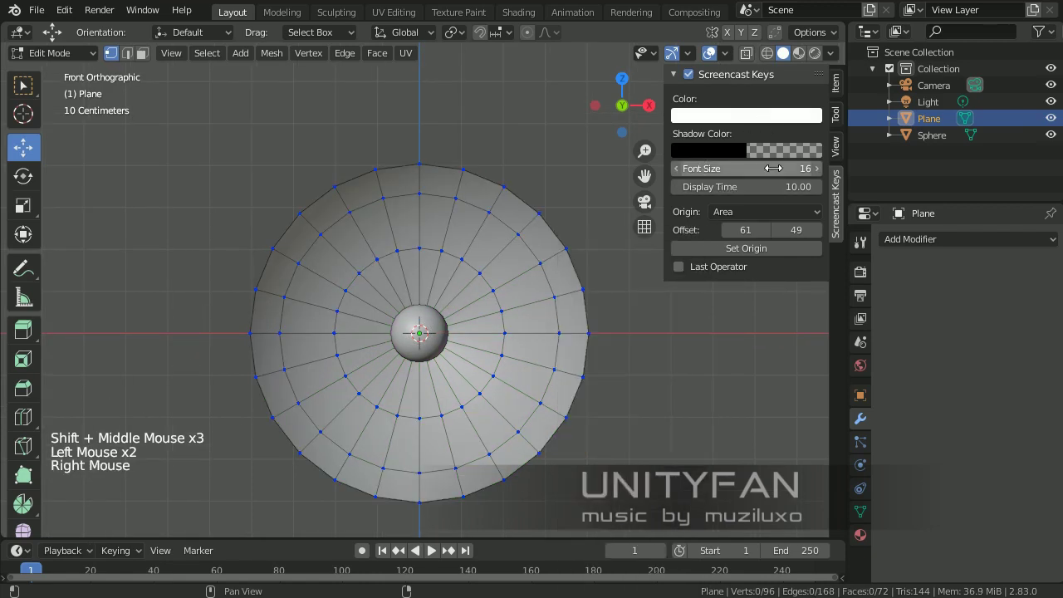
Step: Set the Screencast Keys font size to 17 and hide the viewport sidebar
mouse_move(751, 172)
left_mouse_down()
mouse_move(772, 172)
mouse_move(753, 172)
left_mouse_up()
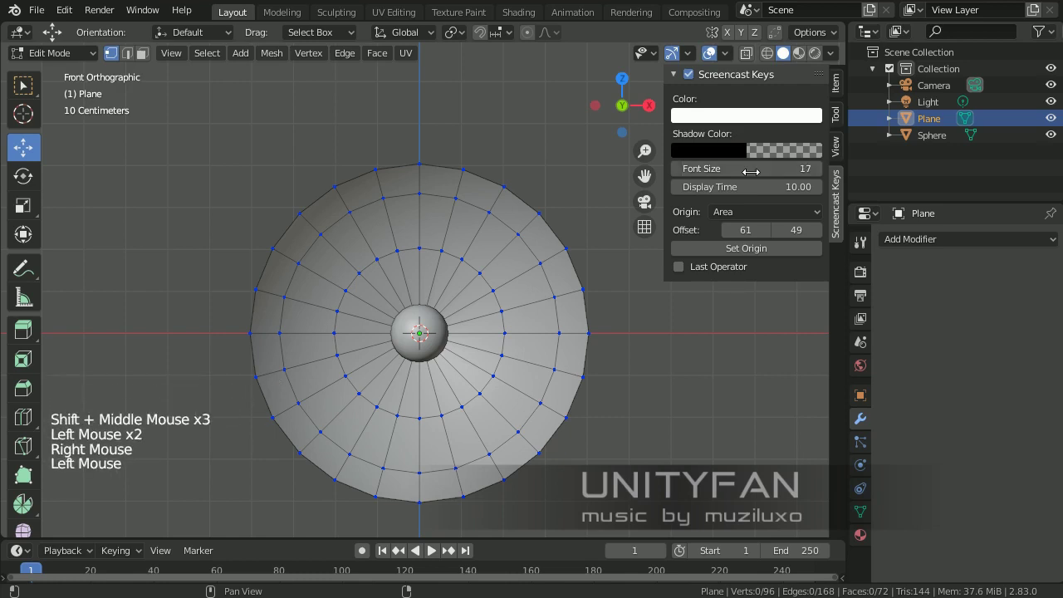
middle_click_drag(481, 283, 405, 315, "shift")
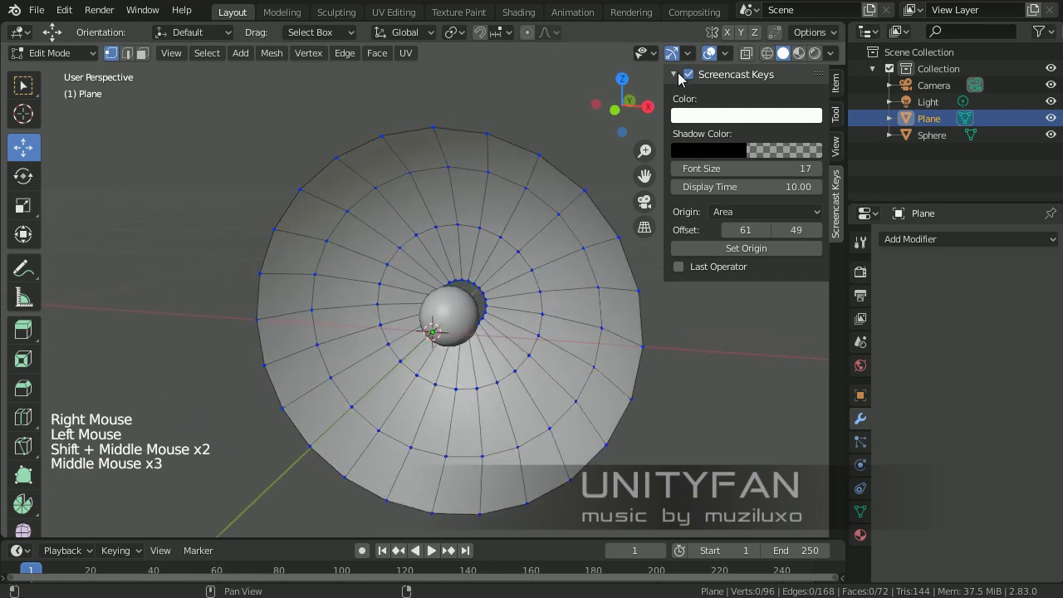
left_click(678, 74)
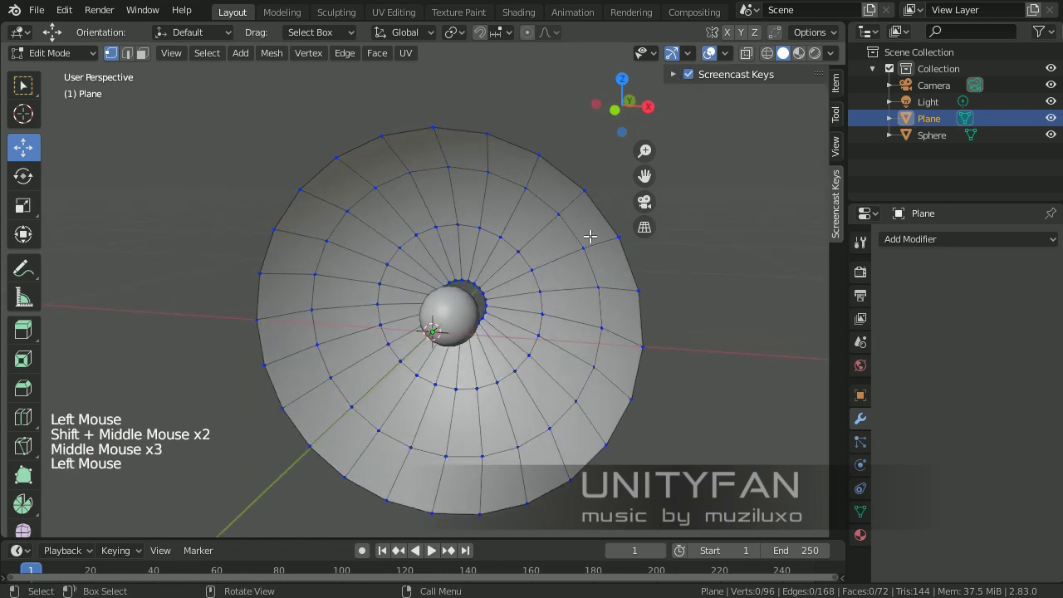
key("n")
Step: Select the reflector's entire mesh in front view and unwrap it
middle_click_drag(570, 291, 599, 280)
scroll(600, 281, "up", 1)
key("KP_3")
key("KP_1")
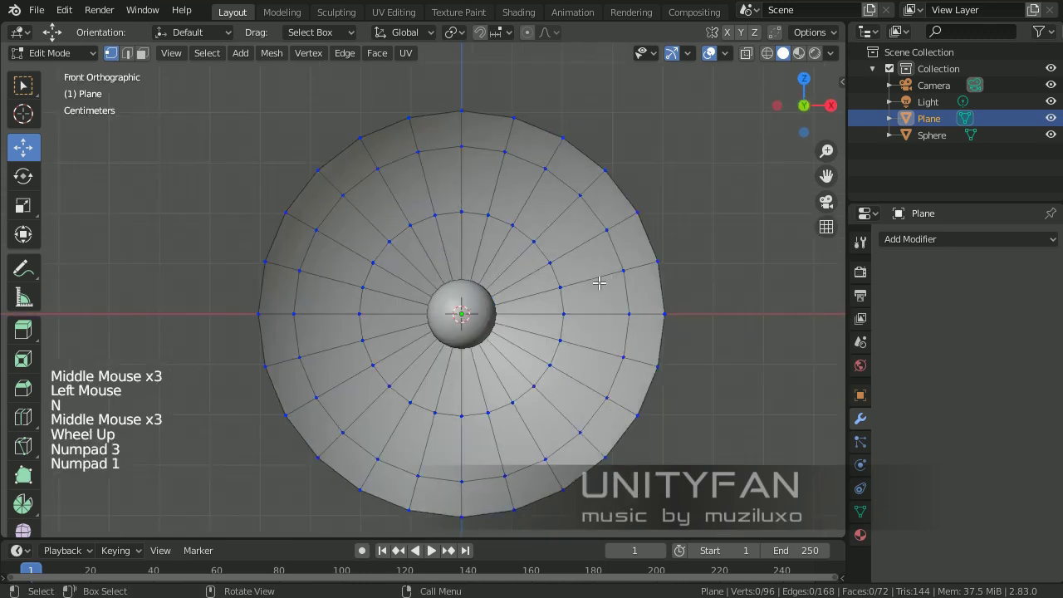
mouse_move(617, 322)
middle_mouse_down("shift")
mouse_move(605, 335)
mouse_move(621, 302)
middle_mouse_up("shift")
key("a")
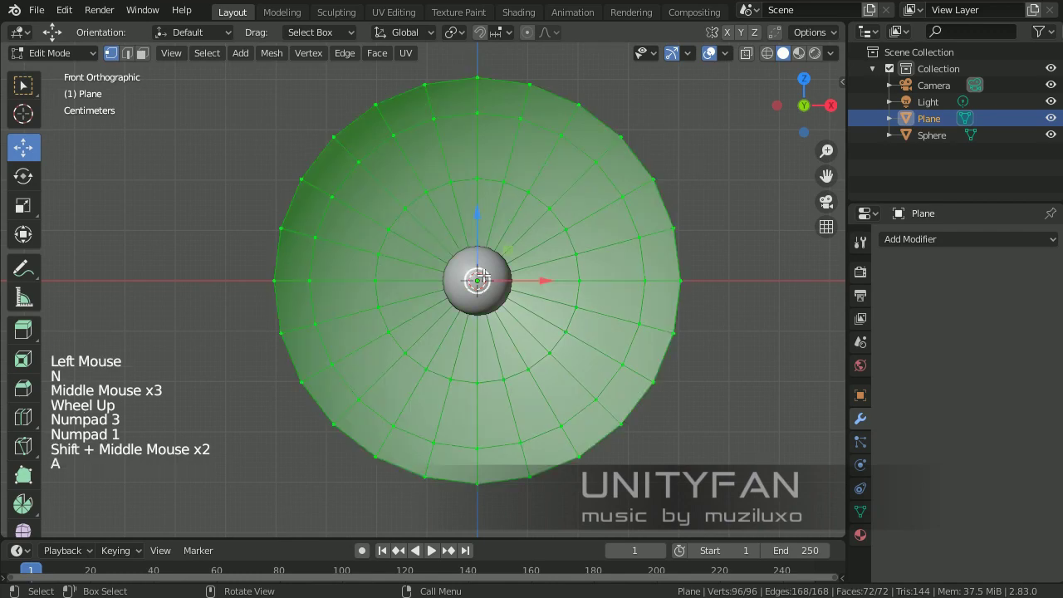
key("u")
left_click(489, 275)
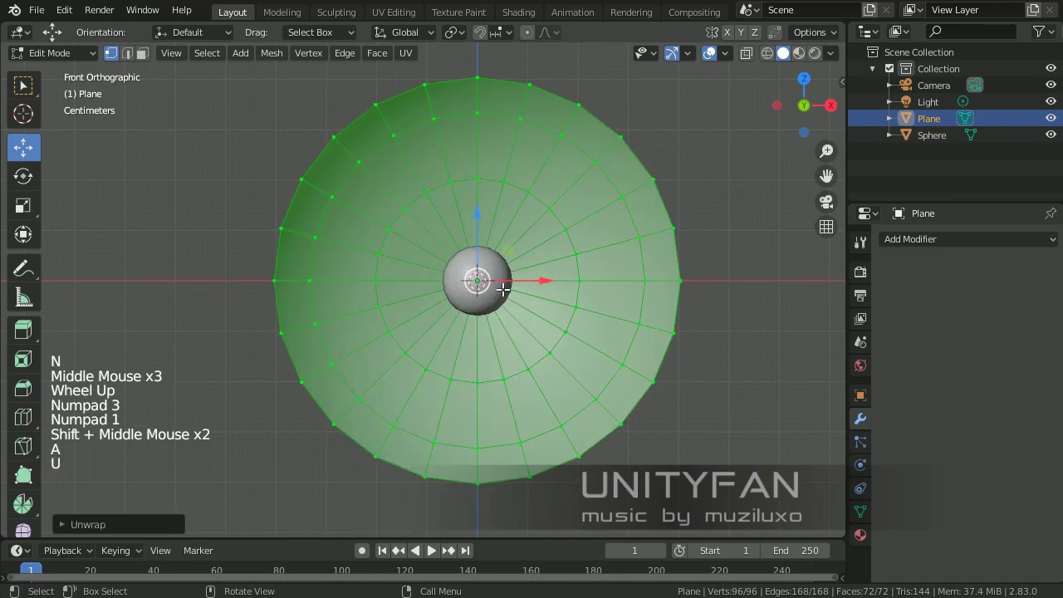
Step: Split the 3D viewport horizontally, show the reflector's UV layout in a UV Editor above it, and return to Object Mode
left_click_drag(846, 27, 837, 241)
left_click(25, 31)
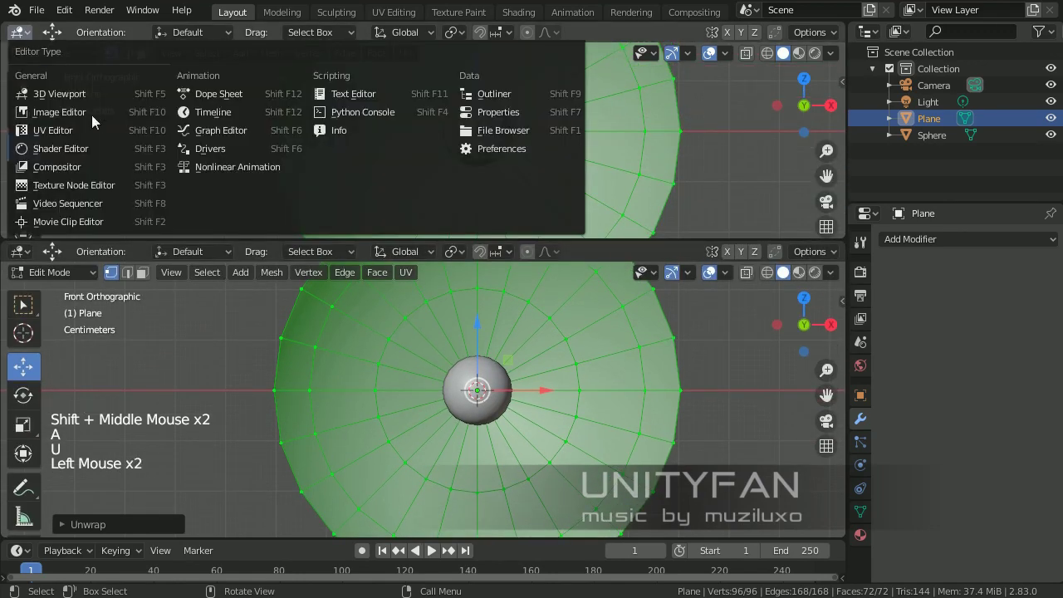
left_click(72, 133)
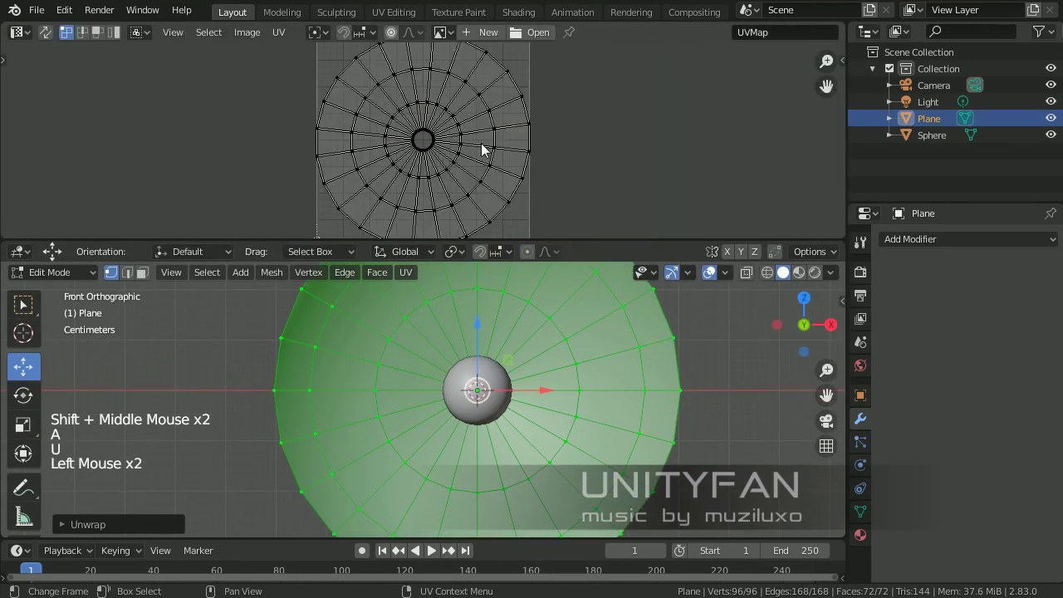
scroll(482, 147, "down", 2)
scroll(481, 147, "up", 3)
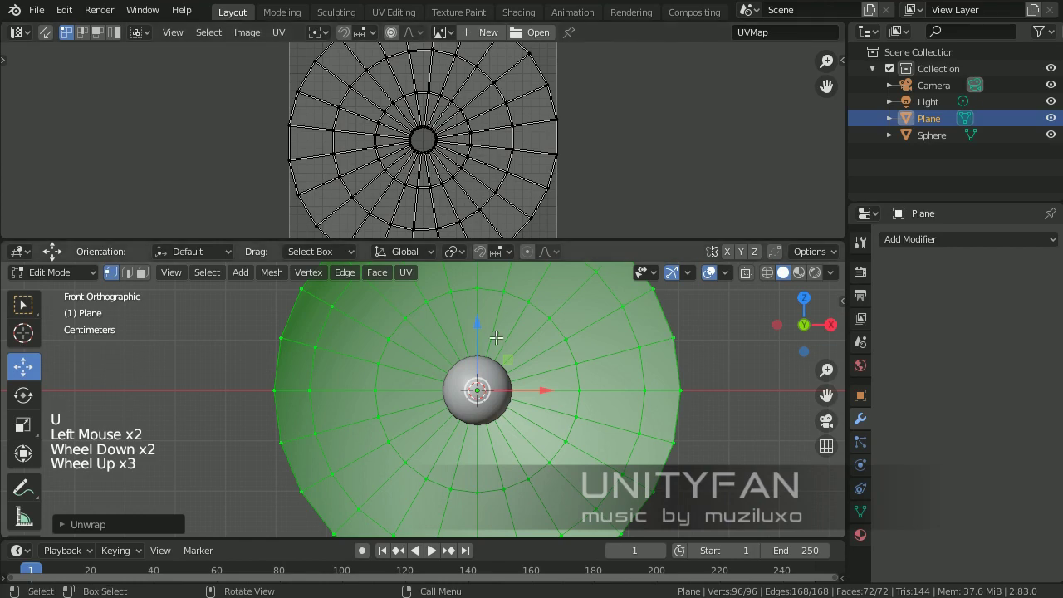
scroll(490, 153, "down", 3)
key("Tab")
middle_click_drag(573, 222, 530, 178)
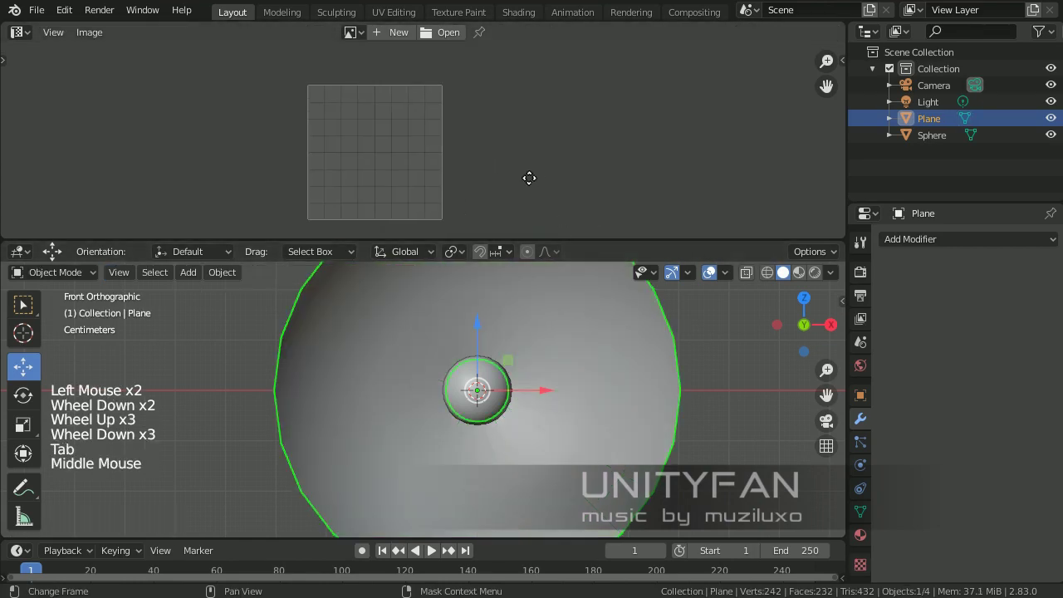
Step: Split the UV Editor area side by side, switch the new area to the Shader Editor and hide its sidebar
left_click_drag(843, 23, 348, 8)
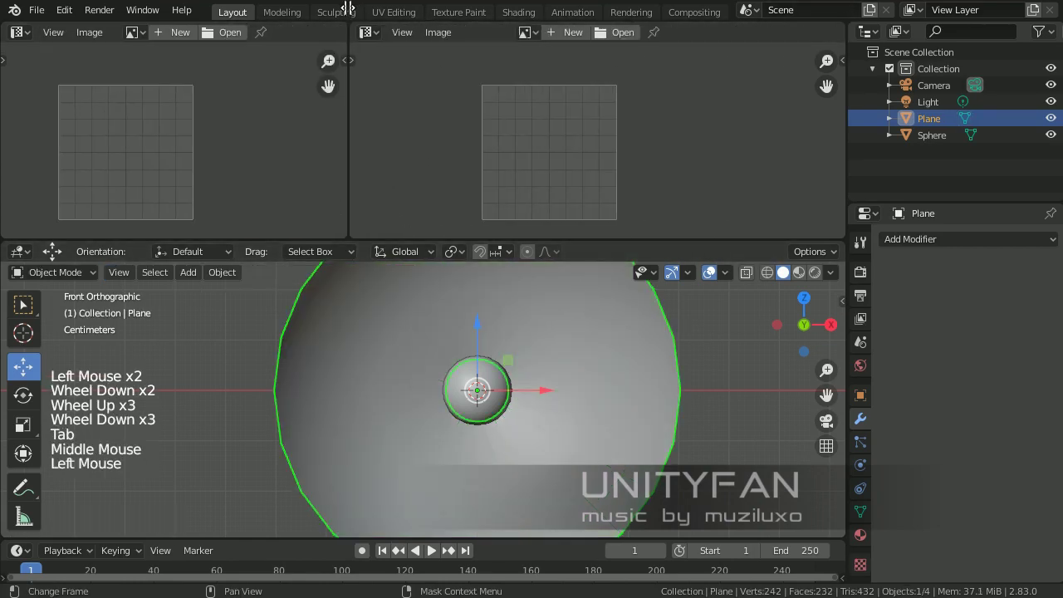
left_click(366, 32)
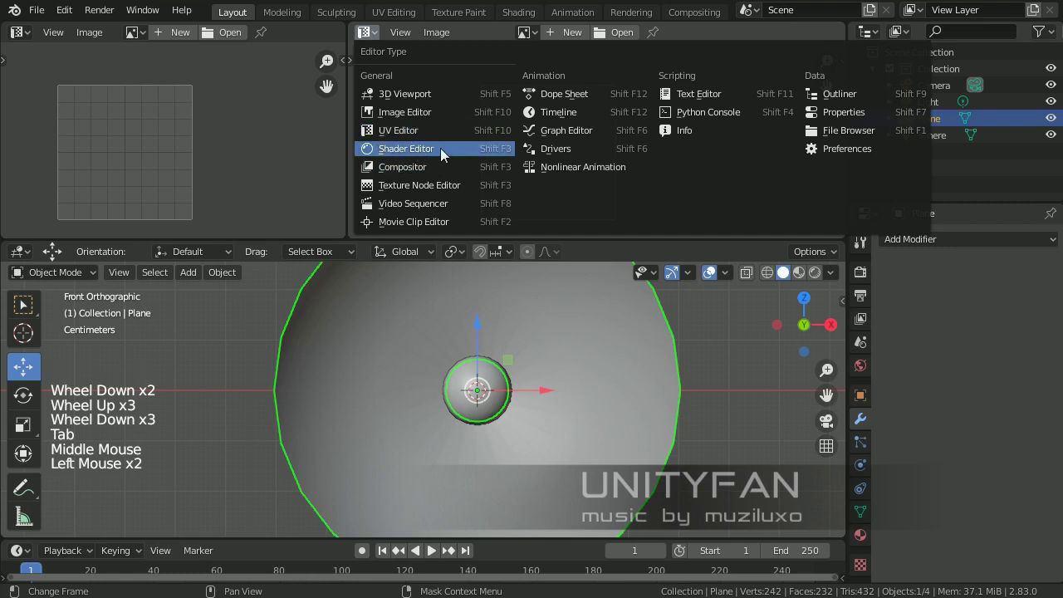
left_click(441, 155)
middle_click_drag(524, 133, 571, 102, "shift")
scroll(571, 102, "up", 8)
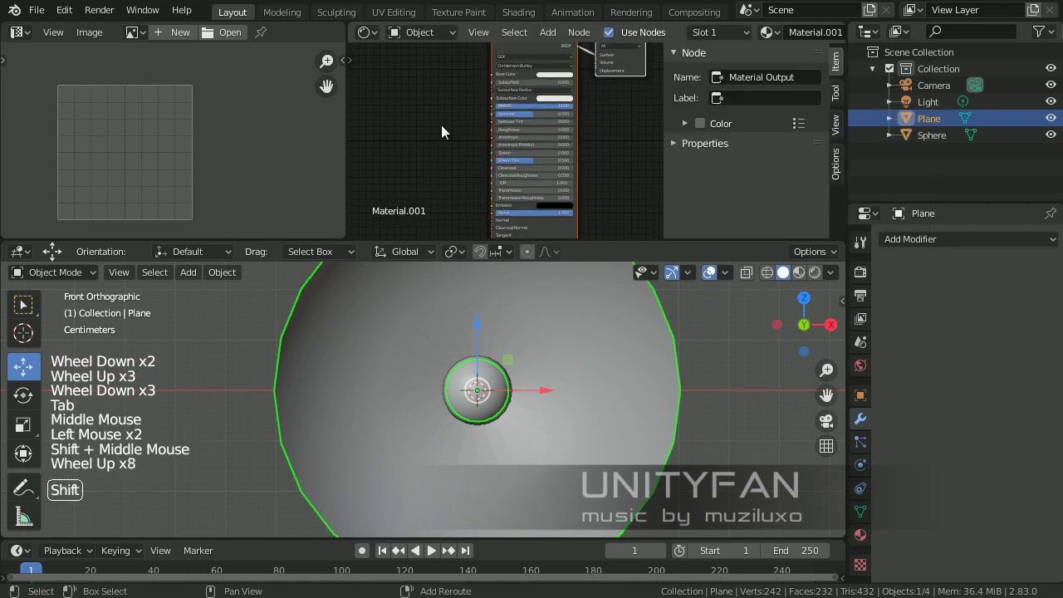
middle_click_drag(442, 126, 588, 181, "shift")
left_click_drag(665, 84, 867, 106)
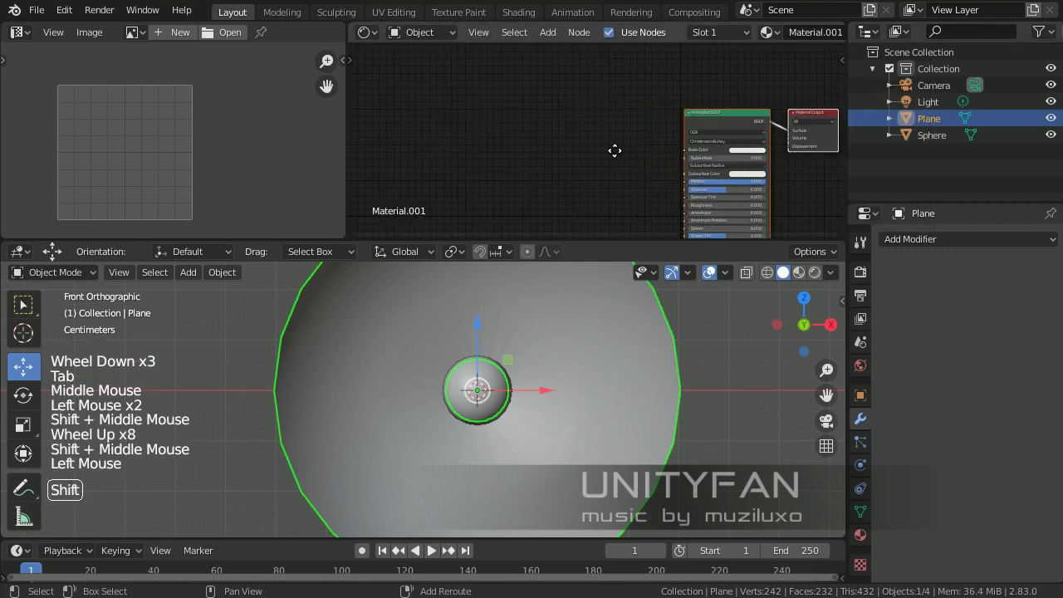
Step: Add an Image Texture node to the reflector's material and place it beside the Principled BSDF node
scroll(566, 122, "up", 3)
middle_click_drag(615, 151, 505, 161, "shift")
left_click(543, 130)
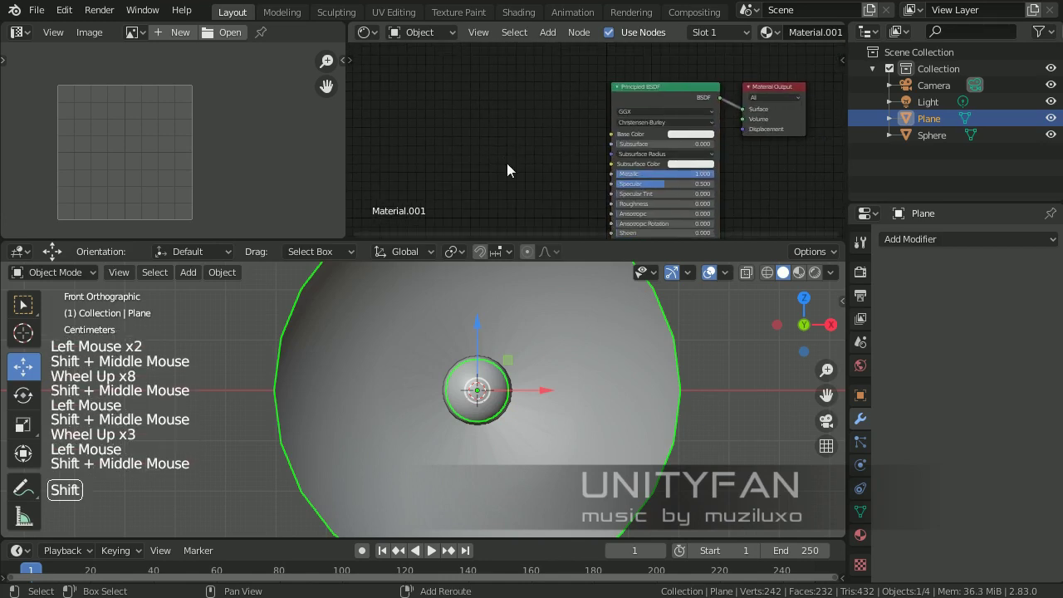
key("shift+a")
mouse_move(515, 239)
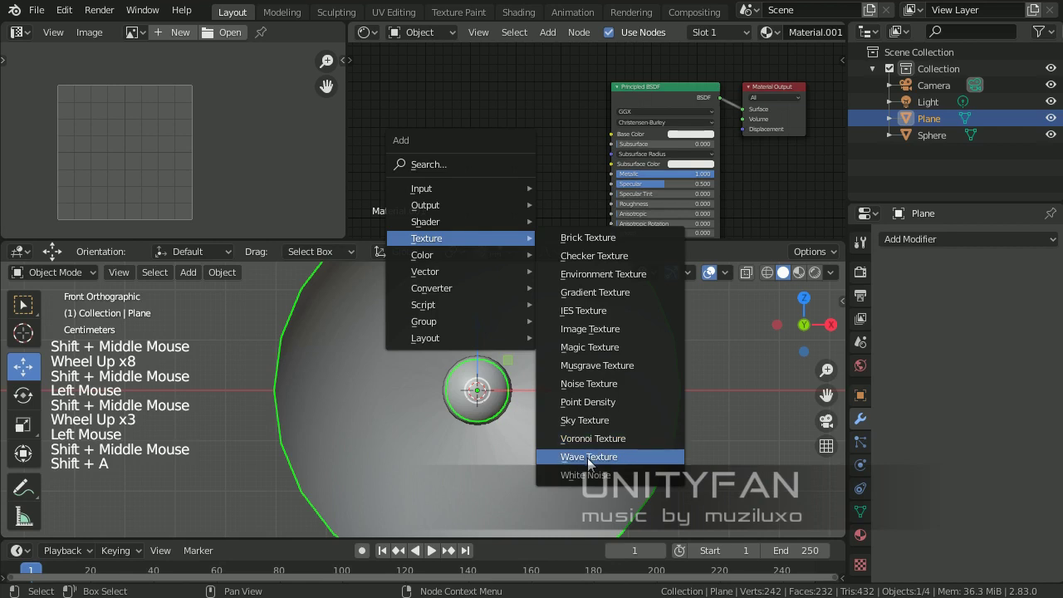
left_click(603, 334)
left_click(448, 150)
scroll(512, 179, "up", 3)
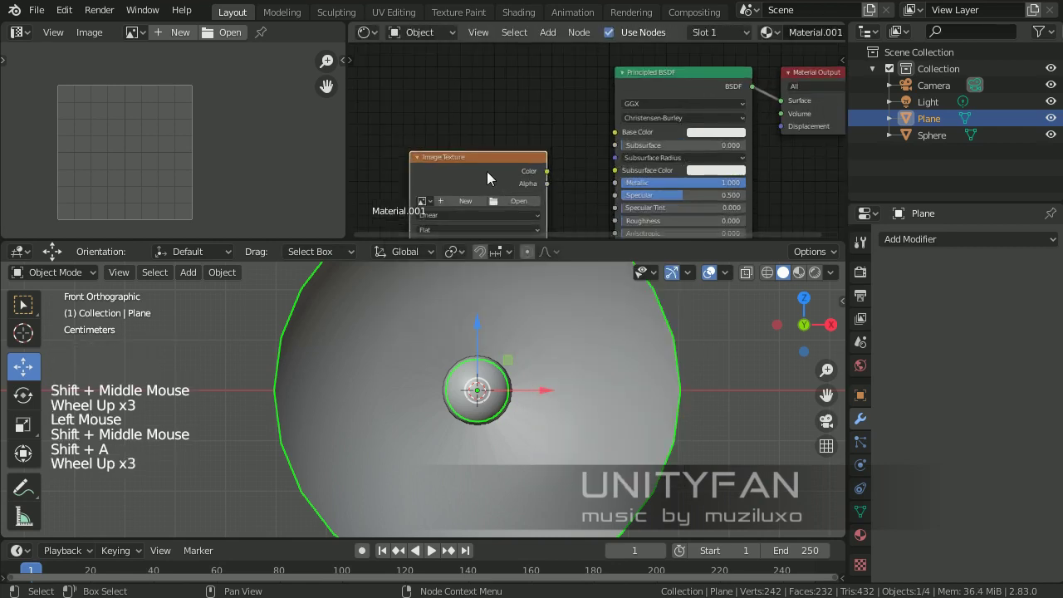
left_click_drag(487, 172, 491, 109)
Step: Load headlightNM.jpg from the ep_027 folder into the Image Texture node, using thumbnail view in the file browser
scroll(565, 174, "up", 3)
middle_click_drag(559, 188, 606, 142)
scroll(647, 163, "up", 1)
scroll(647, 164, "down", 4)
scroll(627, 158, "down", 3)
scroll(553, 126, "up", 1)
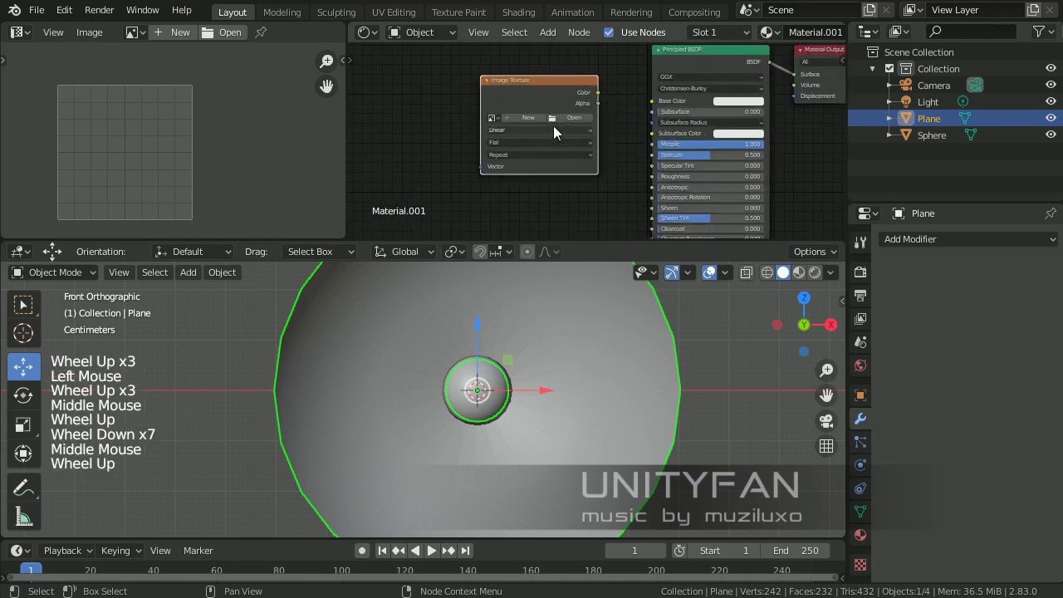
left_click(572, 118)
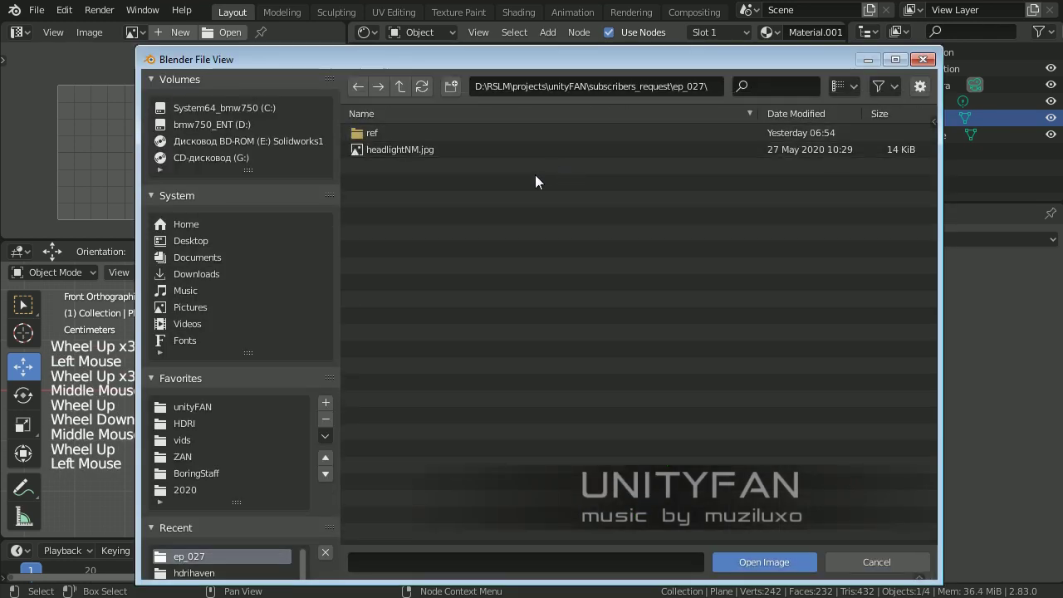
left_click(840, 94)
left_click(799, 170)
left_click(513, 212)
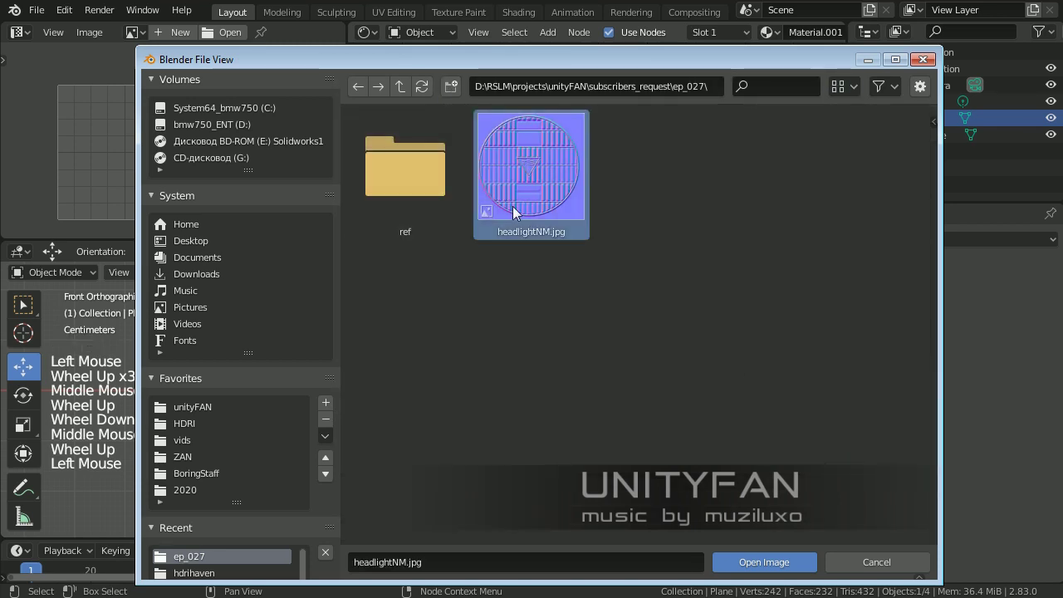
left_click(756, 562)
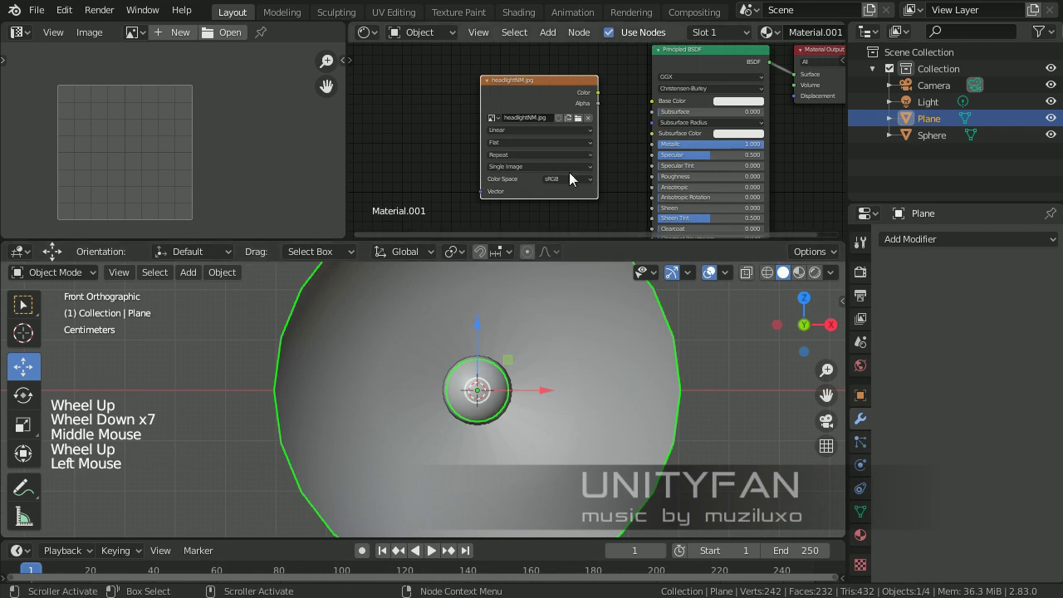
Step: Move the headlightNM.jpg node down near the Normal input of the Principled BSDF, leaving space between the nodes
middle_click_drag(569, 172, 562, 52, "shift")
left_click_drag(563, 53, 534, 112)
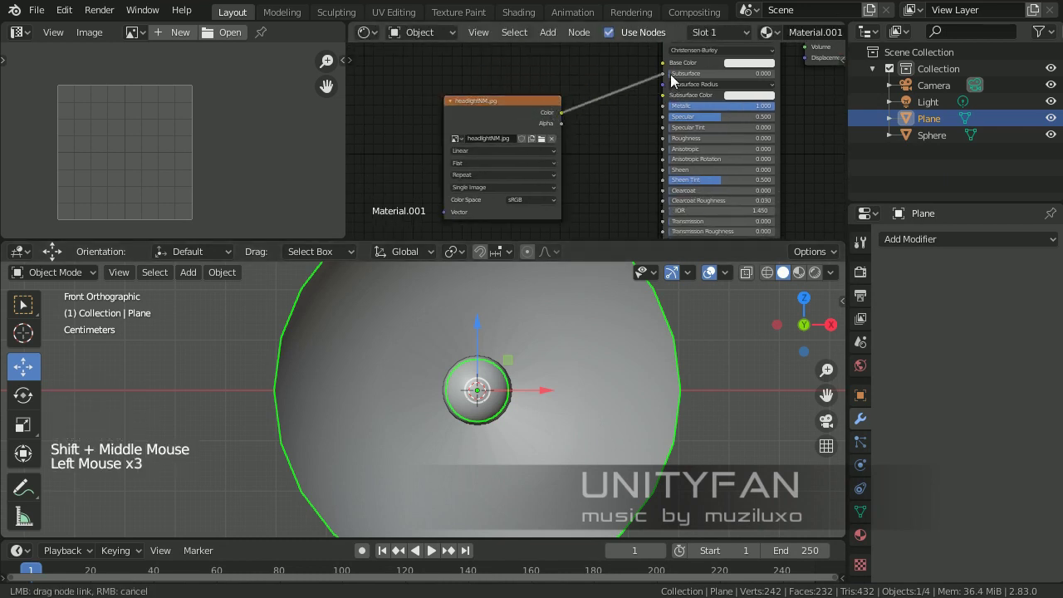
left_click_drag(662, 62, 611, 182)
middle_click_drag(517, 107, 518, 59)
left_click_drag(515, 55, 471, 134)
middle_click_drag(553, 147, 637, 68)
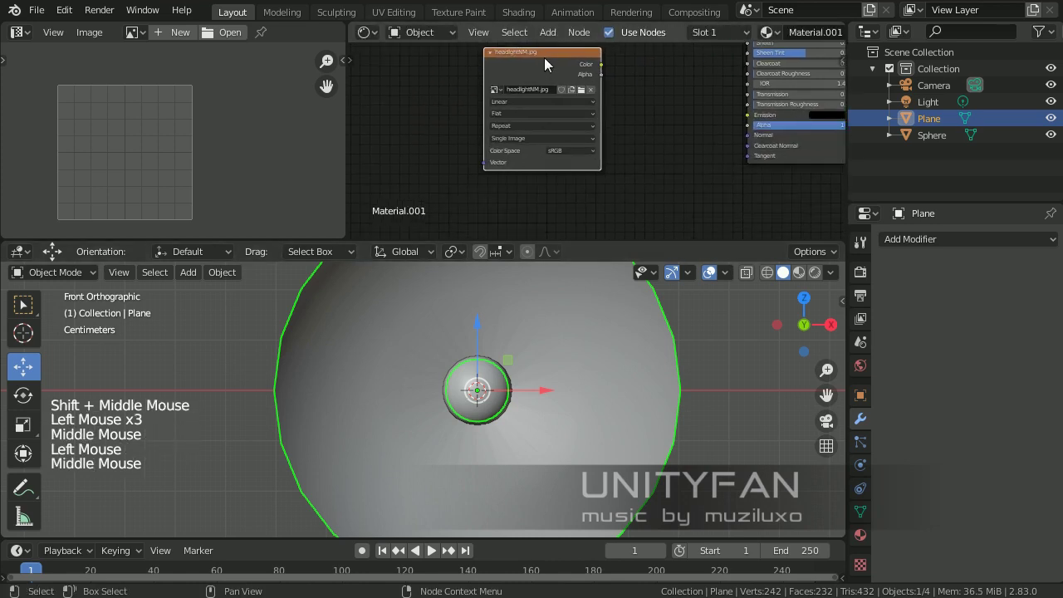
left_click_drag(545, 58, 497, 93)
scroll(574, 124, "up", 3)
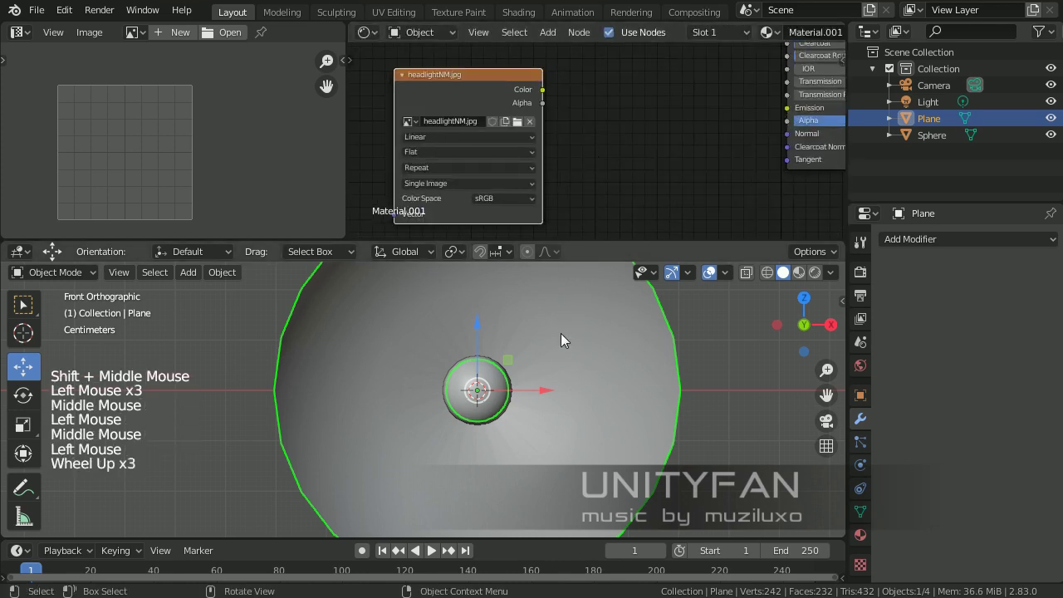
Step: Switch the 3D viewport to Material Preview shading and view the reflector at an angle
middle_click_drag(562, 335, 471, 400)
scroll(471, 399, "down", 1)
left_click(799, 272)
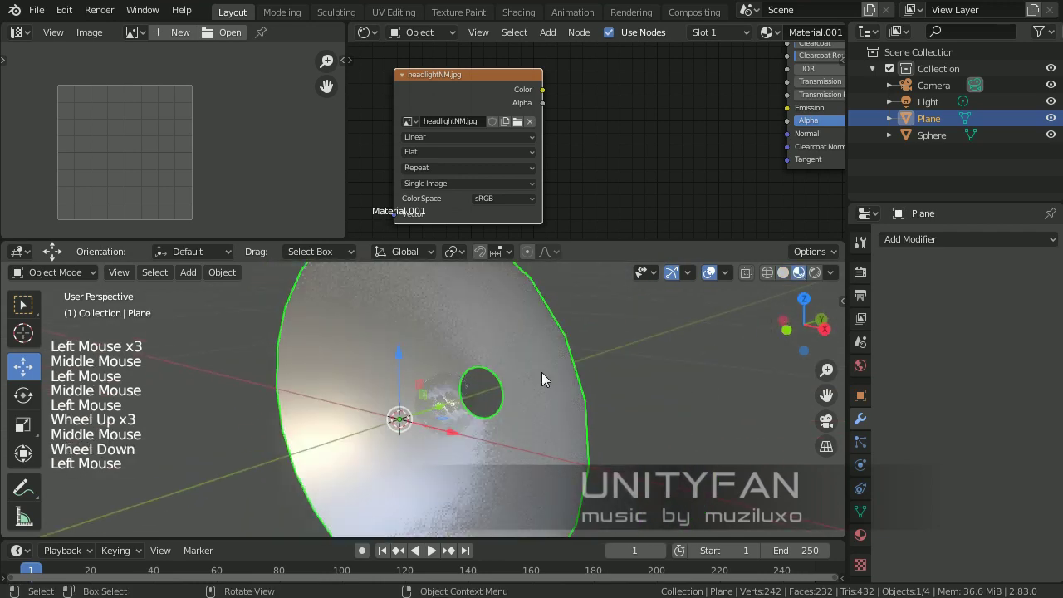
mouse_move(542, 373)
middle_mouse_down("shift")
mouse_move(515, 393)
mouse_move(588, 397)
mouse_move(538, 394)
middle_mouse_up("shift")
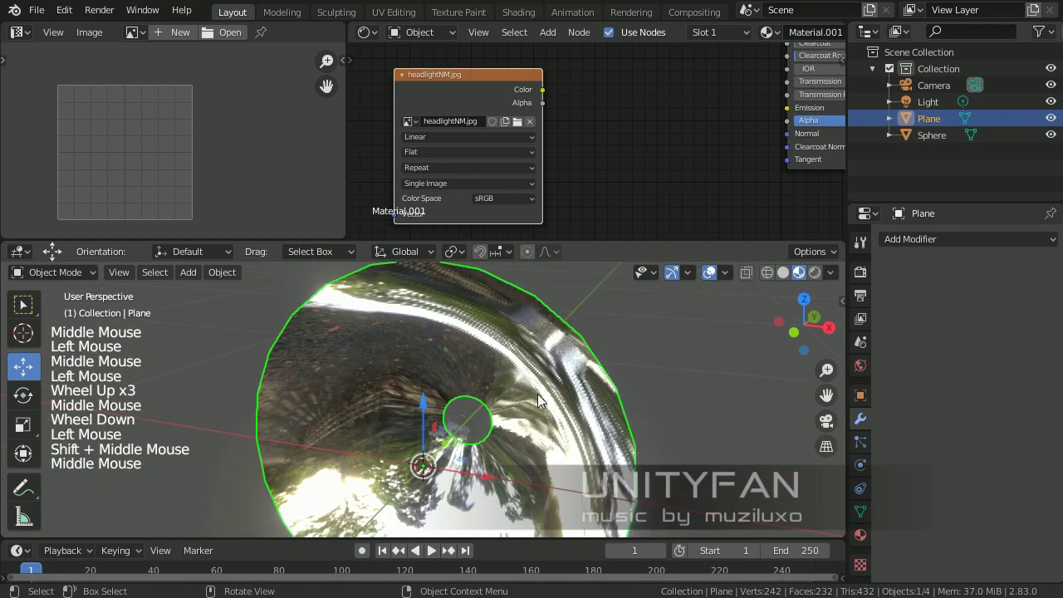
Step: Add a Normal Map vector node between the headlightNM.jpg node and the Principled BSDF
middle_click_drag(586, 141, 575, 164, "shift")
key("shift+a")
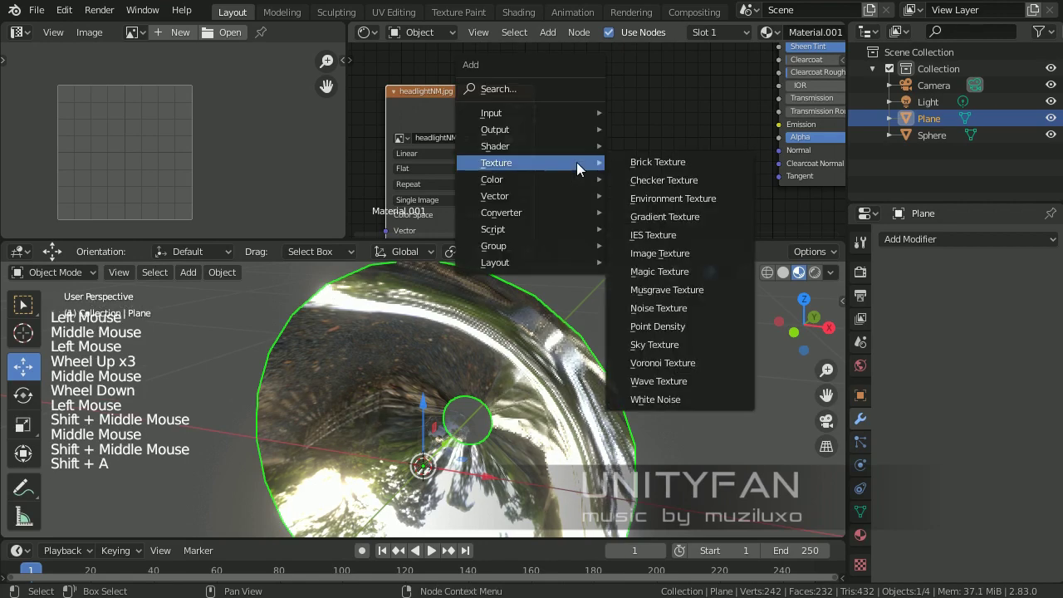
mouse_move(541, 228)
mouse_move(536, 196)
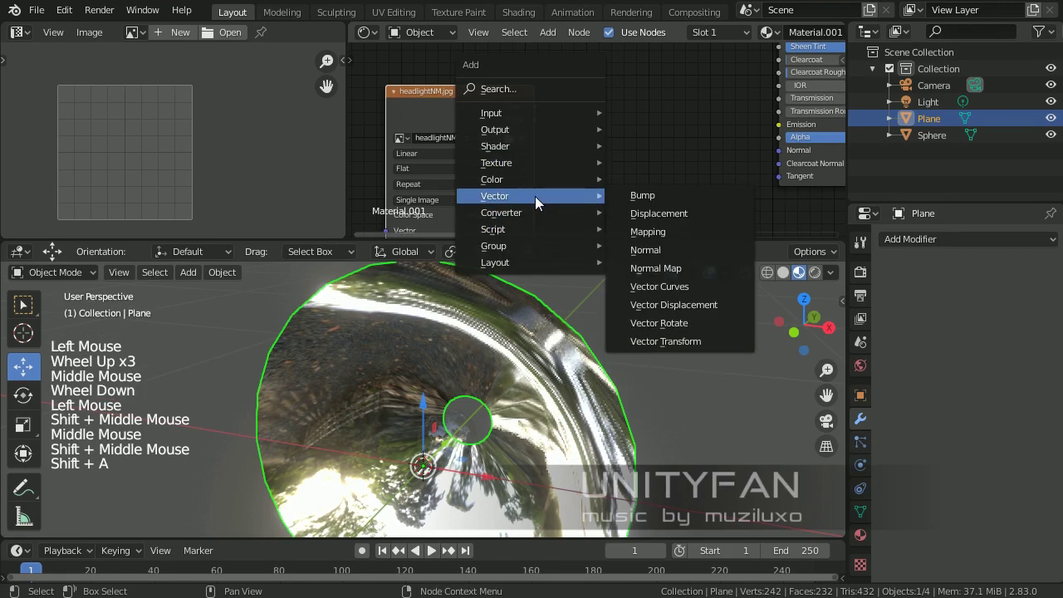
left_click(675, 276)
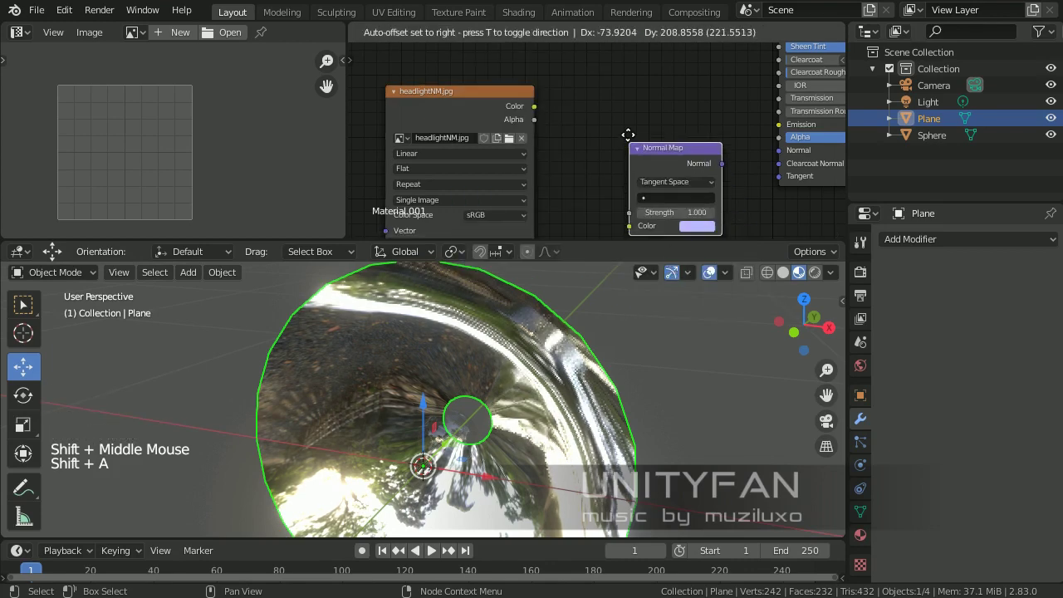
left_click(608, 90)
Step: Link the Normal Map node's Normal output to the Principled BSDF's Normal input
scroll(647, 133, "up", 2)
middle_click_drag(593, 119, 448, 108)
middle_click_drag(518, 109, 475, 124)
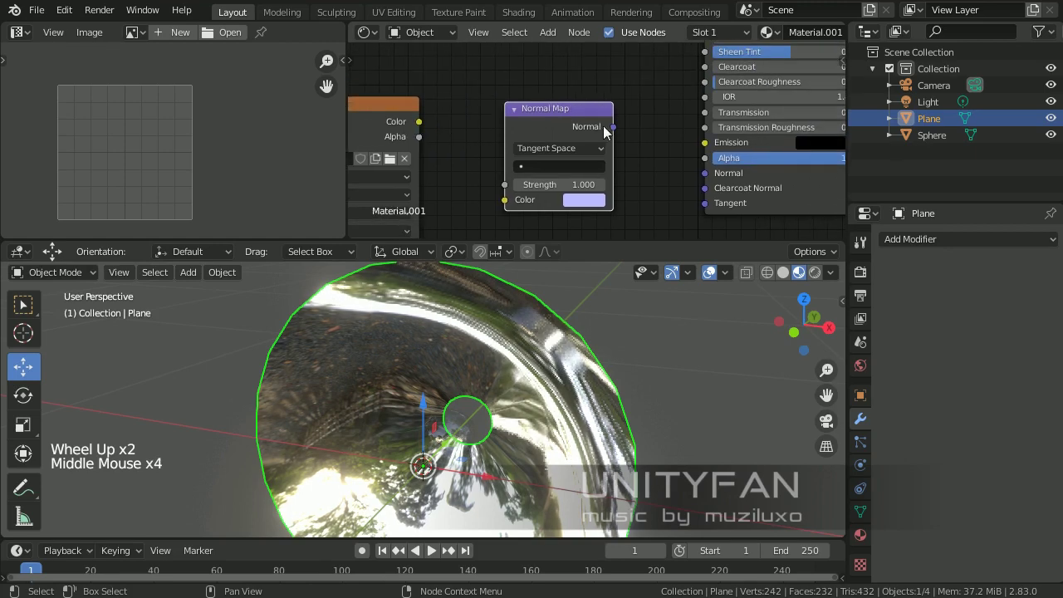
left_click_drag(704, 179, 706, 172)
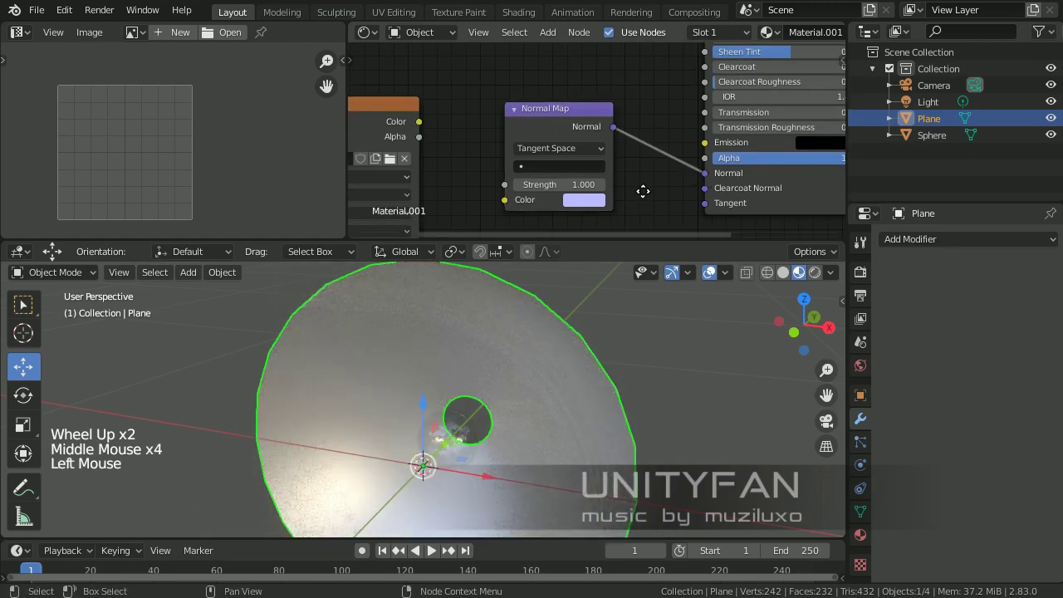
Step: Connect the headlightNM.jpg node's Color output to the Normal Map node's Color input and view the reflector from the front
middle_click_drag(482, 142, 573, 127)
mouse_move(540, 121)
left_mouse_down()
mouse_move(584, 161)
mouse_move(565, 146)
left_mouse_up()
left_click_drag(599, 183, 599, 184)
middle_click_drag(559, 195, 636, 180)
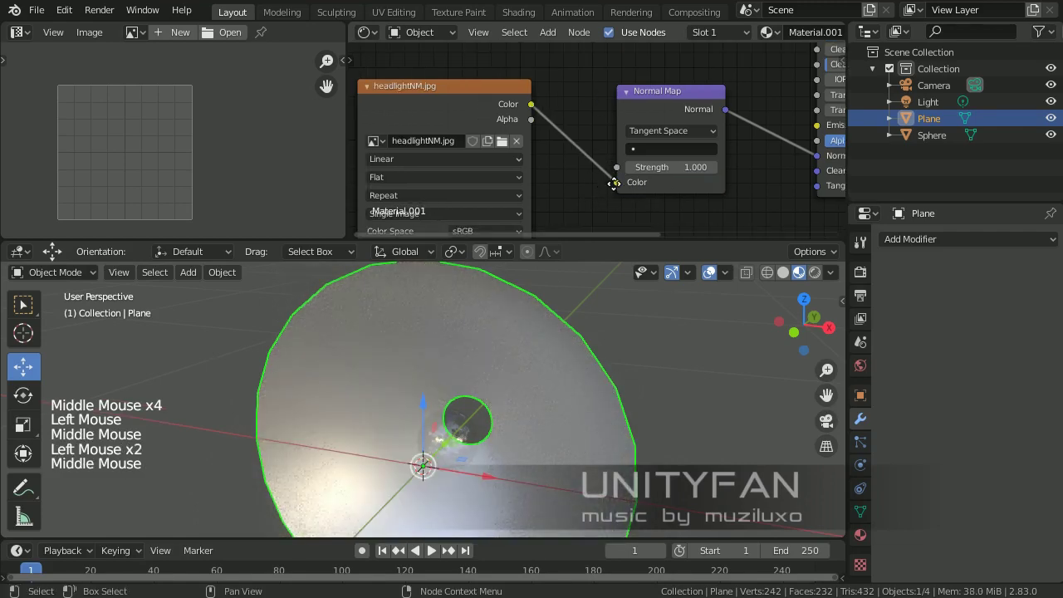
middle_click_drag(571, 333, 565, 359)
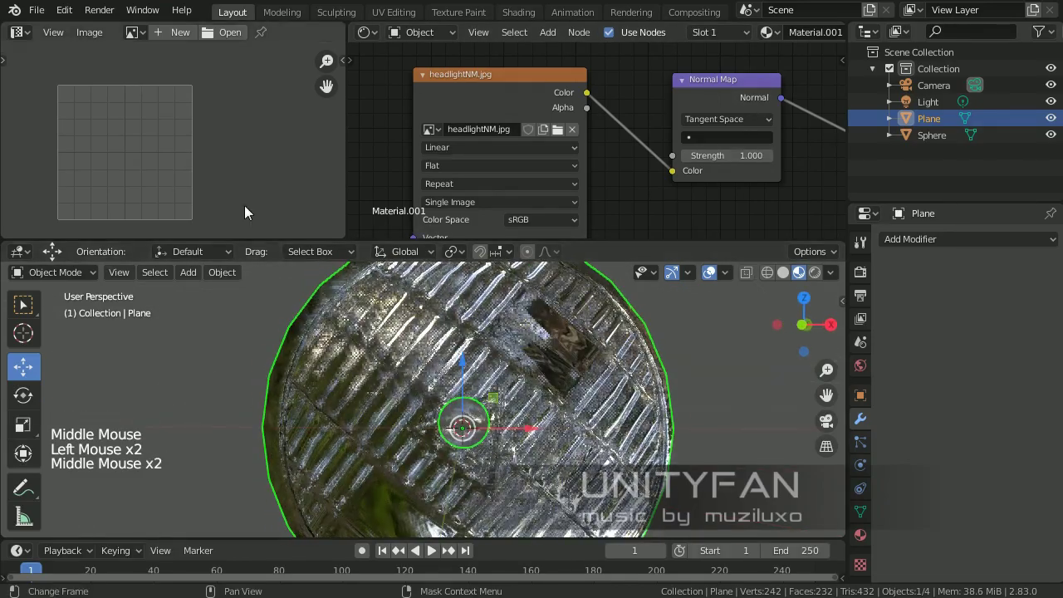
Step: In Edit Mode, select all of the reflector's UVs and rotate them until the lens ribs run vertically
key("Tab")
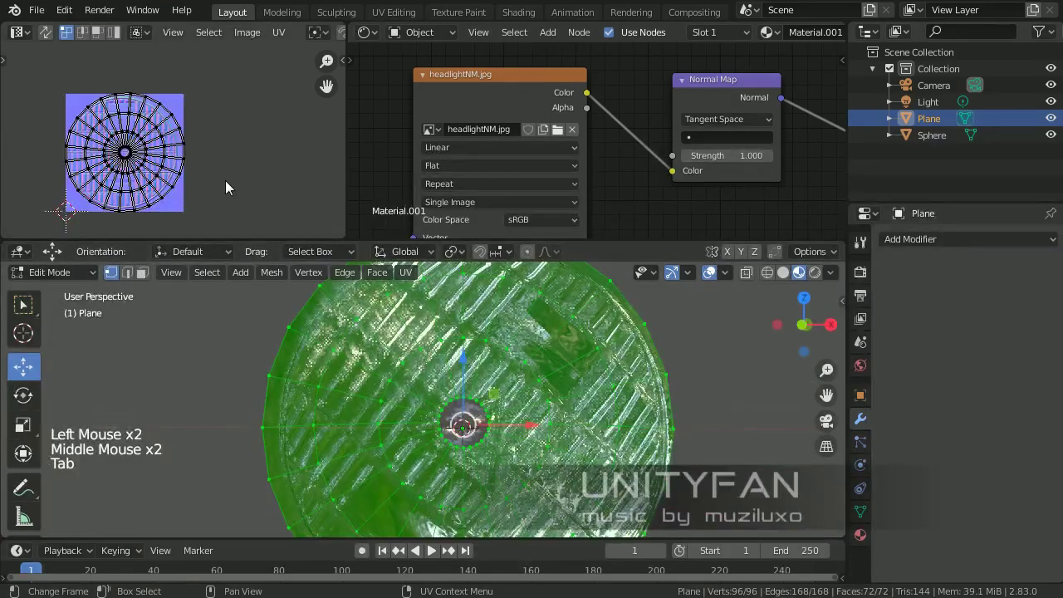
scroll(225, 180, "up", 2)
middle_click_drag(227, 179, 231, 159, "shift")
key("a")
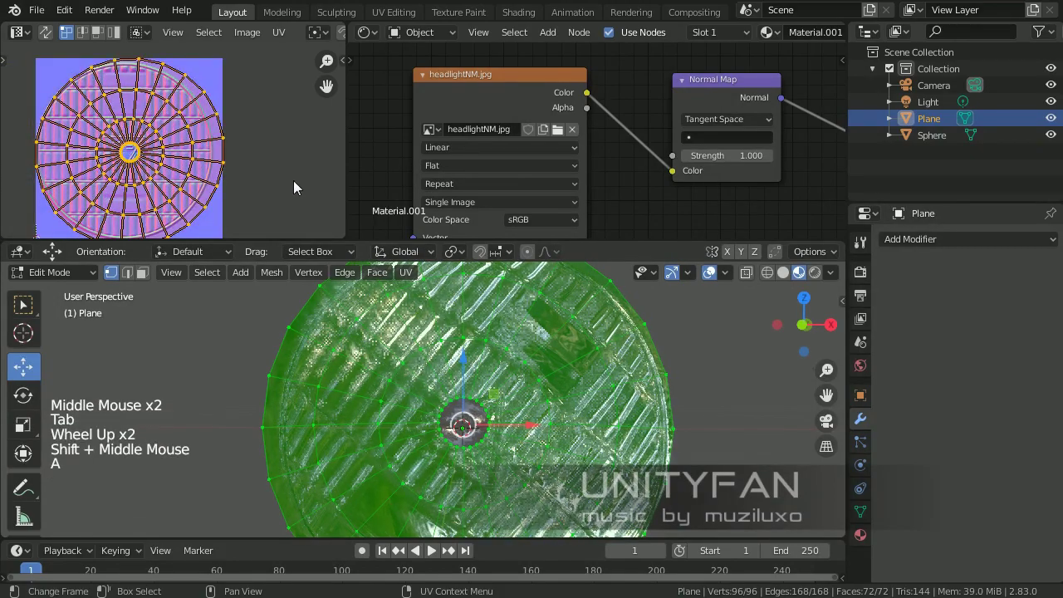
key("r")
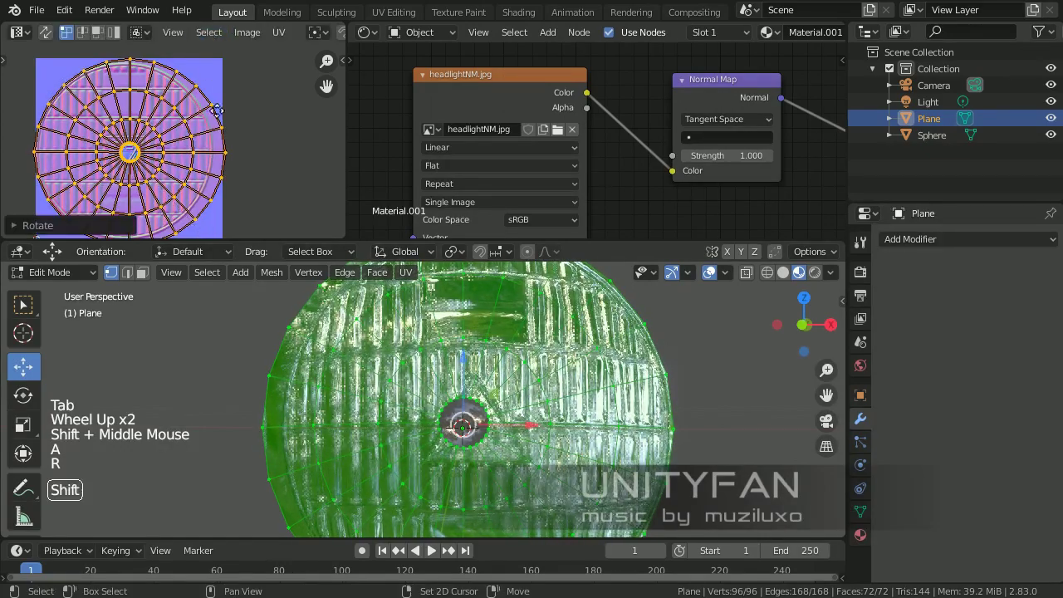
Step: Scale the reflector's UV disc to fit the circular lens outline in headlightNM.jpg
middle_click_drag(217, 111, 293, 94, "shift")
scroll(308, 187, "up", 1)
key("s")
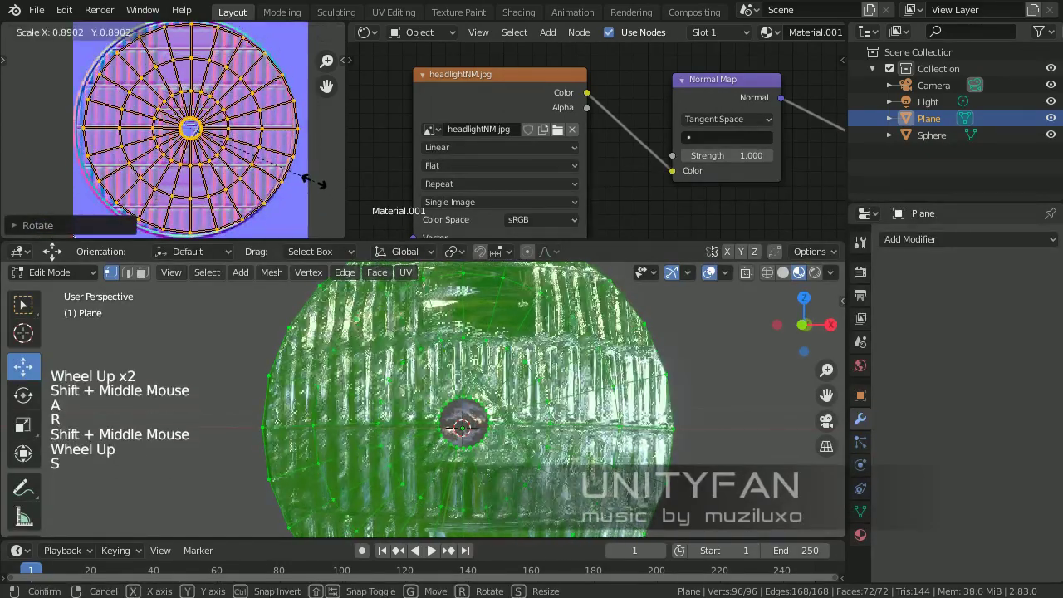
left_click(305, 169)
scroll(305, 168, "down", 1)
scroll(297, 173, "up", 1)
middle_click_drag(291, 176, 306, 169, "shift")
scroll(297, 173, "down", 1)
key("s")
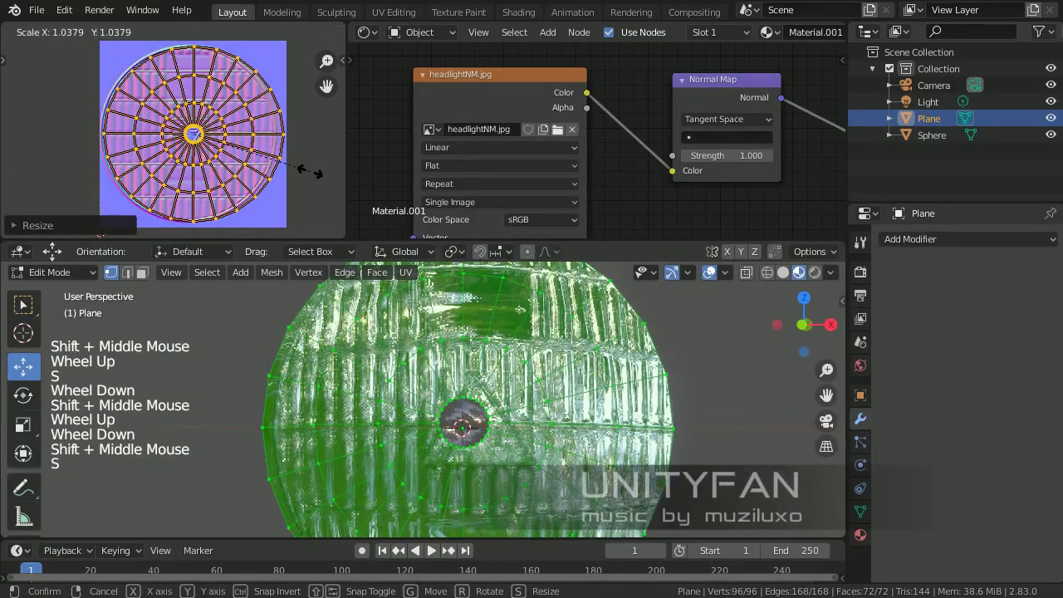
left_click(307, 171)
Step: Shift the UV disc about -0.036 in X and 0.009 in Y, fine-tune its scale to the image circle, and return to Object Mode
key("g")
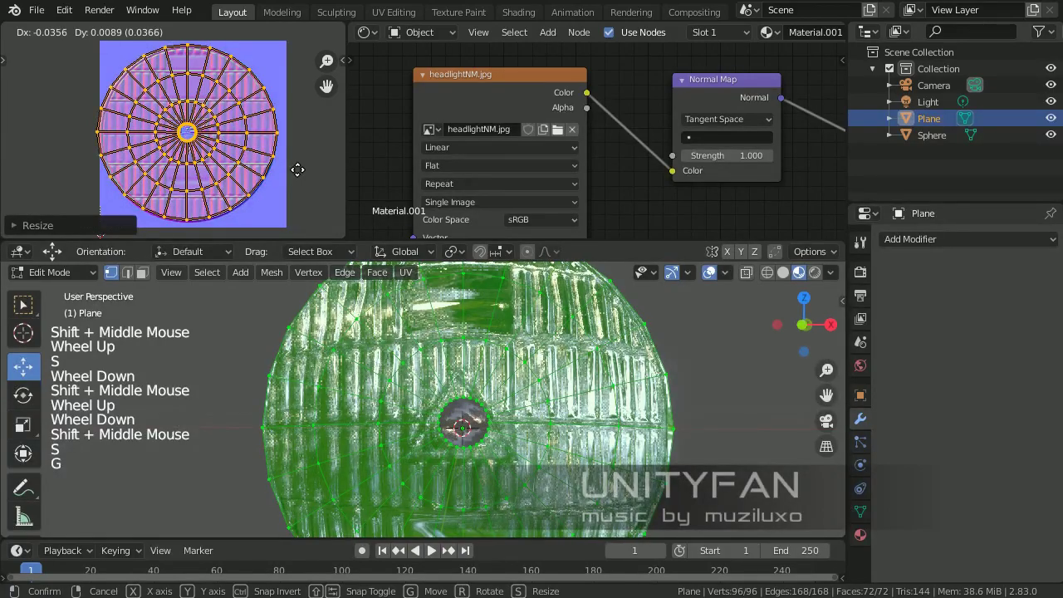
left_click(298, 171)
key("s")
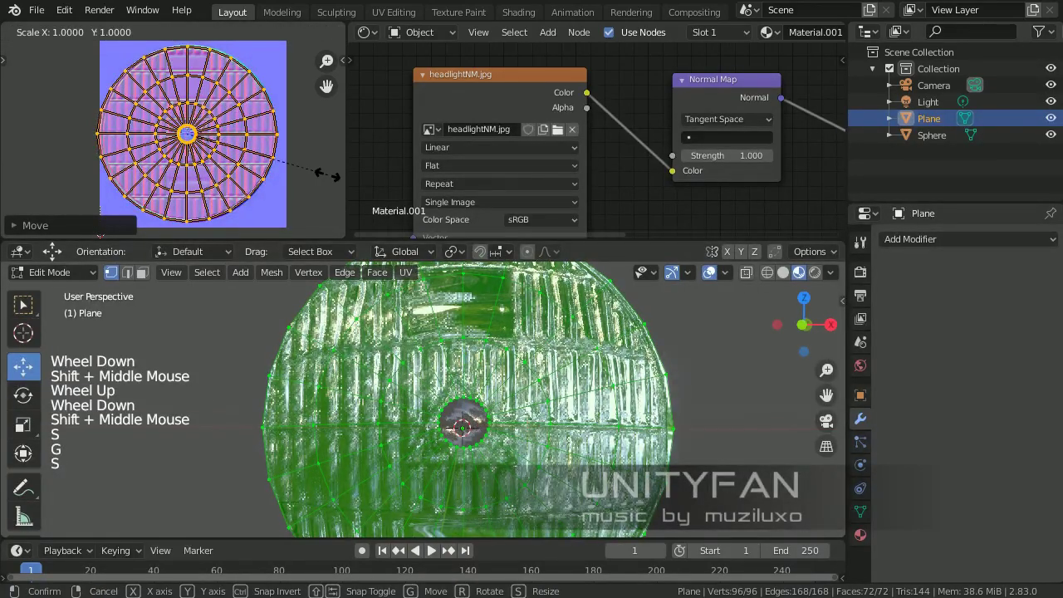
left_click(341, 197)
key("Tab")
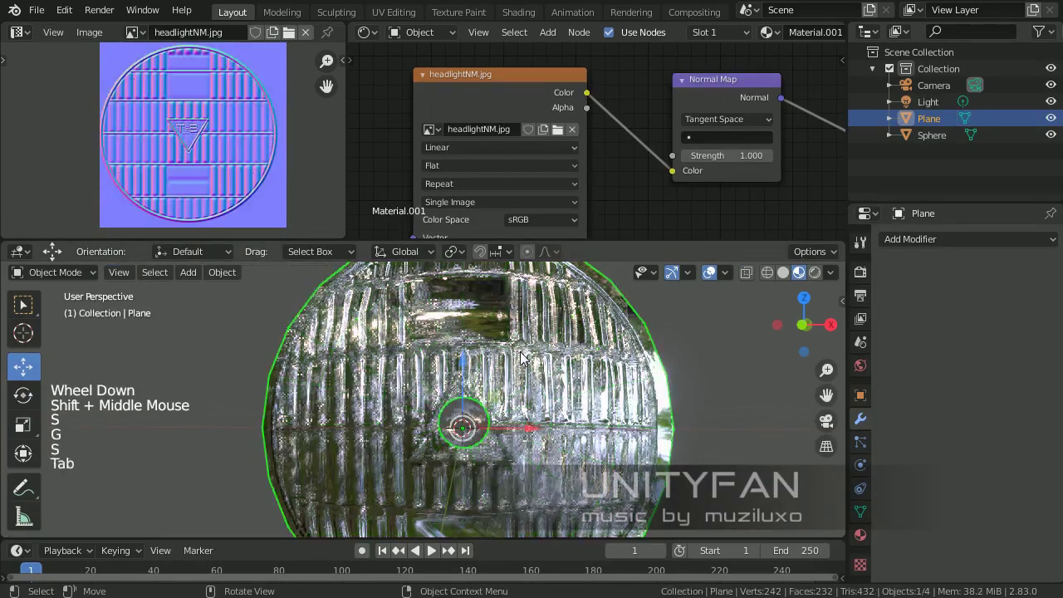
Step: Select the bulb sphere and set its material's Alpha to 0.5
scroll(498, 415, "down", 3)
middle_click_drag(498, 415, 512, 348)
left_click(647, 425)
scroll(540, 403, "up", 3)
scroll(490, 378, "down", 1)
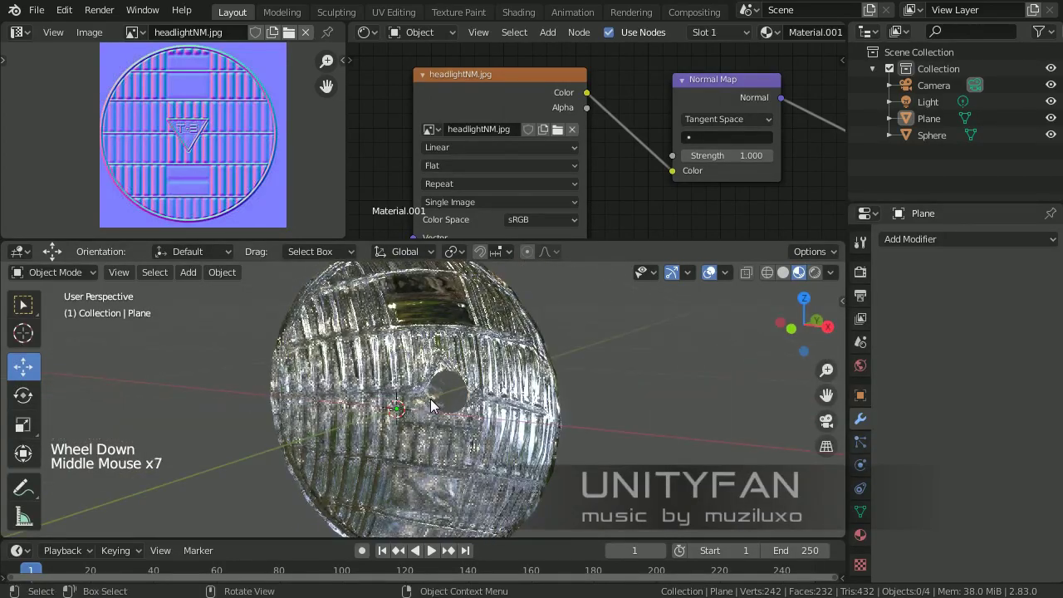
left_click(513, 347)
left_click(861, 535)
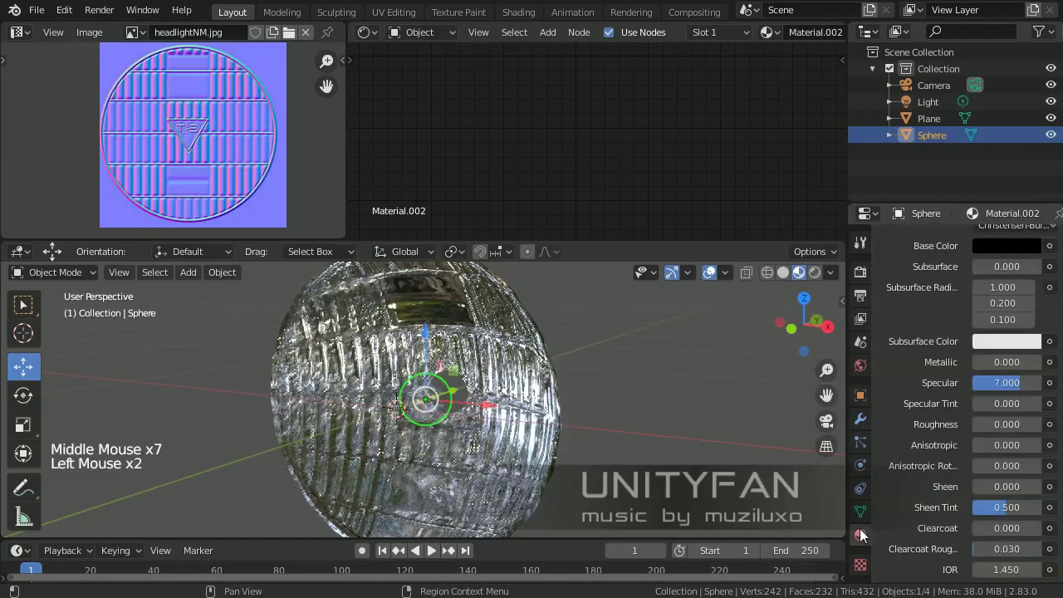
scroll(969, 502, "down", 4)
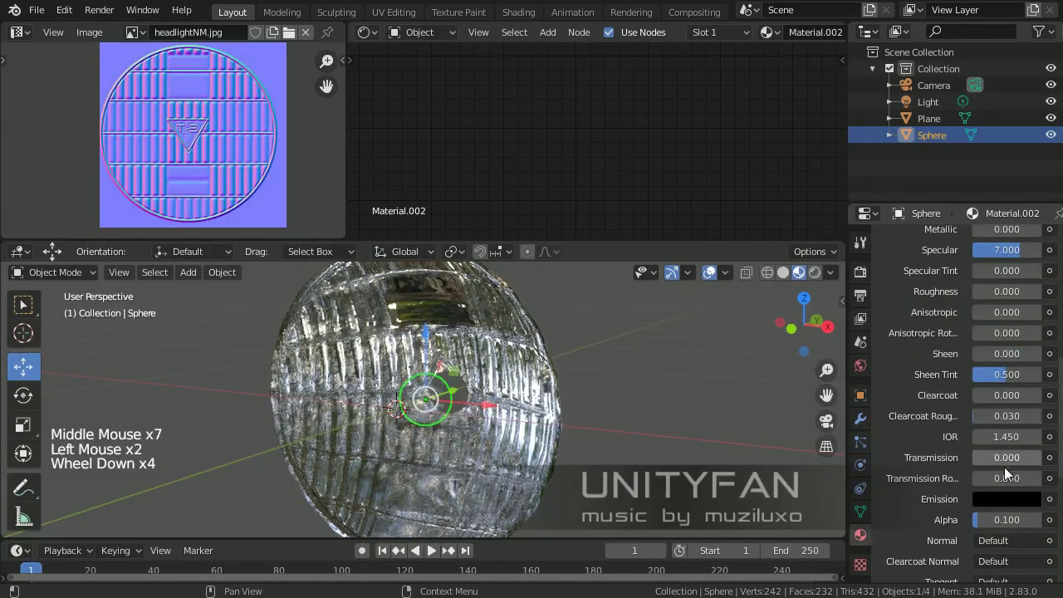
scroll(1007, 458, "down", 4)
left_click(1010, 384)
type("0")
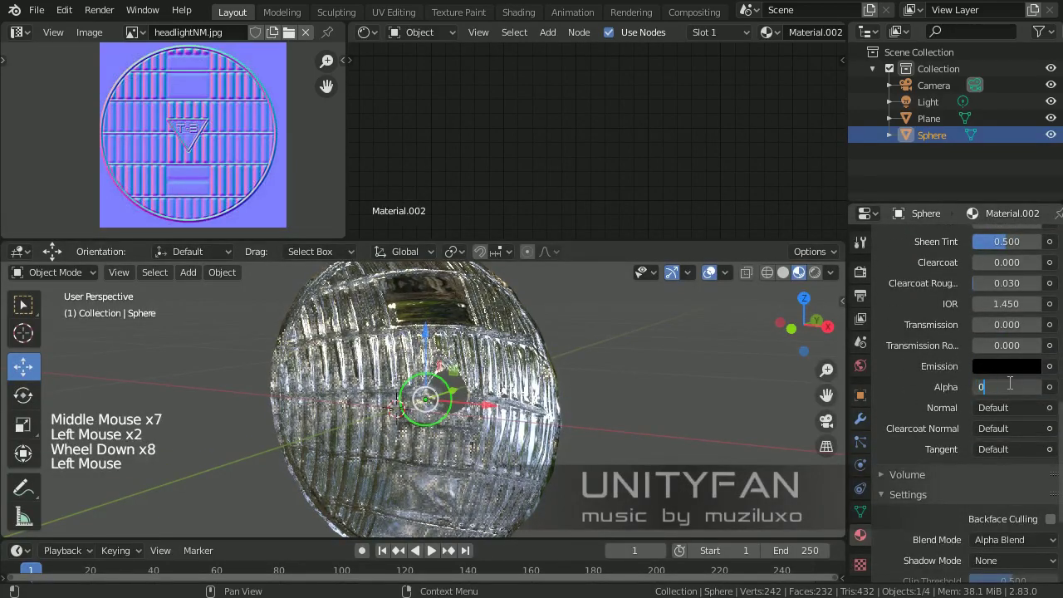
type(".5")
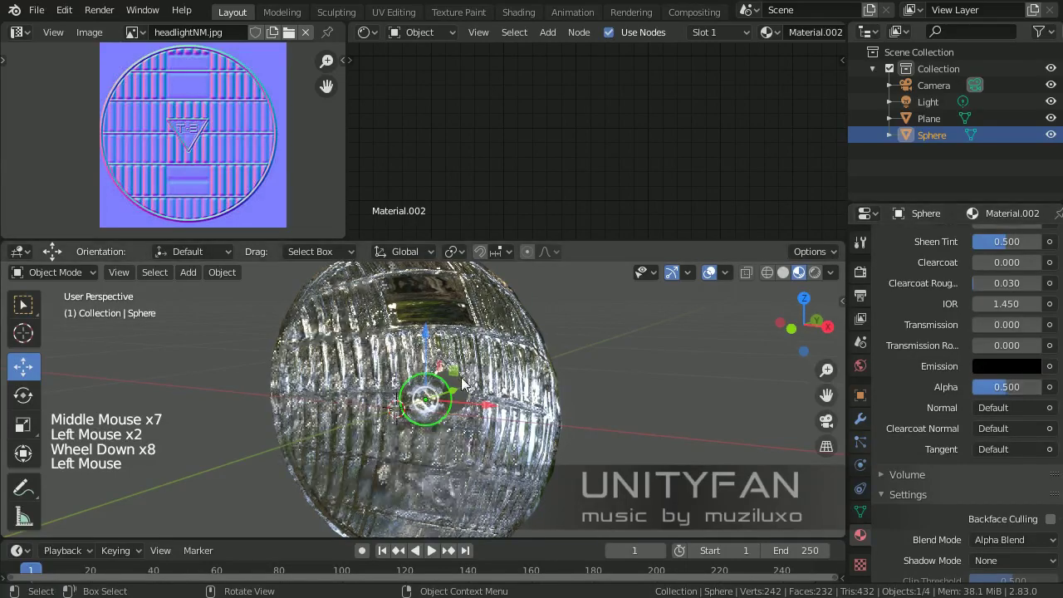
Step: Examine the bulb's transparency and the reflector's ribbed surface from several angles and distances, with the reflector selected
middle_click_drag(611, 397, 669, 406)
left_click(679, 407)
middle_click_drag(536, 389, 541, 416)
left_click(541, 414)
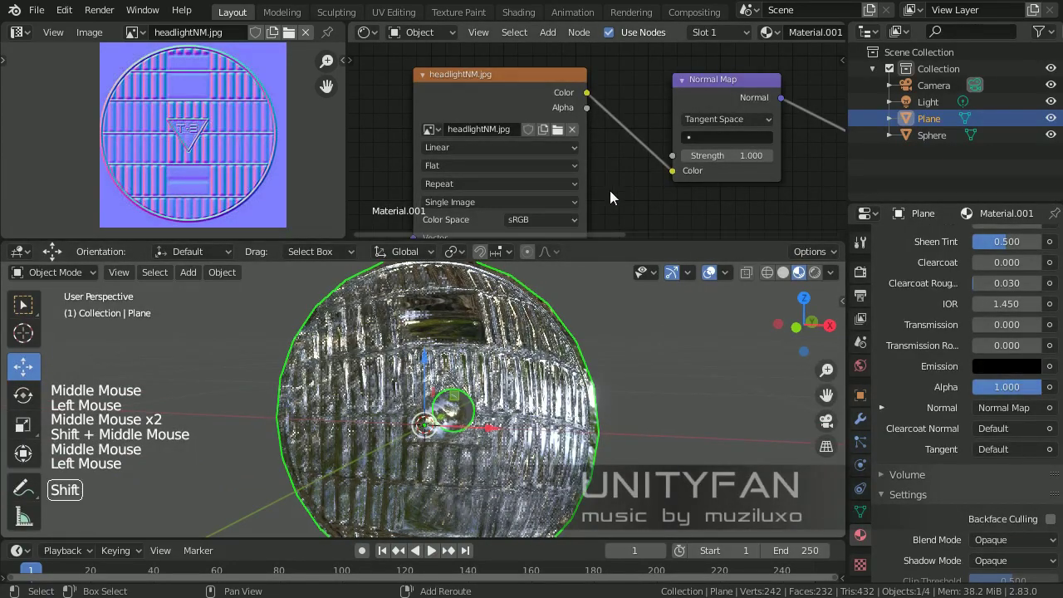
mouse_move(610, 190)
middle_mouse_down("shift")
mouse_move(627, 194)
mouse_move(595, 188)
middle_mouse_up("shift")
middle_click_drag(568, 322, 518, 413)
scroll(483, 361, "up", 3)
scroll(588, 402, "down", 1)
scroll(544, 417, "down", 2)
scroll(519, 410, "up", 2)
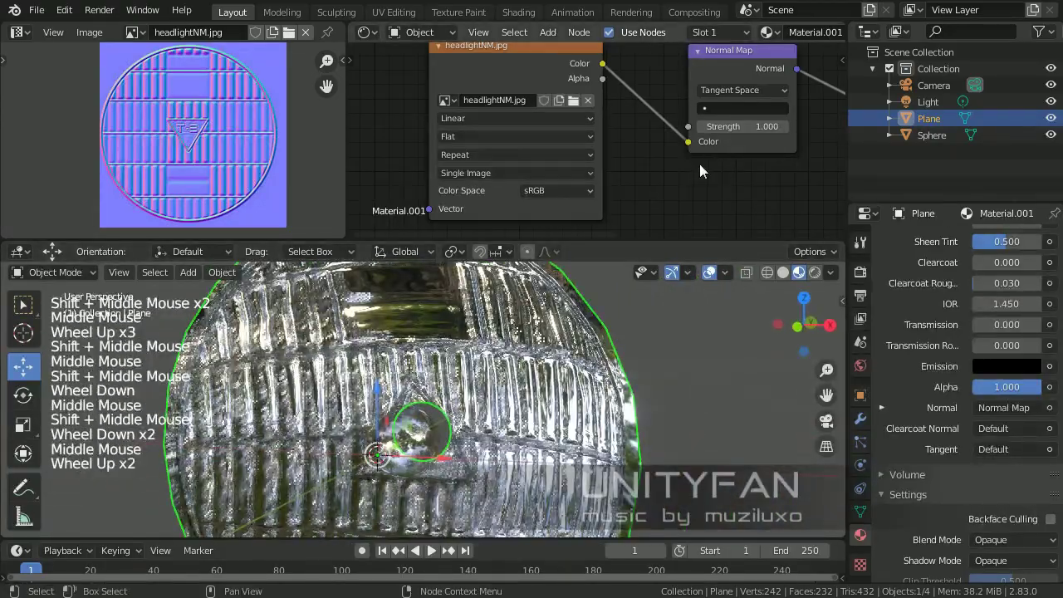
Step: Open the Normal Map node's Strength value for editing
middle_click_drag(689, 178, 589, 147)
scroll(758, 165, "up", 2)
scroll(762, 165, "up", 1)
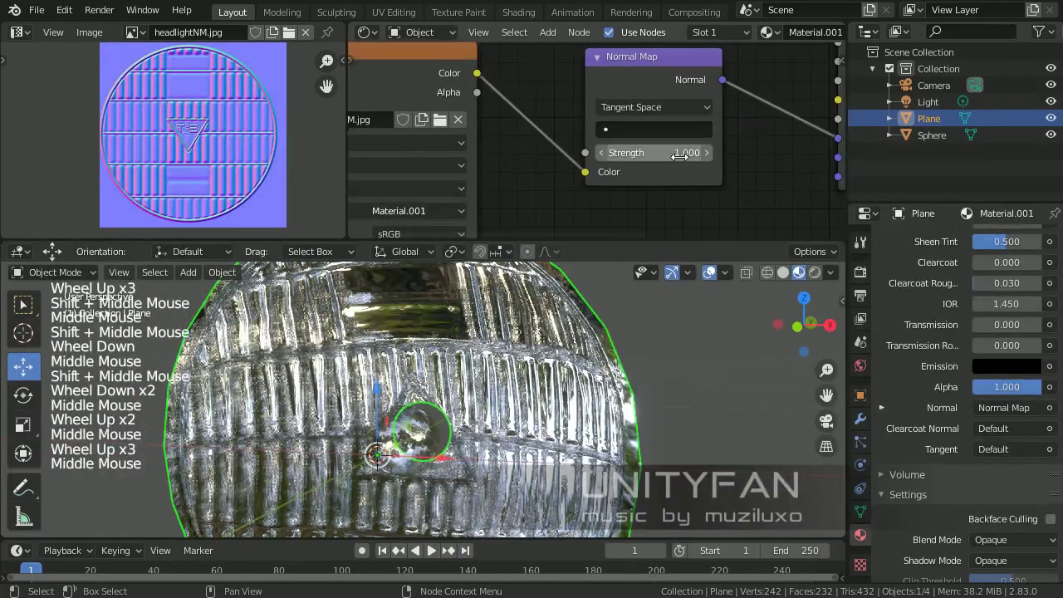
scroll(679, 156, "up", 1)
left_click(696, 154)
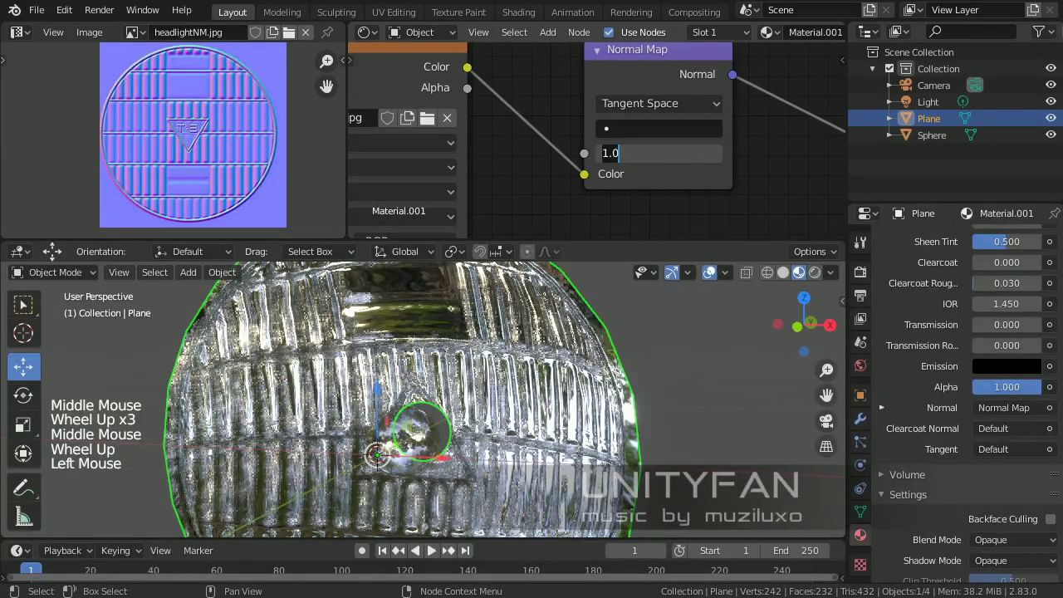
Step: Switch to PotPlayer, check the mouse cursor option in its Screen Capture Settings, and close the dialog
key("alt+Tab")
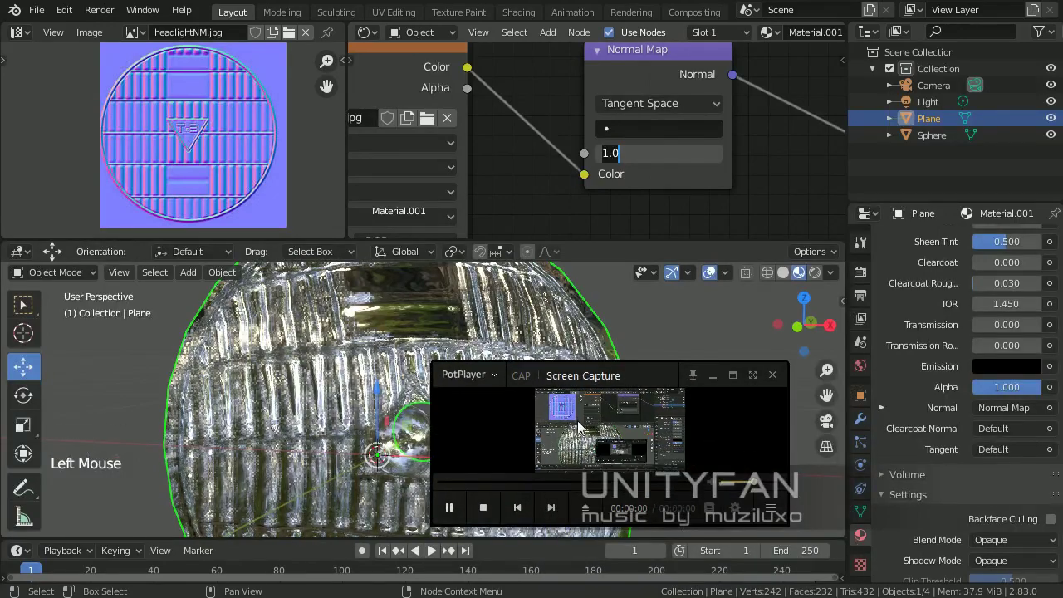
right_click(579, 427)
mouse_move(655, 257)
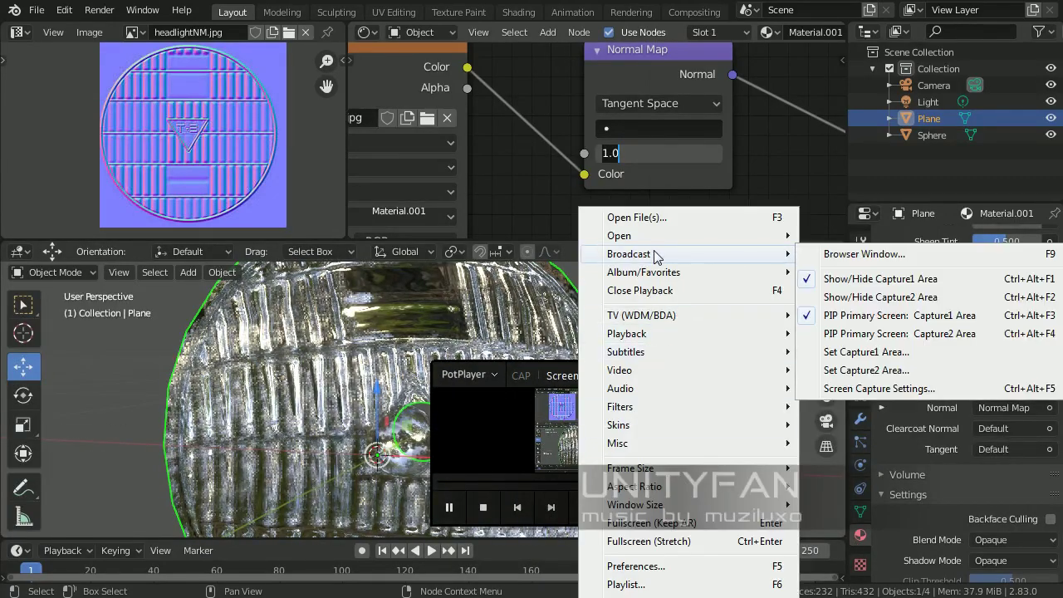
left_click(890, 389)
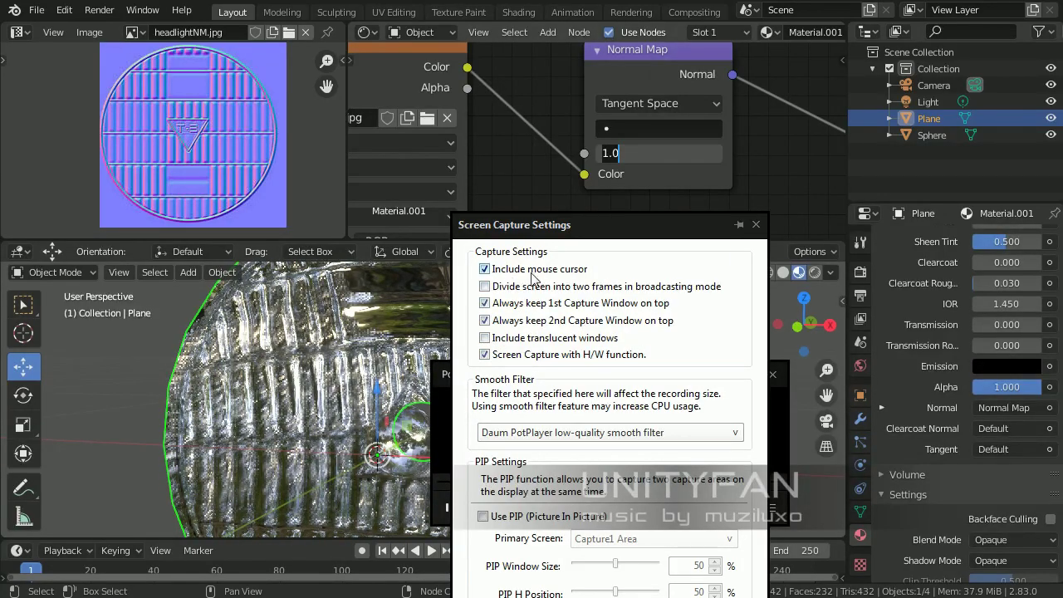
left_click(757, 224)
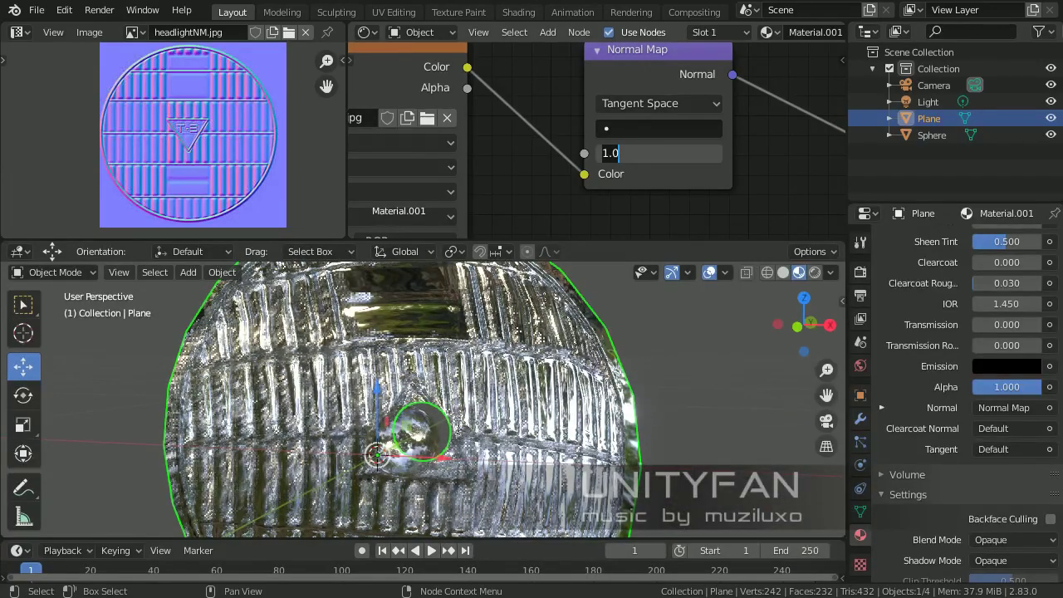
Step: Close the Strength entry in Blender and examine the reflector's ribbed relief from the front and both sides
key("Return")
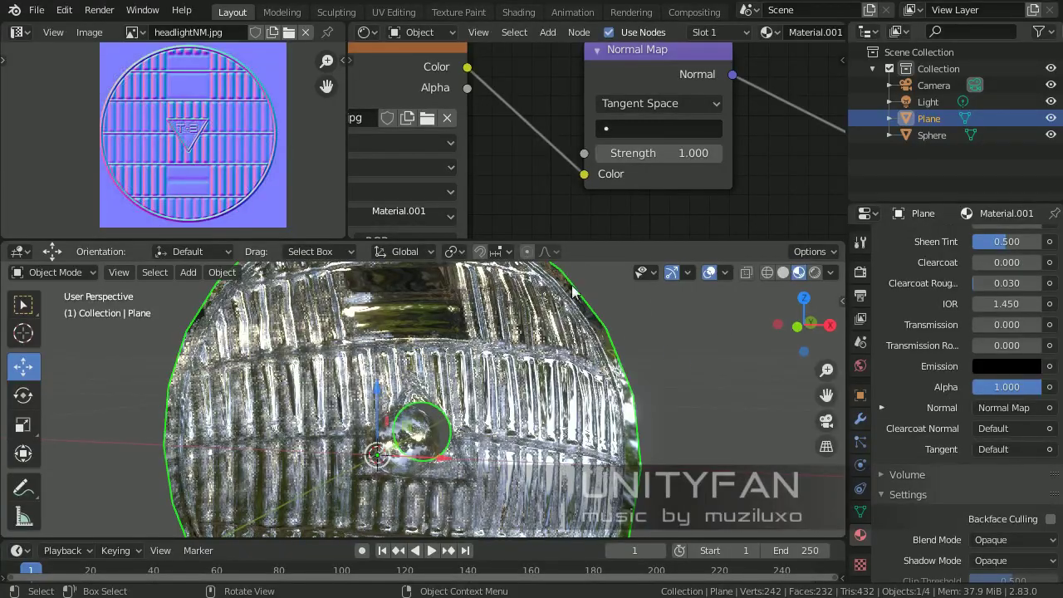
mouse_move(615, 363)
middle_mouse_down()
mouse_move(649, 363)
mouse_move(585, 385)
mouse_move(600, 349)
middle_mouse_up()
scroll(586, 385, "down", 1)
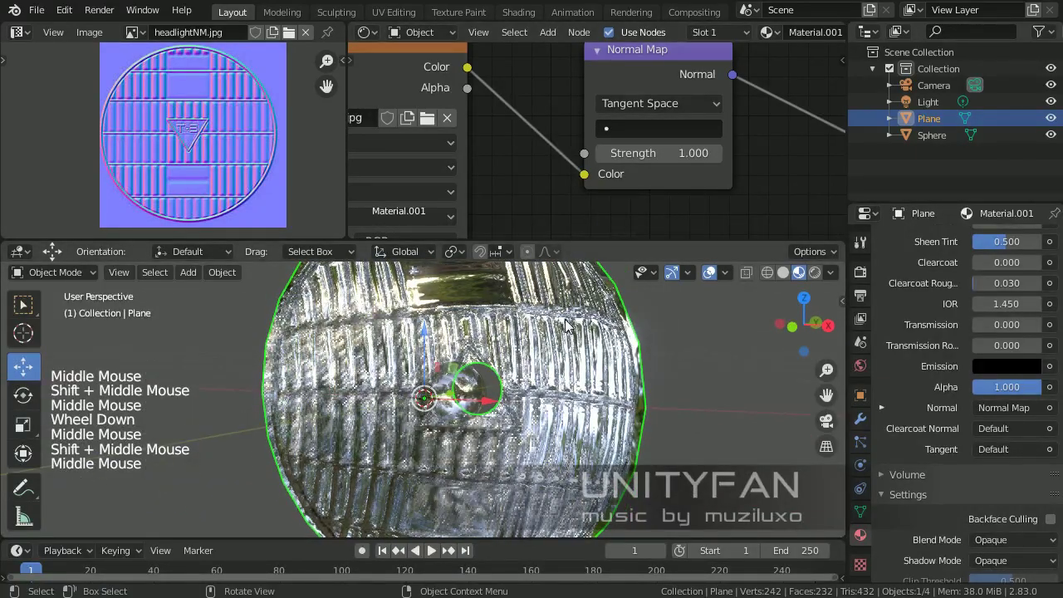
middle_click_drag(572, 324, 646, 335, "shift")
scroll(573, 339, "down", 2)
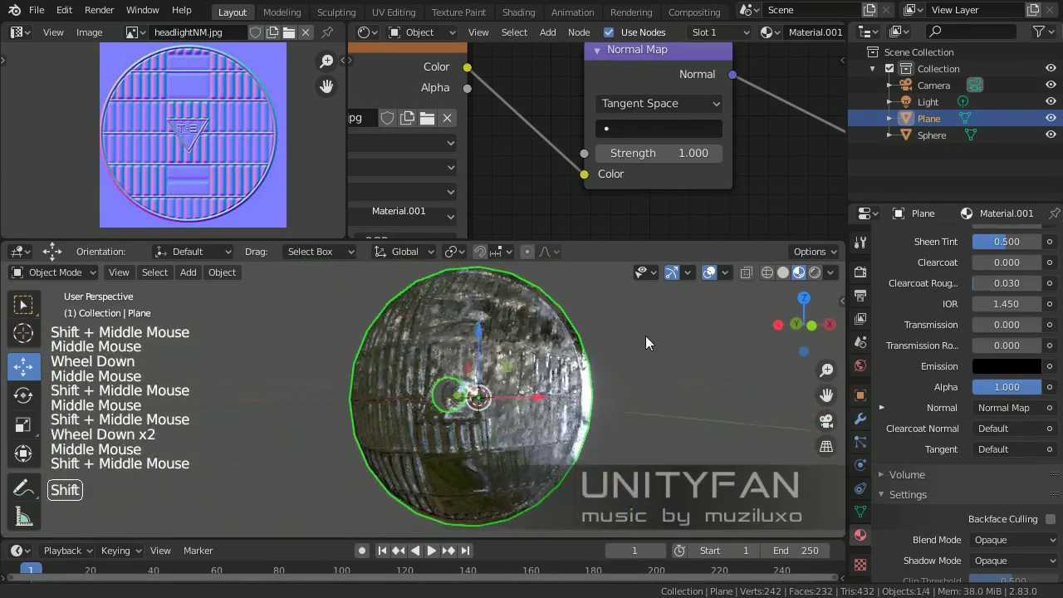
scroll(630, 323, "up", 1)
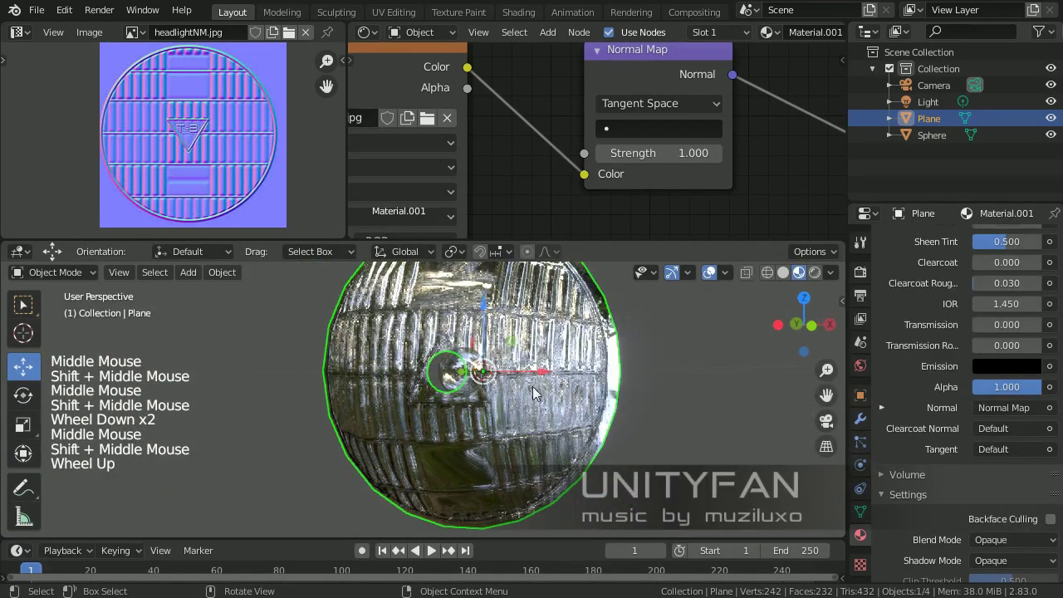
middle_click_drag(557, 405, 555, 449, "shift")
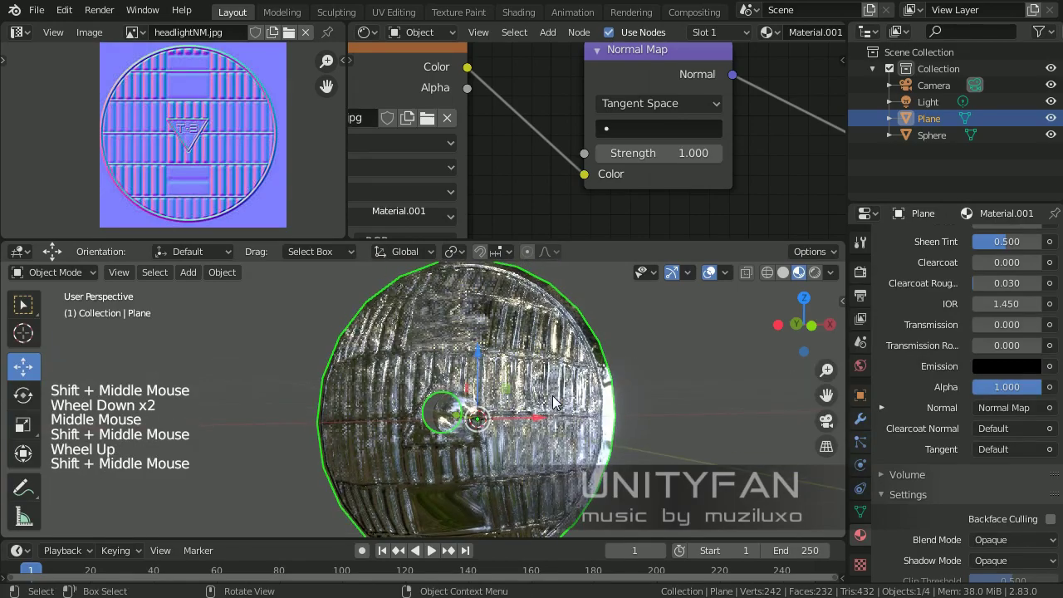
middle_click_drag(558, 399, 509, 400)
Step: Set the Normal Map node's Strength to 0.5 for the reflector's material
scroll(499, 387, "up", 2)
left_click_drag(686, 154, 648, 154)
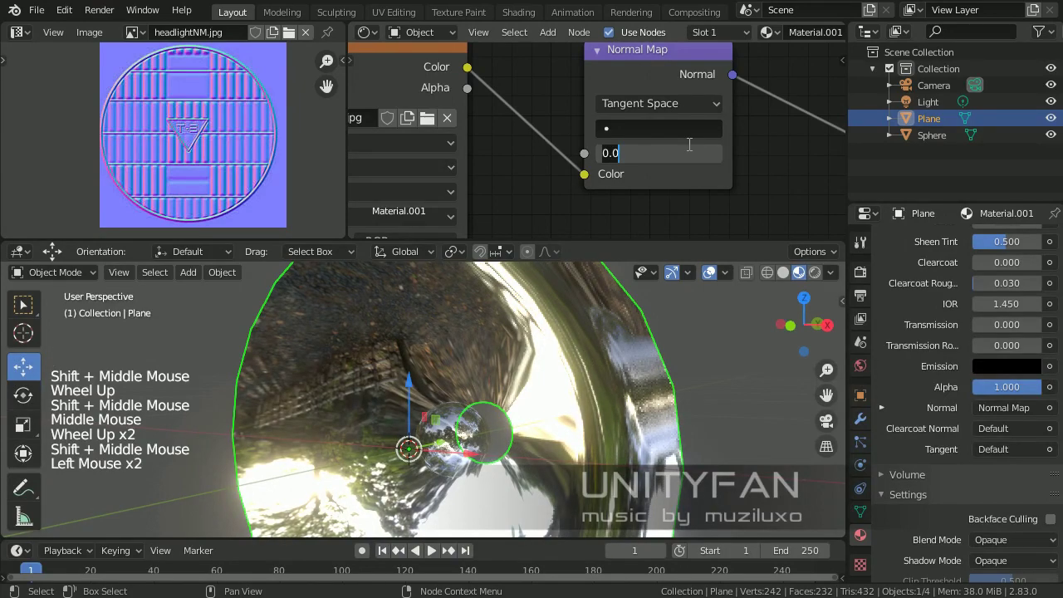
type("5")
key("Return")
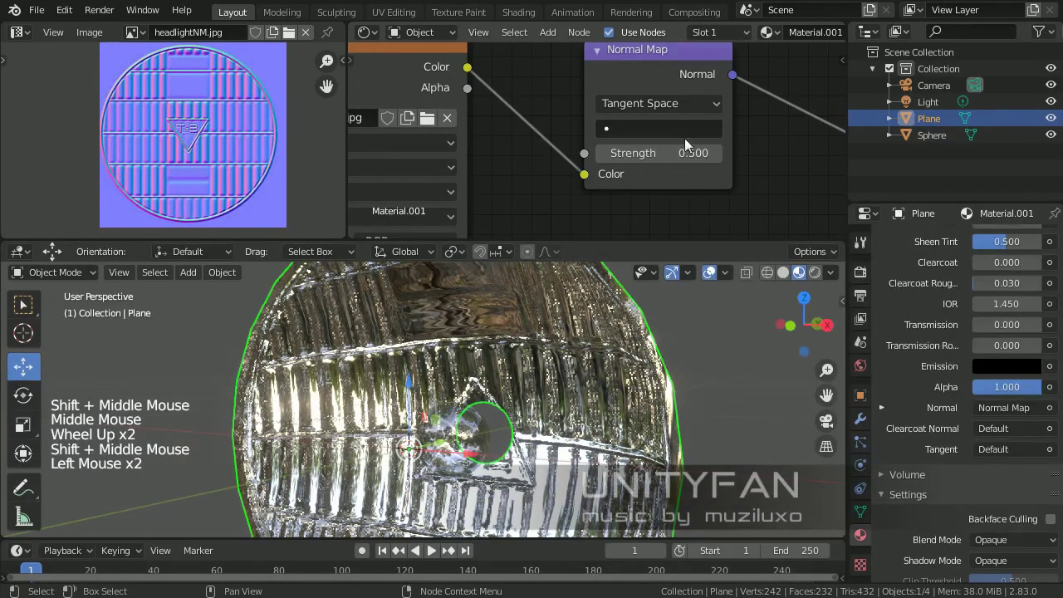
Step: Set the Normal Map node's Strength to 0.1 for the reflector's material and check the relief
left_click(681, 153)
key("BackSpace")
type("1")
key("Return")
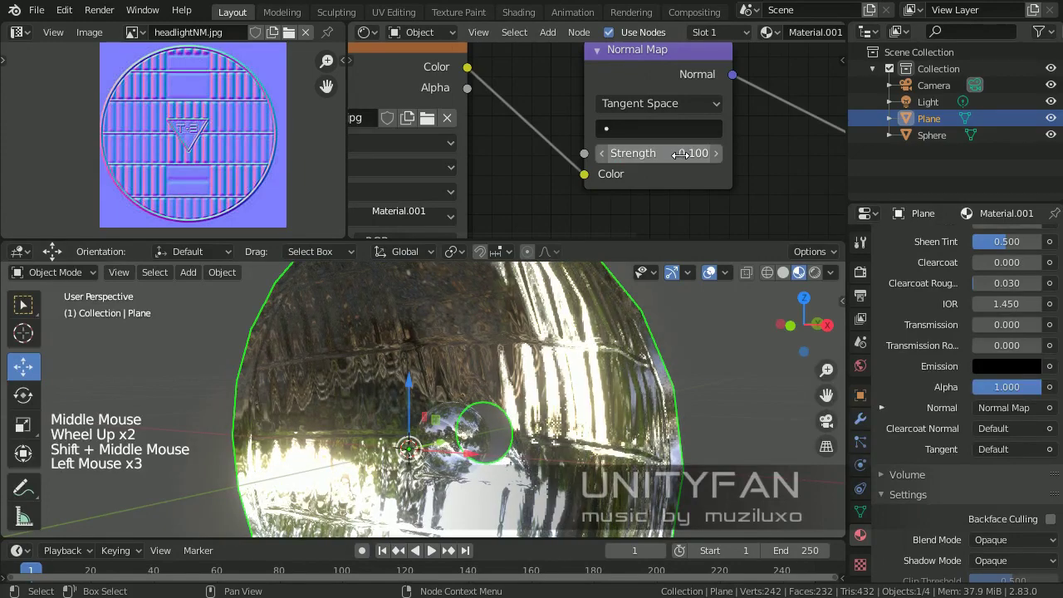
scroll(598, 407, "down", 2)
middle_click_drag(599, 408, 621, 393)
scroll(606, 394, "up", 1)
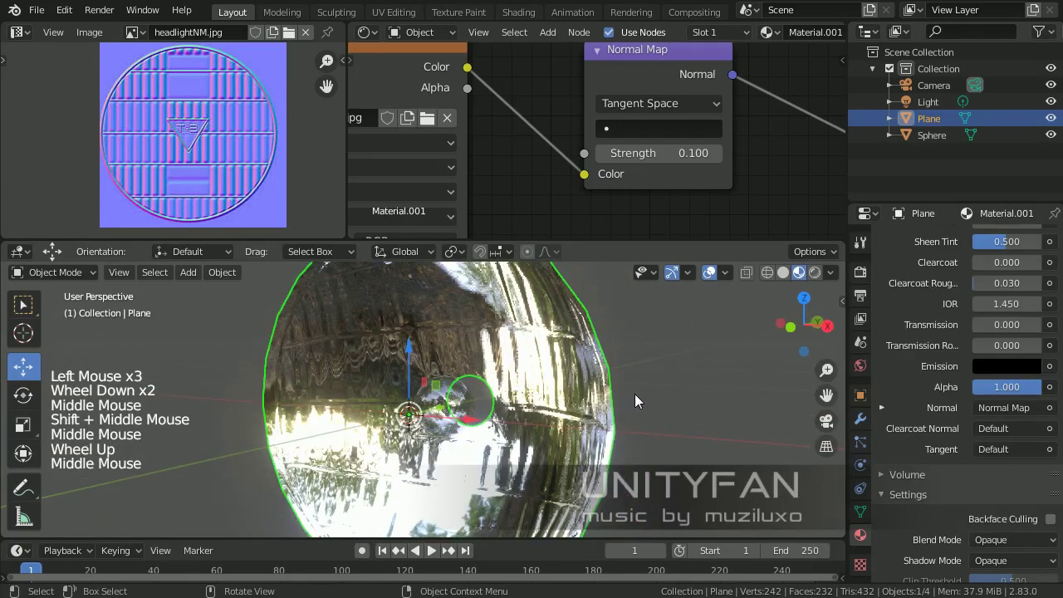
scroll(635, 394, "down", 1)
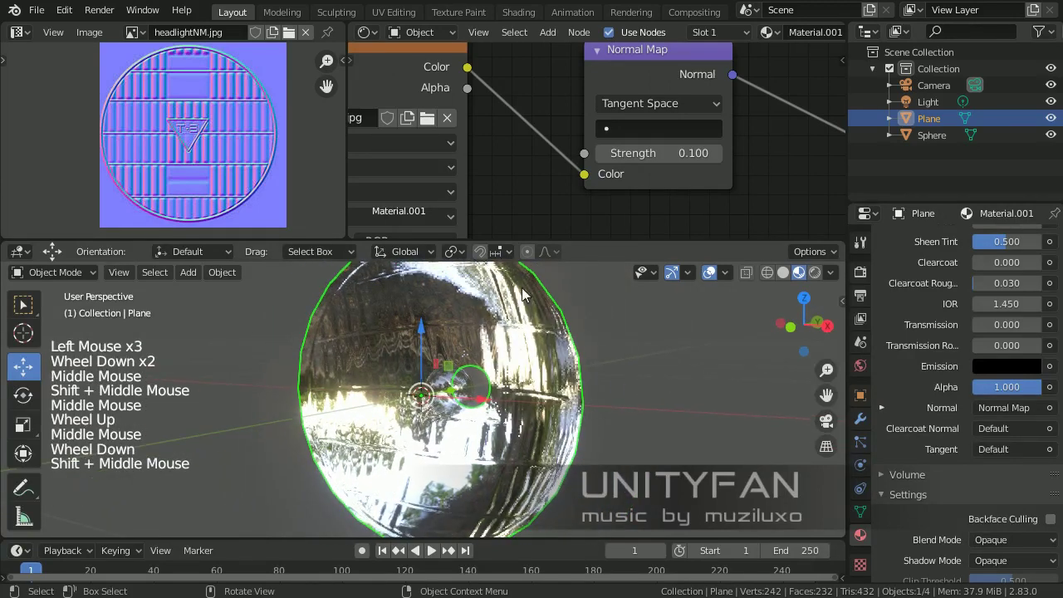
Step: Enlarge the 3D viewport upward and show the Screencast Keys settings in its sidebar
left_click_drag(569, 240, 571, 196)
scroll(531, 310, "up", 2)
middle_click_drag(532, 311, 242, 382, "shift")
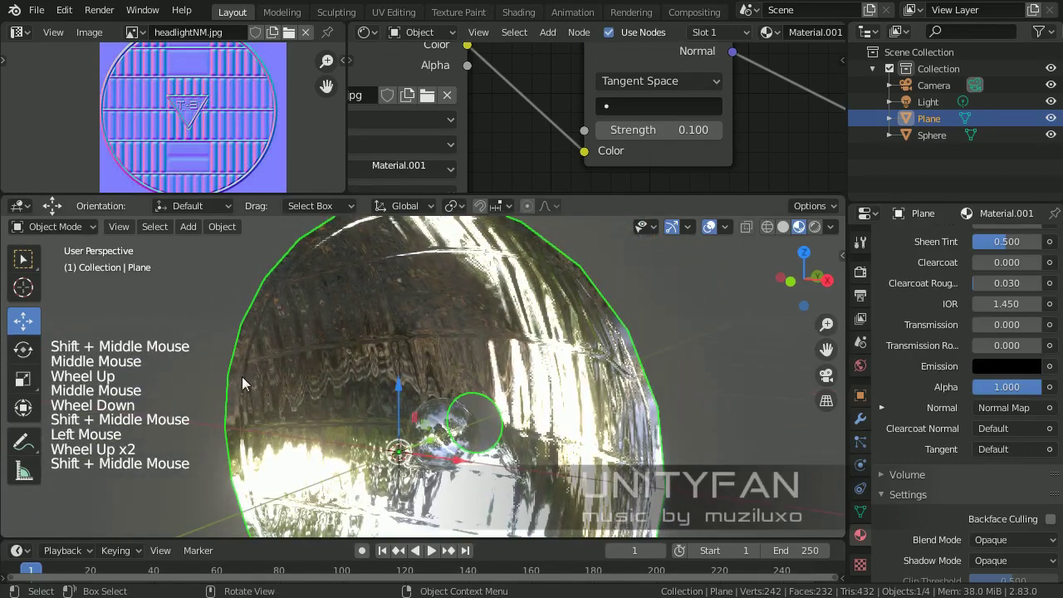
middle_click_drag(523, 394, 828, 252)
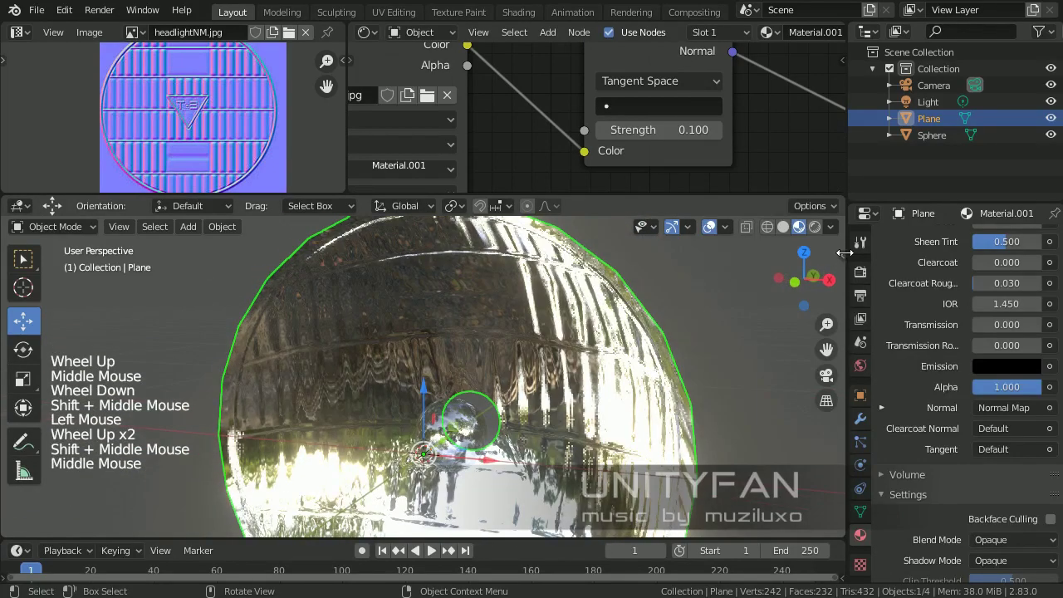
left_click(845, 253)
left_click(669, 248)
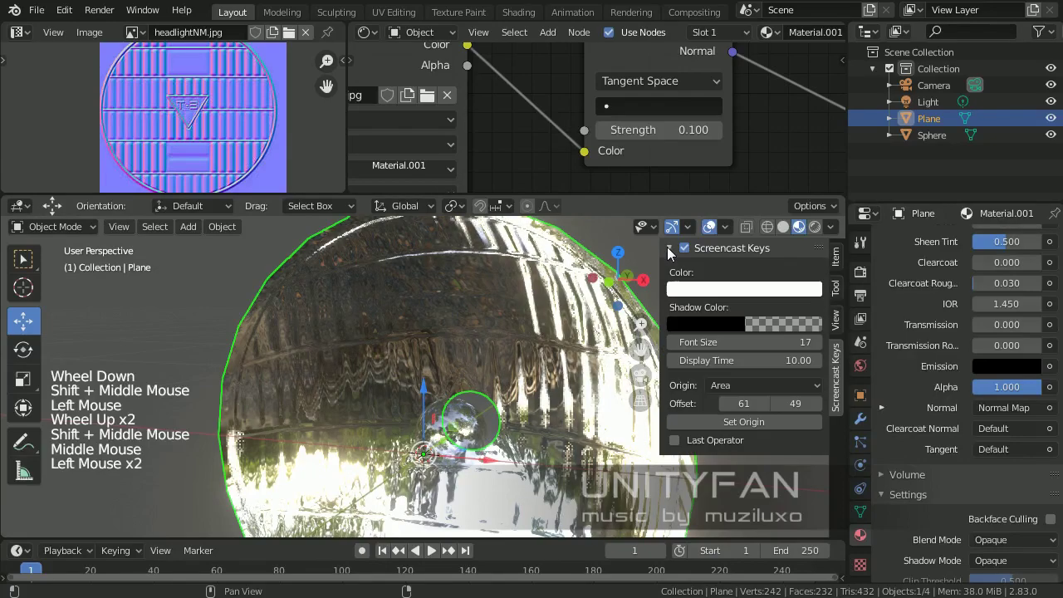
Step: Set the Normal Map node's Strength to 1 for the reflector's material
middle_click_drag(540, 325, 508, 378, "shift")
scroll(546, 391, "down", 2)
scroll(541, 394, "up", 2)
scroll(539, 363, "down", 2)
scroll(508, 378, "up", 1)
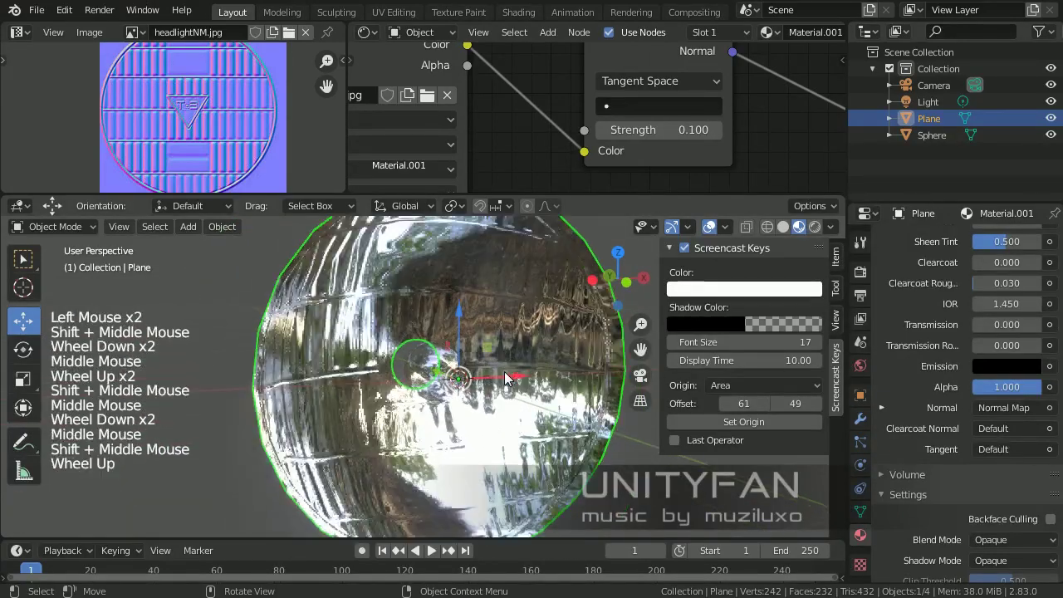
middle_click_drag(580, 387, 479, 385, "shift")
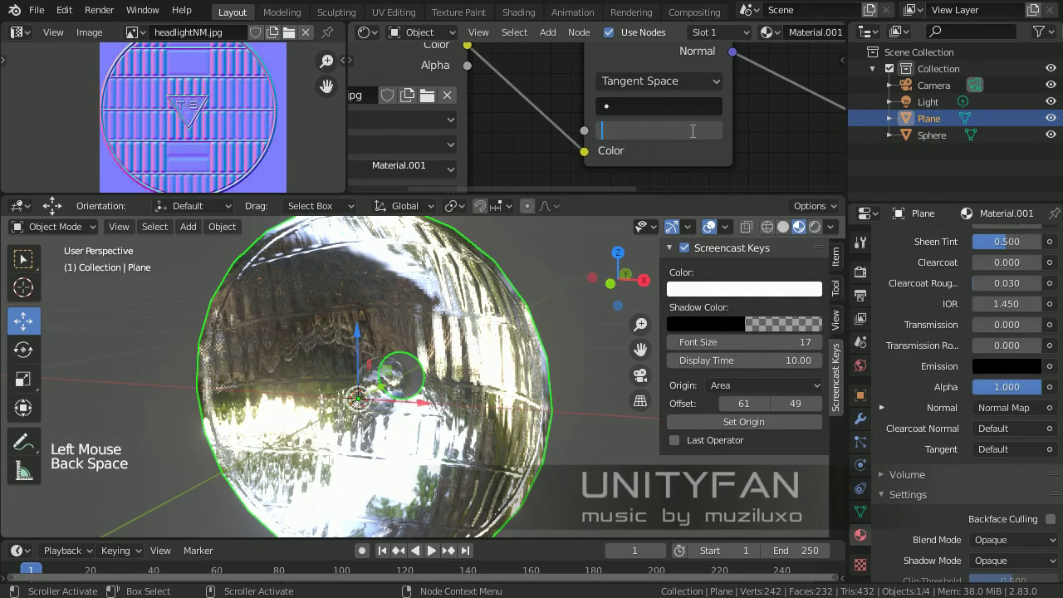
key("Return")
middle_click_drag(562, 386, 571, 386, "shift")
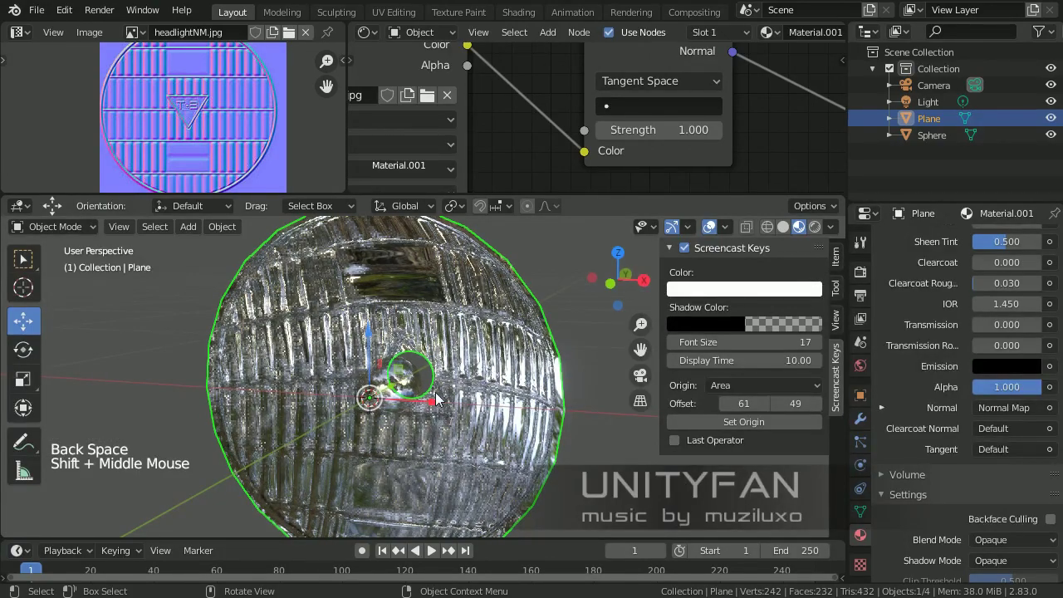
Step: Examine the reflector's ribbed relief and reflections from the front and from oblique angles
middle_click_drag(622, 453, 631, 448, "shift")
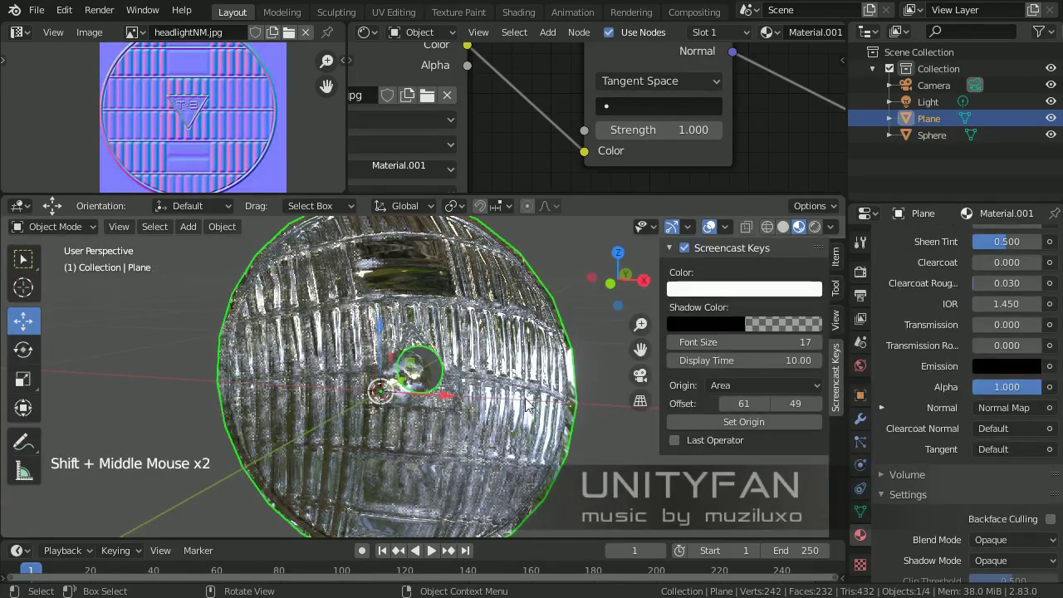
middle_click_drag(525, 405, 475, 408)
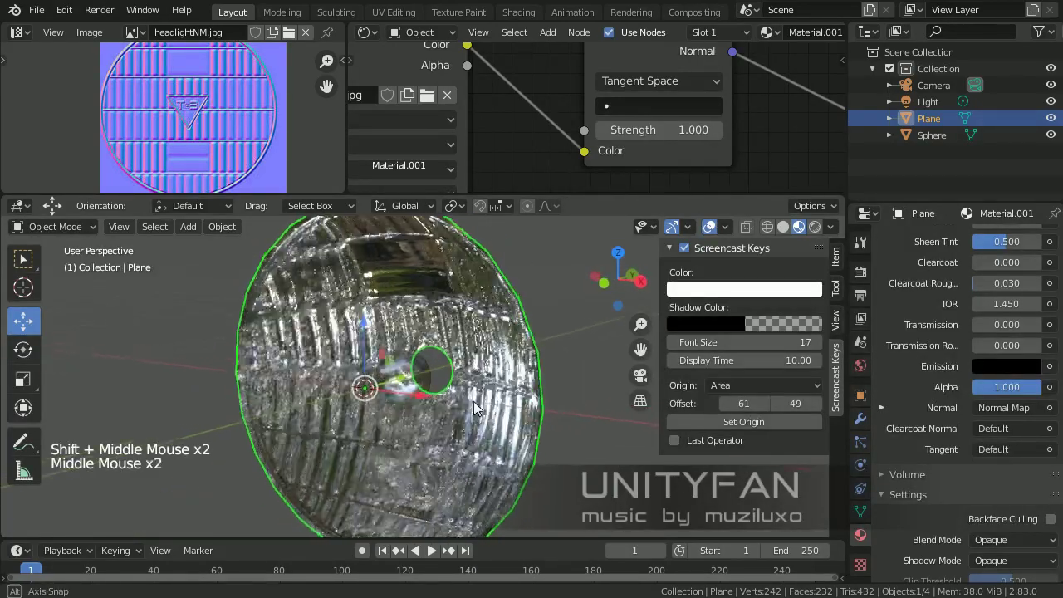
scroll(955, 399, "up", 4)
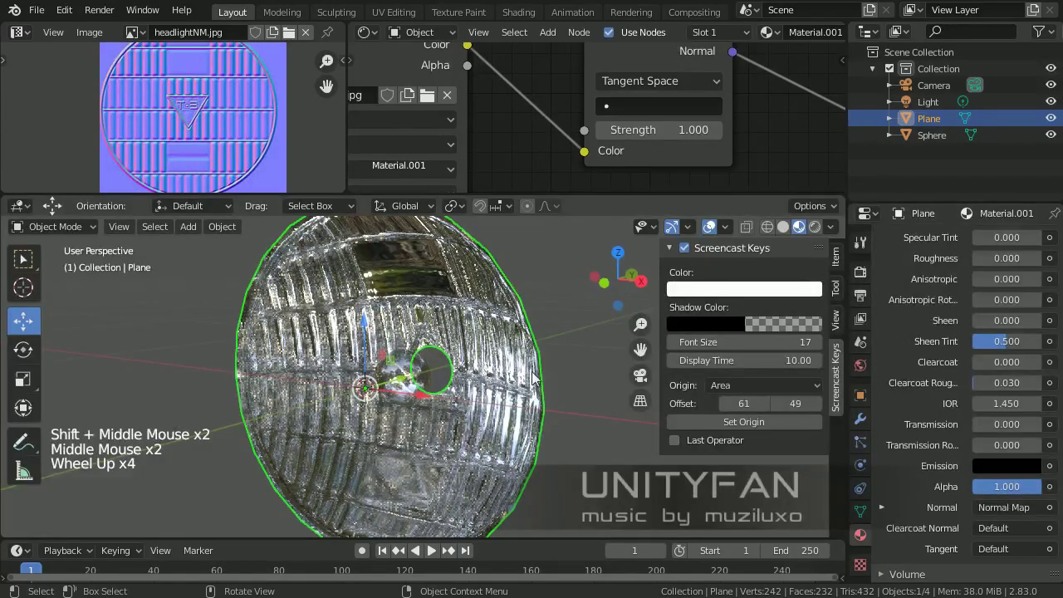
middle_click_drag(533, 378, 451, 382)
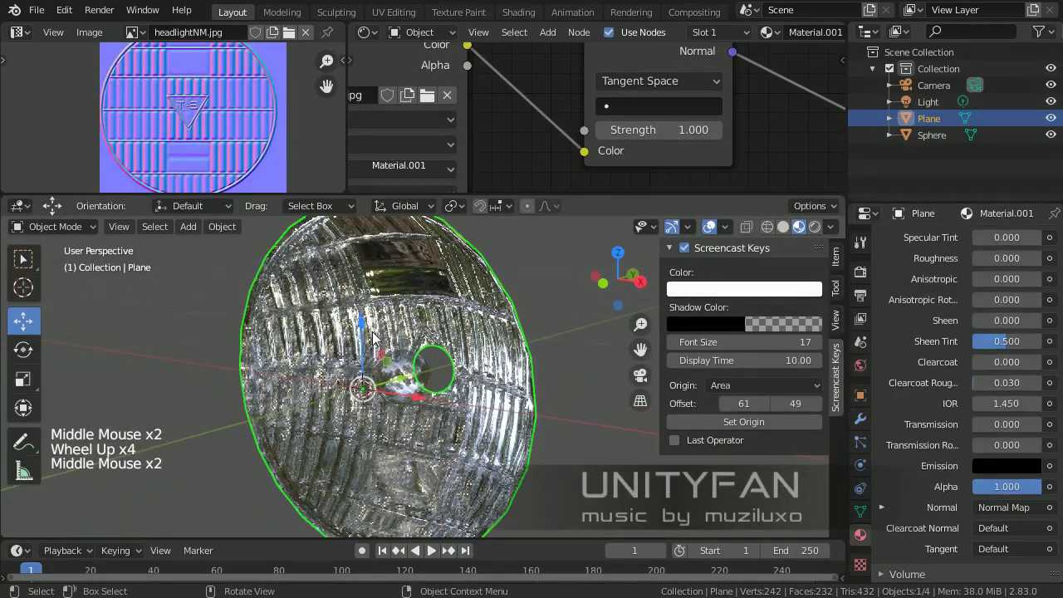
middle_click_drag(373, 339, 480, 336)
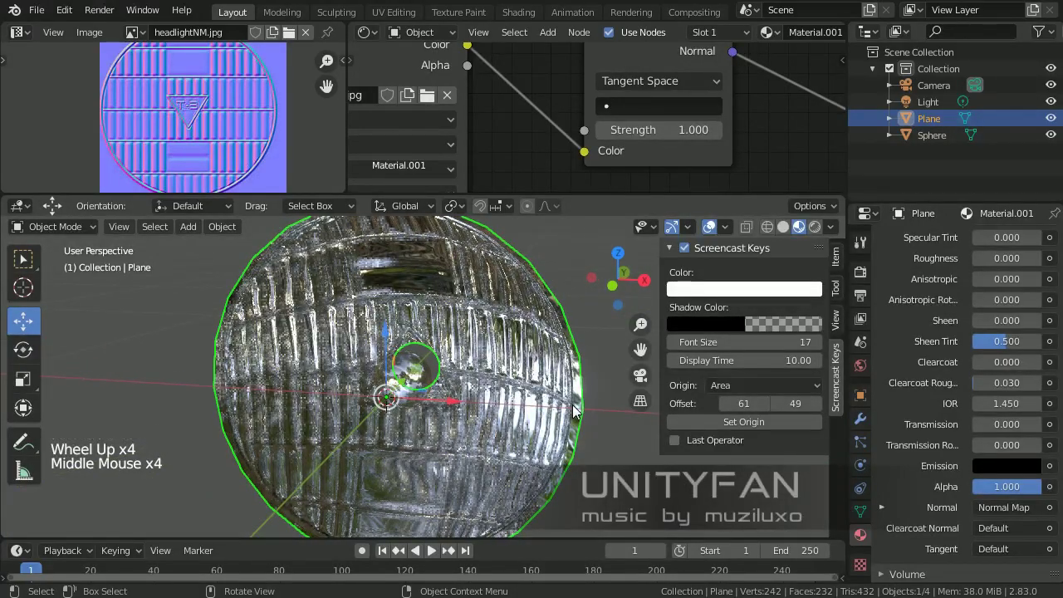
scroll(573, 407, "up", 1)
scroll(573, 405, "down", 1)
middle_click_drag(572, 405, 564, 327)
scroll(568, 332, "down", 1)
scroll(558, 329, "up", 1)
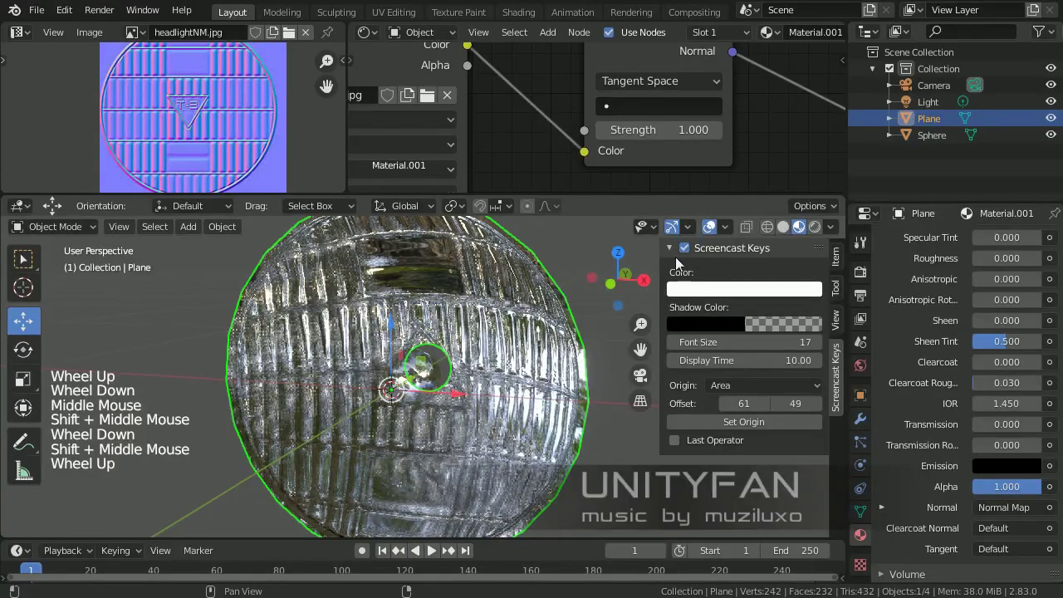
scroll(552, 310, "down", 1)
middle_click_drag(551, 309, 557, 317, "shift")
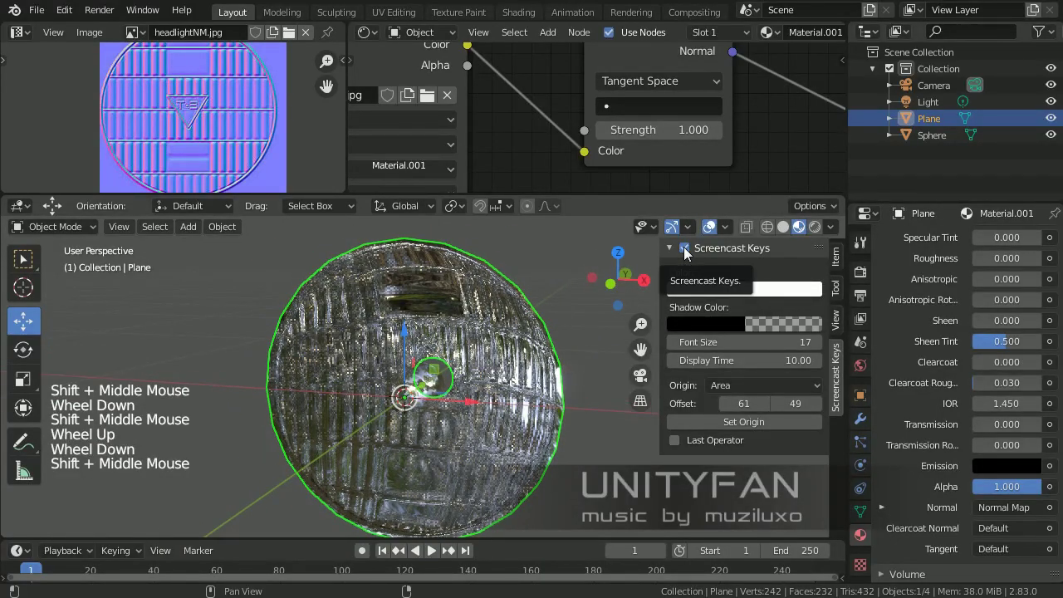
Step: Turn the Screencast Keys display off and back on
left_click(687, 248)
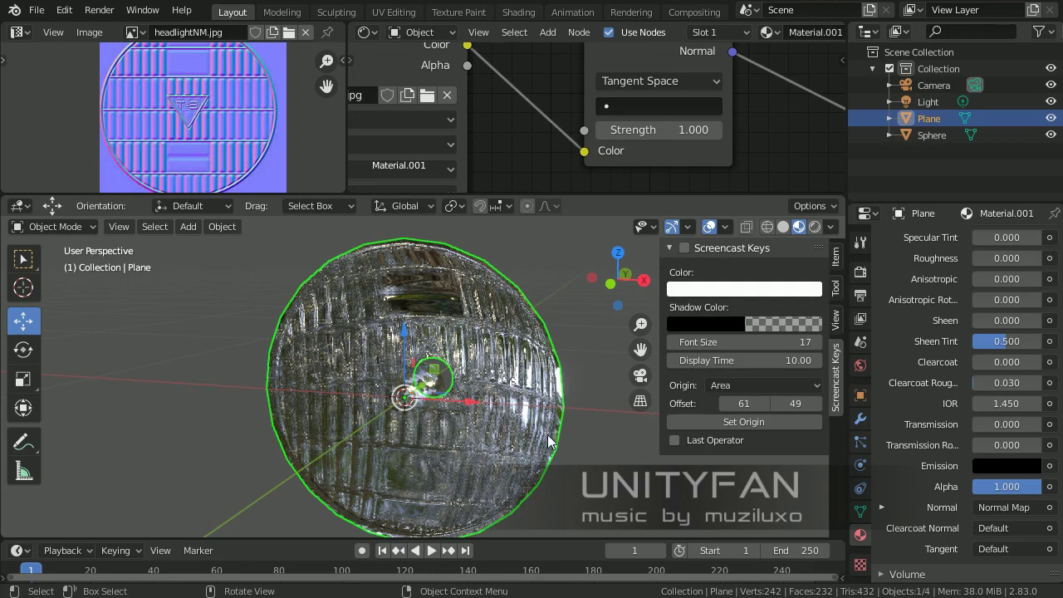
middle_click_drag(542, 441, 631, 390)
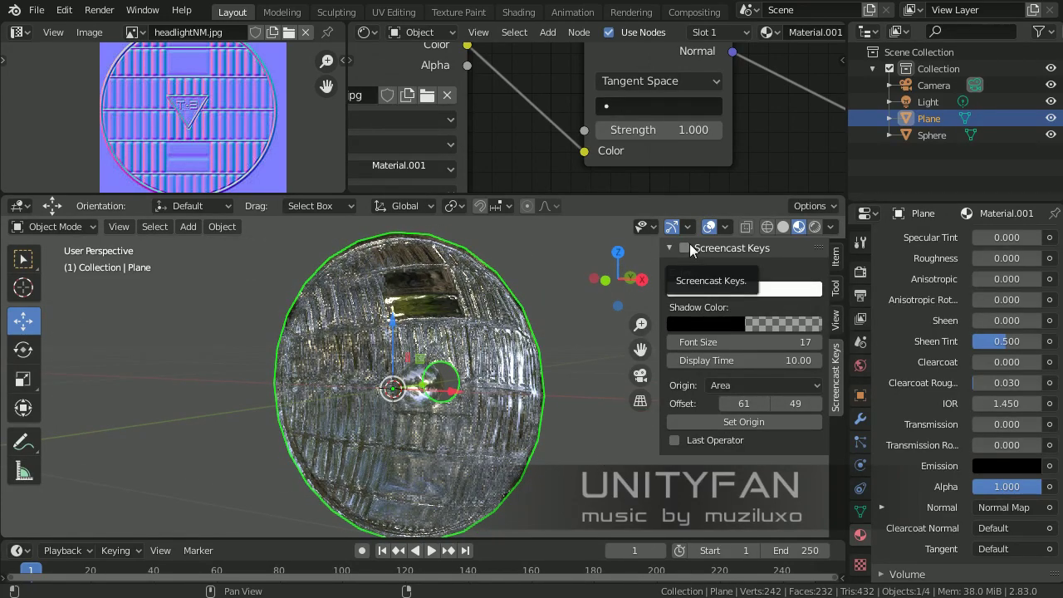
left_click(686, 248)
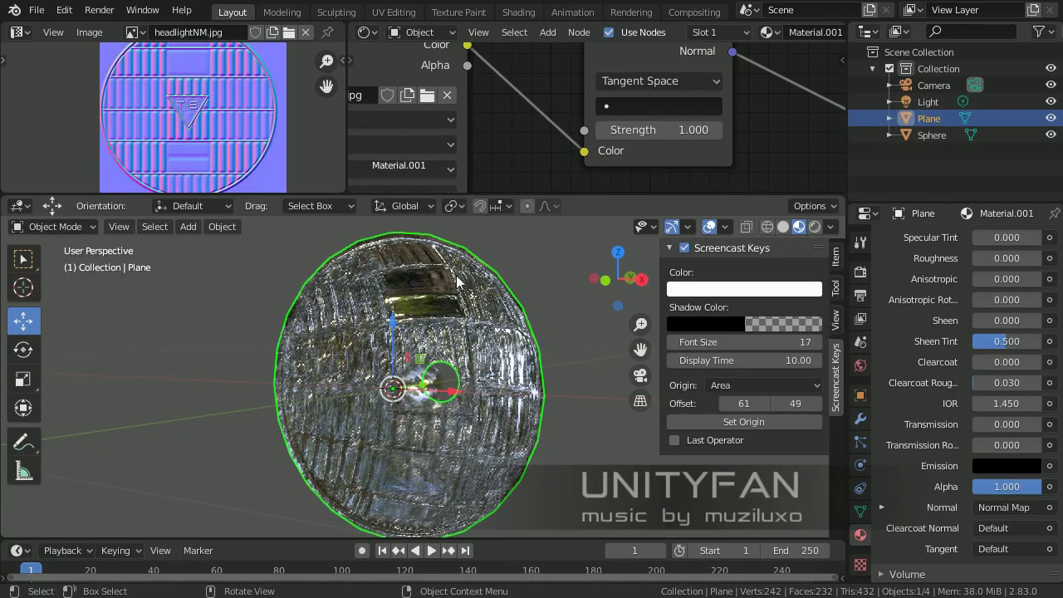
Step: Compare the reflector in Solid shading with its look in Material Preview from several angles
middle_click_drag(477, 395, 756, 303)
scroll(520, 407, "up", 1)
scroll(476, 412, "down", 1)
scroll(532, 384, "up", 1)
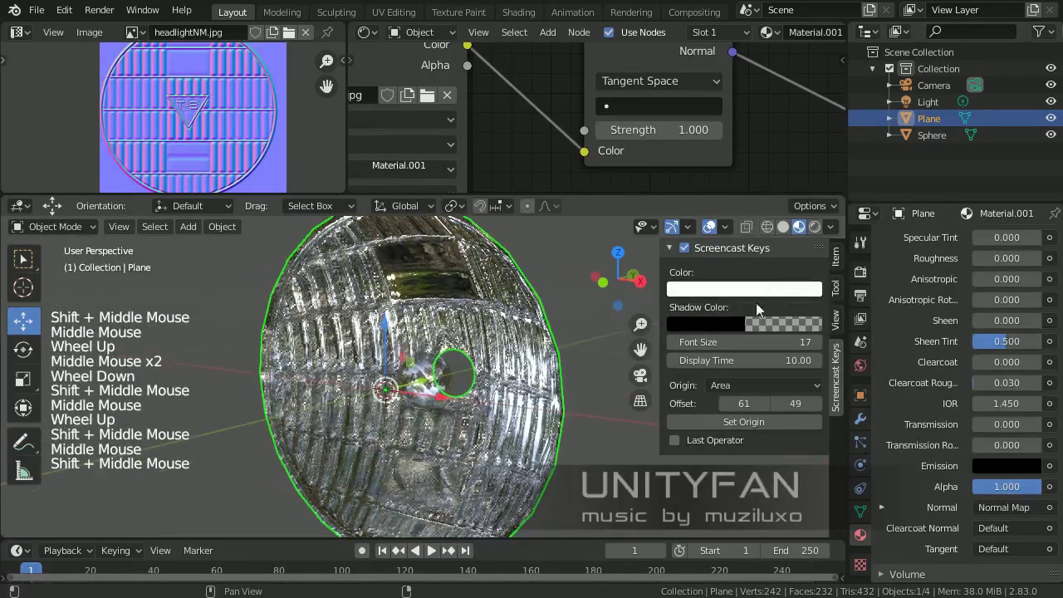
left_click(783, 227)
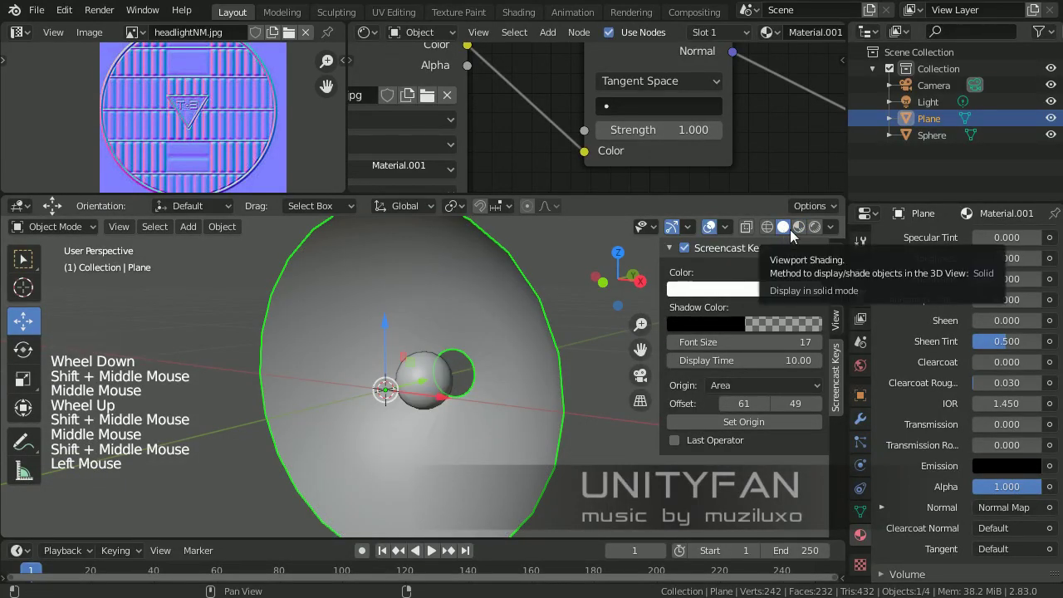
left_click(799, 227)
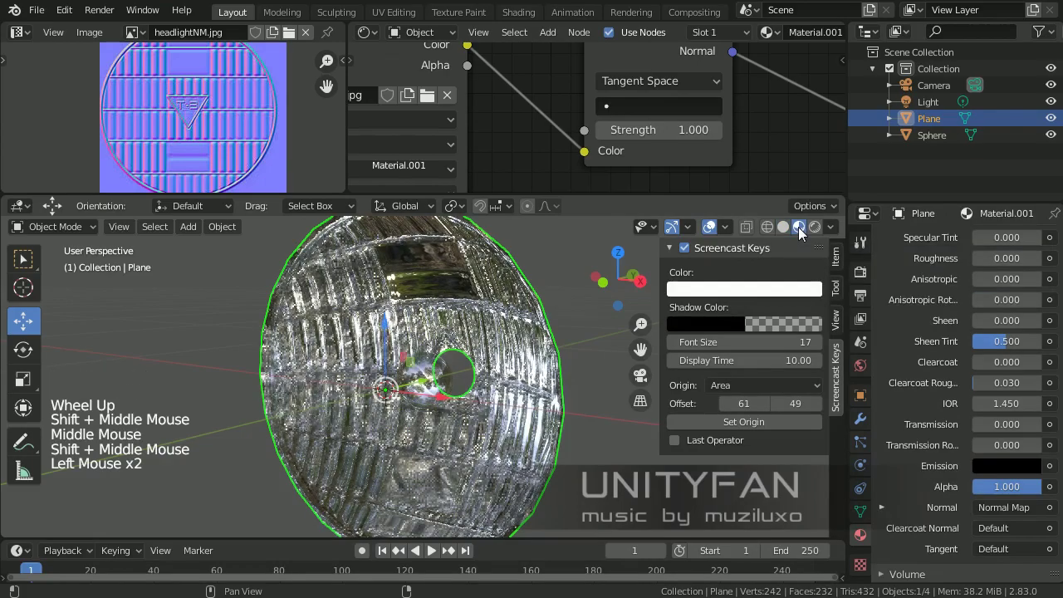
scroll(506, 362, "down", 2)
middle_click_drag(507, 363, 480, 383)
scroll(540, 361, "up", 2)
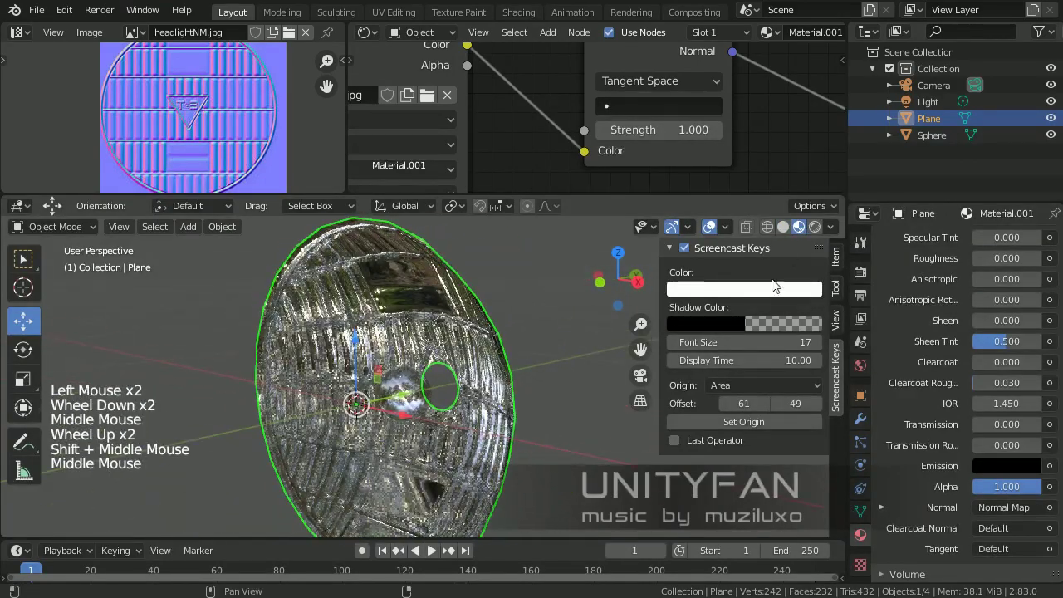
Step: Inspect the reflector in Rendered shading from several angles, then return the viewport to Material Preview
left_click(815, 227)
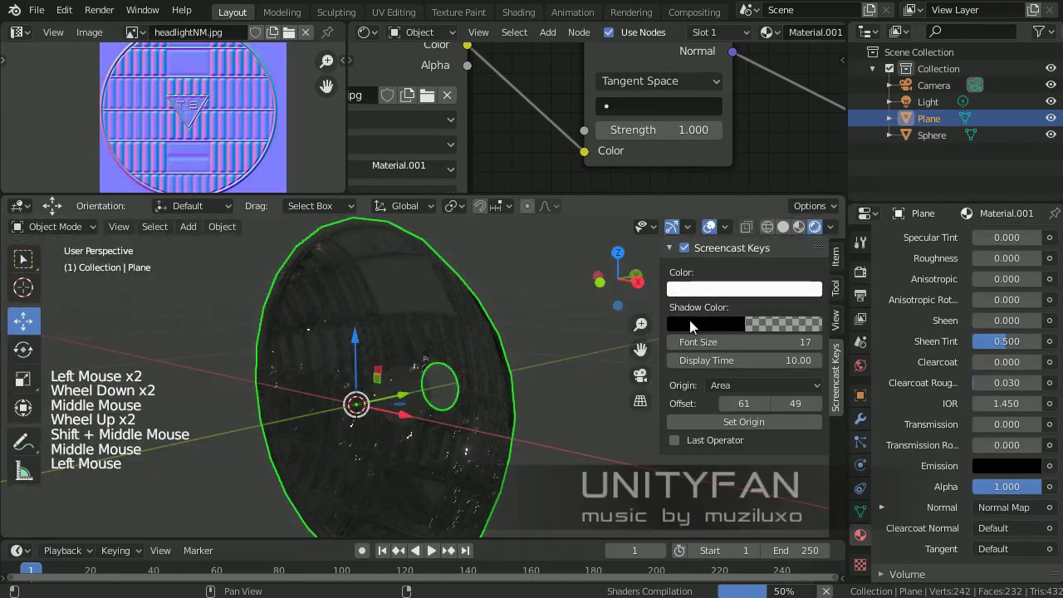
middle_click_drag(469, 349, 309, 374)
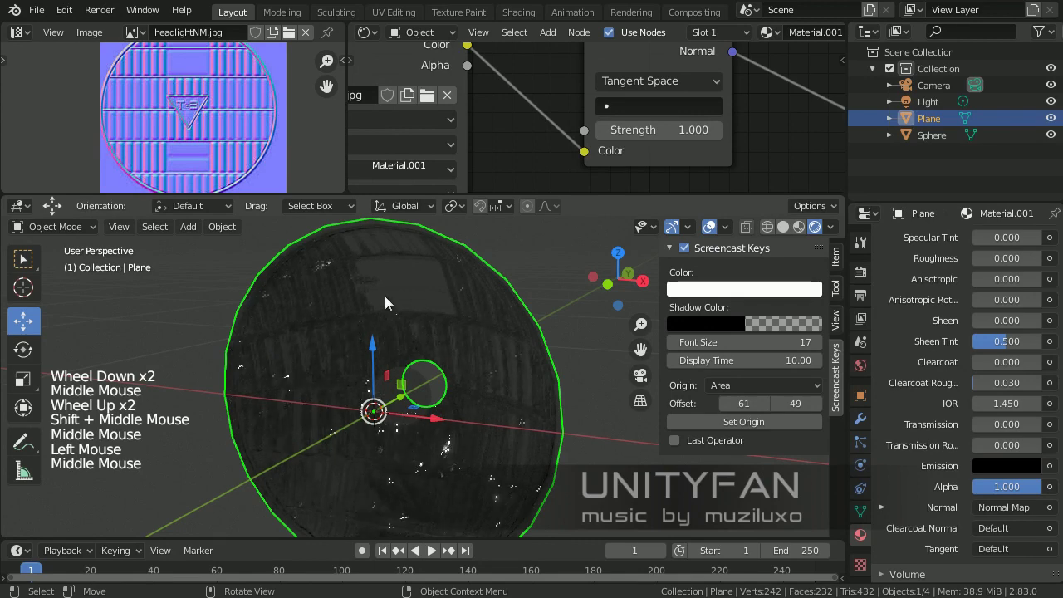
middle_click_drag(421, 466, 467, 357, "shift")
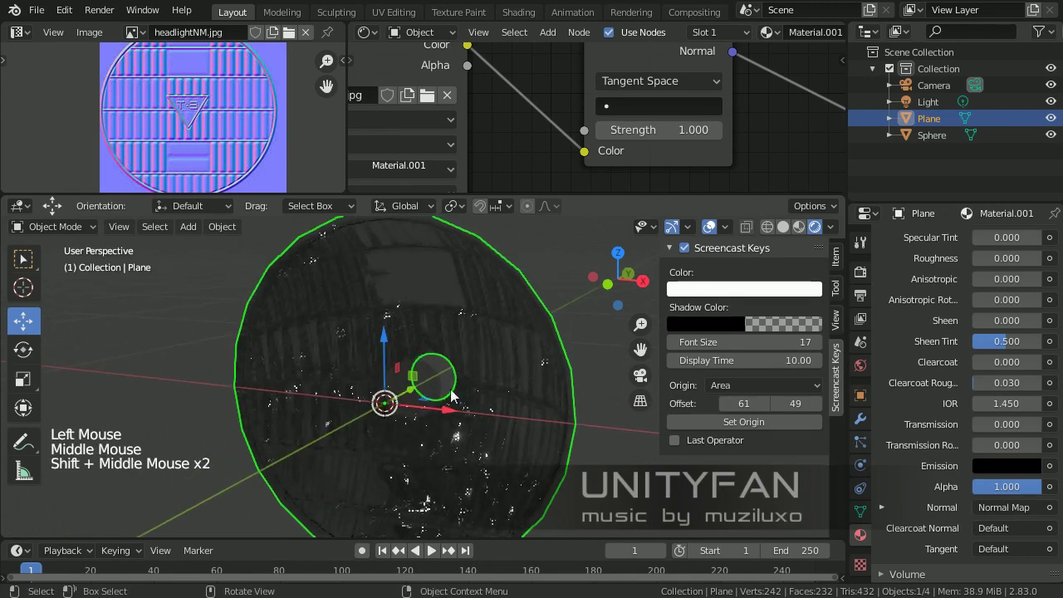
middle_click_drag(437, 397, 407, 363)
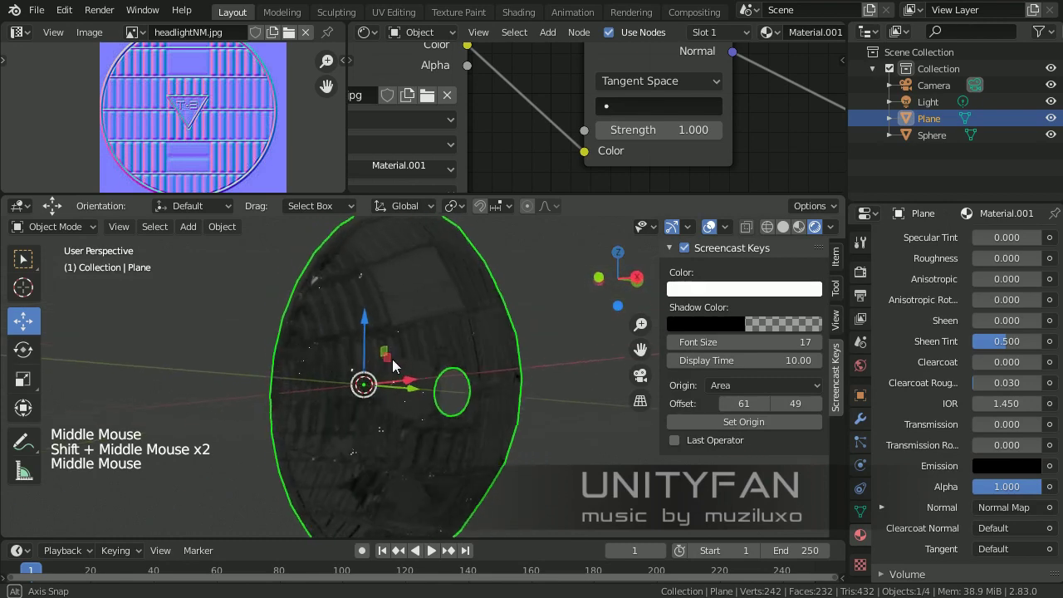
scroll(407, 363, "up", 1)
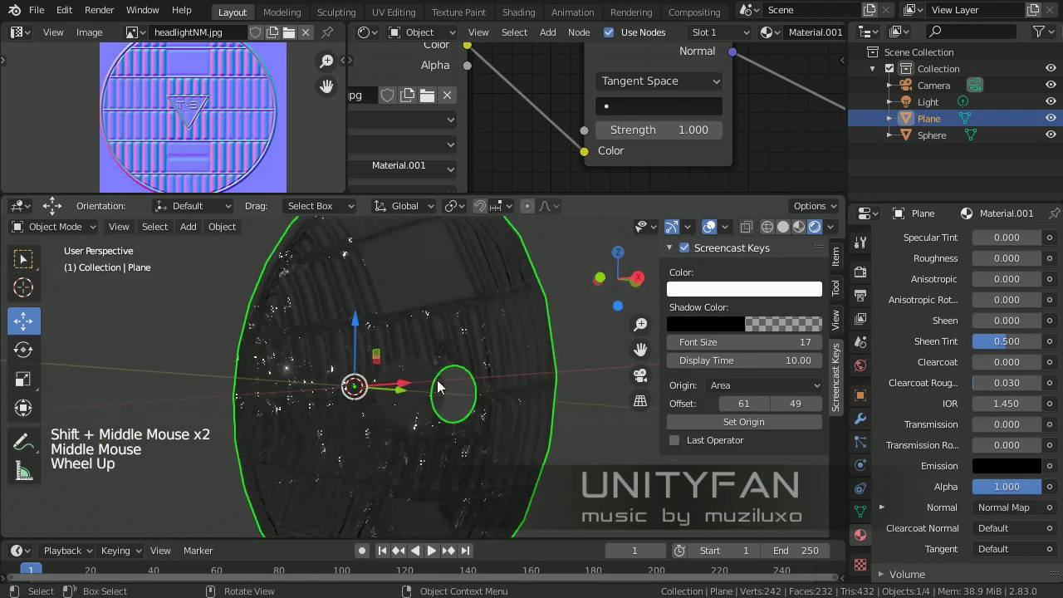
scroll(438, 386, "down", 1)
middle_click_drag(439, 387, 594, 381)
left_click(800, 226)
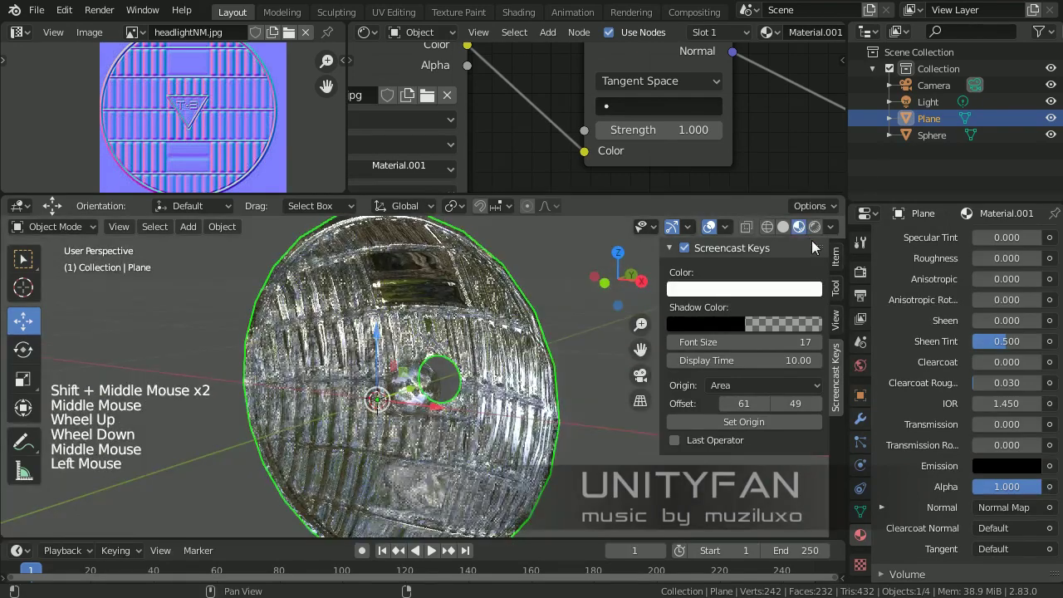
middle_click_drag(379, 405, 410, 399)
scroll(392, 407, "down", 2)
scroll(410, 399, "up", 1)
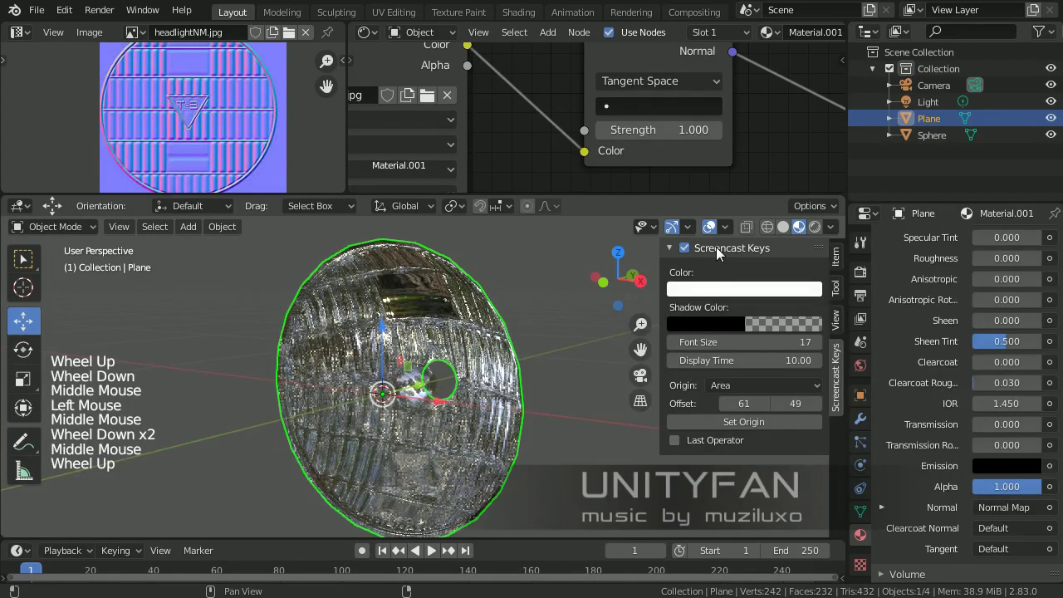
middle_click_drag(488, 344, 511, 343, "shift")
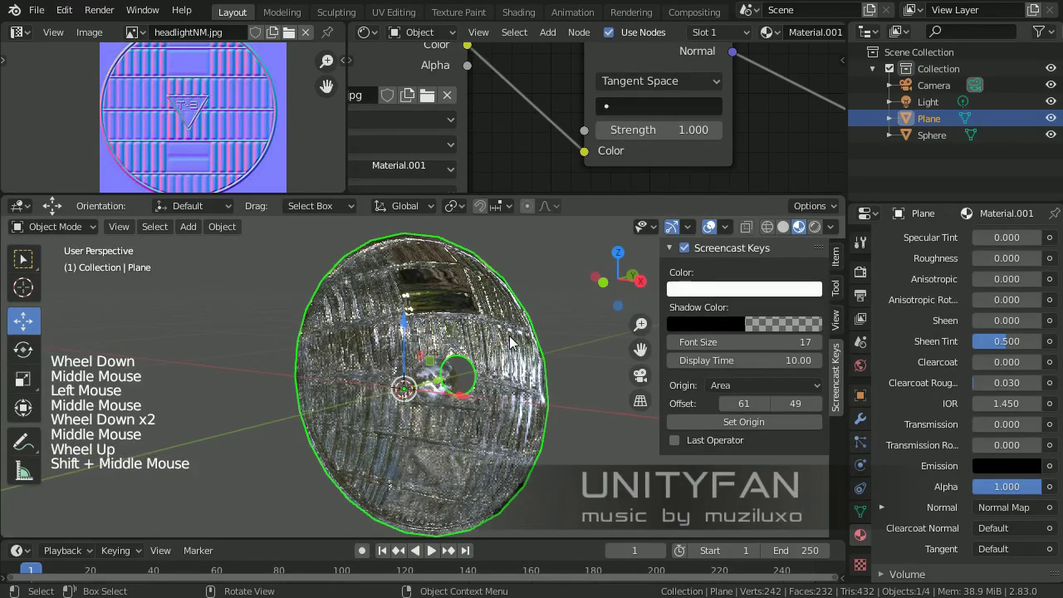
middle_click_drag(490, 389, 470, 349)
Step: Set the headlightNM.jpg image texture node's Color Space to Non-Color
middle_click_drag(502, 149, 637, 83)
scroll(601, 110, "down", 2)
scroll(655, 119, "down", 2)
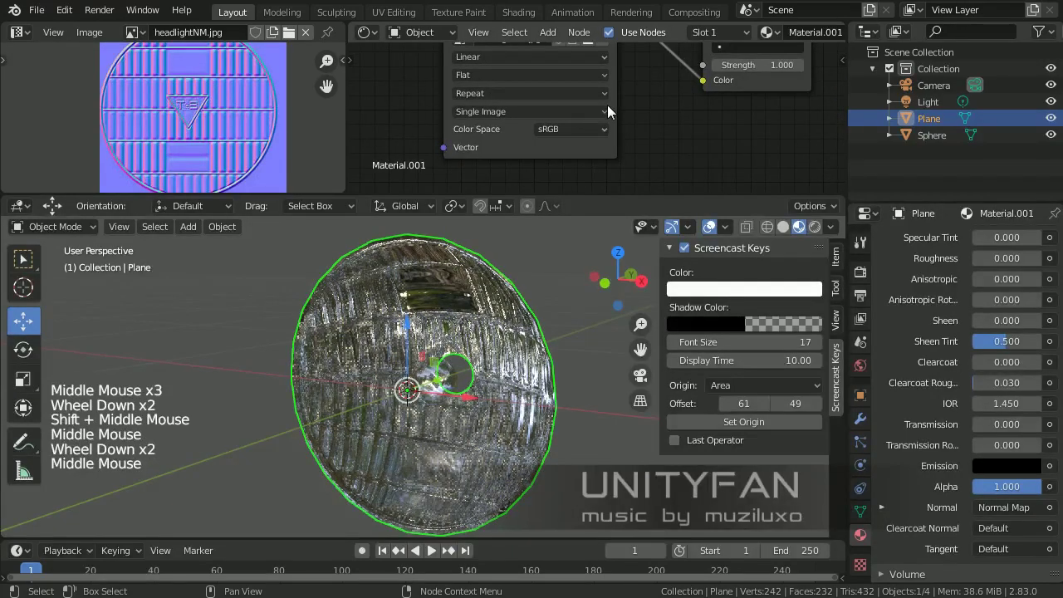
scroll(644, 121, "up", 3)
middle_click_drag(644, 121, 668, 137)
scroll(627, 129, "down", 3)
scroll(544, 142, "up", 2)
scroll(636, 146, "up", 2)
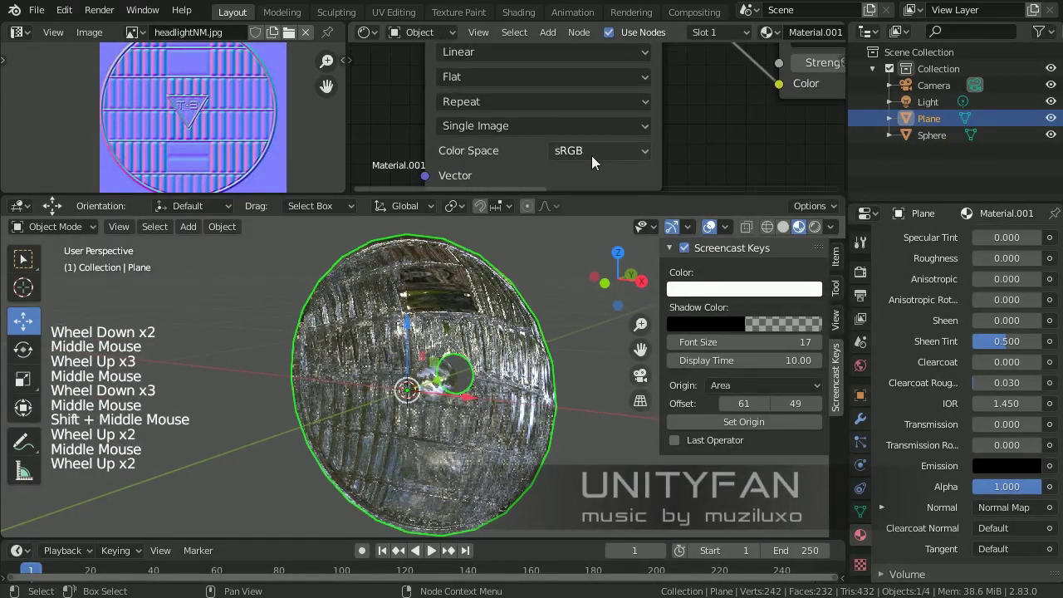
scroll(597, 154, "up", 2)
left_click(602, 156)
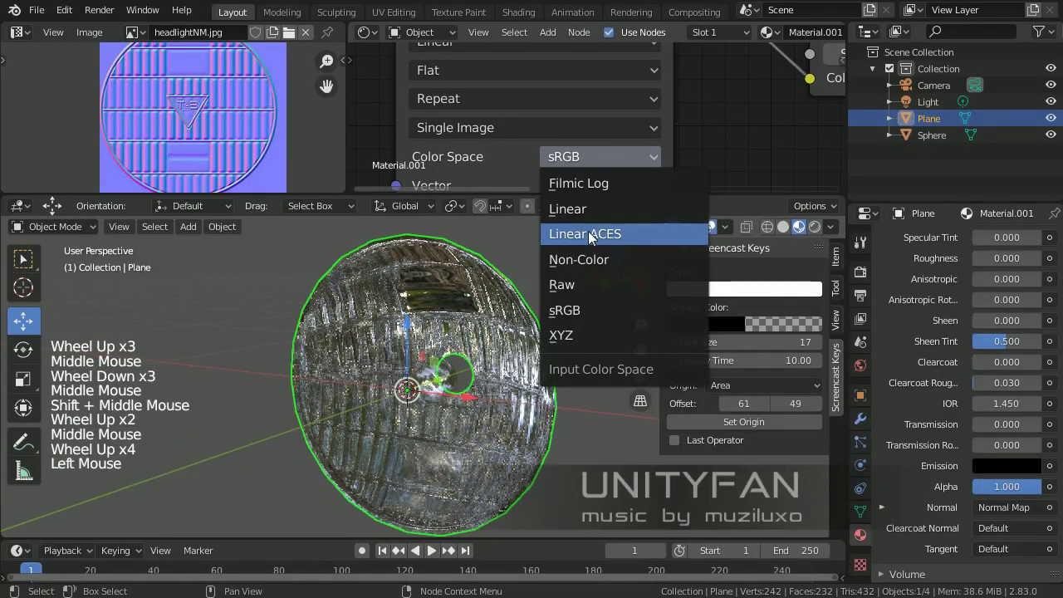
left_click(588, 257)
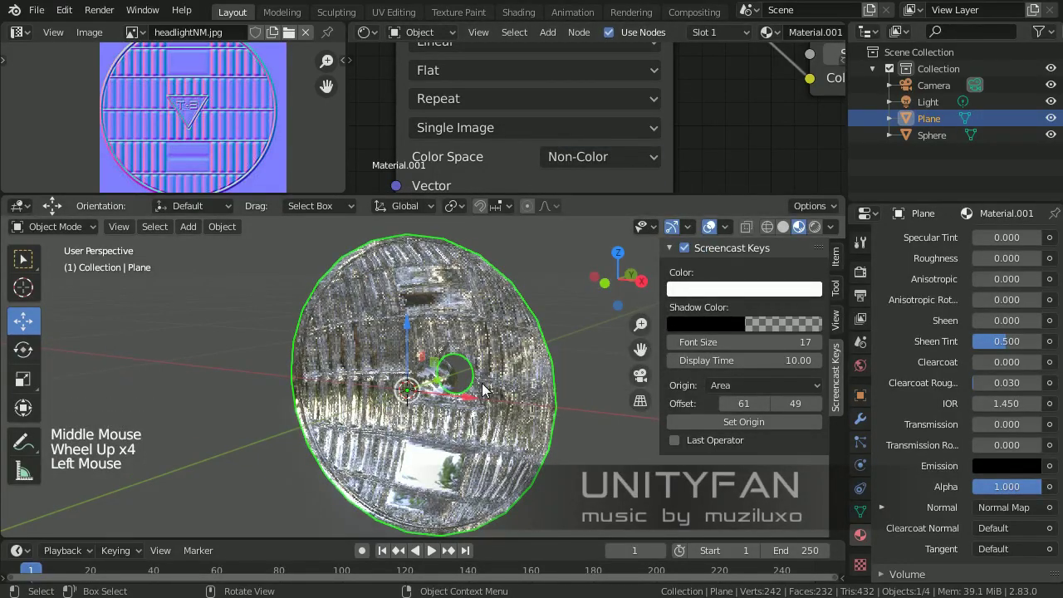
Step: Turn off the Screencast Keys display and deselect the reflector to view its surface without the selection outline
middle_click_drag(521, 386, 542, 382)
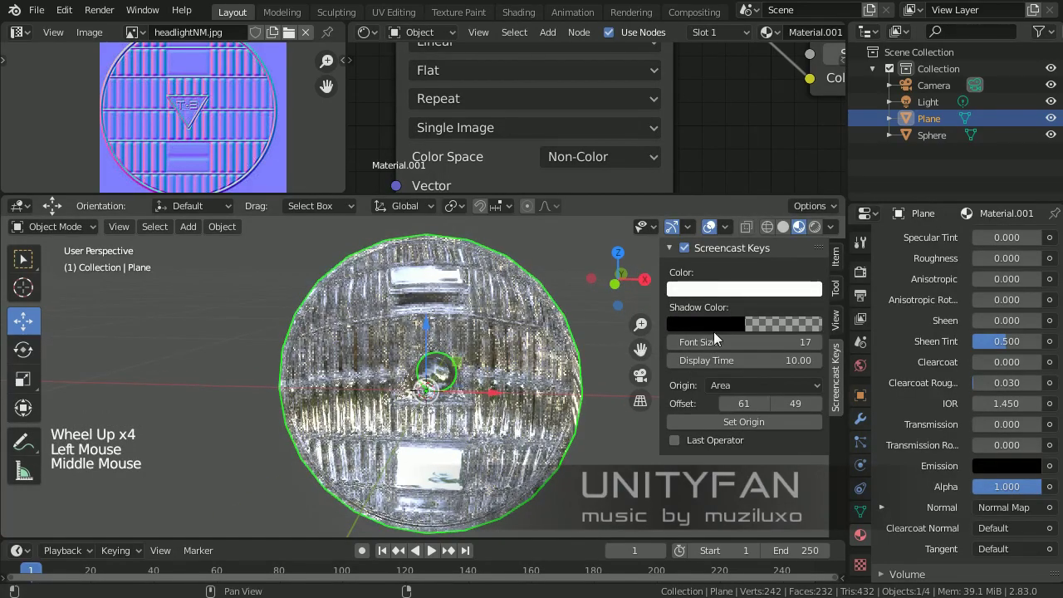
left_click(684, 248)
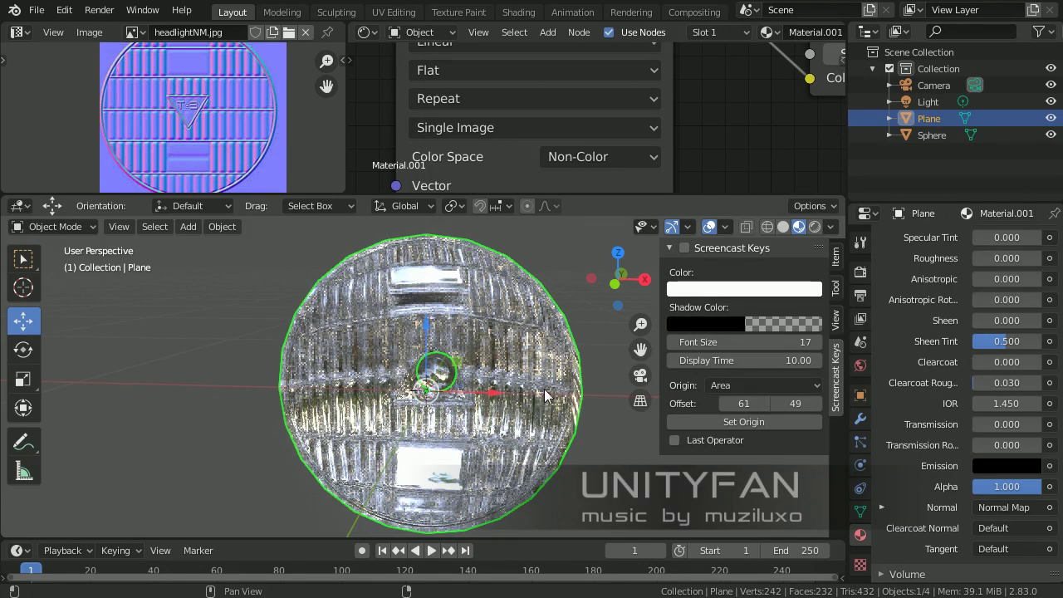
scroll(555, 427, "up", 3)
scroll(554, 427, "down", 3)
middle_click_drag(550, 426, 526, 417)
left_click(575, 441)
scroll(535, 433, "up", 1)
Step: Review the Color Space options of the headlightNM.jpg image texture node without changing them, and examine the reflector from several angles
middle_click_drag(638, 144, 661, 118)
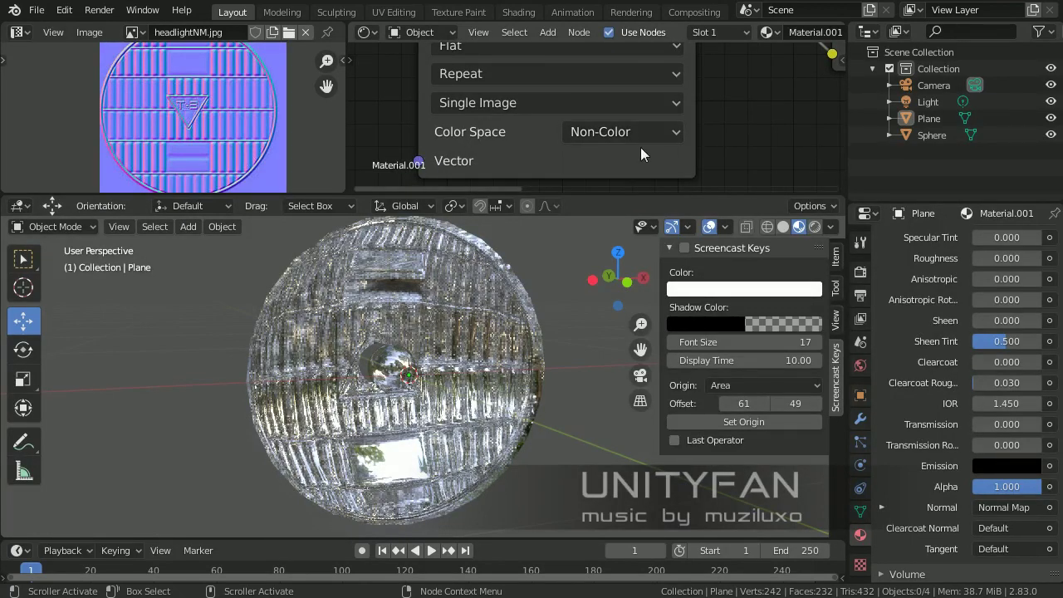
left_click(646, 136)
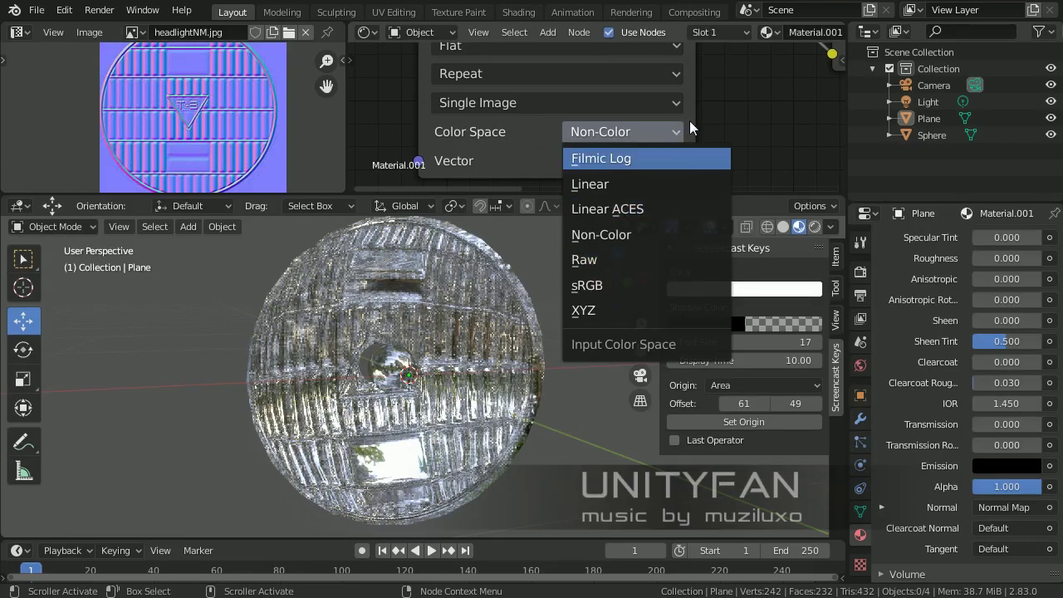
mouse_move(481, 334)
middle_mouse_down("shift")
mouse_move(534, 308)
mouse_move(429, 307)
mouse_move(476, 320)
middle_mouse_up("shift")
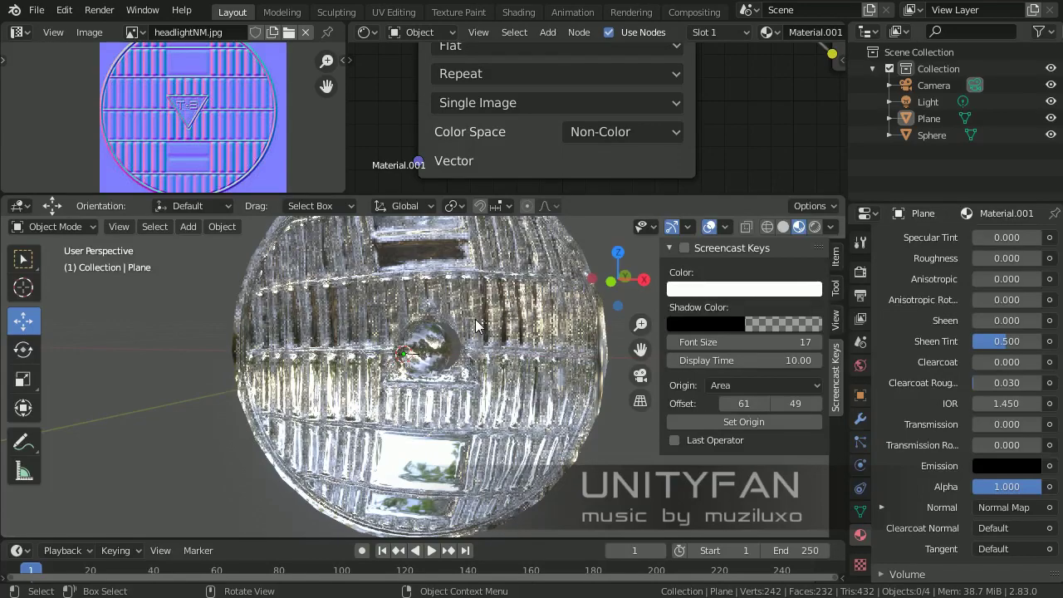
middle_click_drag(468, 345, 518, 365)
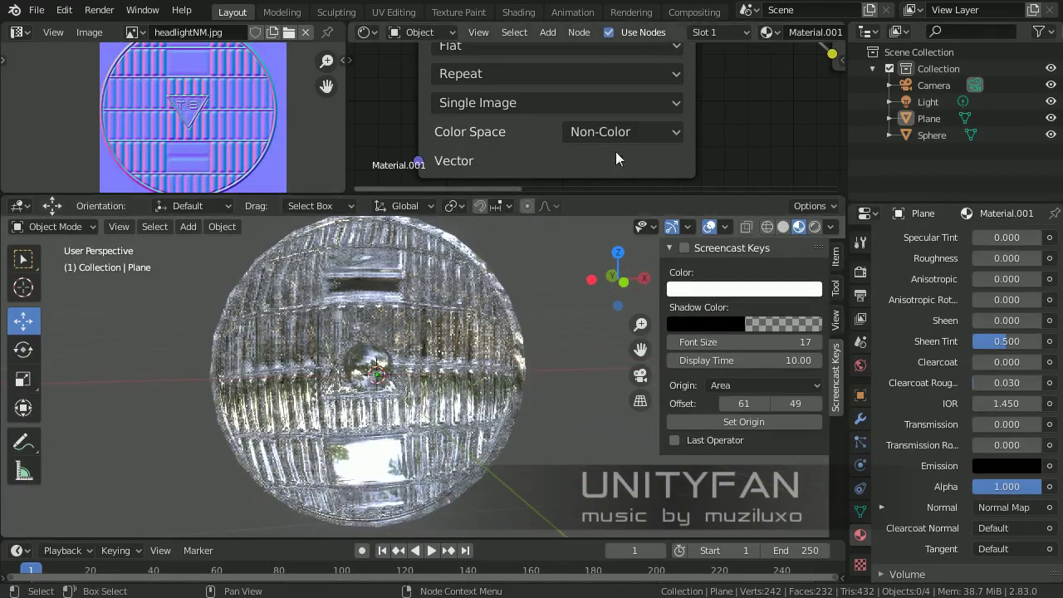
Step: Set the Normal Map node's Strength to 0.5
middle_click_drag(615, 151, 565, 157)
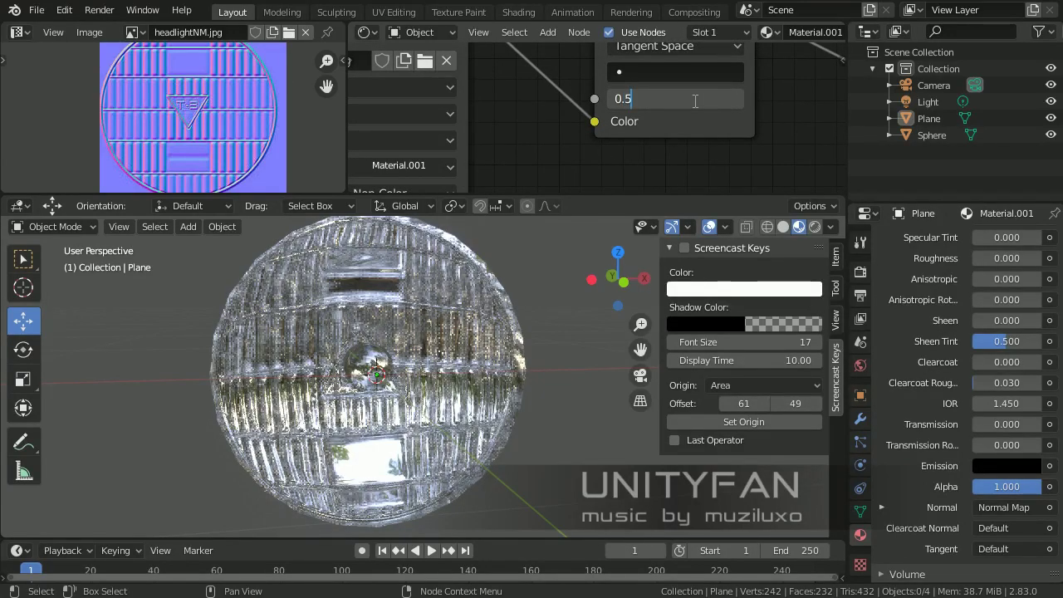
Step: Try a Normal Map strength of 0.5 on the headlight reflector, and reduce it to 0.1
key("Return")
middle_click_drag(498, 390, 492, 348)
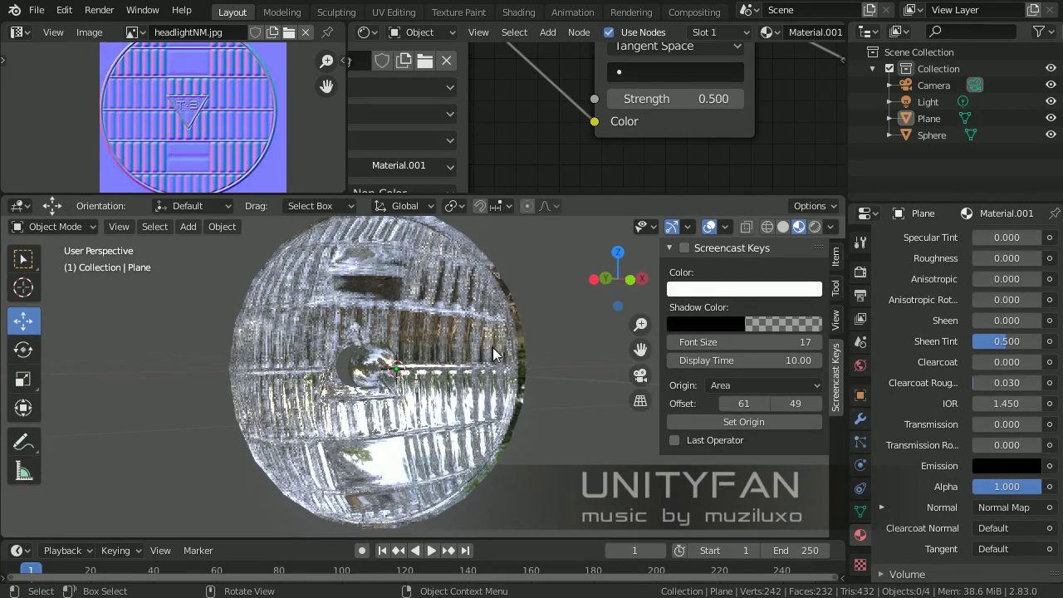
left_click(692, 98)
key("Return")
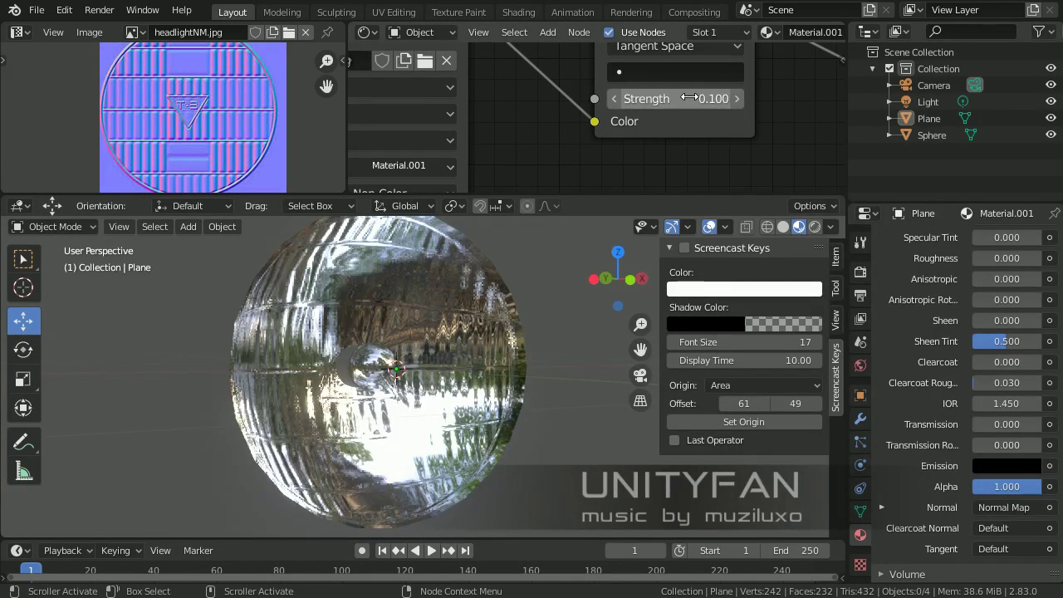
middle_click_drag(449, 349, 511, 366)
Step: Compare the reflector's shading with the normal map image's color space set to sRGB and to Non-Color, keeping Non-Color
middle_click_drag(503, 142, 558, 138)
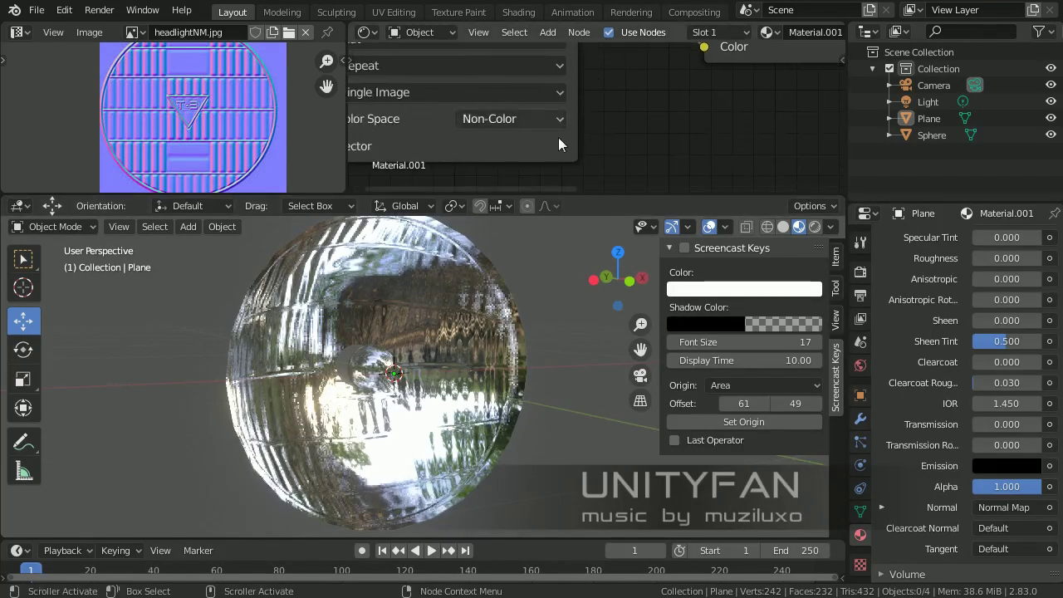
left_click(547, 117)
left_click(511, 261)
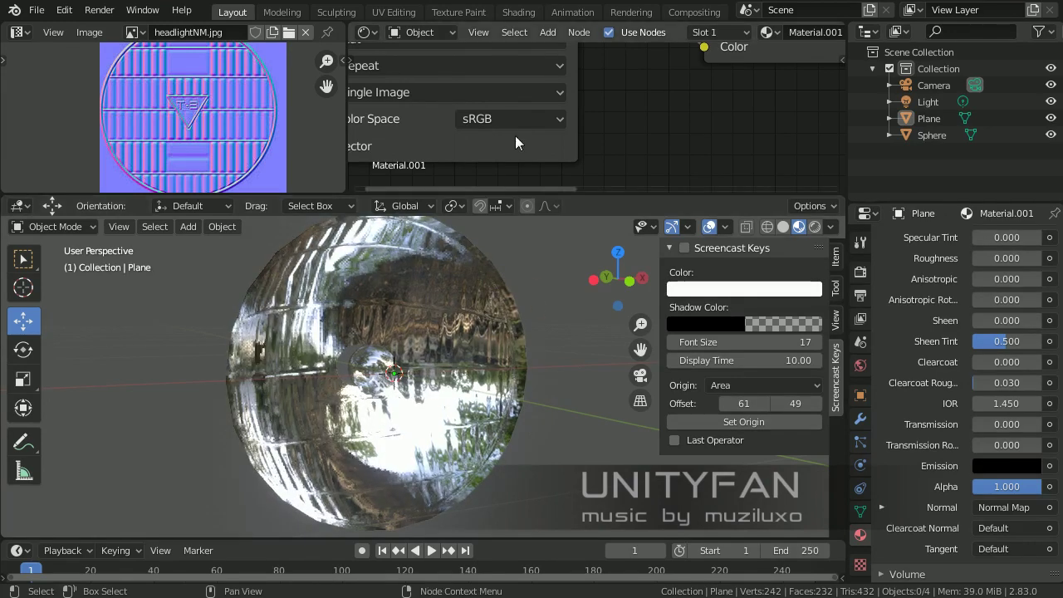
left_click(517, 122)
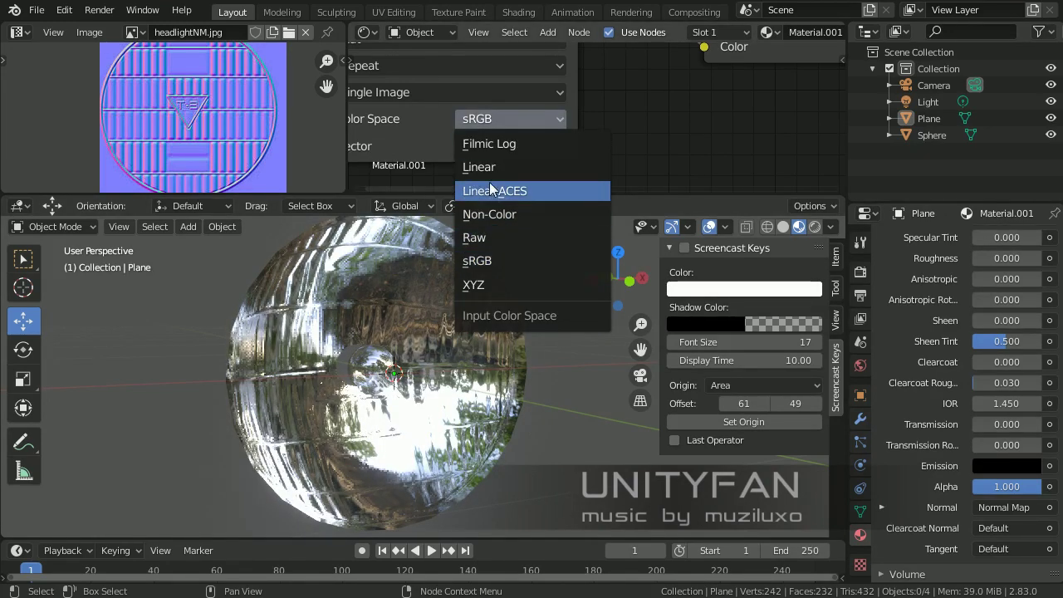
left_click(491, 215)
left_click(512, 122)
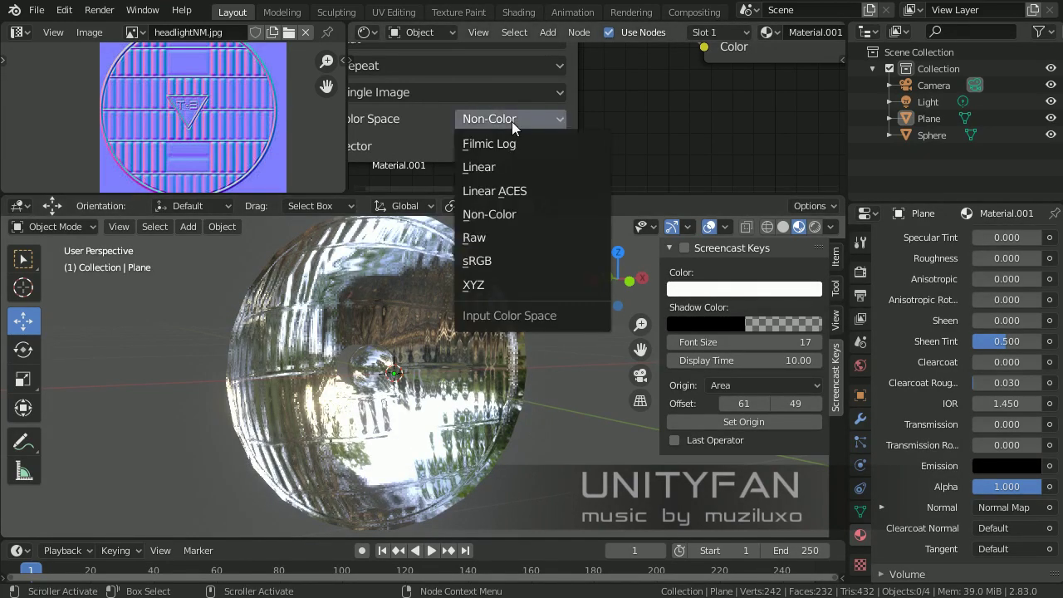
left_click(496, 260)
left_click(504, 117)
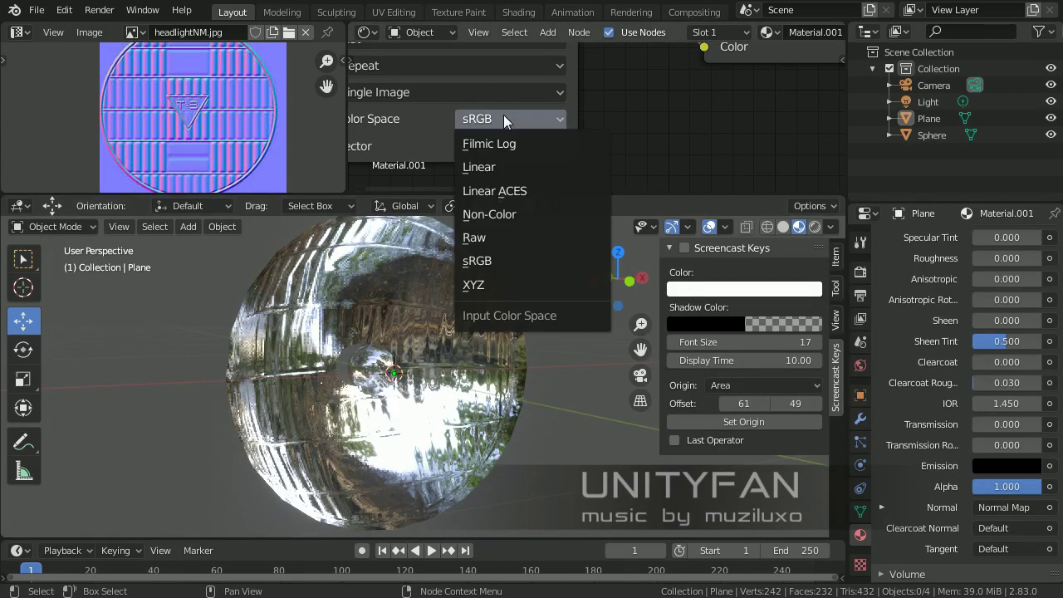
left_click(494, 216)
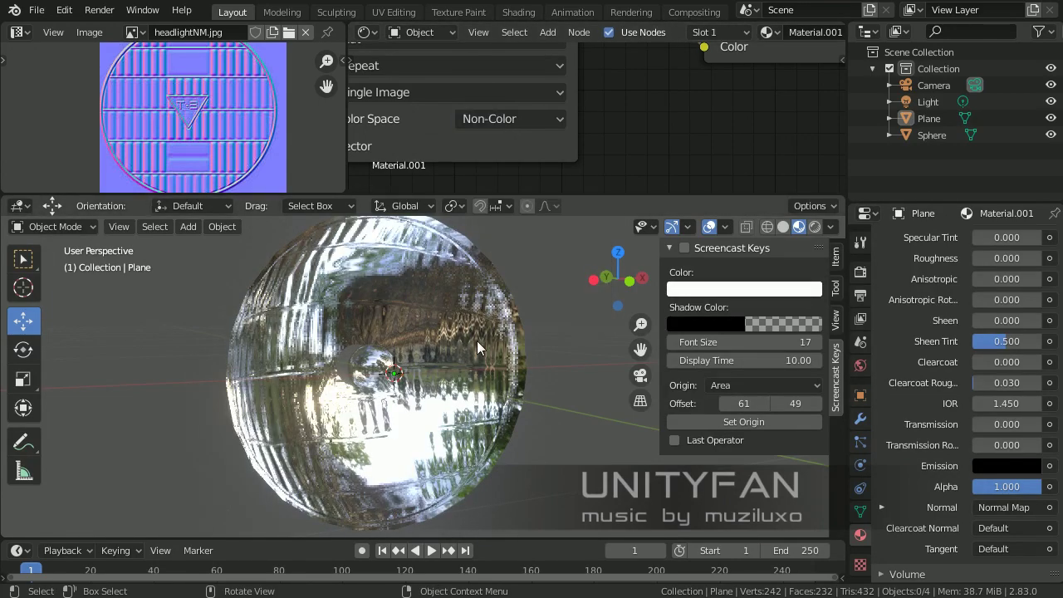
middle_click_drag(359, 335, 465, 341)
scroll(466, 337, "up", 2)
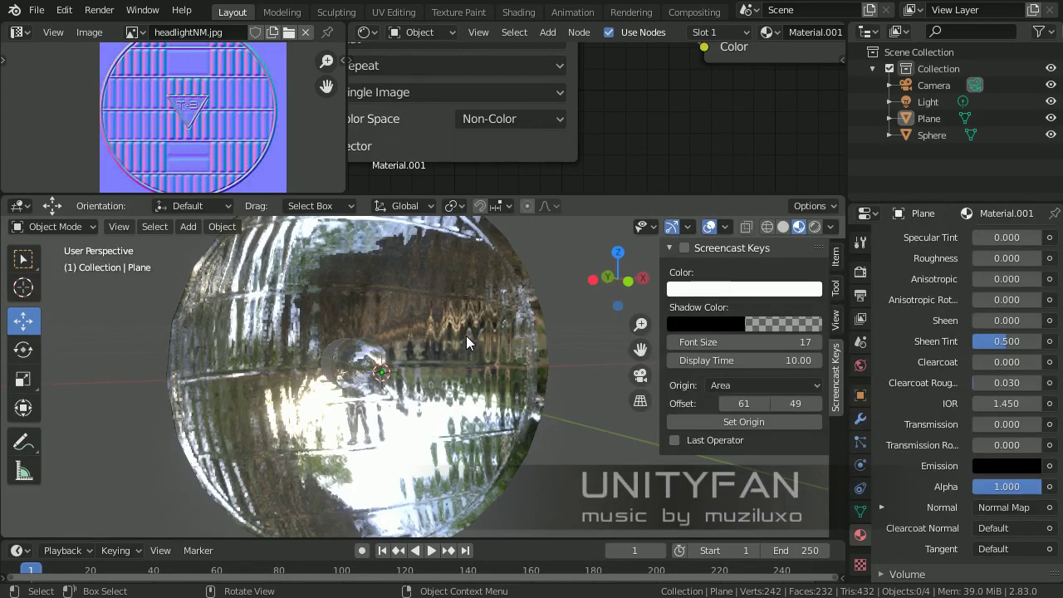
scroll(466, 336, "down", 1)
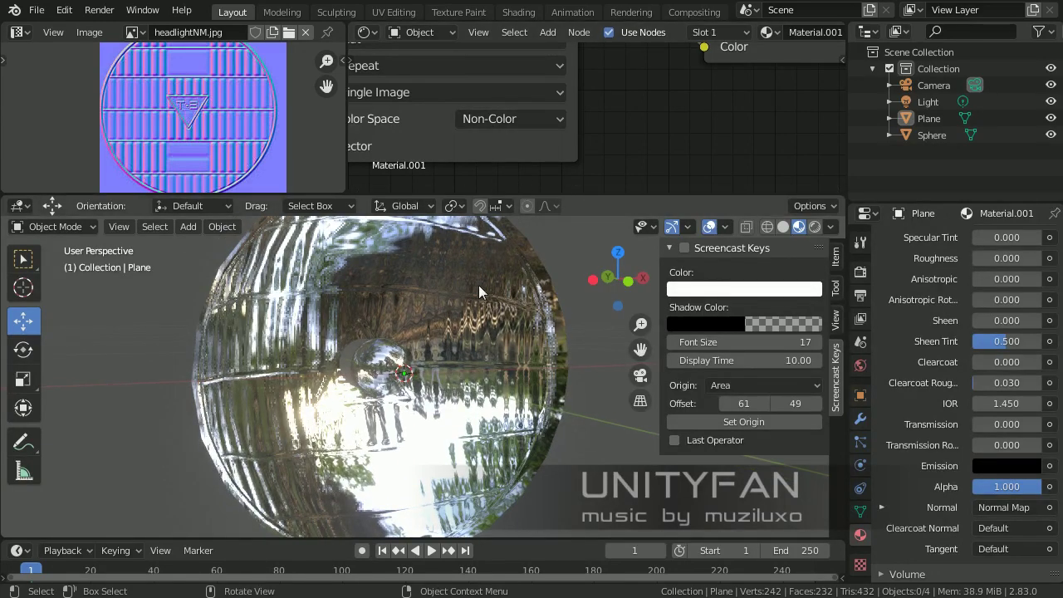
middle_click_drag(479, 285, 499, 340)
middle_click_drag(679, 121, 560, 215)
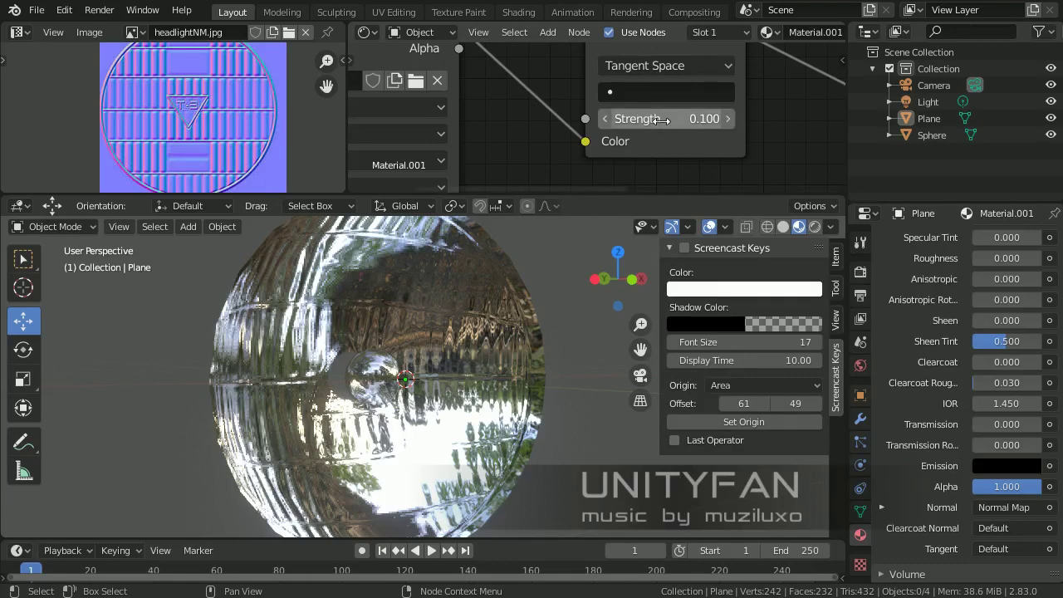
key("Return")
middle_click_drag(408, 334, 535, 381)
key("Tab")
key("Tab")
key("Tab")
key("Tab")
left_click(430, 440)
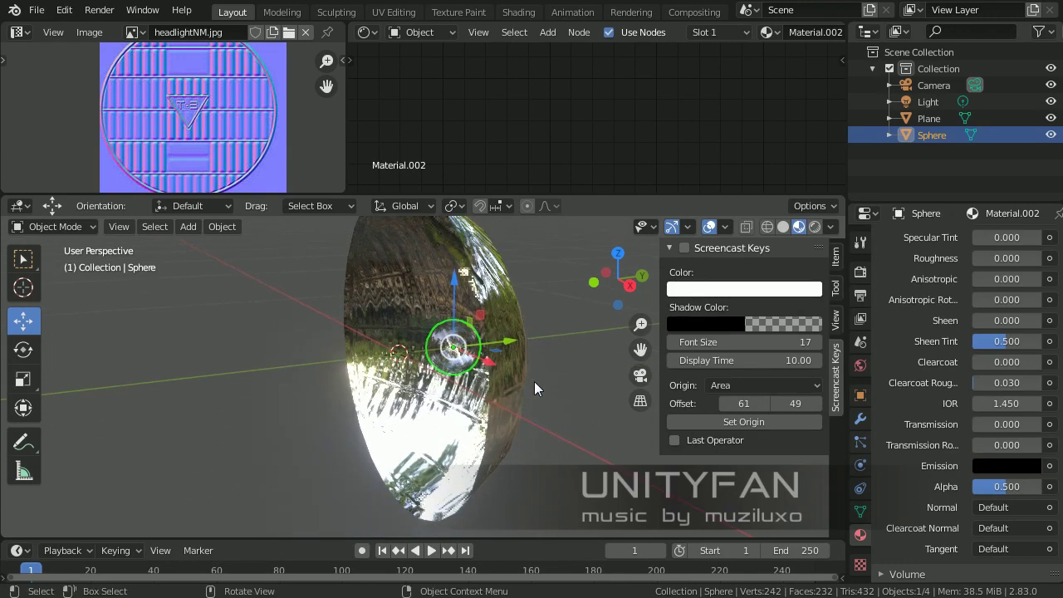
Step: Duplicate a single edge at the top of the reflector's rim and move the copy forward, away from the bowl
left_click(499, 396)
scroll(404, 386, "down", 2)
middle_click_drag(405, 340, 402, 364, "shift")
scroll(420, 372, "up", 2)
key("Tab")
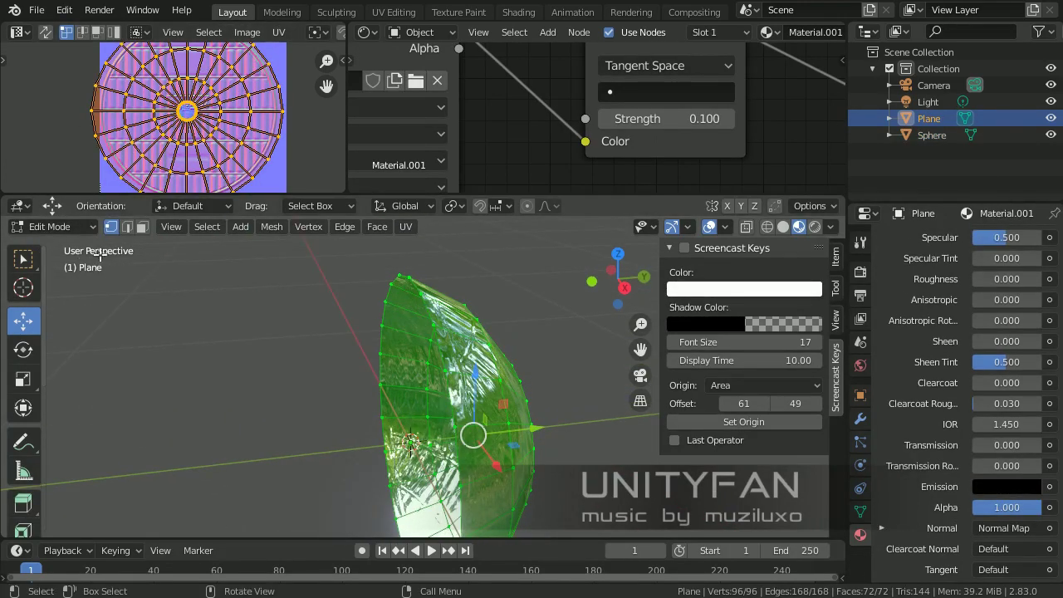
left_click(431, 291)
middle_click_drag(431, 290, 390, 295)
key("shift+d")
right_click(480, 314)
left_click_drag(505, 296, 401, 297)
middle_click_drag(380, 302, 436, 303)
Step: Separate the duplicated edge from the reflector into its own object and select that object
key("p")
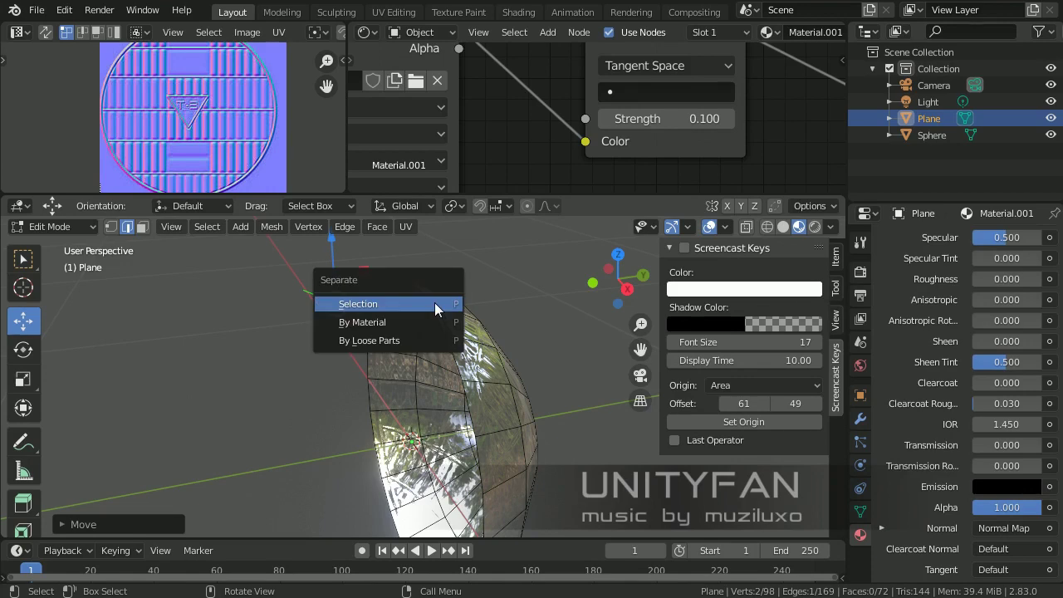
left_click(434, 302)
key("Tab")
left_click(362, 317)
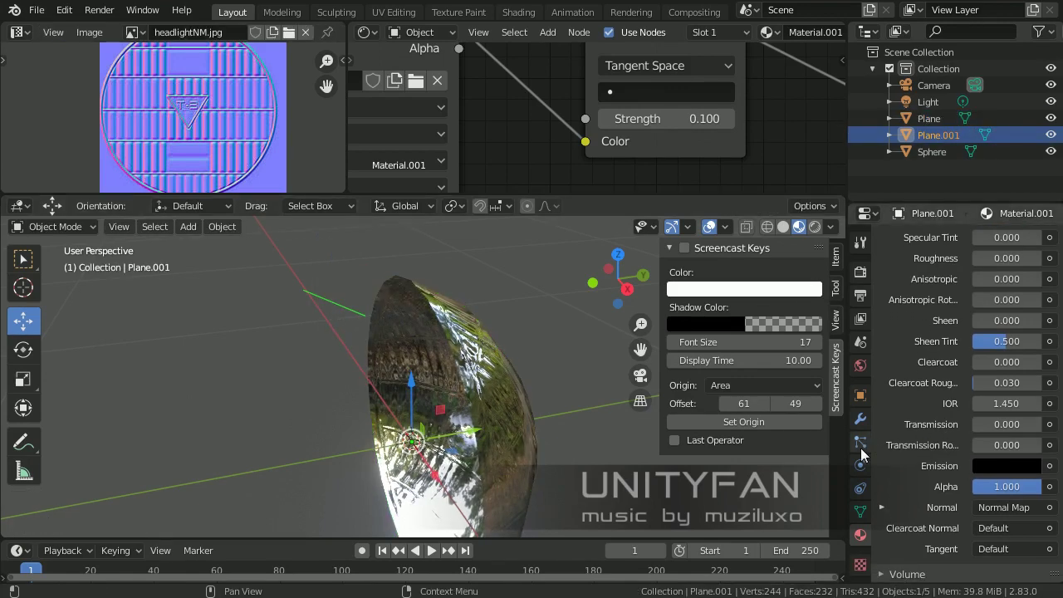
Step: Add a Screw modifier to the separated edge and set its axis to Y to sweep a ring
left_click(861, 419)
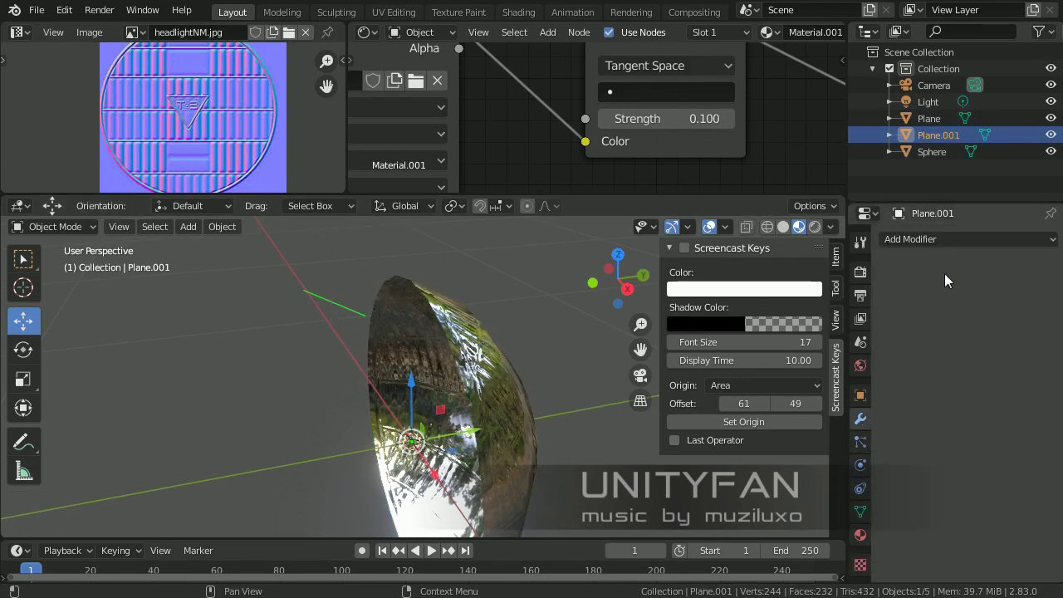
left_click(936, 240)
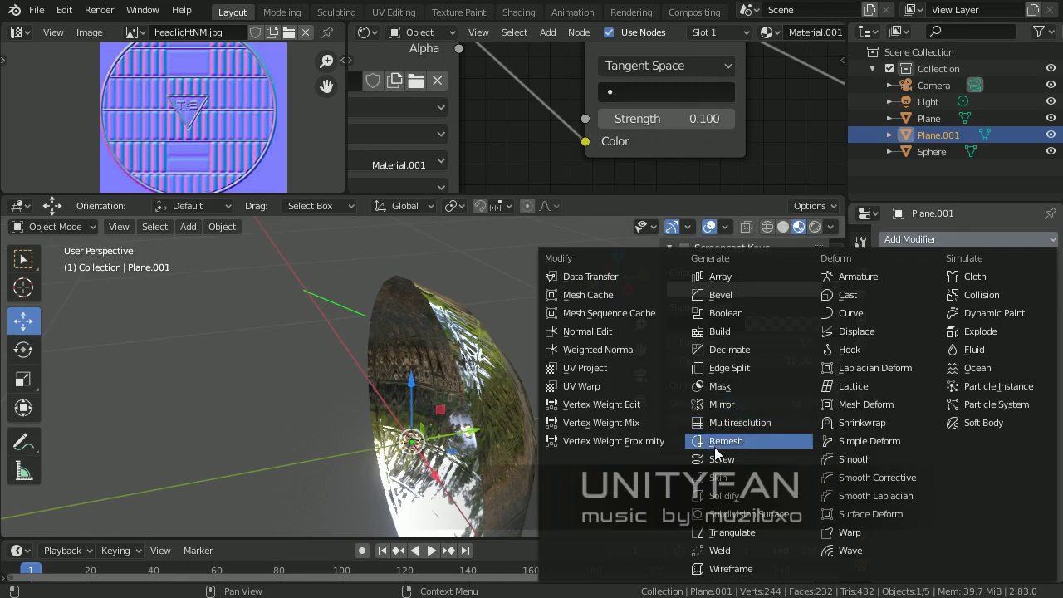
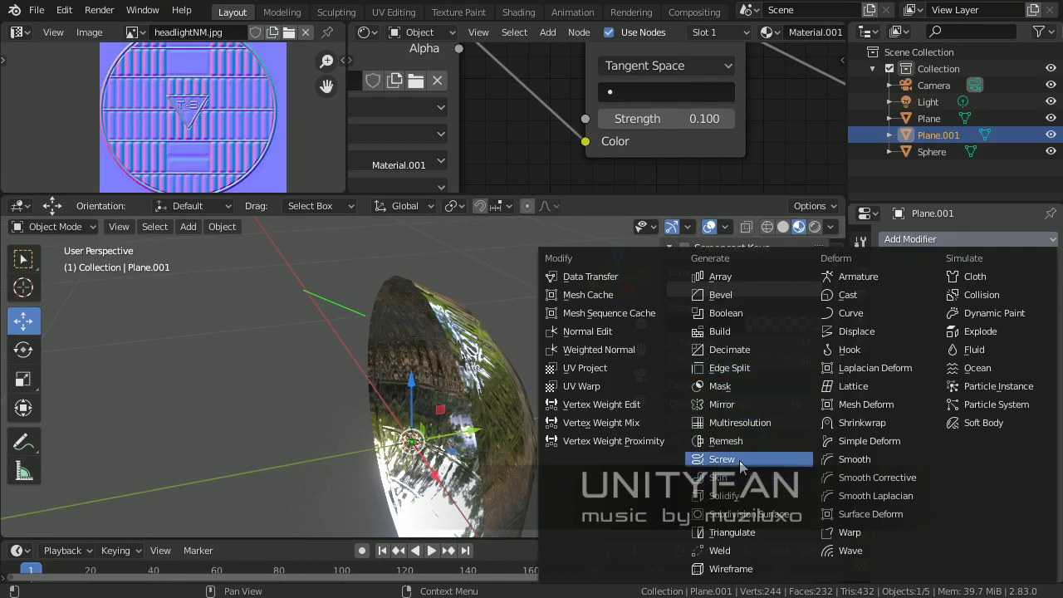
left_click(727, 459)
middle_click_drag(432, 376, 416, 379, "shift")
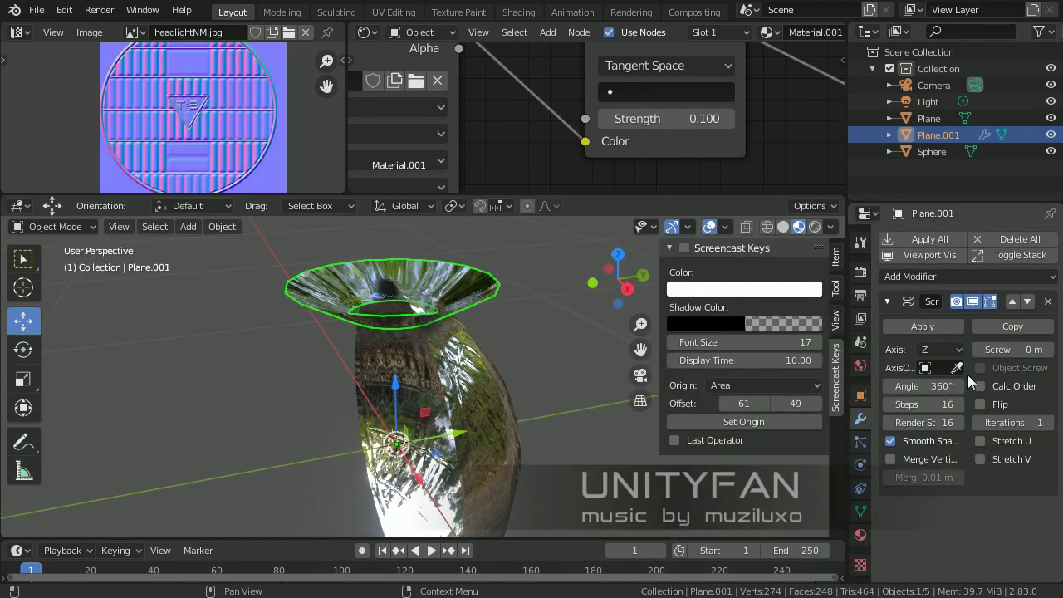
left_click(949, 350)
left_click(932, 369)
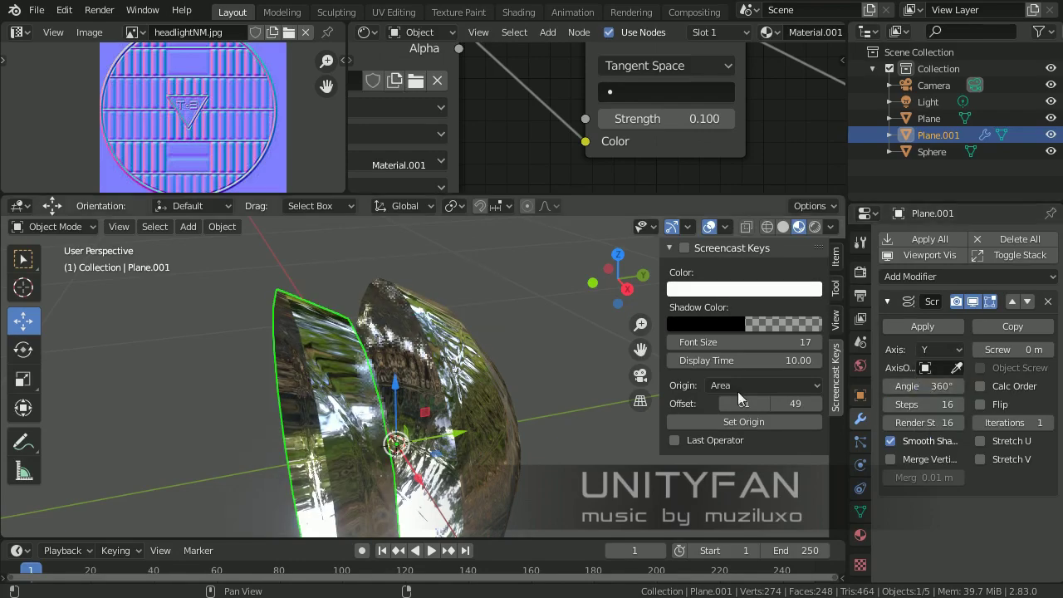
middle_click_drag(461, 320, 424, 353)
key("Tab")
middle_click_drag(349, 363, 390, 403)
key("Tab")
scroll(454, 372, "up", 1)
Step: Assign the bulb sphere's transparent material, Material.002, to the new ring in front of the reflector
left_click(434, 382)
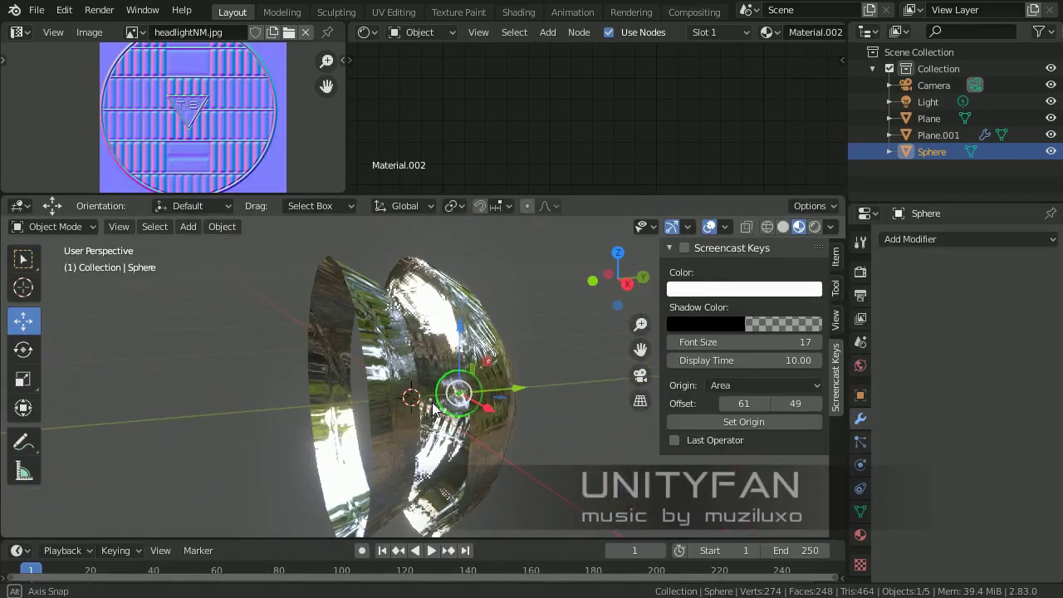
left_click(860, 535)
scroll(897, 382, "up", 10)
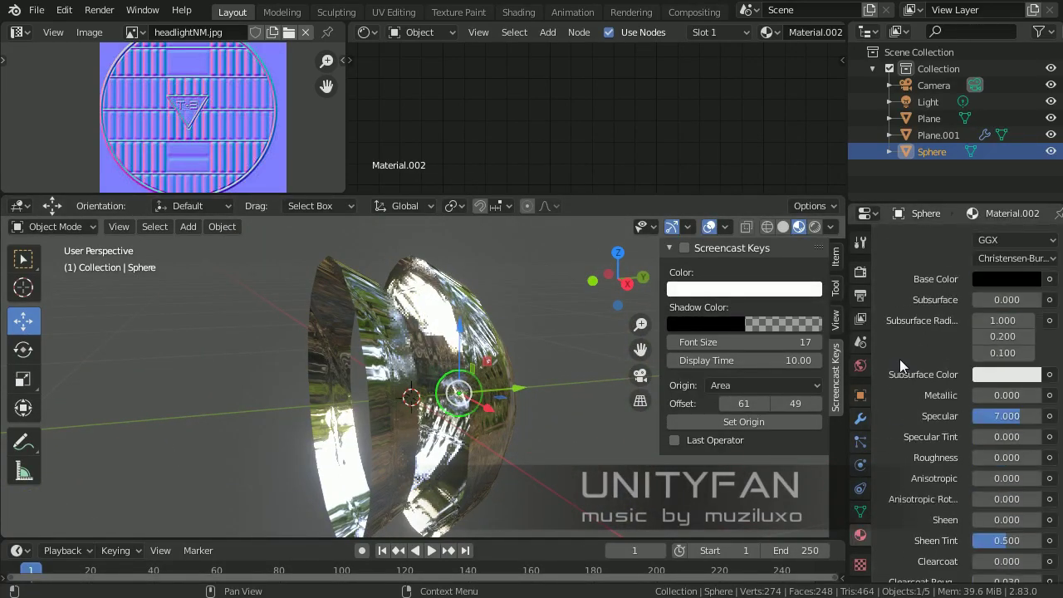
left_click_drag(888, 309, 363, 301)
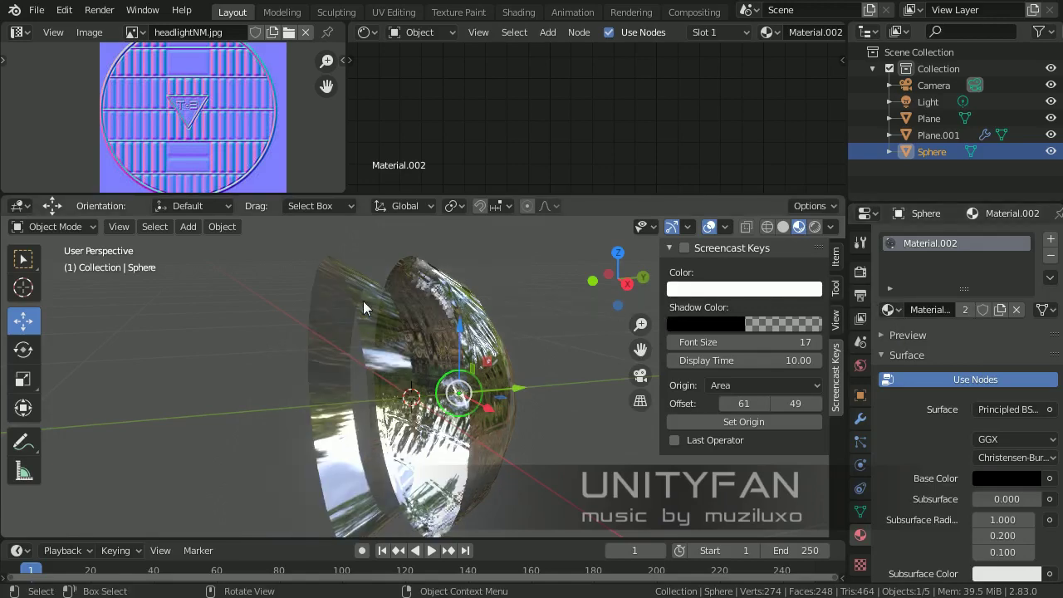
middle_click_drag(363, 300, 341, 324)
Step: In the ring's mesh, move the front profile vertex down toward the axis and the rear one up to the reflector's rim
left_click(413, 323)
left_click(413, 323)
key("Tab")
scroll(344, 321, "up", 1)
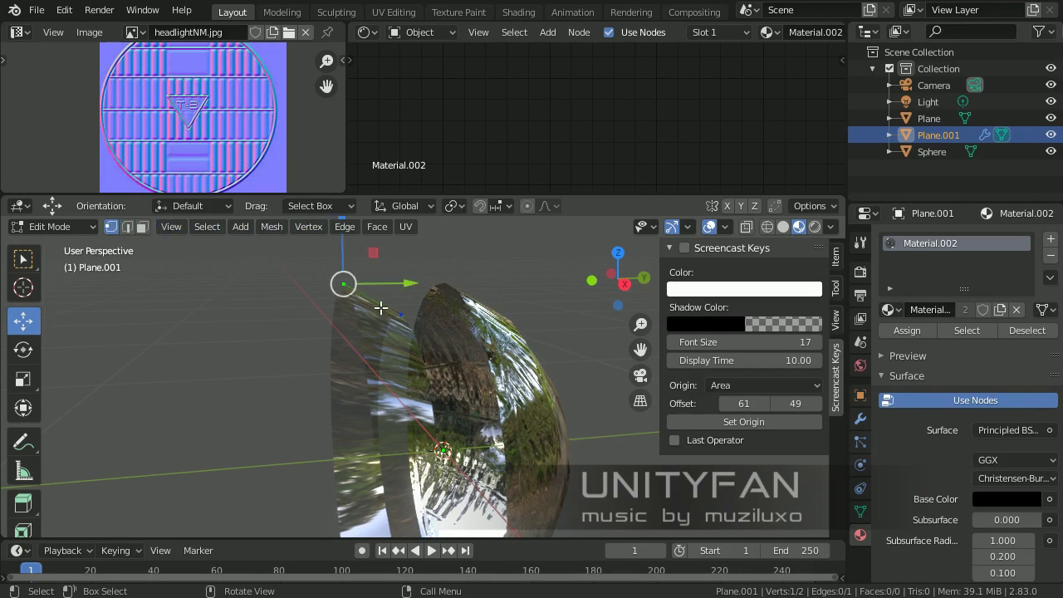
left_click_drag(370, 271, 430, 282)
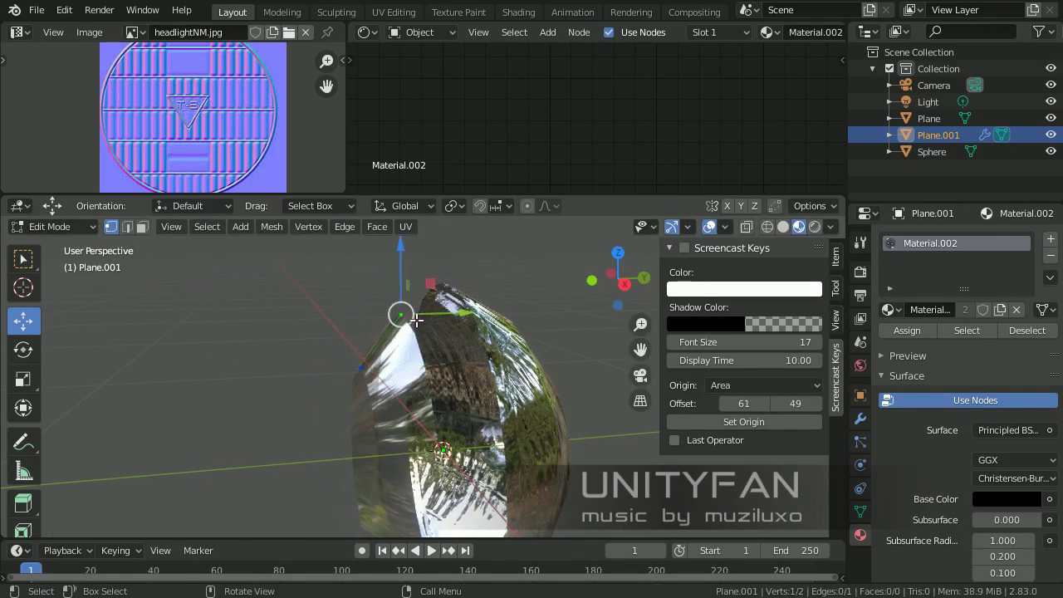
middle_click_drag(416, 332, 382, 308, "shift")
left_click_drag(394, 256, 412, 227)
Step: Extrude the profile vertex at the reflector's rim and shift the new vertex back toward the reflector
middle_click_drag(423, 272, 398, 302, "shift")
scroll(398, 303, "up", 1)
key("e")
left_click(409, 300)
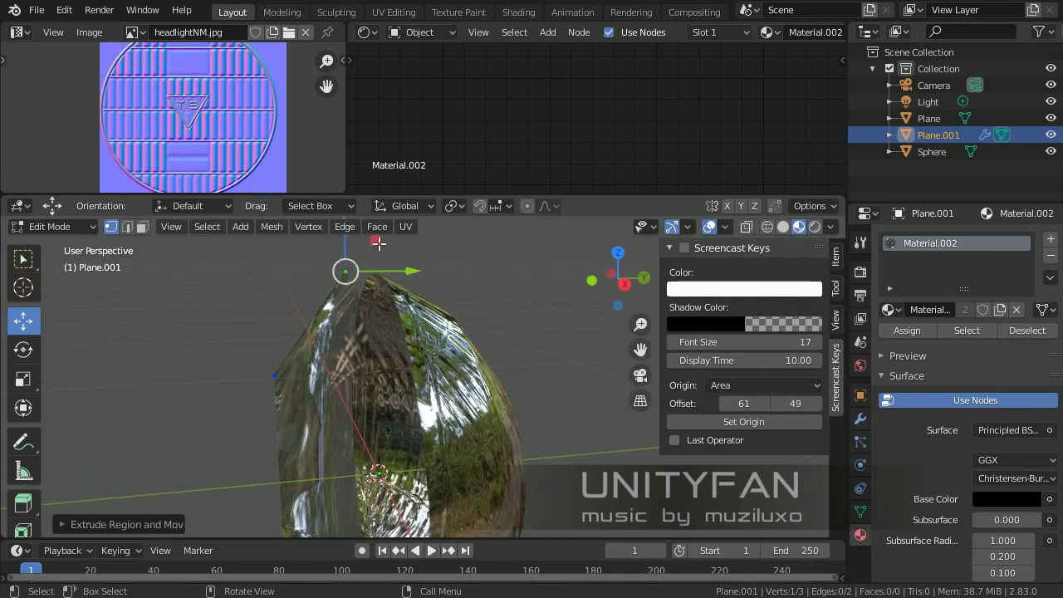
left_click_drag(379, 243, 400, 244)
Step: Adjust the glass profile's front vertex, extrude it, and move the new vertex down toward the lens centre
middle_click_drag(349, 294, 427, 259)
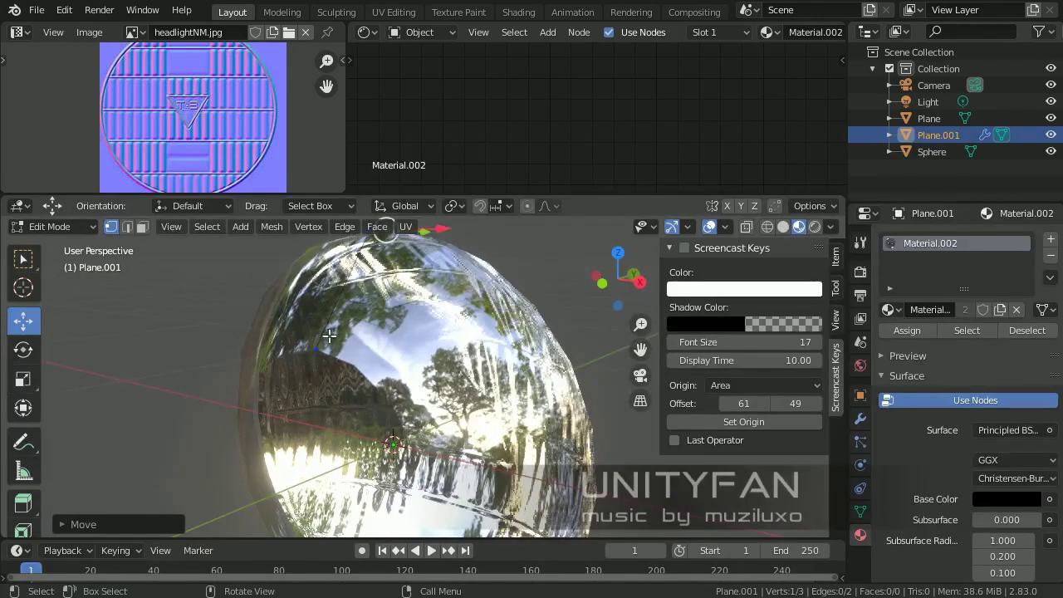
middle_click_drag(368, 373, 304, 354)
left_click_drag(317, 304, 346, 288)
middle_click_drag(331, 294, 335, 334)
key("e")
left_click(366, 304)
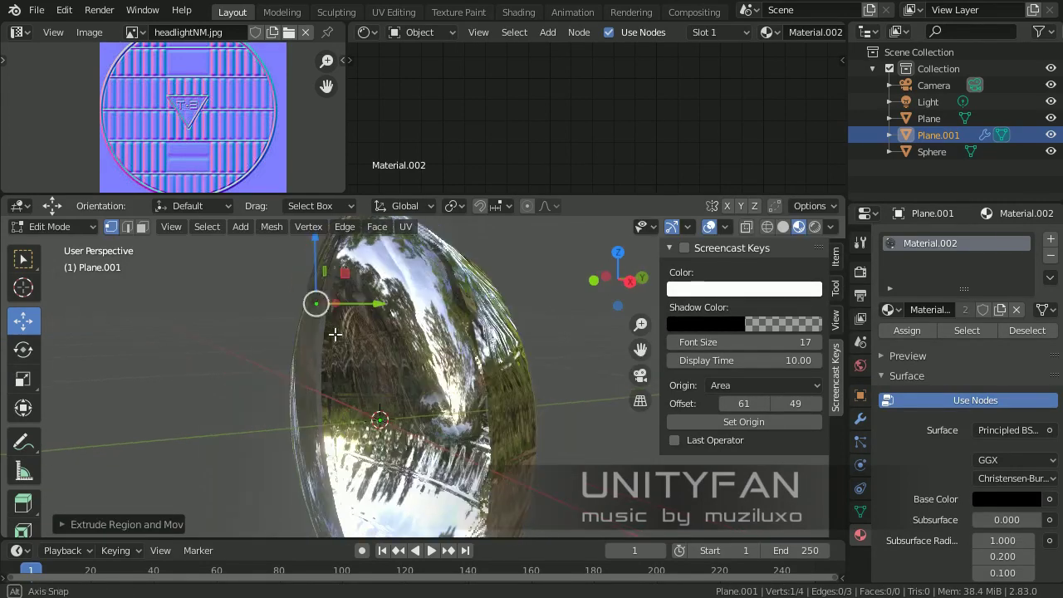
left_click_drag(345, 273, 338, 355)
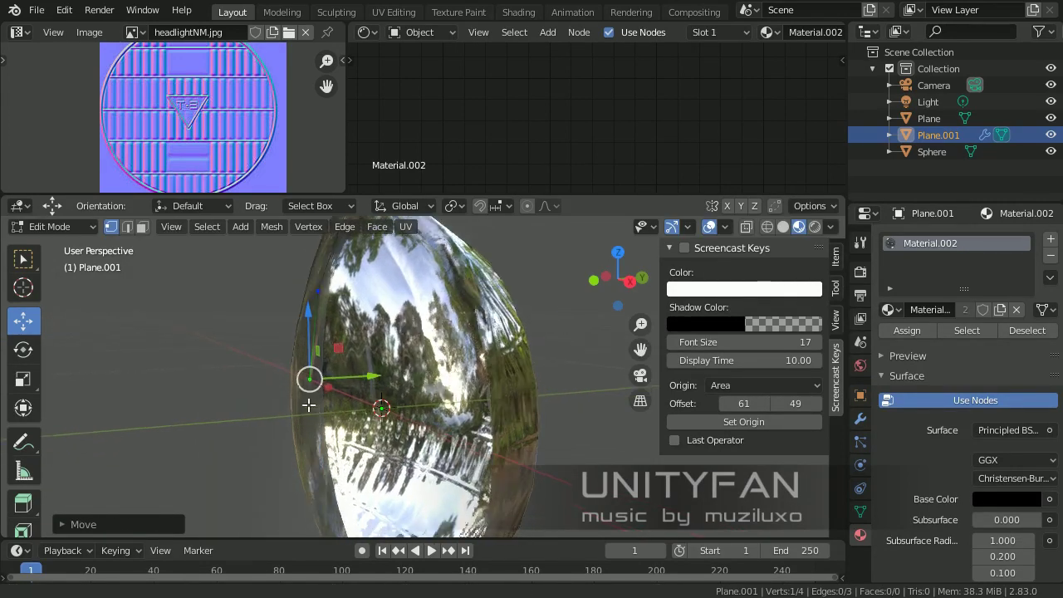
Step: Extrude the innermost profile vertex, lower it toward the axis, adjust its Z coordinate, and return to Object Mode with nothing selected
middle_click_drag(309, 406, 519, 371)
middle_click_drag(519, 372, 451, 383, "shift")
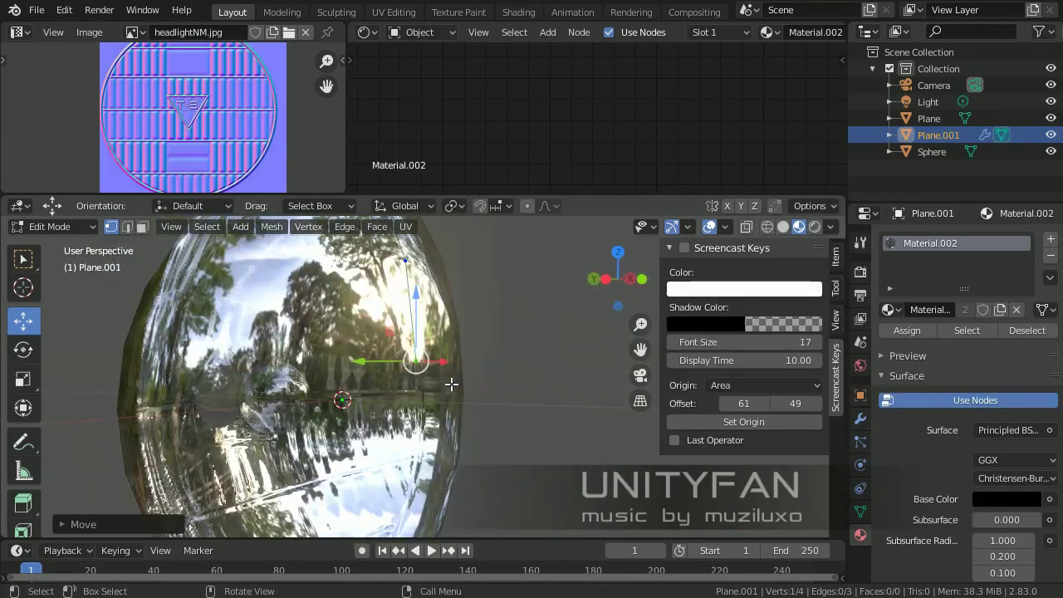
key("e")
right_click(452, 417)
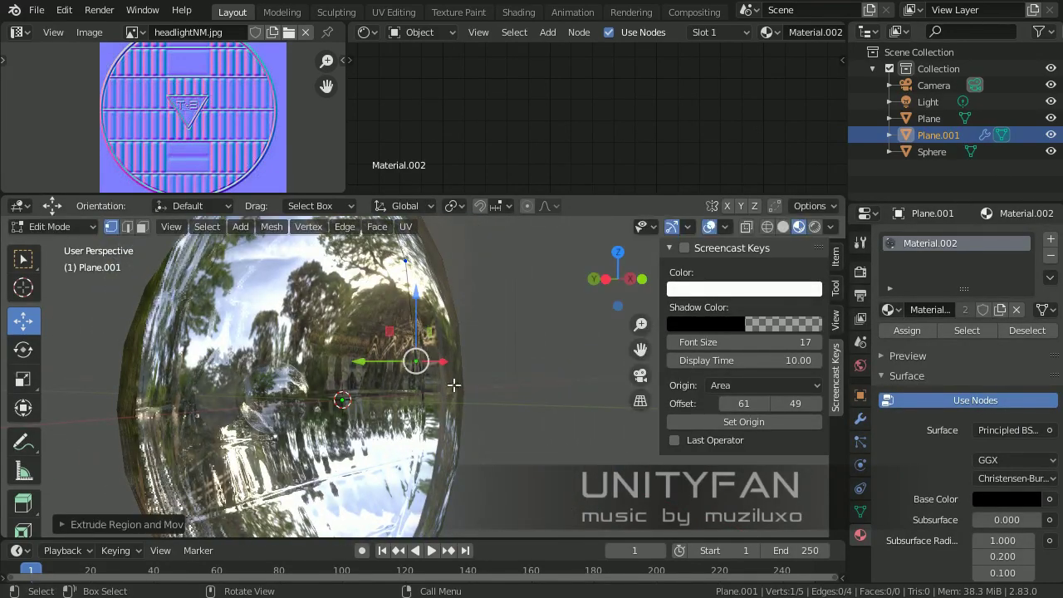
left_click_drag(413, 321, 413, 353)
middle_click_drag(659, 406, 645, 406)
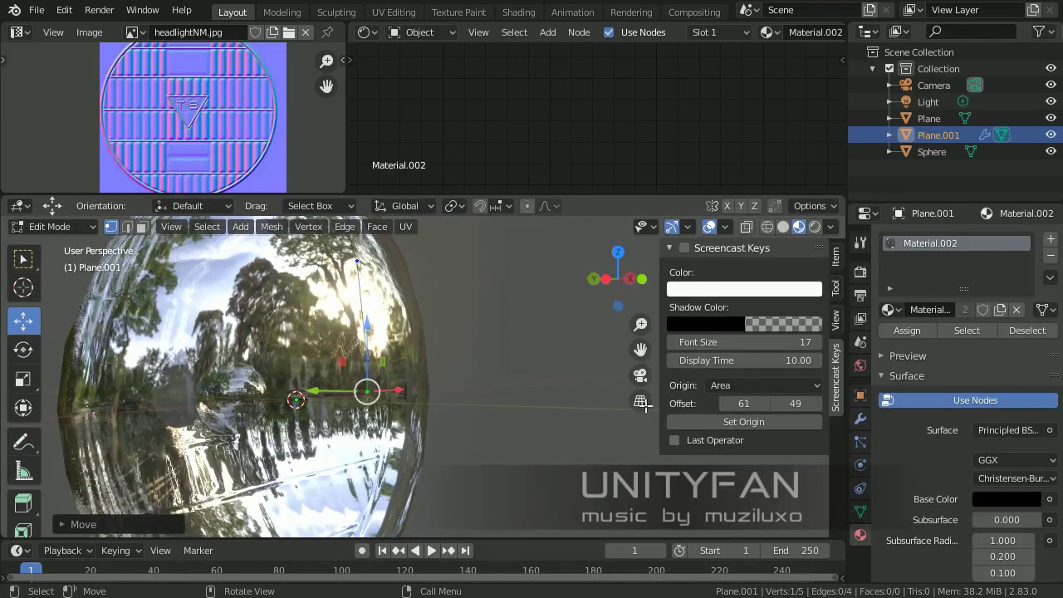
left_click(836, 259)
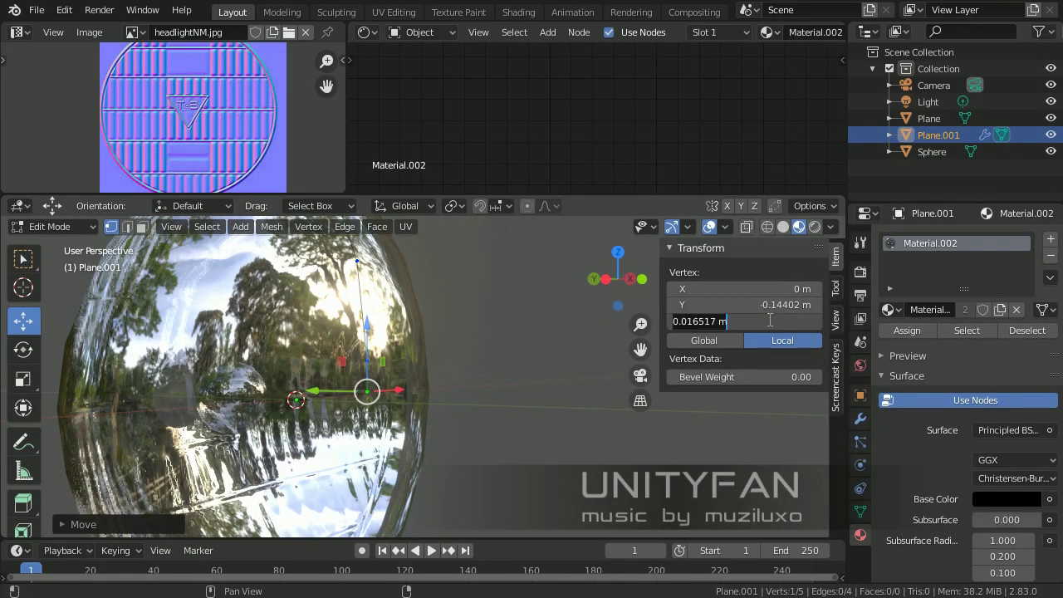
key("Tab")
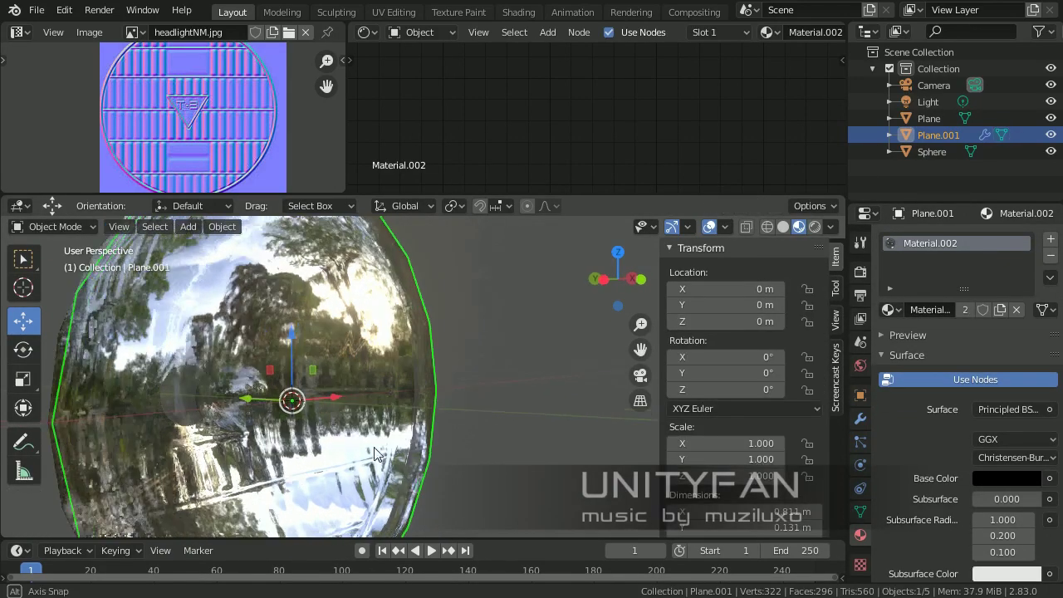
middle_click_drag(338, 491, 465, 416)
left_click(576, 446)
middle_click_drag(556, 436, 435, 391)
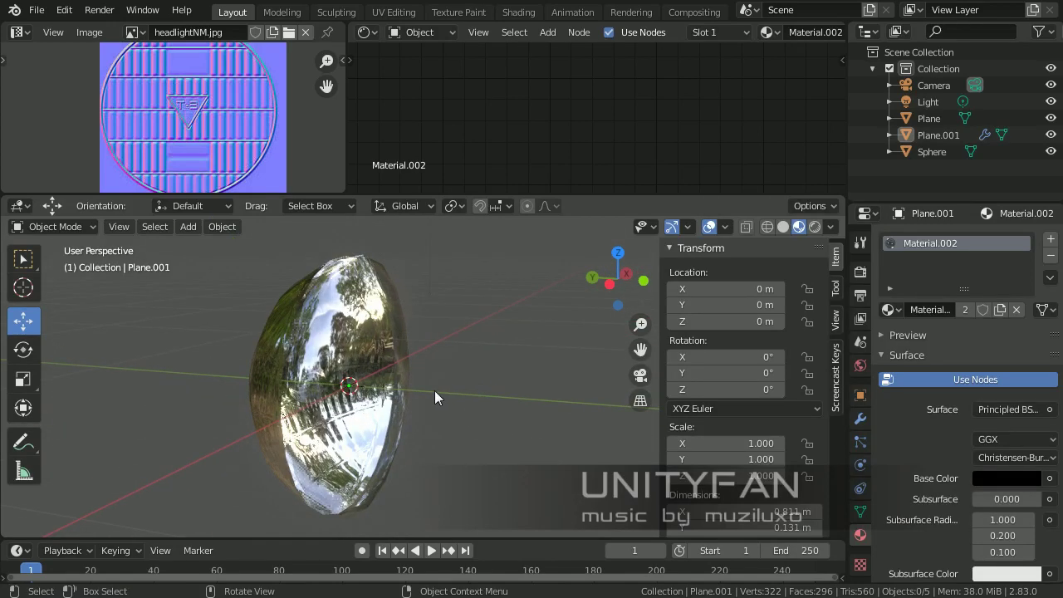
Step: Add a cylinder mesh with 24 vertices at the origin
left_click_drag(661, 323, 843, 333)
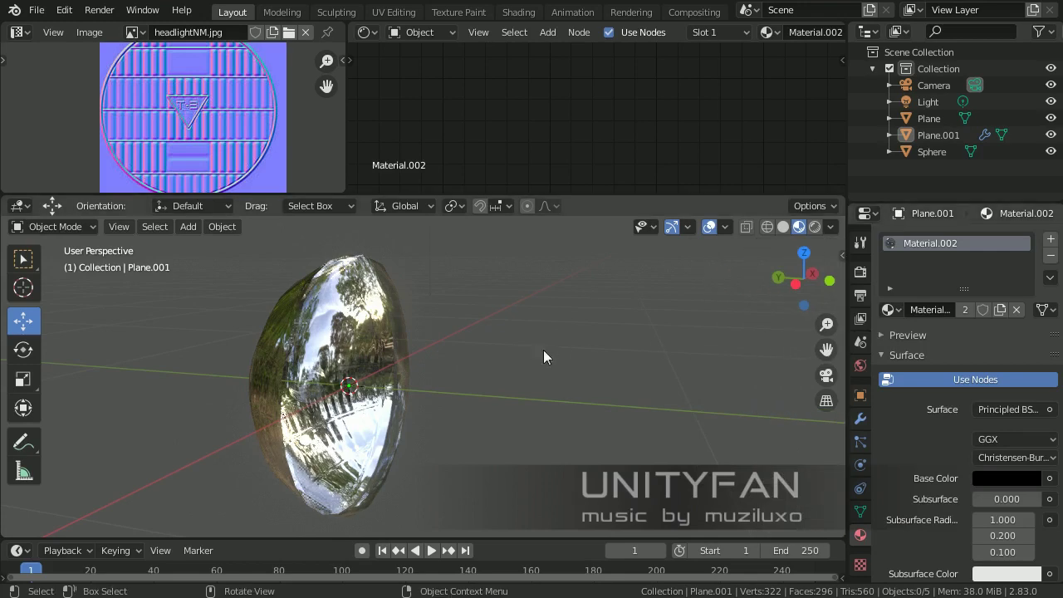
middle_click_drag(544, 350, 425, 415)
key("shift+a")
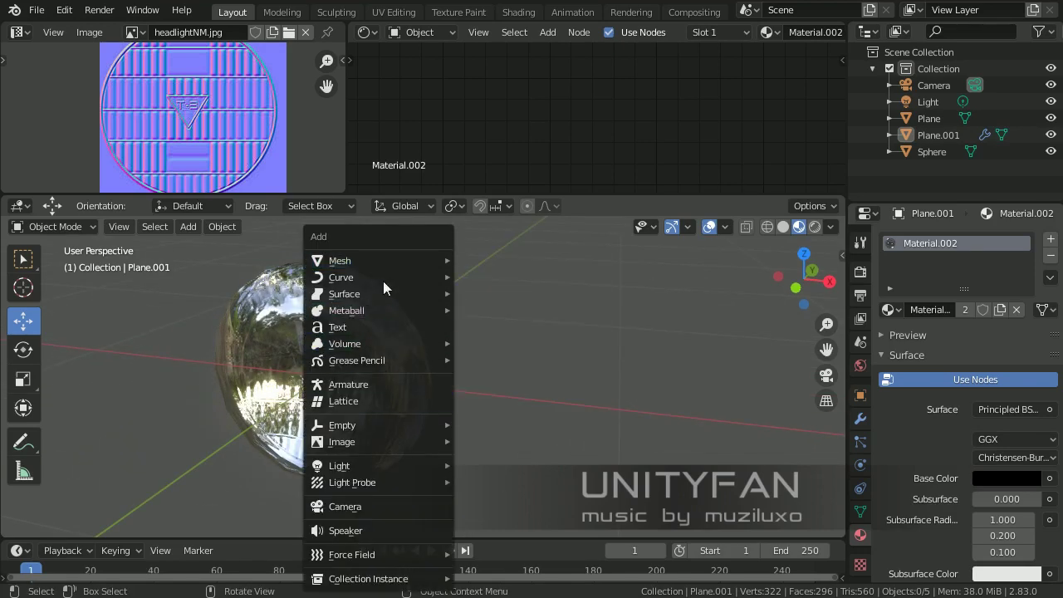
mouse_move(381, 268)
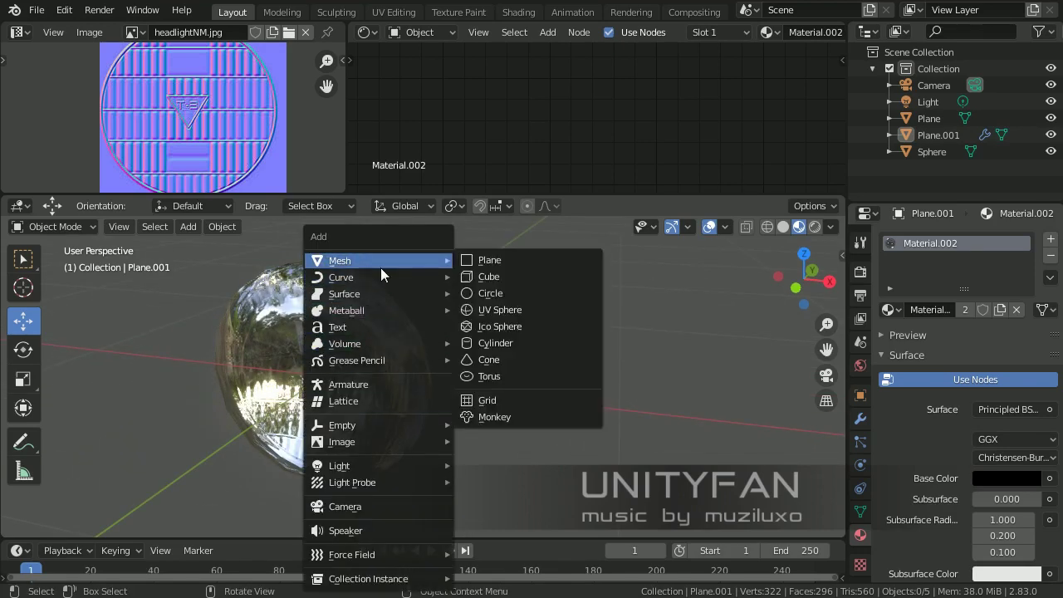
left_click(478, 342)
left_click(133, 522)
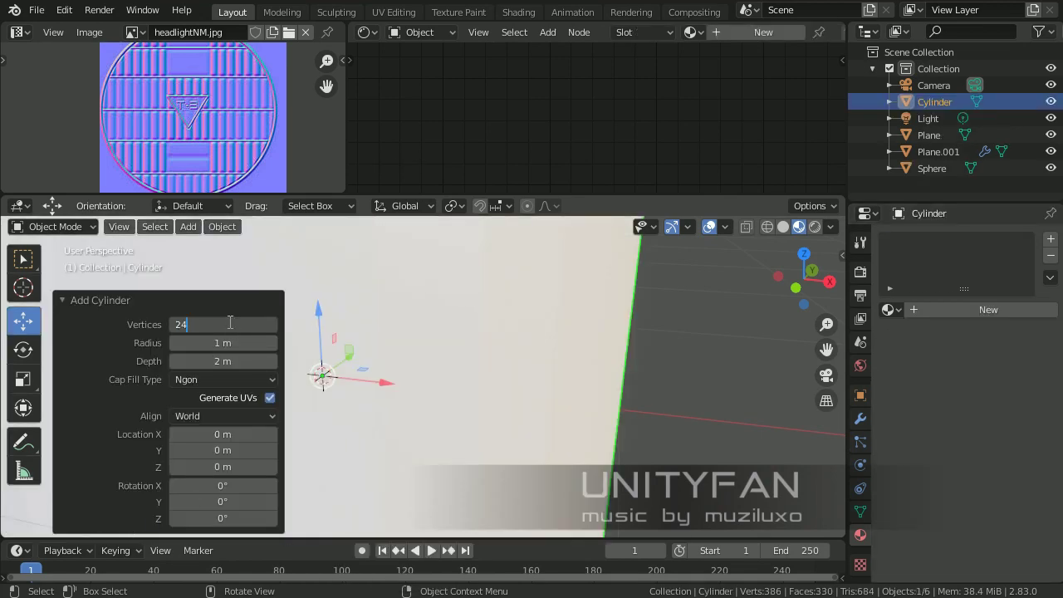
scroll(422, 391, "down", 5)
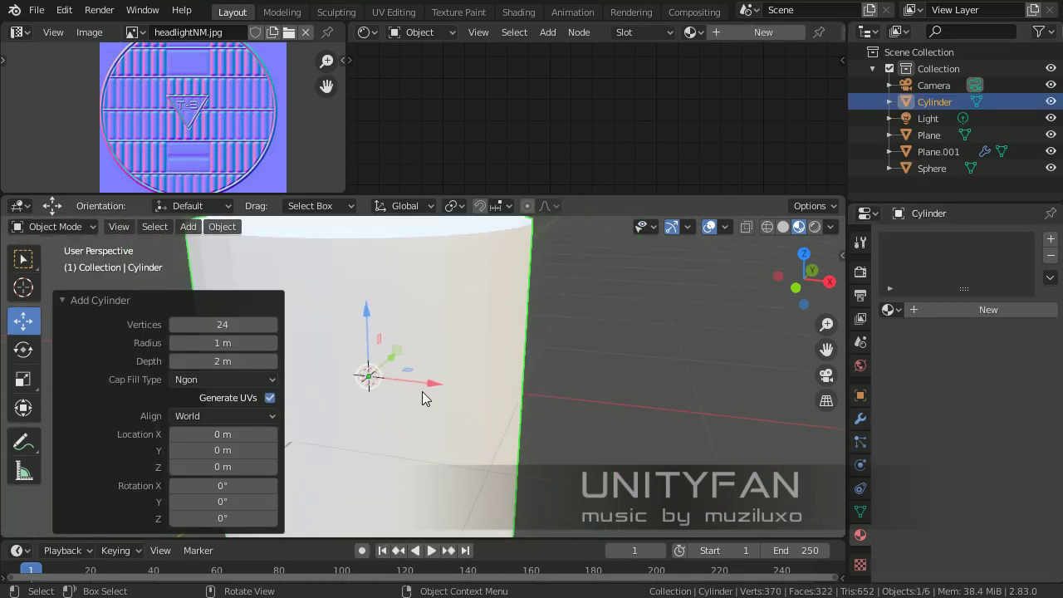
left_click(79, 297)
scroll(329, 330, "down", 4)
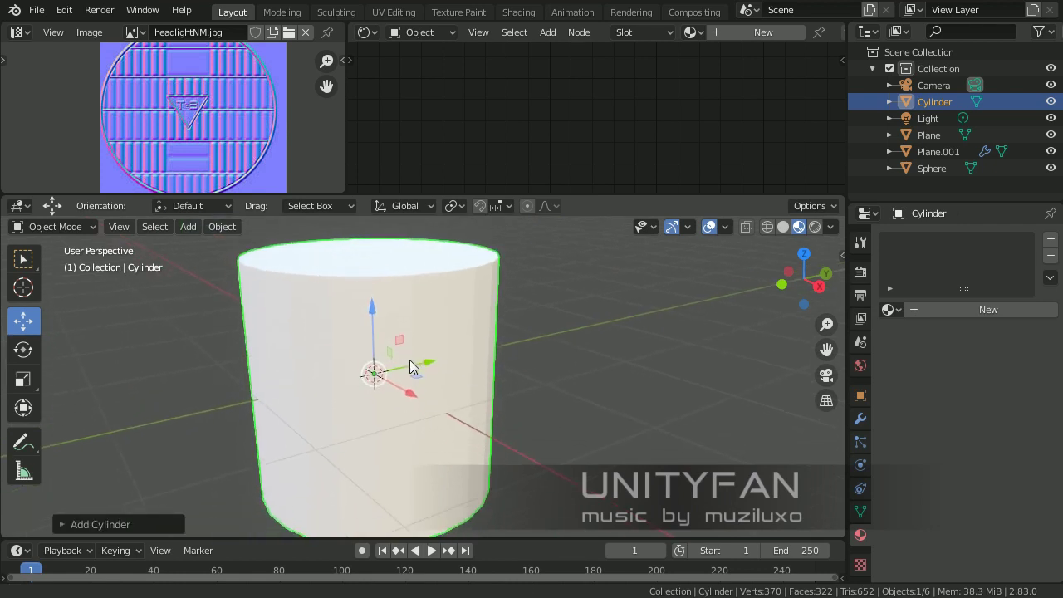
Step: Rotate the whole cylinder mesh about X in Edit Mode so that it lies along the Y axis
key("Tab")
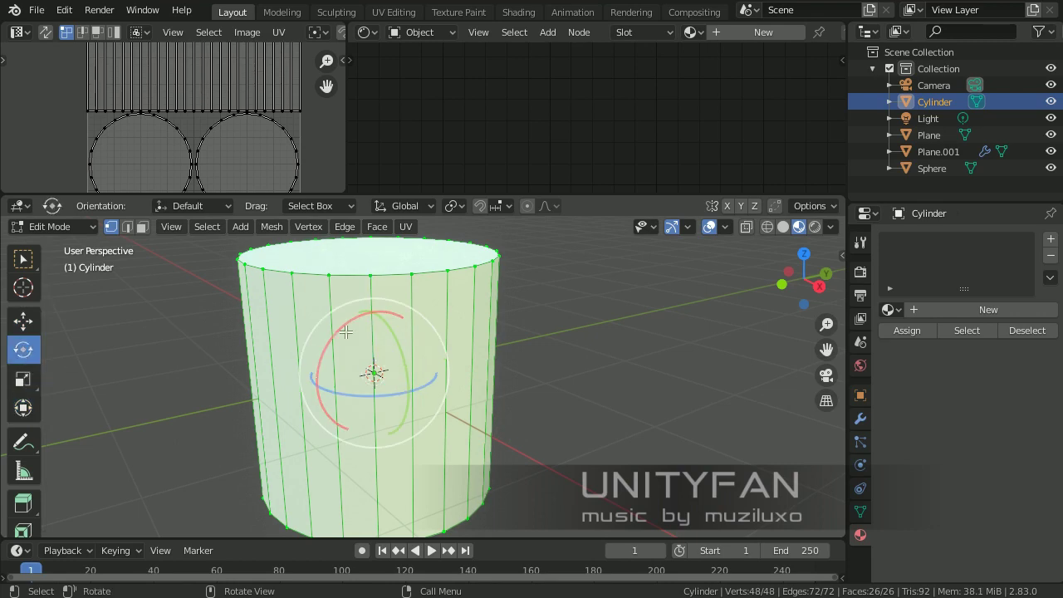
left_click_drag(346, 332, 296, 439, "ctrl")
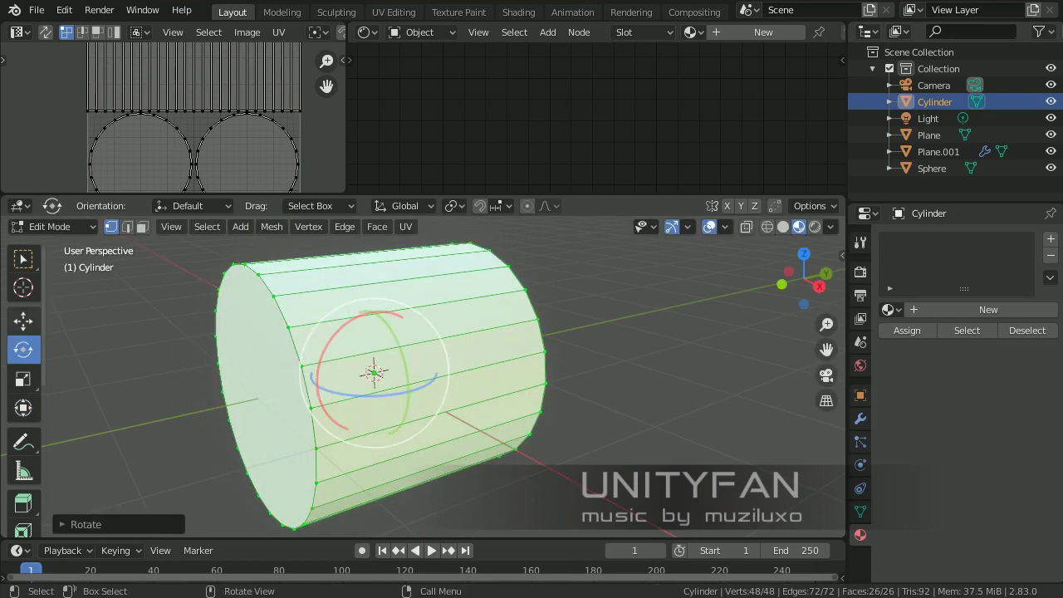
left_click(25, 327)
Step: Scale the cylinder's mesh down and move the object along Y until it stands clear of the headlight
middle_click_drag(373, 383, 437, 354)
key("Tab")
key("Tab")
scroll(438, 354, "down", 2)
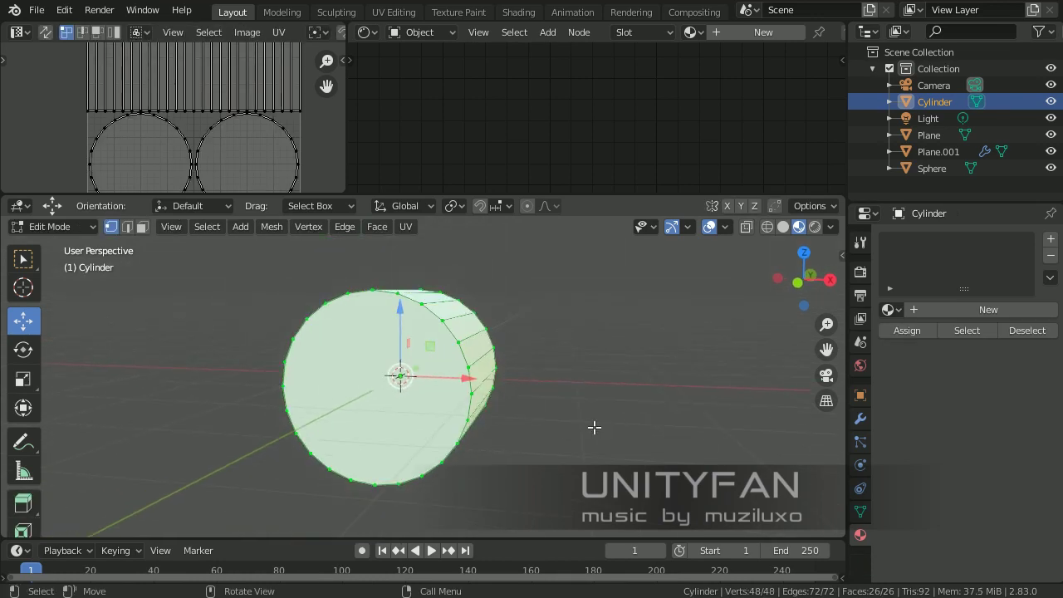
key("s")
left_click(483, 399)
scroll(474, 405, "up", 4)
key("Tab")
middle_click_drag(446, 408, 330, 414)
left_click_drag(397, 363, 285, 372)
Step: Resize the whole cylinder mesh in Edit Mode to suit the size of the headlight behind it
key("Tab")
middle_click_drag(282, 382, 456, 422)
key("s")
left_click(430, 409)
mouse_move(384, 406)
middle_mouse_down("shift")
mouse_move(433, 382)
mouse_move(394, 390)
middle_mouse_up("shift")
key("s")
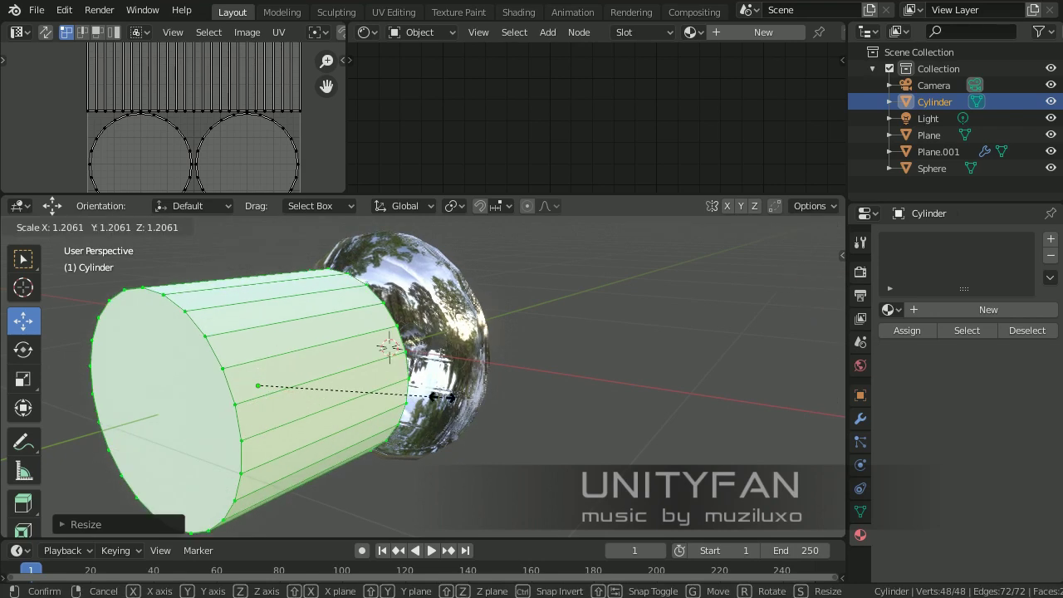
left_click(402, 391)
middle_click_drag(386, 354, 471, 322, "shift")
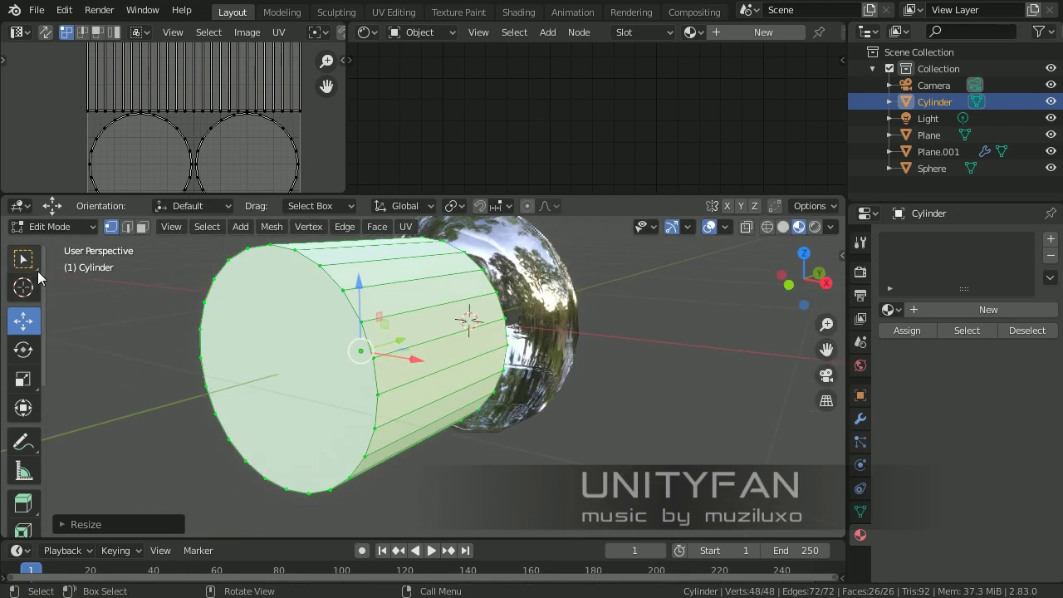
Step: Extrude the cylinder's front cap face outward a short way and scale it to about 0.79 for a tapered edge
left_click(337, 349)
middle_click_drag(338, 349, 355, 396)
key("e")
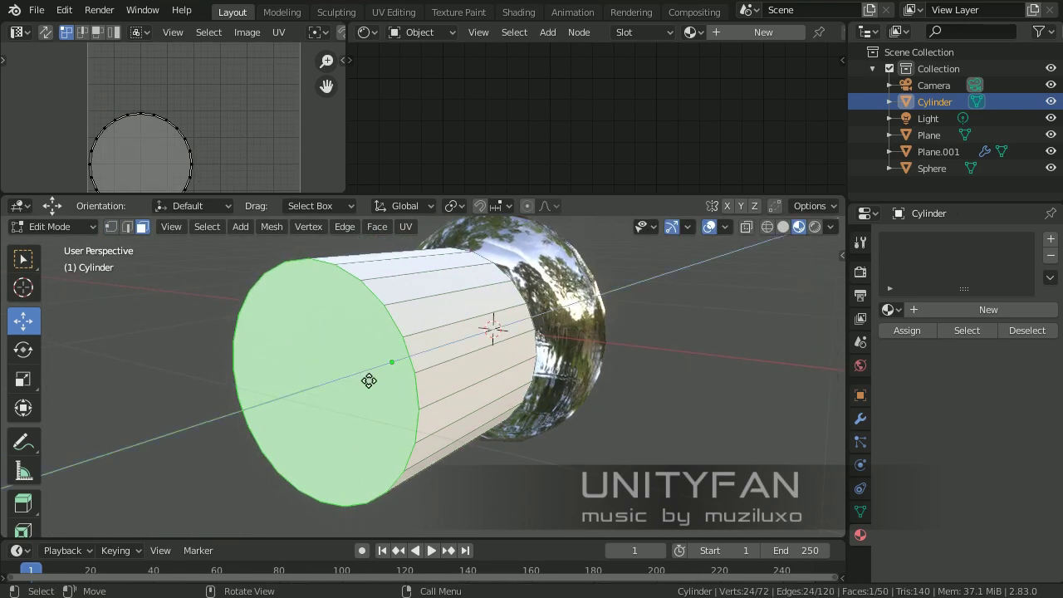
left_click(336, 392)
key("s")
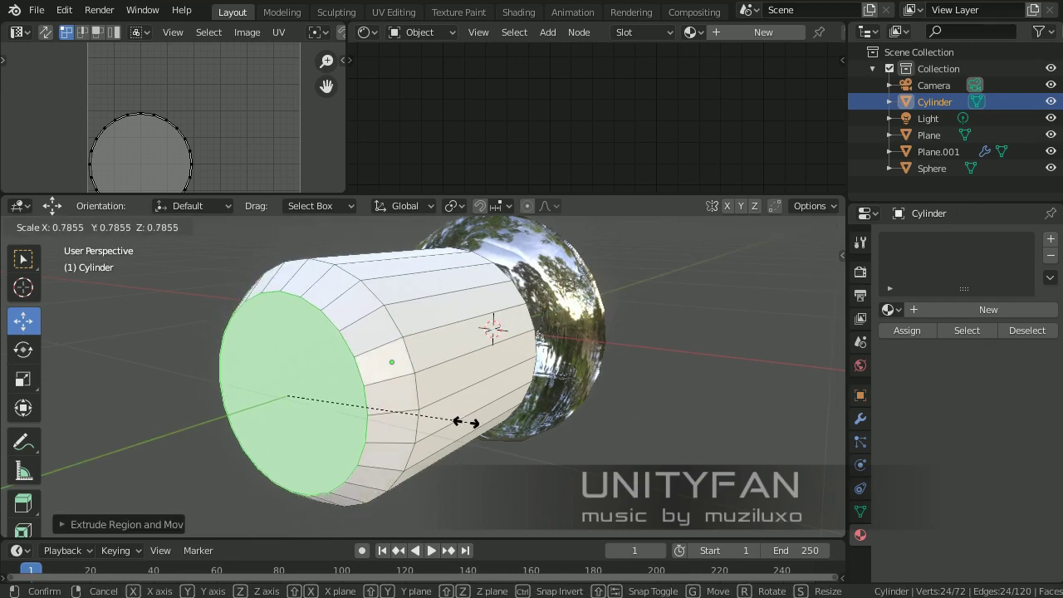
left_click(456, 420)
middle_click_drag(456, 421, 344, 414)
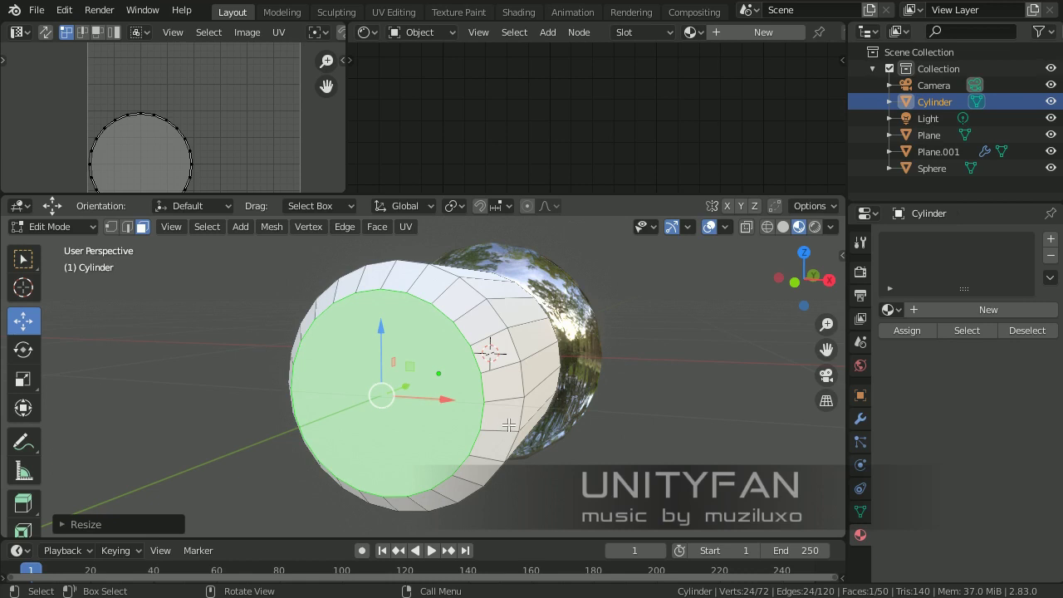
Step: Inset the front face to leave a narrow rim, extrude it into the cylinder, and shrink the recessed face
key("i")
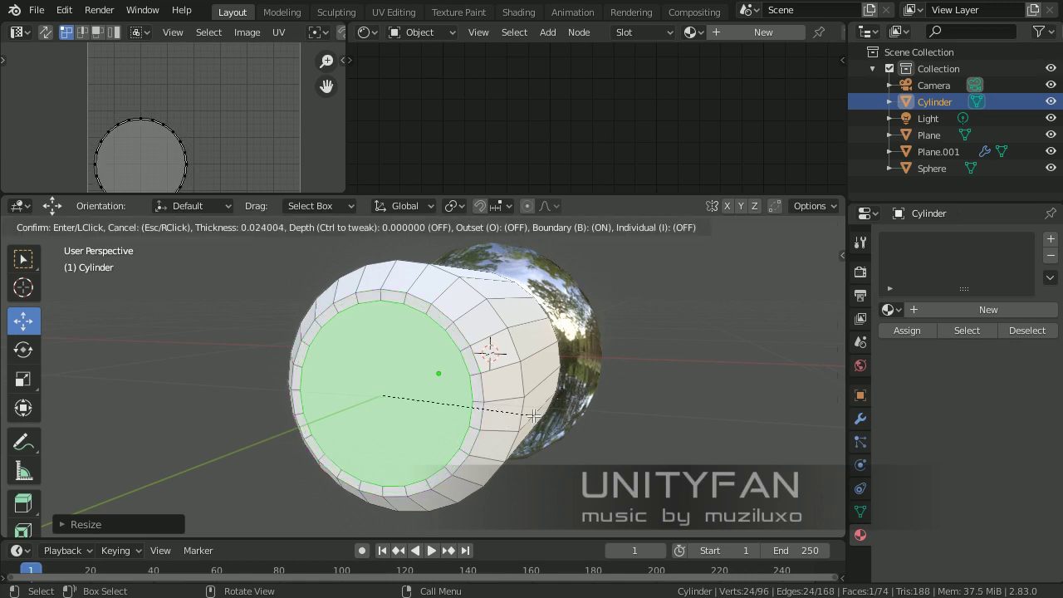
left_click(449, 414)
middle_click_drag(450, 414, 546, 419)
key("e")
left_click(404, 402)
left_click(499, 408)
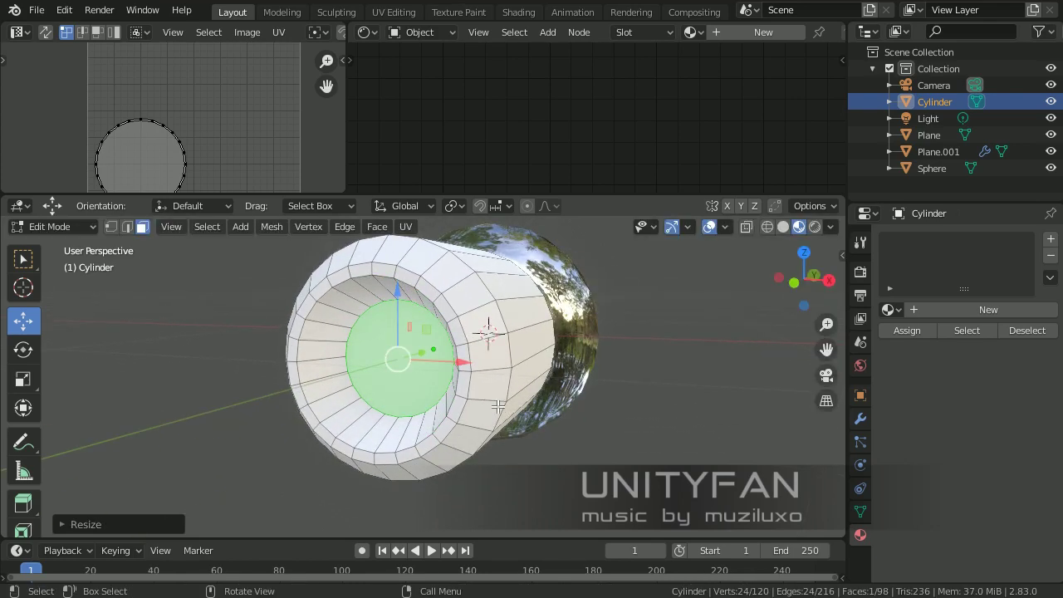
Step: Move the recessed inner face along Y toward the cylinder's opening to make the cavity shallower
middle_click_drag(482, 406, 424, 367)
scroll(340, 371, "up", 3)
left_click_drag(326, 355, 295, 362)
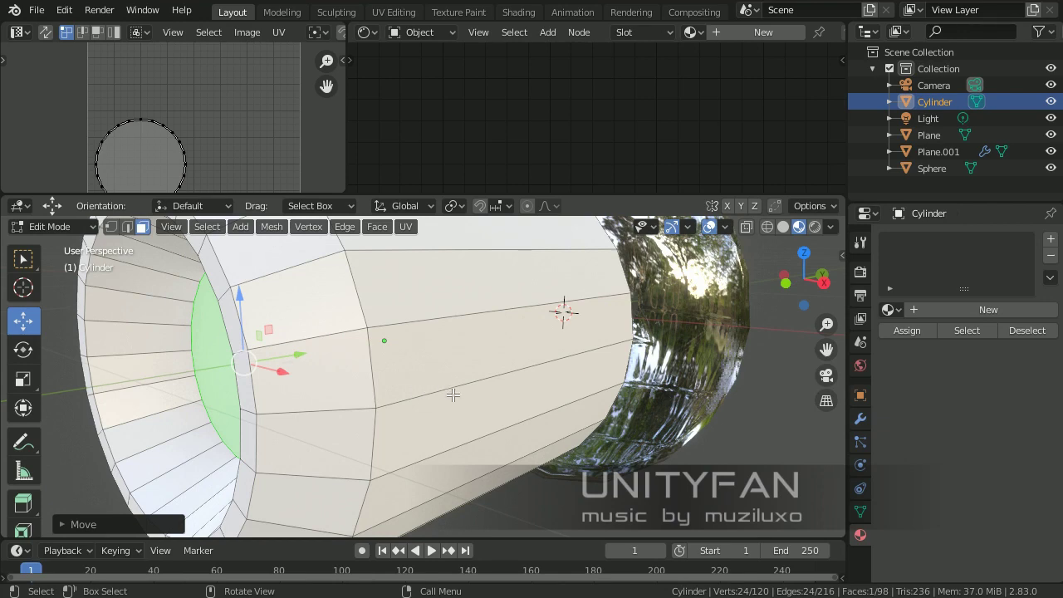
Step: Duplicate the recessed face and move the copy along Y out in front of the cylinder's opening
scroll(440, 394, "down", 3)
middle_click_drag(378, 390, 357, 375)
scroll(453, 385, "up", 3)
key("shift+d")
right_click(424, 375)
scroll(384, 384, "down", 3)
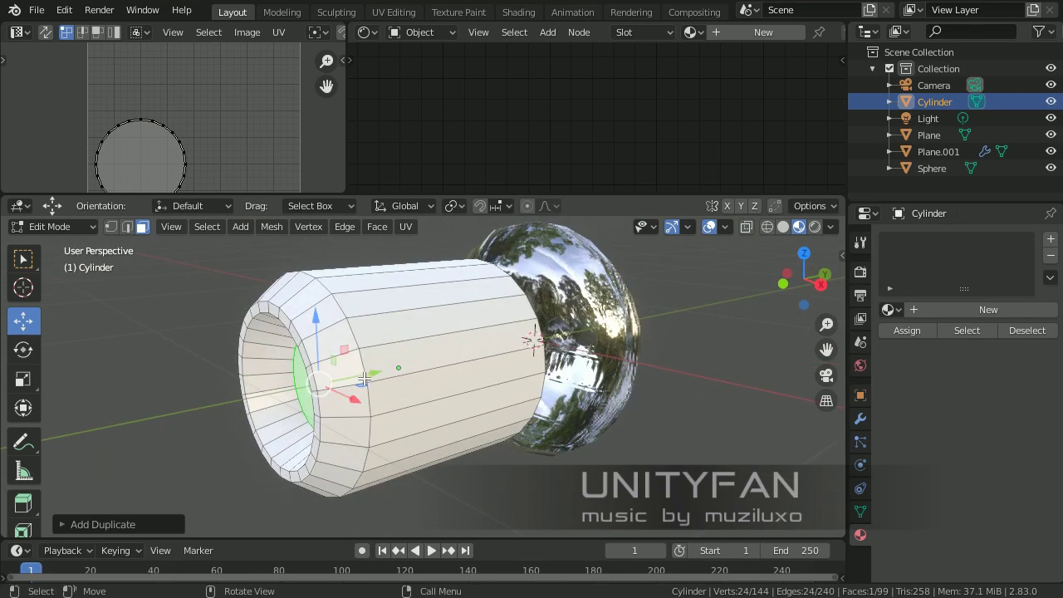
left_click_drag(346, 376, 186, 395)
Step: Inset the recessed face inside the cylinder and push the inner face deeper along Y
middle_click_drag(193, 394, 251, 370)
scroll(274, 365, "up", 3)
left_click(330, 355)
middle_click_drag(330, 360, 380, 407)
key("i")
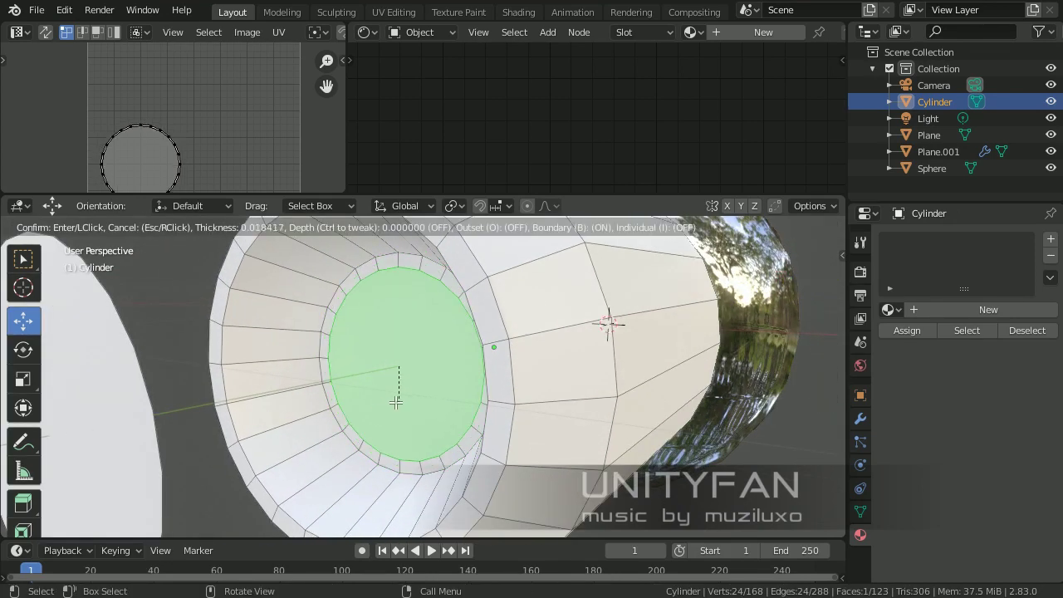
left_click(418, 358)
middle_click_drag(418, 359, 387, 371)
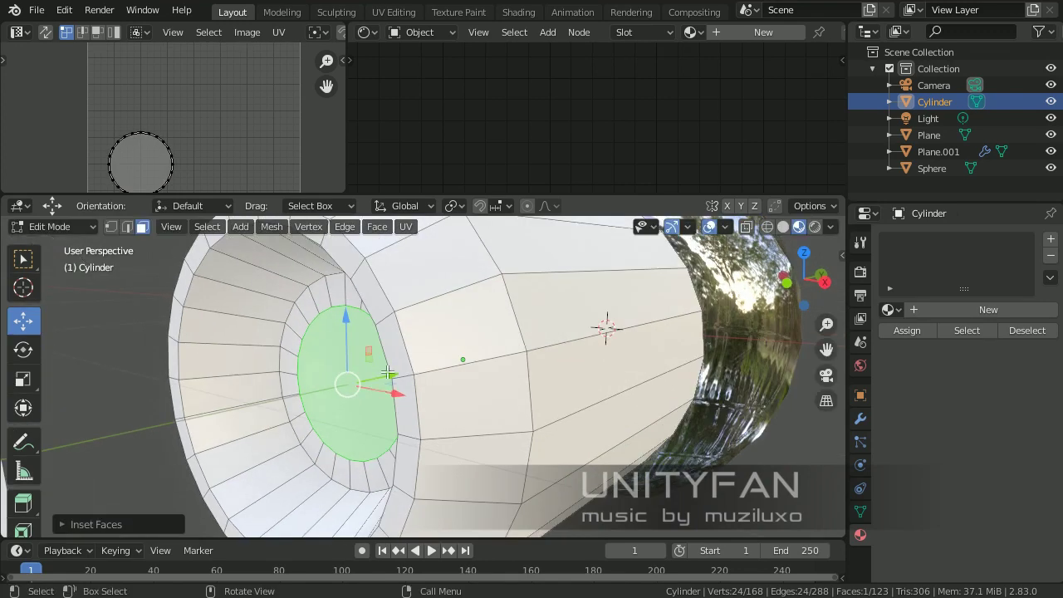
left_click_drag(390, 373, 422, 360)
Step: Return to Object Mode and apply Shade Smooth to the cylinder
scroll(421, 361, "down", 5)
mouse_move(421, 362)
middle_mouse_down()
mouse_move(440, 382)
mouse_move(427, 404)
mouse_move(373, 387)
mouse_move(424, 373)
middle_mouse_up()
key("Tab")
scroll(426, 400, "up", 3)
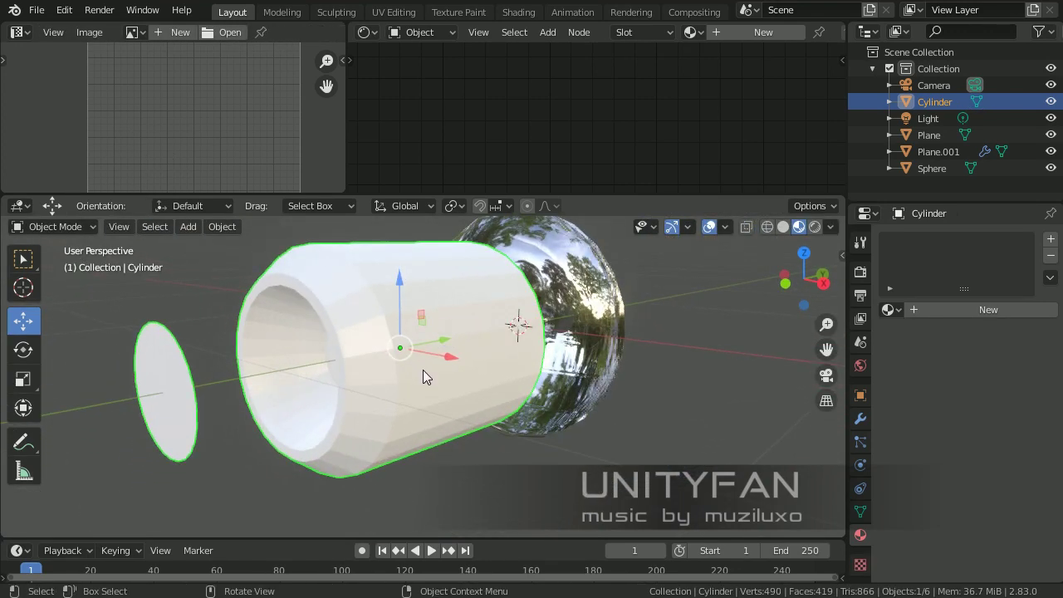
right_click(423, 372)
right_click(287, 300)
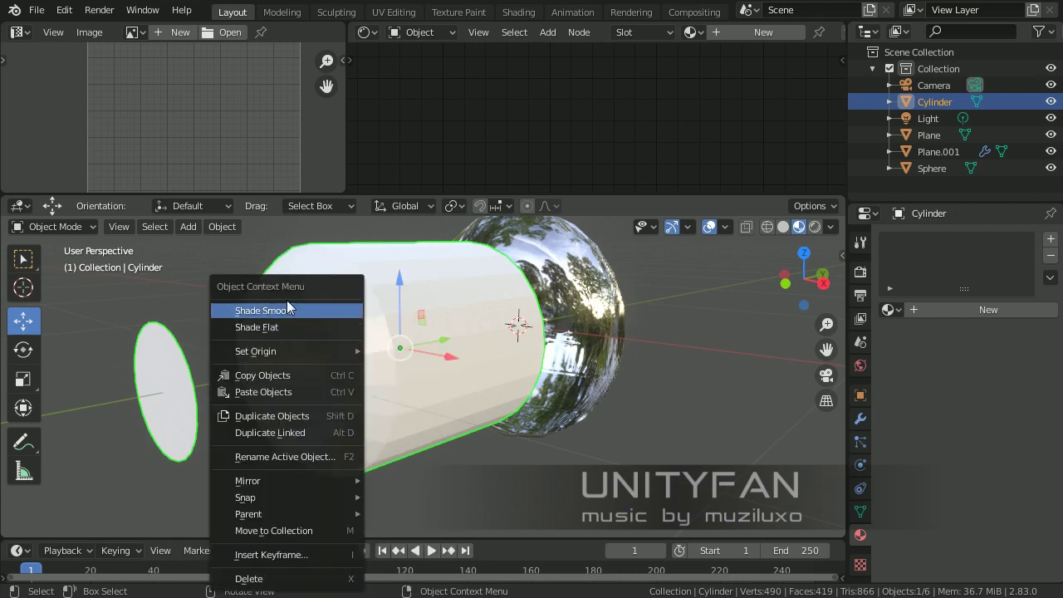
Step: Delete the innermost recessed face at the bottom of the cylinder's cavity
middle_click_drag(368, 344, 420, 404)
key("Tab")
left_click(285, 362)
key("x")
left_click(283, 362)
key("Tab")
key("Tab")
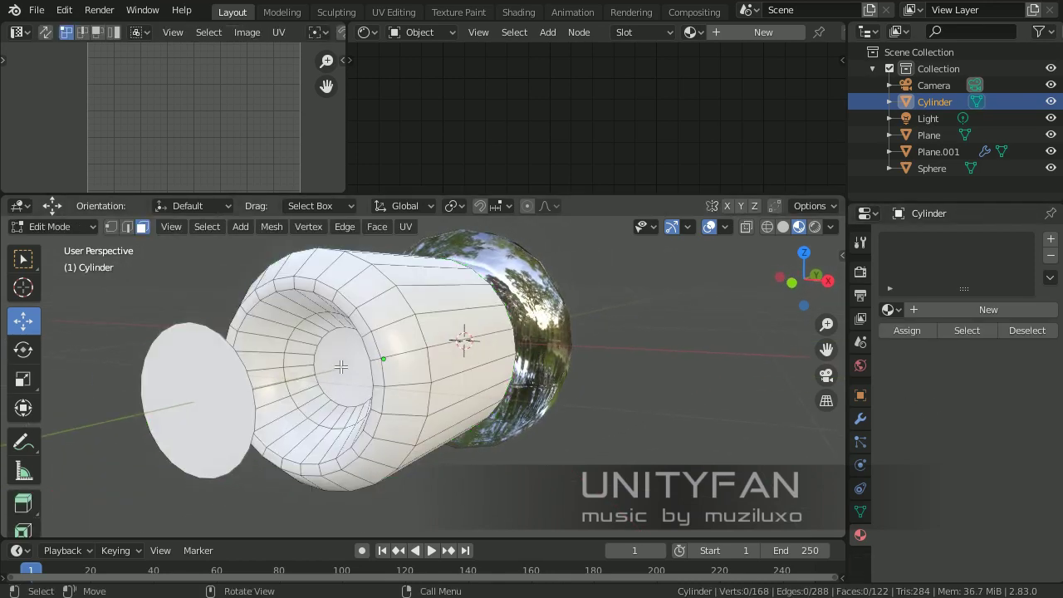
Step: Delete the cylinder's rear cap face through the open cavity and return to Object Mode
middle_click_drag(333, 384, 365, 384)
left_click(370, 378)
key("x")
left_click(375, 379)
scroll(360, 386, "up", 3)
key("Tab")
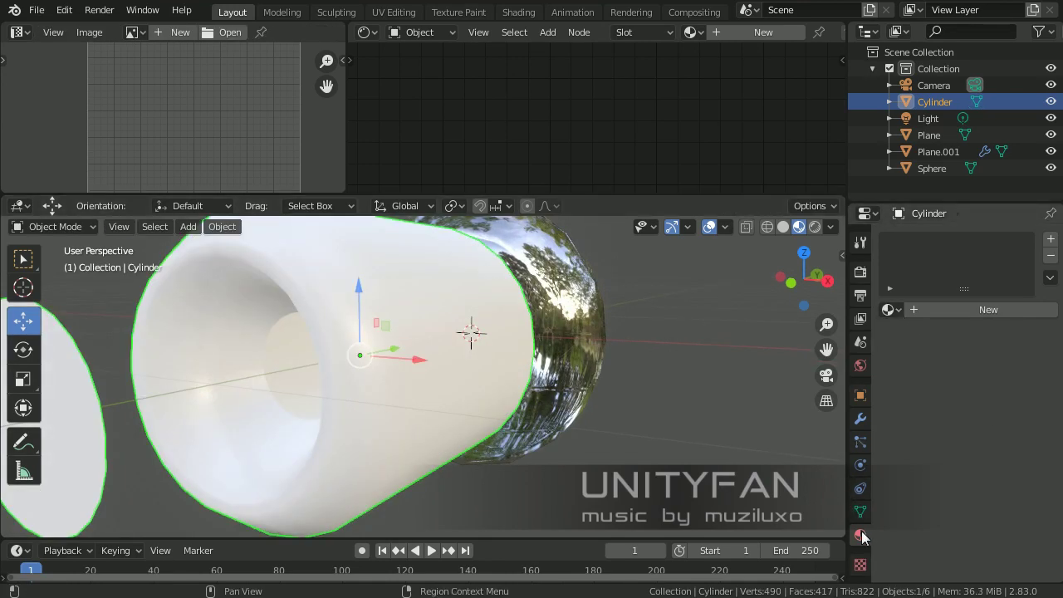
left_click(861, 418)
left_click(903, 239)
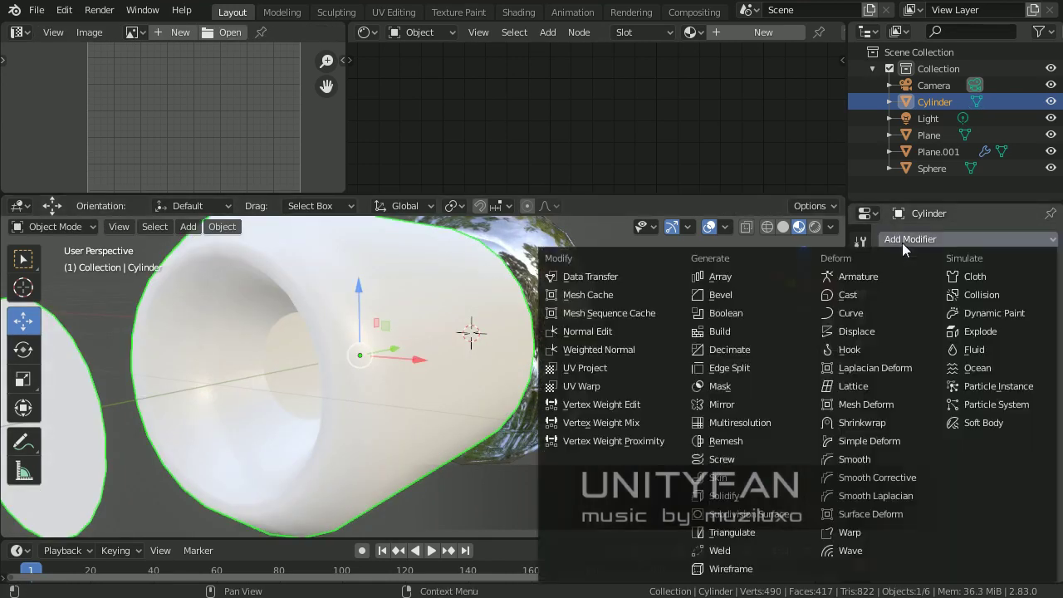
left_click(991, 238)
left_click(991, 238)
Step: Create a new material on the cylinder
left_click(861, 535)
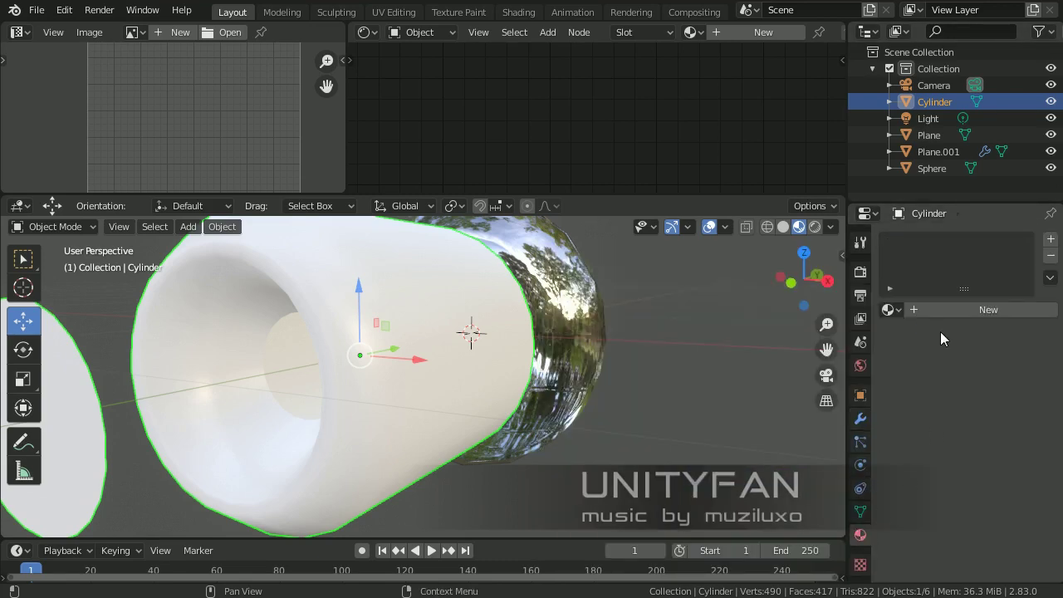
left_click(947, 310)
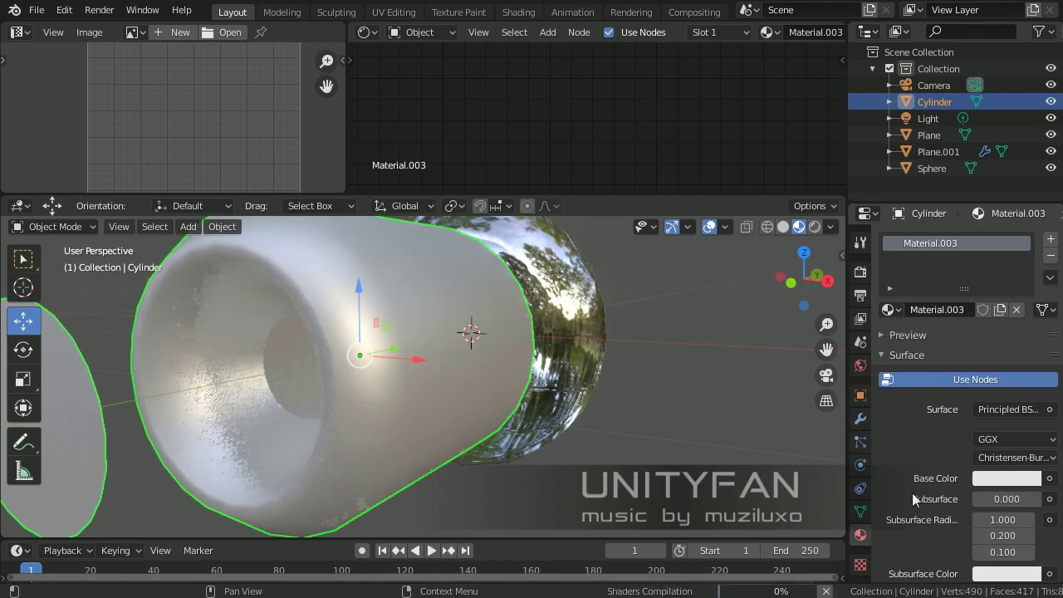
scroll(919, 499, "down", 5)
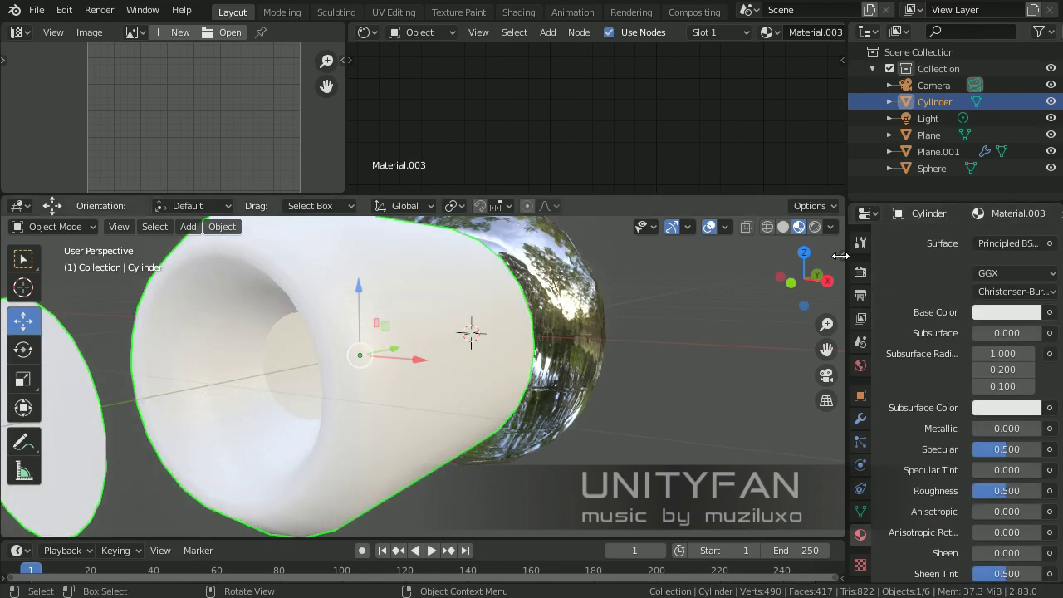
Step: Enable the Screencast Keys overlay in the 3D viewport and collapse its settings
key("n")
left_click(837, 375)
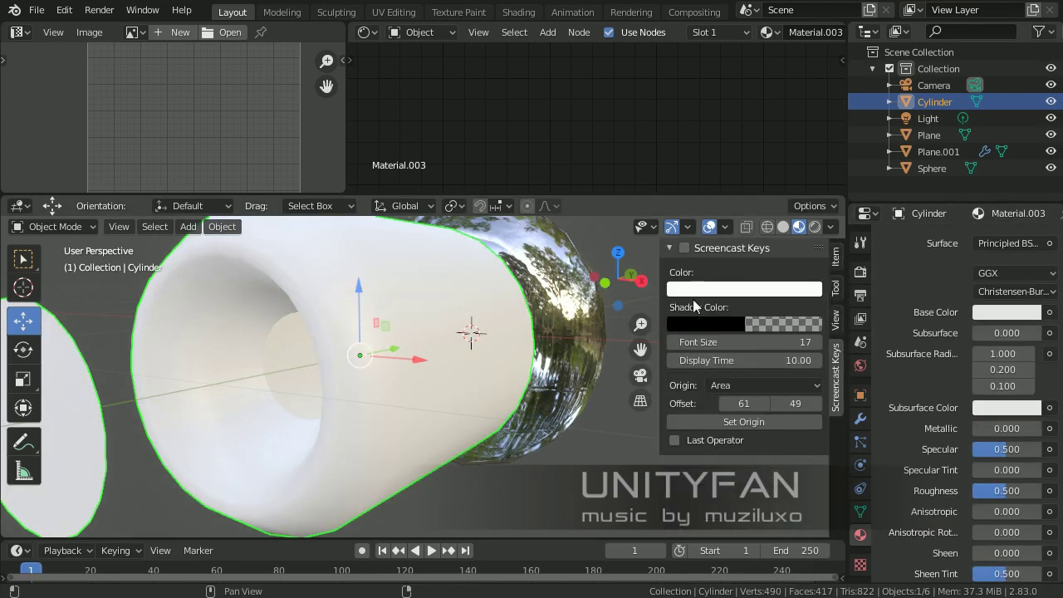
left_click(685, 247)
left_click(669, 247)
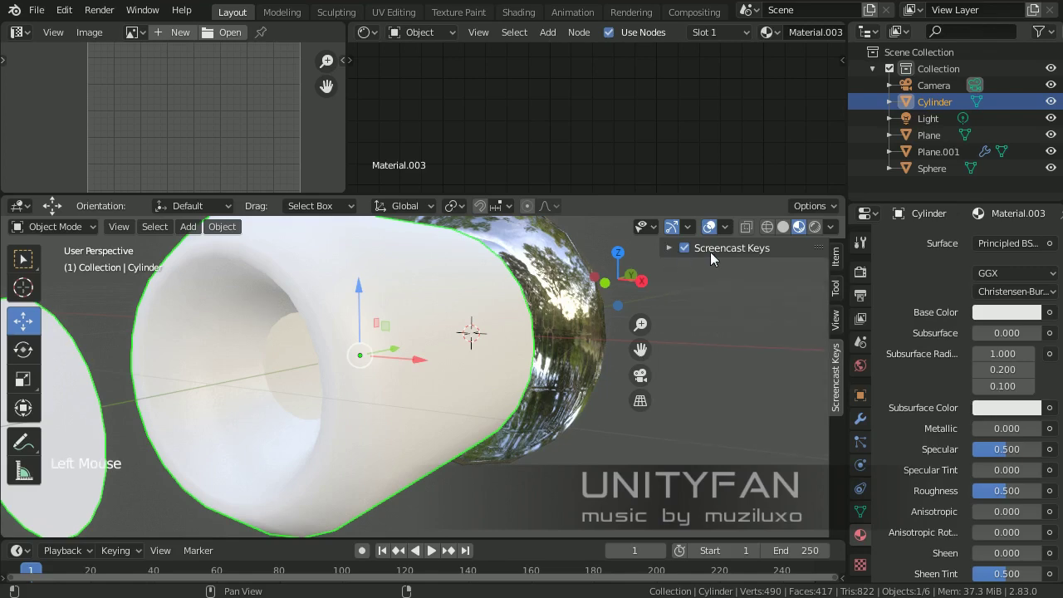
Step: Set the cylinder material's Metallic to 1.000 and Roughness to 0.000
middle_click_drag(536, 351, 624, 353, "shift")
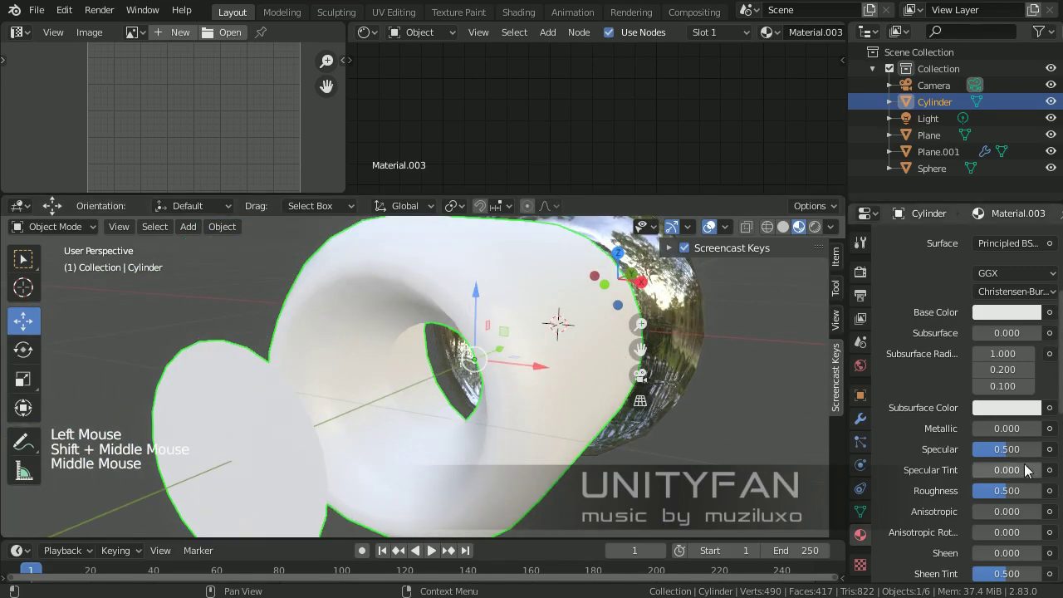
scroll(1025, 471, "down", 2)
scroll(948, 421, "up", 4)
scroll(1017, 394, "down", 2)
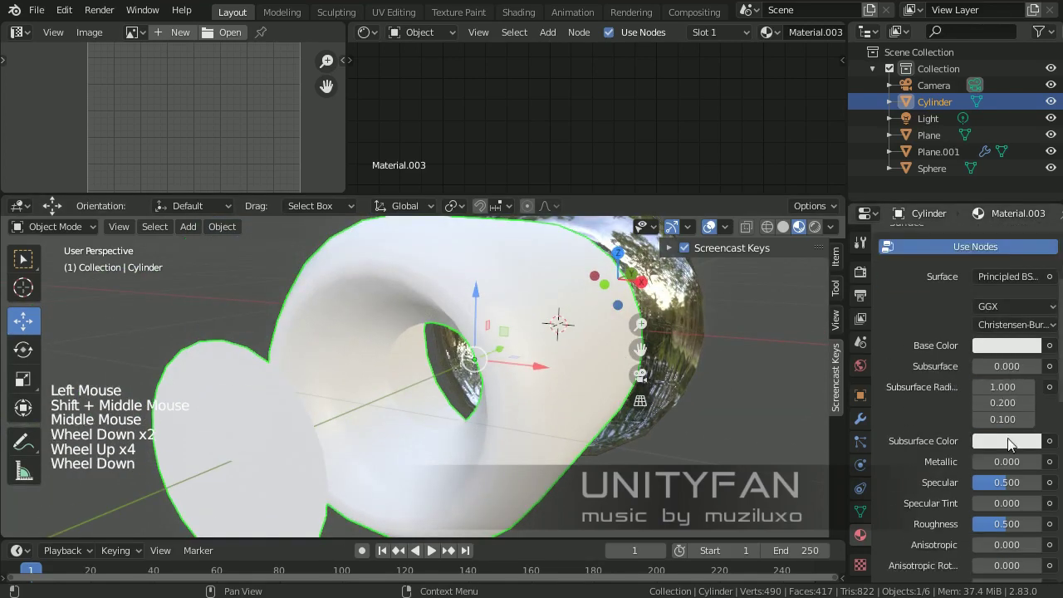
left_click_drag(1009, 429, 1035, 431)
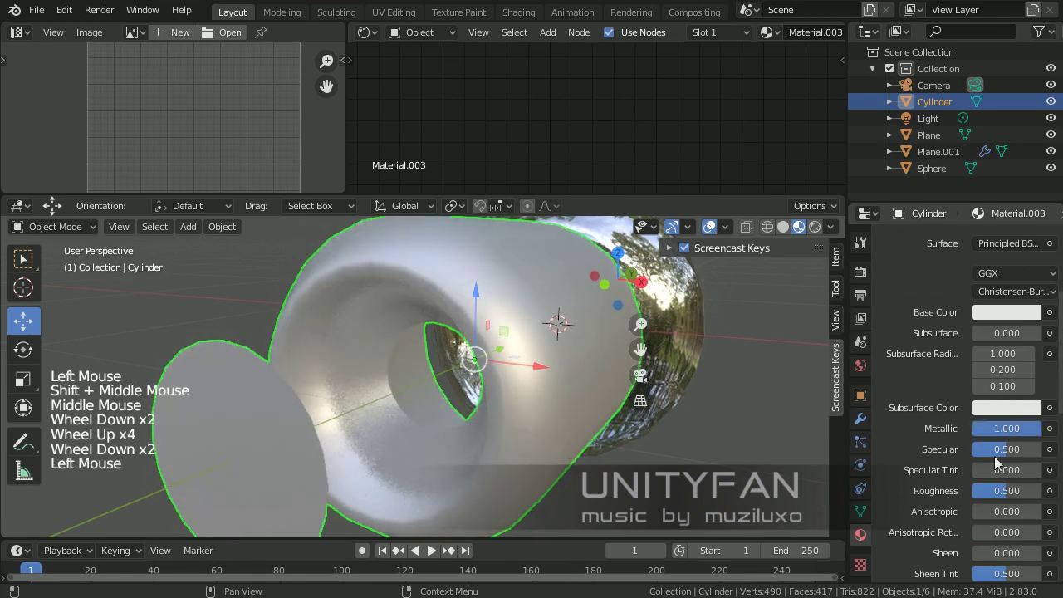
type("0")
key("Return")
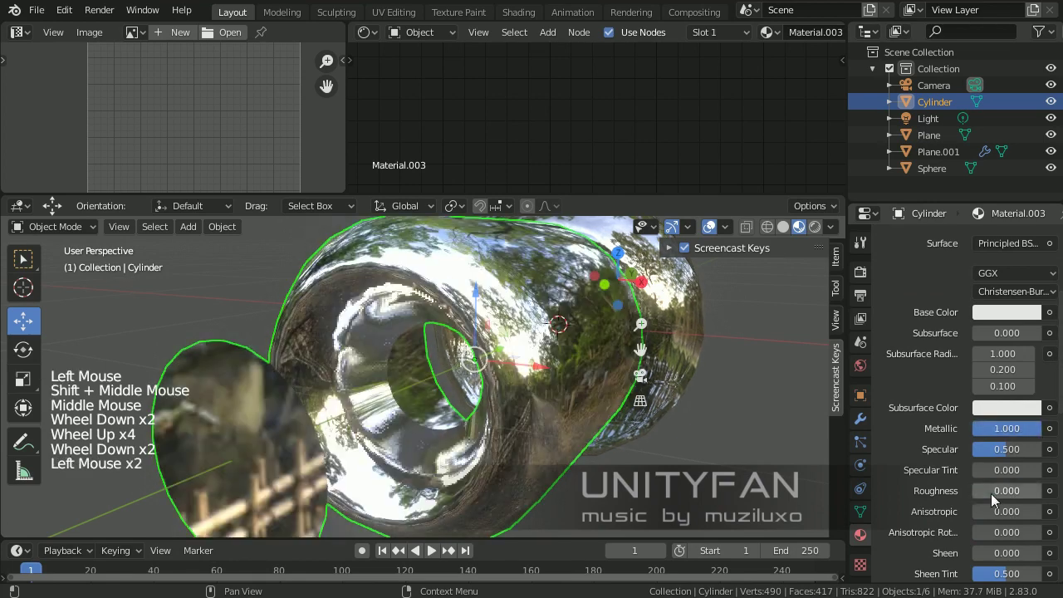
Step: Add loop cuts around the cylinder's outer body near the front, around its rim and inside the cavity
scroll(466, 416, "down", 3)
middle_click_drag(449, 420, 231, 396)
scroll(532, 403, "up", 2)
scroll(533, 404, "down", 1)
key("Tab")
scroll(532, 404, "up", 1)
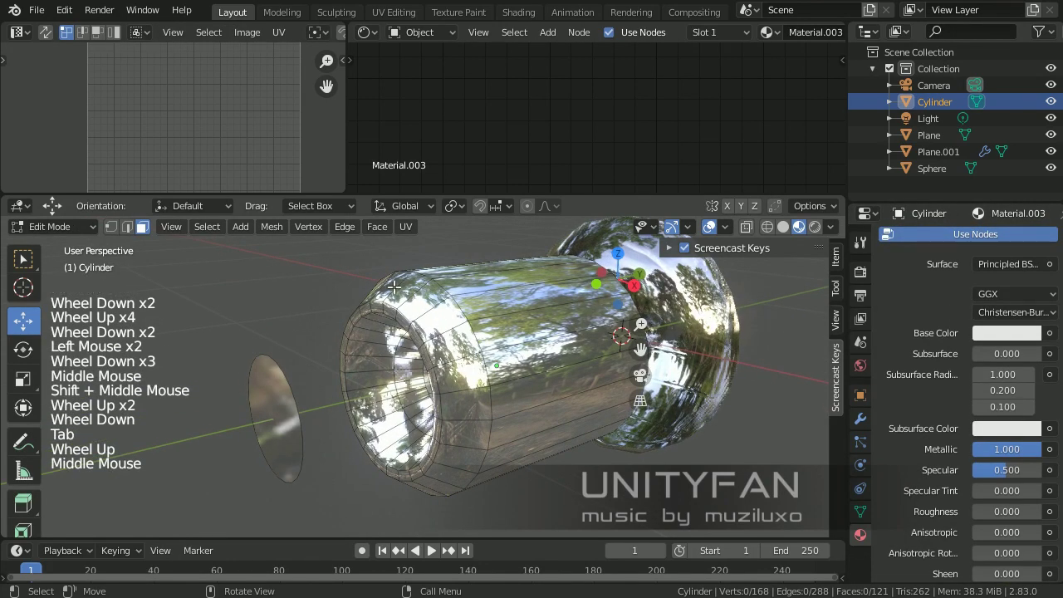
scroll(19, 474, "down", 1)
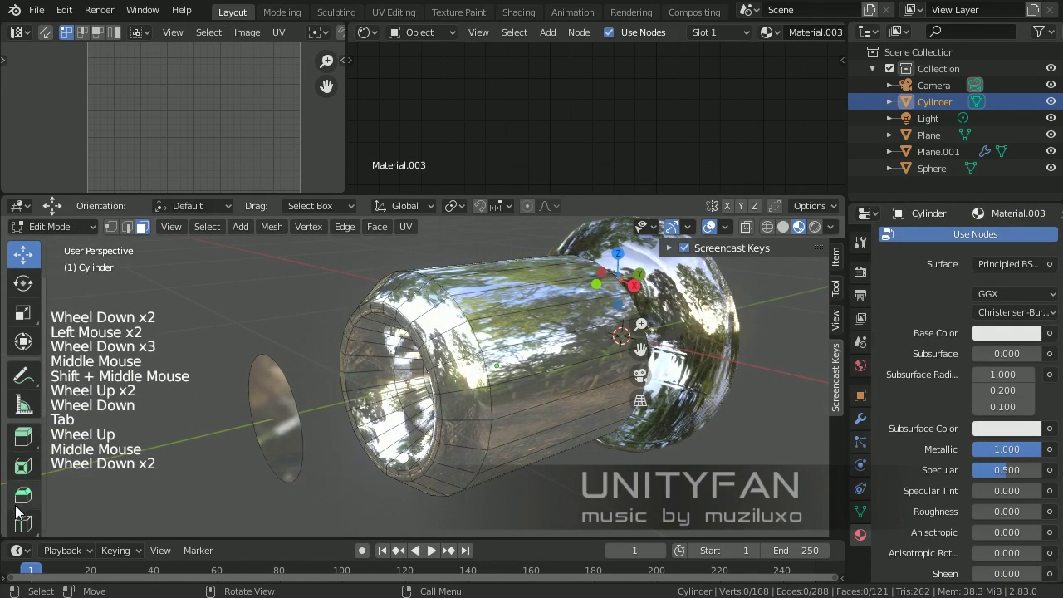
left_click(23, 521)
left_click_drag(508, 309, 478, 339)
scroll(477, 339, "up", 2)
middle_click_drag(479, 339, 469, 349, "shift")
left_click_drag(465, 349, 414, 382)
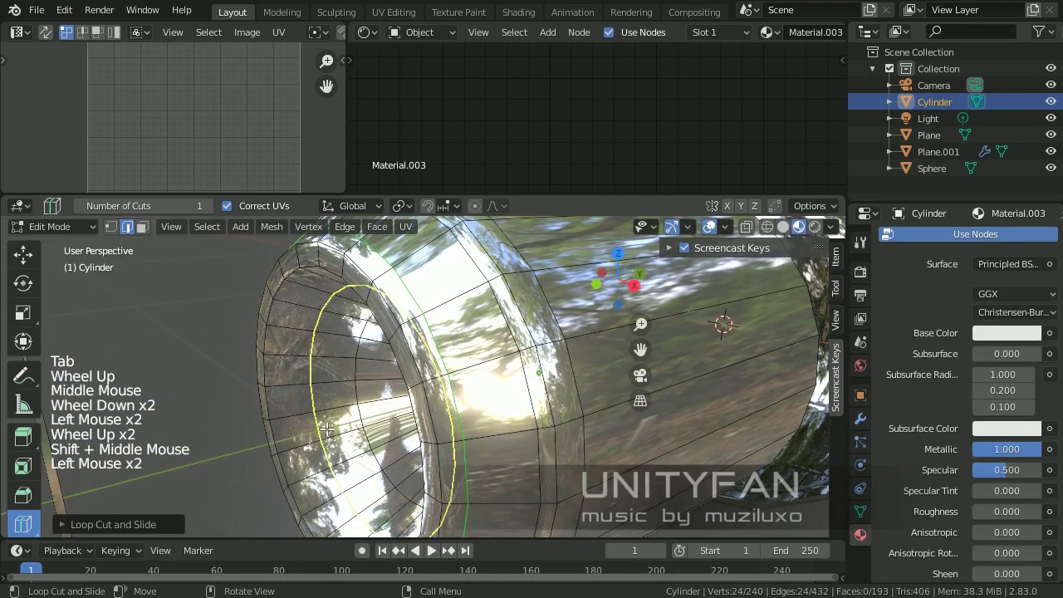
left_click_drag(327, 428, 298, 445)
scroll(349, 420, "down", 3)
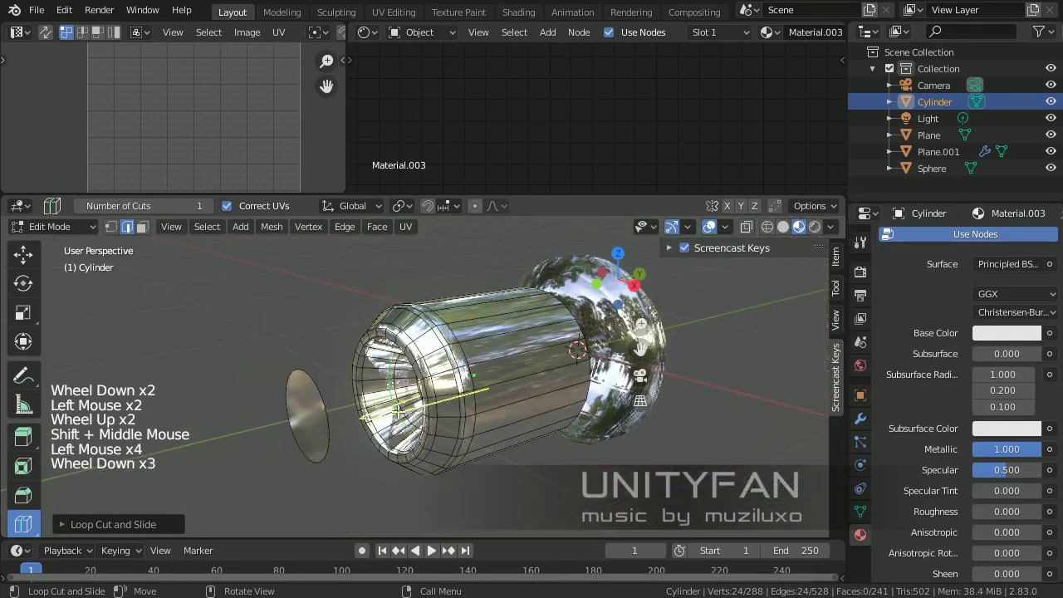
Step: Scale down the innermost edge loop of the cylinder's cavity and return to Object Mode
middle_click_drag(357, 415, 391, 397)
scroll(443, 400, "up", 3)
scroll(444, 398, "down", 1)
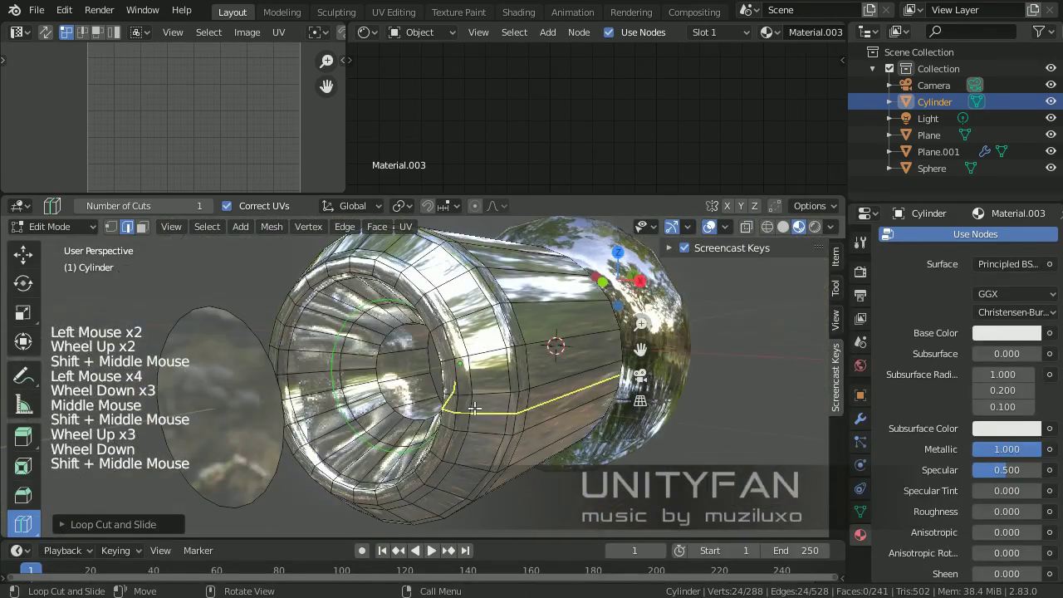
key("Tab")
scroll(388, 386, "up", 2)
key("Tab")
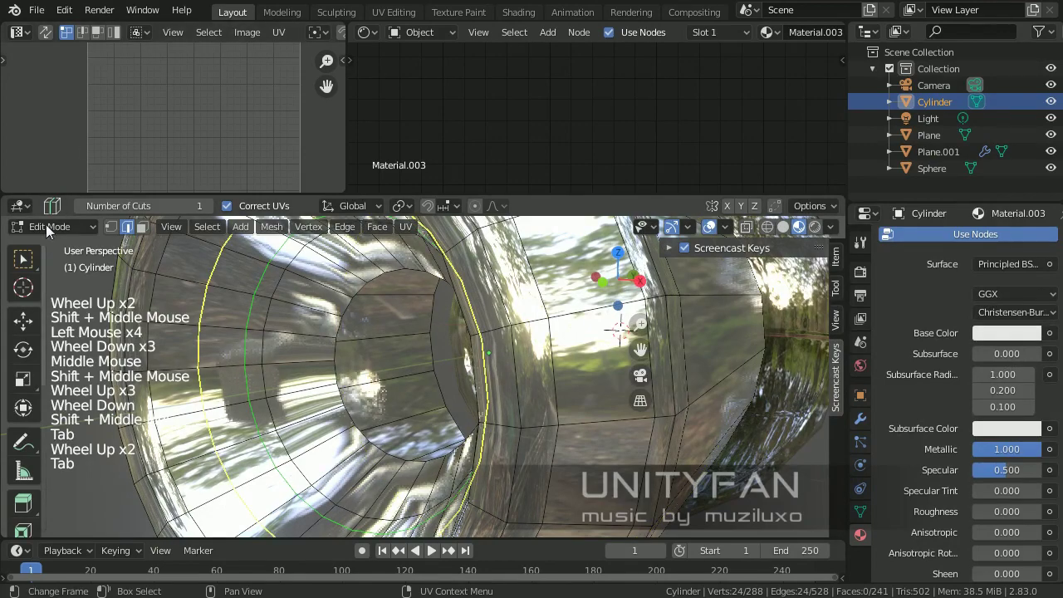
left_click(25, 258)
left_click(329, 350, "alt+shift")
left_click(329, 350, "alt+shift")
left_click(330, 349, "alt+shift")
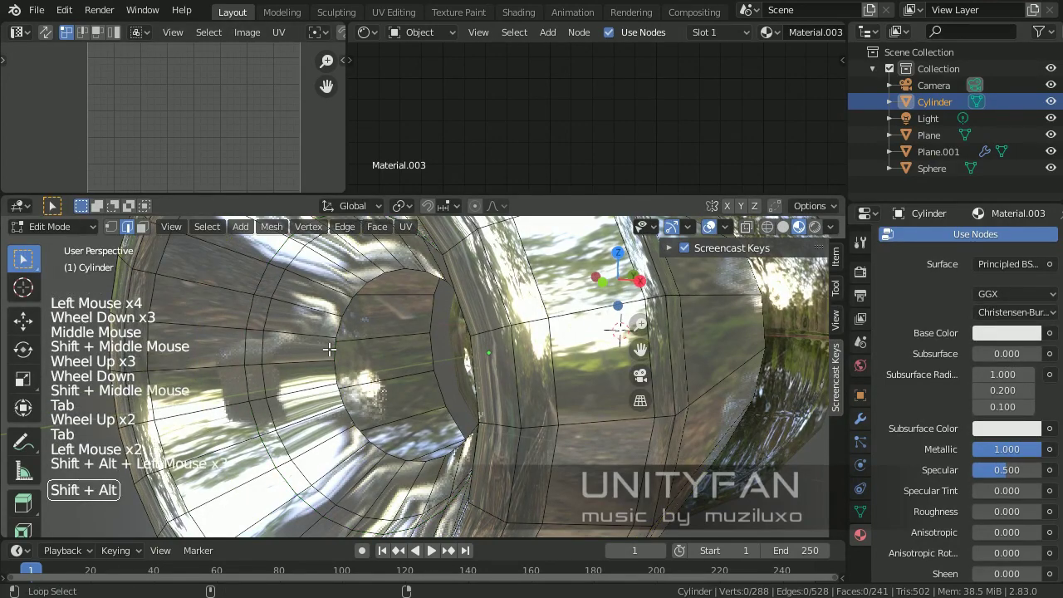
scroll(415, 367, "down", 1)
key("s")
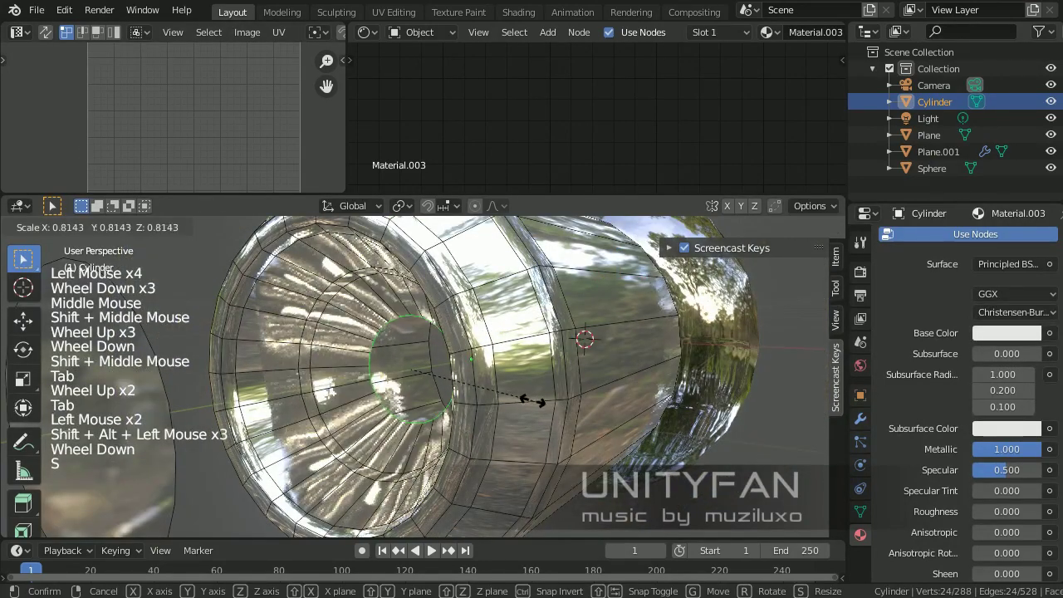
scroll(540, 402, "down", 4)
middle_click_drag(499, 390, 310, 402)
key("Tab")
scroll(415, 398, "up", 2)
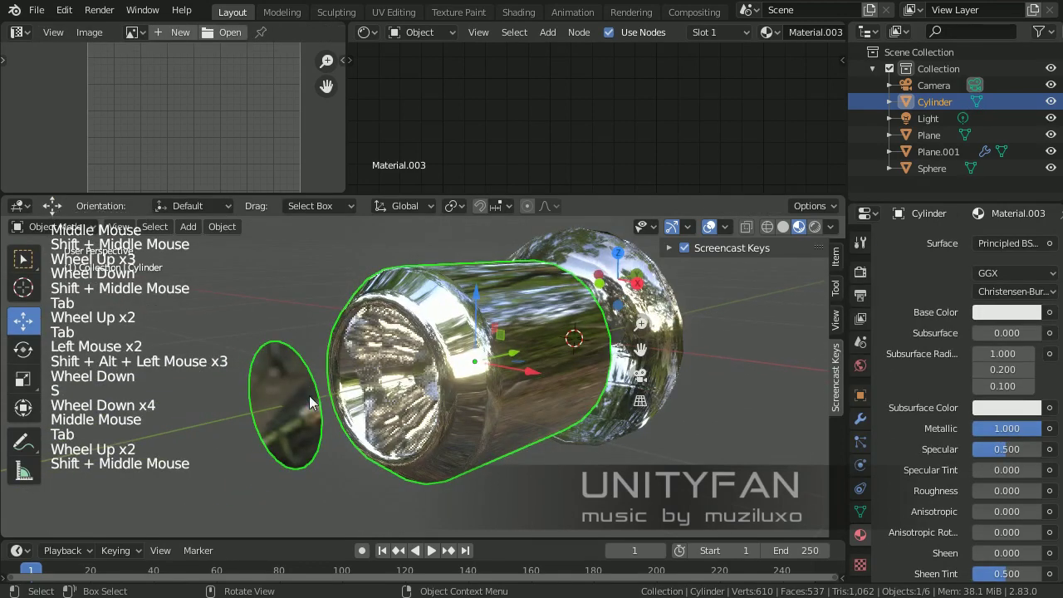
Step: Extrude the detached front disc's face forward and scale the new face down into a tapered lens shape
key("Tab")
left_click(312, 409)
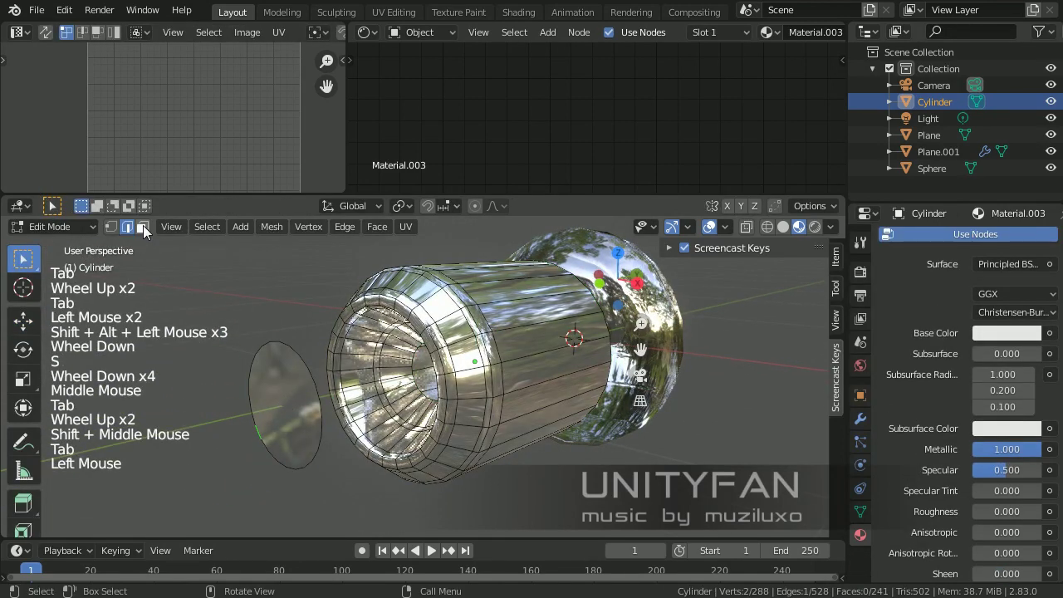
left_click(259, 379)
middle_click_drag(376, 392, 396, 375, "shift")
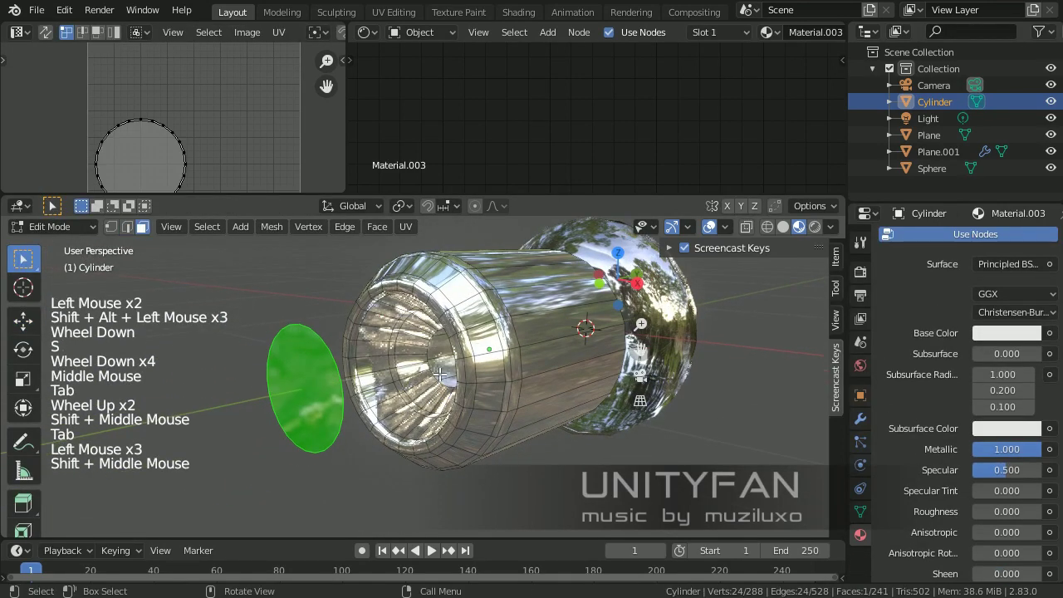
key("e")
left_click(419, 376)
key("s")
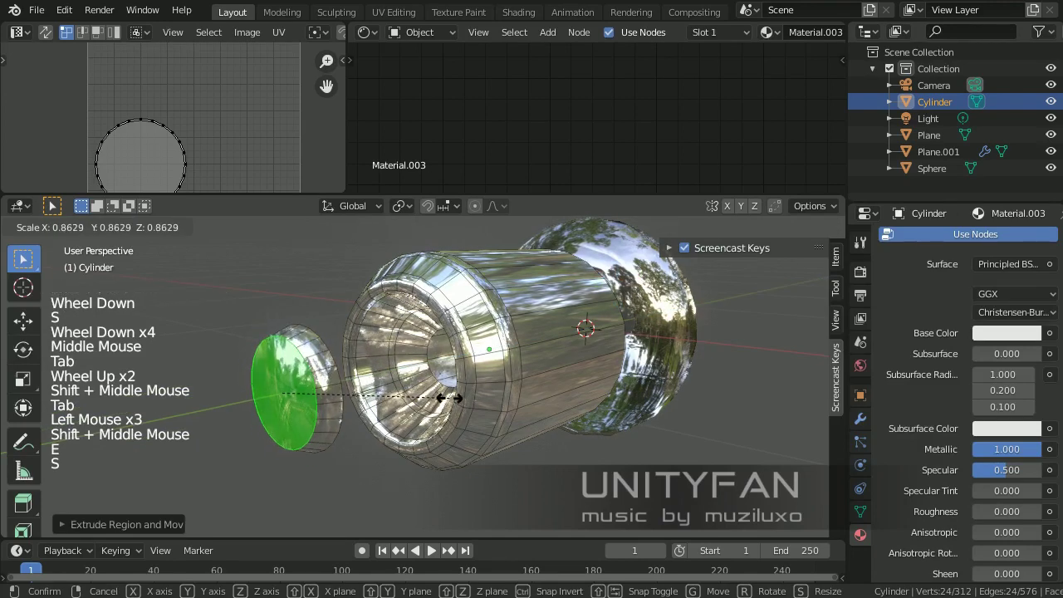
left_click(395, 394)
middle_click_drag(389, 395, 442, 385)
scroll(441, 384, "up", 2)
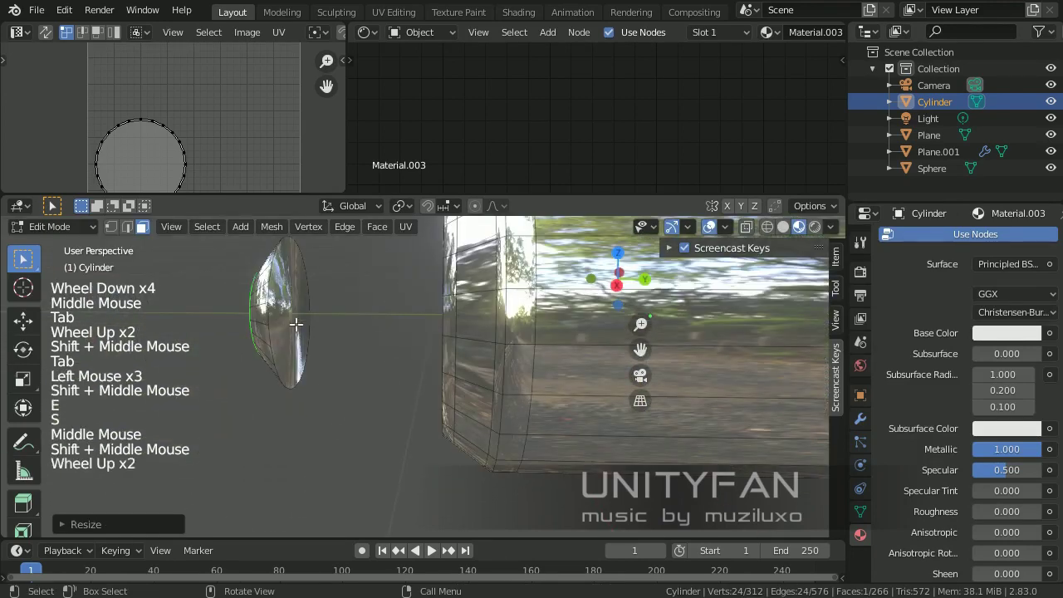
Step: Delete the rear cap face of the tapered lens
left_click(274, 312)
key("x")
left_click(277, 313)
scroll(294, 327, "down", 2)
Step: Select the whole tapered lens and separate the selection from the cylinder into its own object
middle_click_drag(295, 328, 322, 395)
scroll(316, 365, "up", 1, "shift")
left_click(322, 395)
key("ctrl+KP_Add")
key("ctrl+KP_Add")
key("ctrl+KP_Add")
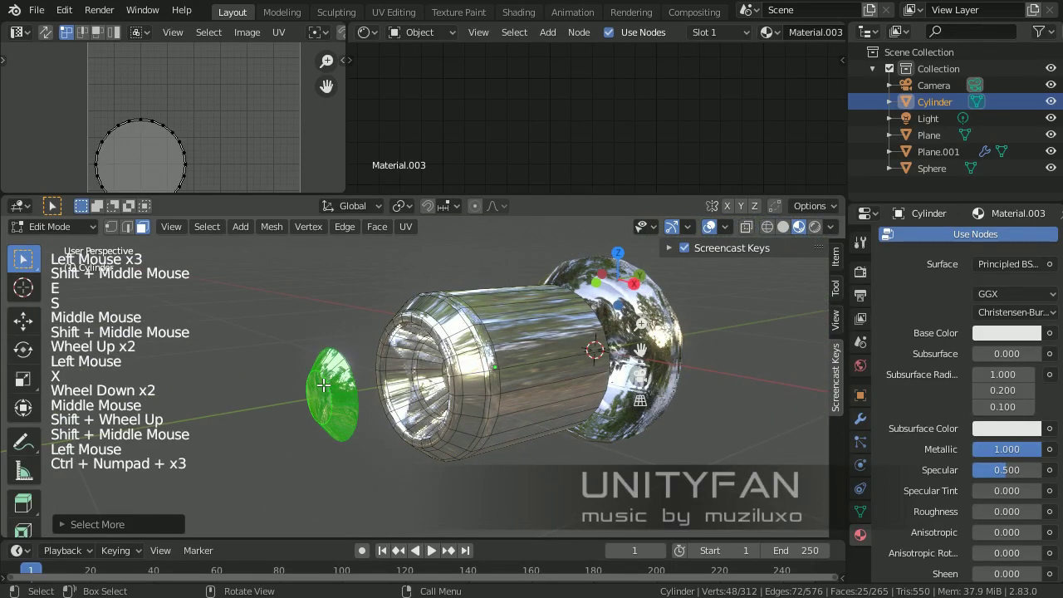
scroll(275, 388, "up", 1)
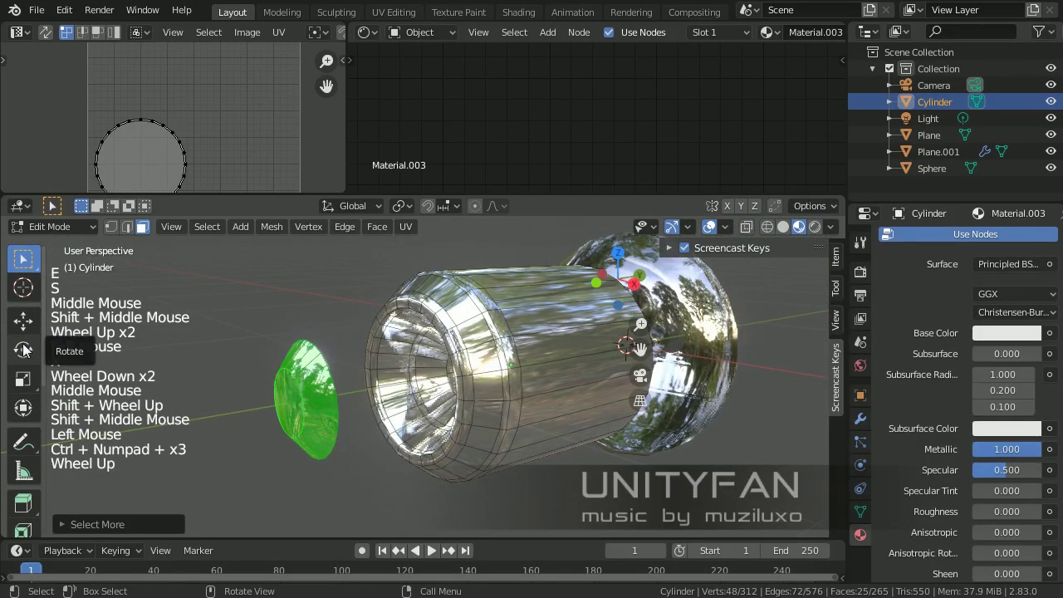
key("p")
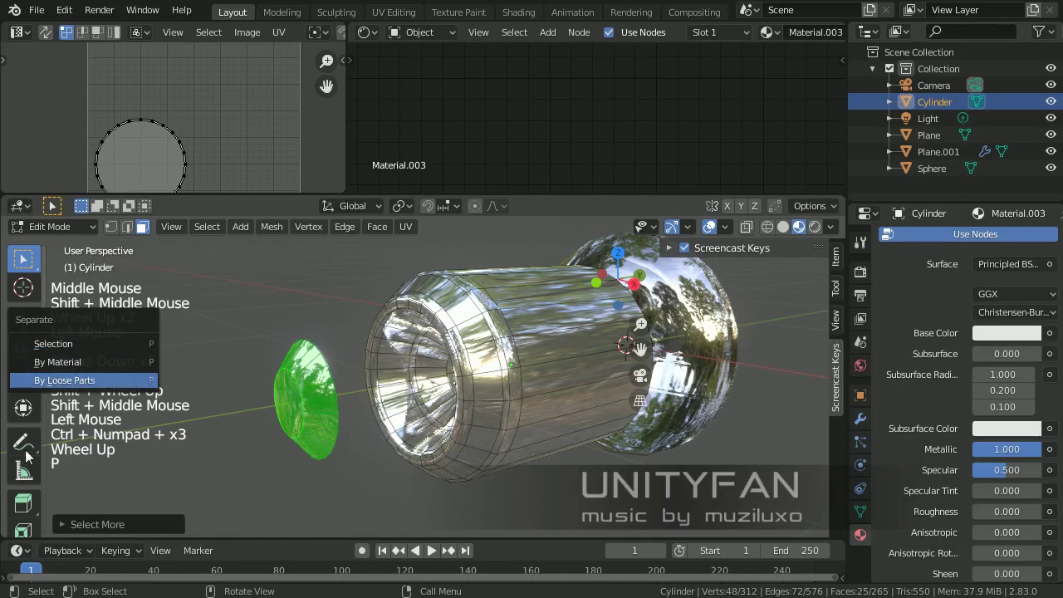
key("p")
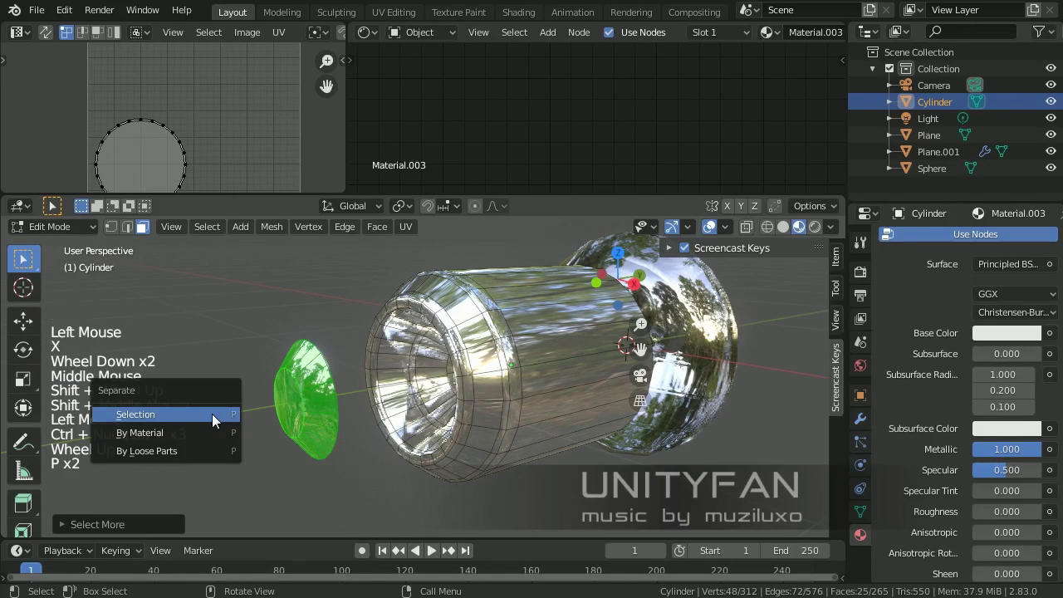
left_click(211, 414)
key("Tab")
Step: Edit the separated lens and add one loop cut around its sloped side wall
left_click(306, 395)
middle_click_drag(307, 395, 399, 378)
key("Tab")
scroll(300, 407, "up", 1)
scroll(23, 465, "down", 3)
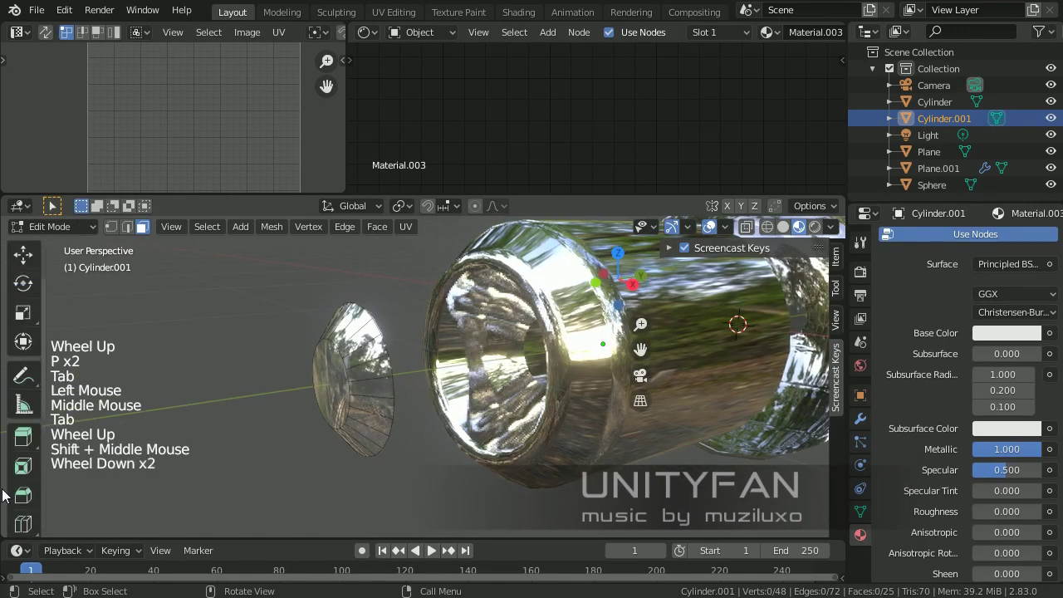
left_click(23, 491)
left_click_drag(362, 363, 469, 485)
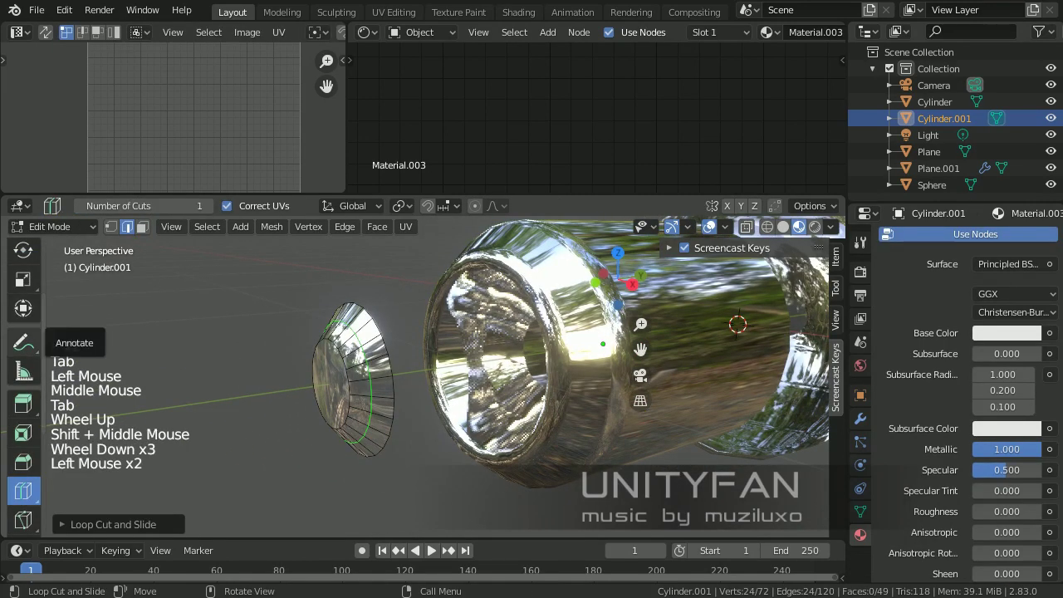
Step: Scale down the lens's front cap face to round off its profile, and return to Object Mode
left_click(24, 249)
scroll(130, 312, "up", 1)
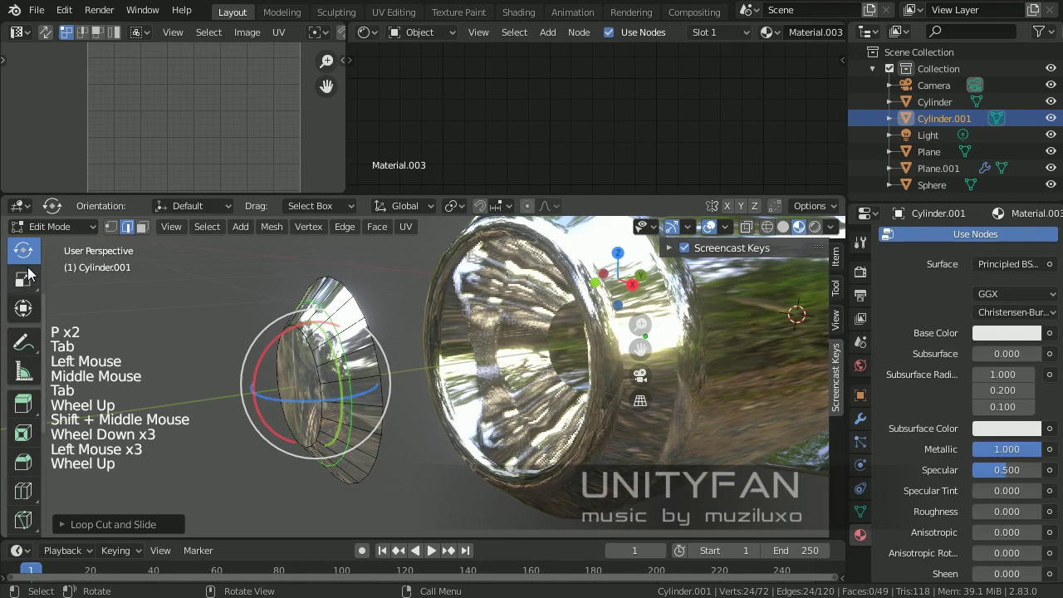
left_click(143, 227)
left_click(299, 386)
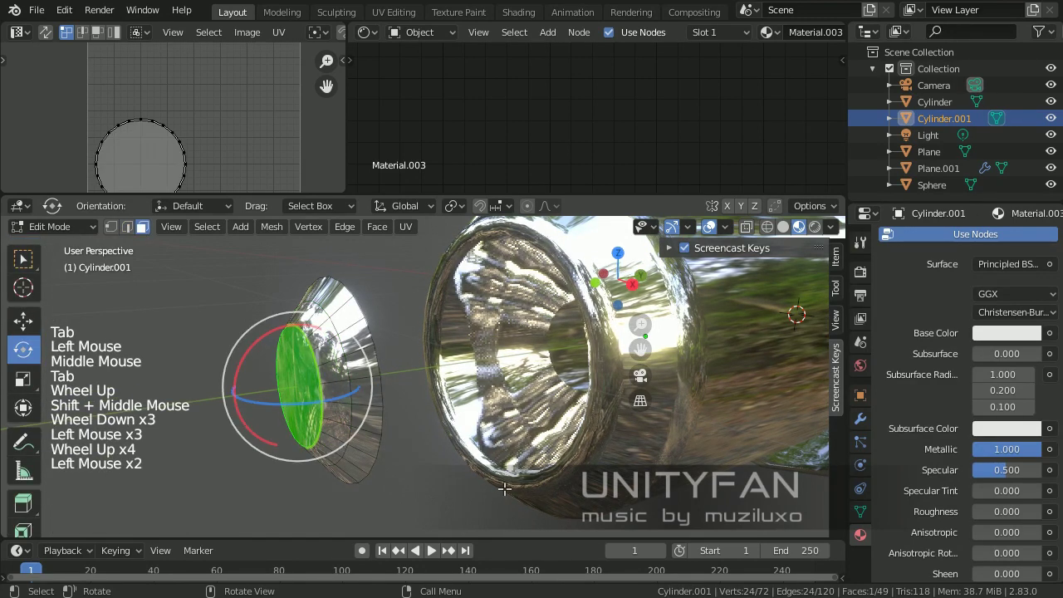
key("s")
key("Tab")
Step: Move the lens along the Y axis into the cylinder's front cavity
scroll(390, 436, "down", 2)
middle_click_drag(390, 435, 360, 431)
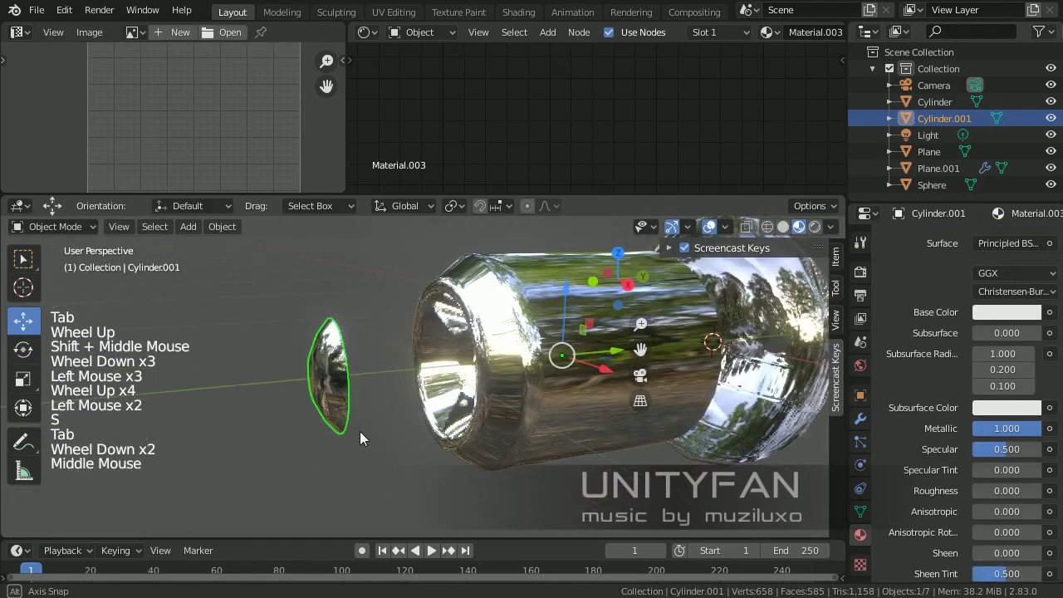
left_click_drag(589, 366, 700, 348)
middle_click_drag(617, 359, 550, 359)
middle_click_drag(550, 359, 461, 324, "shift")
middle_click_drag(461, 324, 534, 355)
middle_click_drag(534, 356, 582, 407, "shift")
Step: Assign the first headlight's glass material, Material.002, to the lens inside the cylinder
left_click(514, 451)
scroll(868, 499, "down", 3)
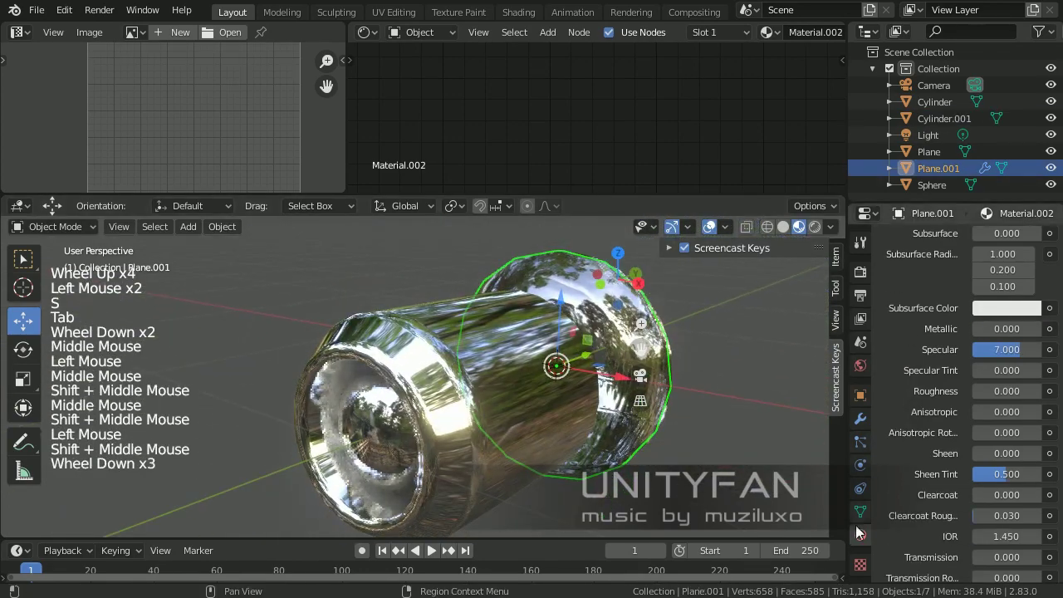
left_click(861, 534)
scroll(926, 366, "up", 10)
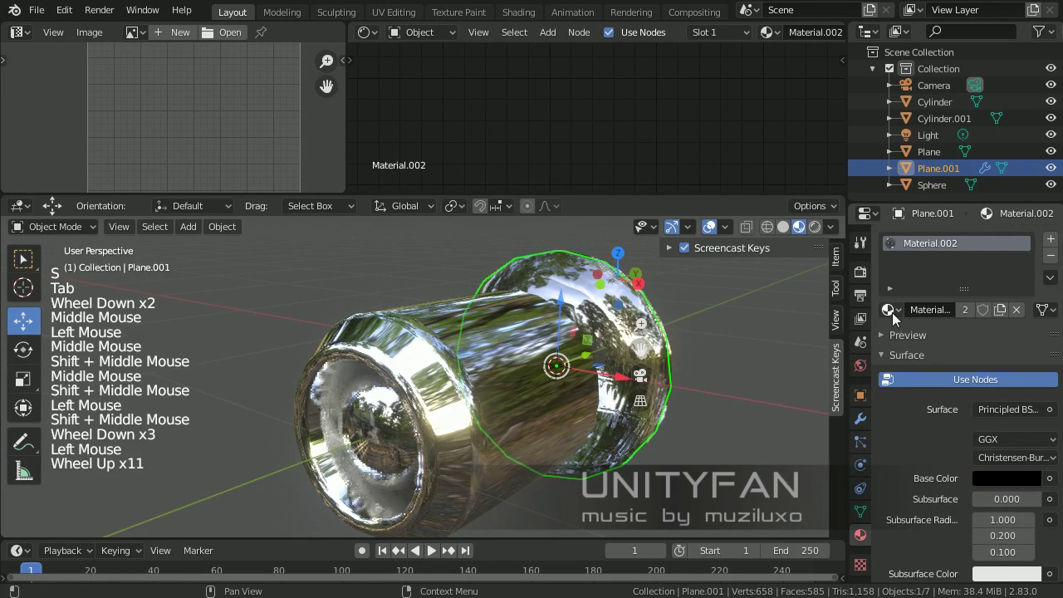
left_click_drag(893, 313, 486, 399)
middle_click_drag(422, 521, 482, 432)
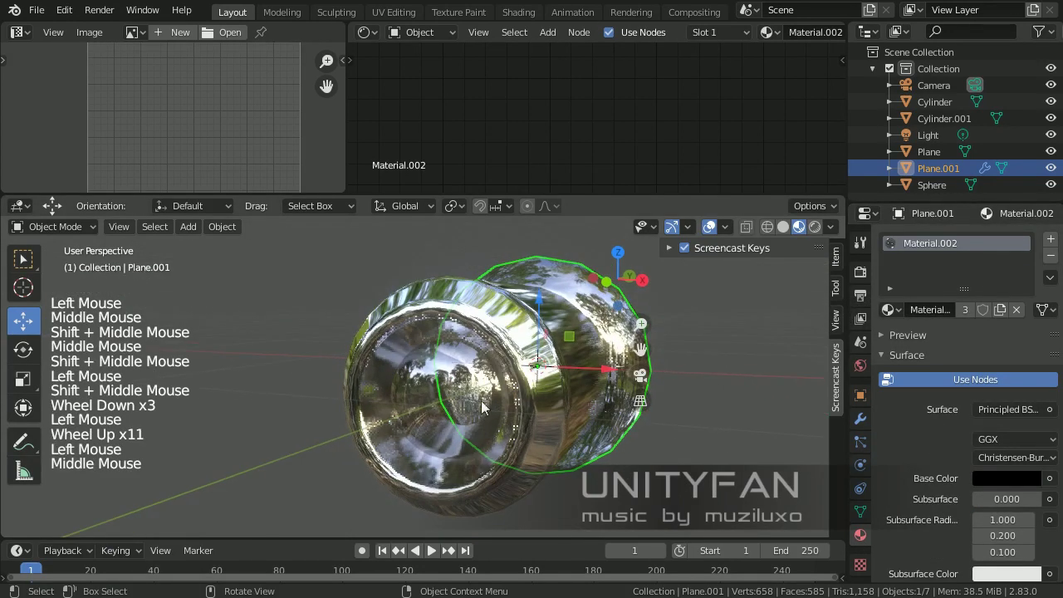
Step: Select the lens and set its material's Alpha to 0.900
left_click(465, 391)
scroll(977, 449, "down", 4)
scroll(972, 474, "down", 14)
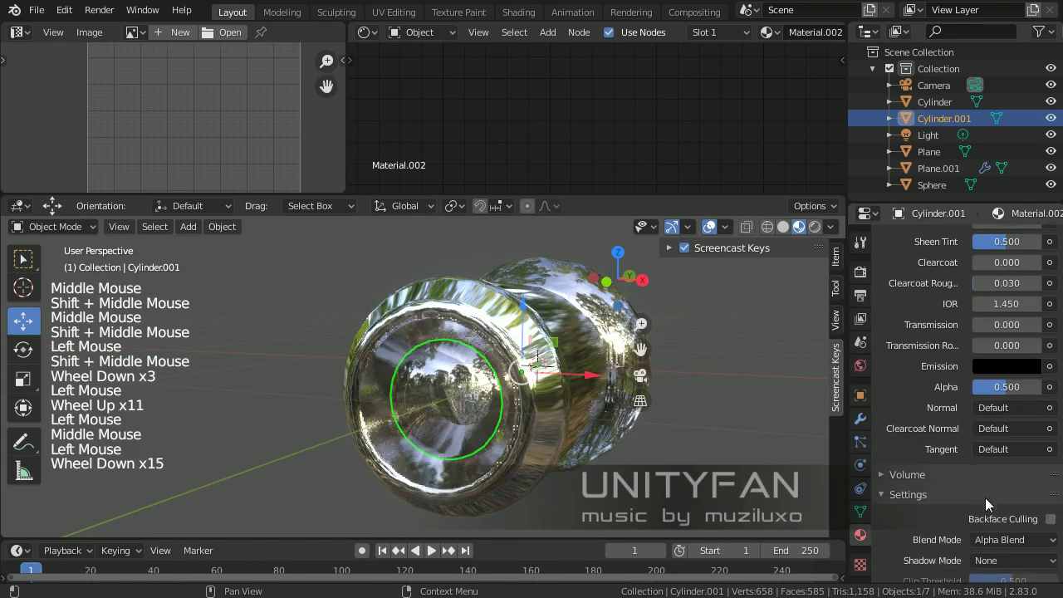
scroll(1000, 465, "up", 3)
left_click(1005, 386)
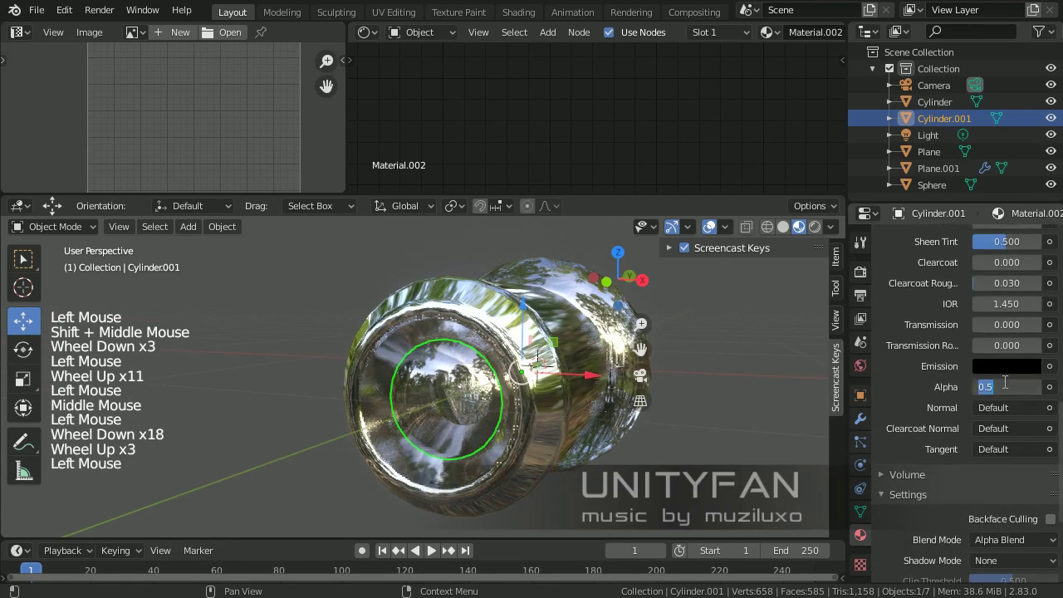
key("Return")
left_click(724, 389)
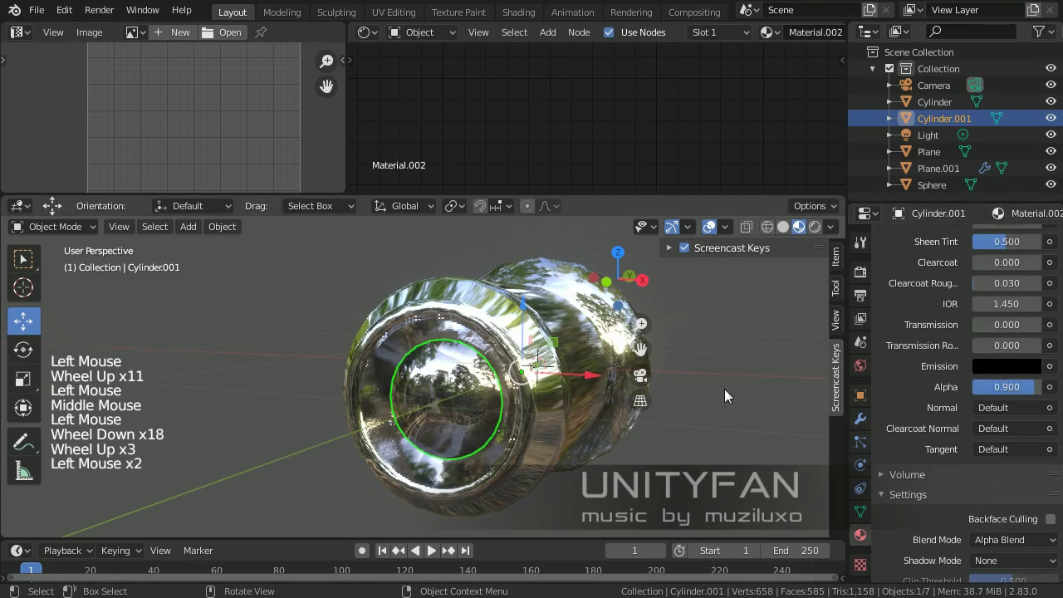
Step: Select the cylinder together with its lens, move both clear of the first headlight, and deselect them
middle_click_drag(615, 391, 682, 389)
middle_click_drag(681, 388, 531, 379, "shift")
left_click(337, 333)
left_click(310, 336)
left_click(432, 390, "shift")
scroll(435, 392, "down", 2)
left_click_drag(508, 364, 737, 387)
middle_click_drag(723, 389, 422, 402, "shift")
left_click(583, 414)
left_click(476, 400)
left_click(407, 398, "shift")
left_click_drag(475, 377, 678, 354)
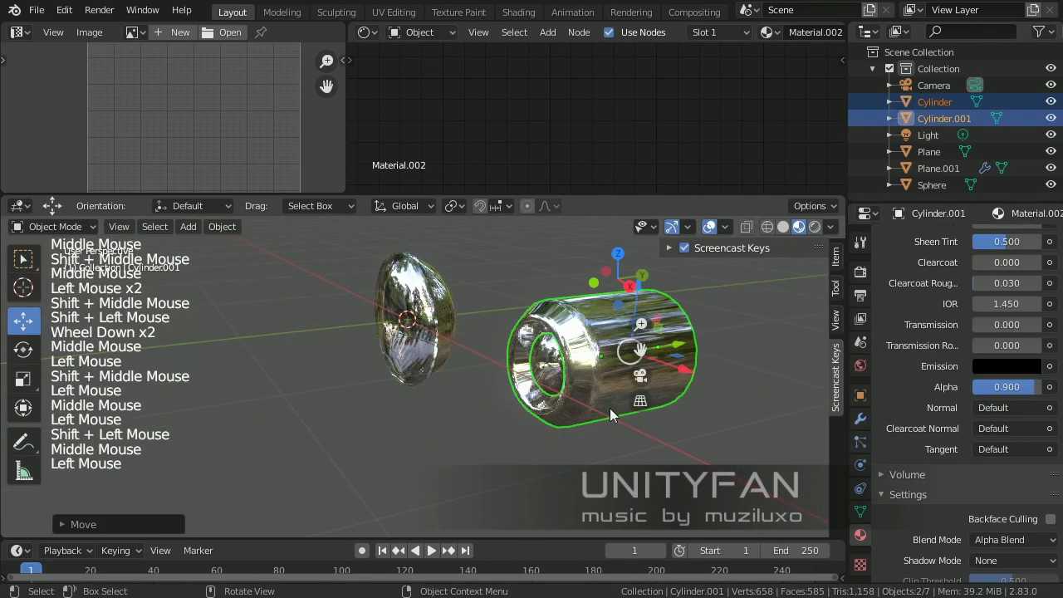
middle_click_drag(610, 408, 672, 405)
middle_click_drag(672, 405, 625, 451, "shift")
scroll(582, 406, "up", 6)
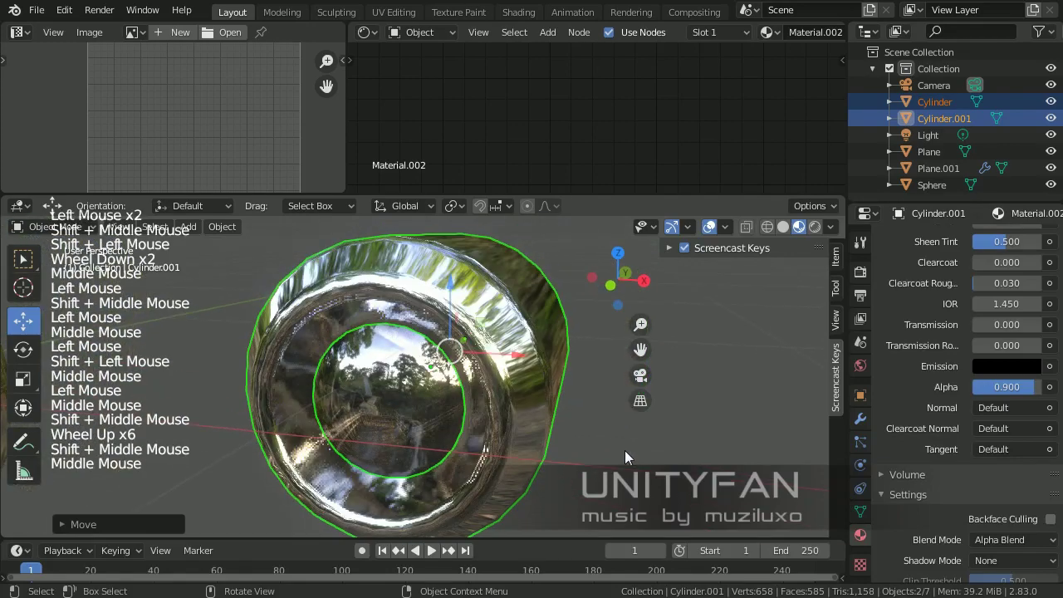
left_click(625, 450)
Step: Select the hollow metallic cylinder of the second lamp and switch it to Edit Mode
middle_click_drag(539, 445, 544, 437, "shift")
middle_click_drag(545, 437, 530, 408)
left_click(553, 397)
scroll(555, 380, "down", 3)
scroll(563, 409, "up", 2)
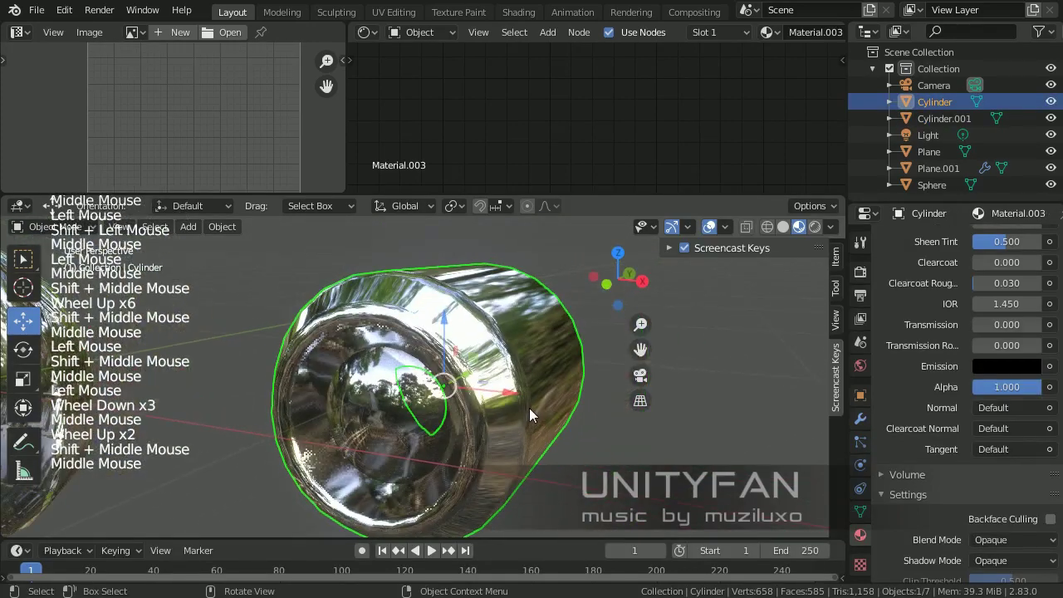
scroll(527, 413, "down", 2)
key("shift+a")
key("Tab")
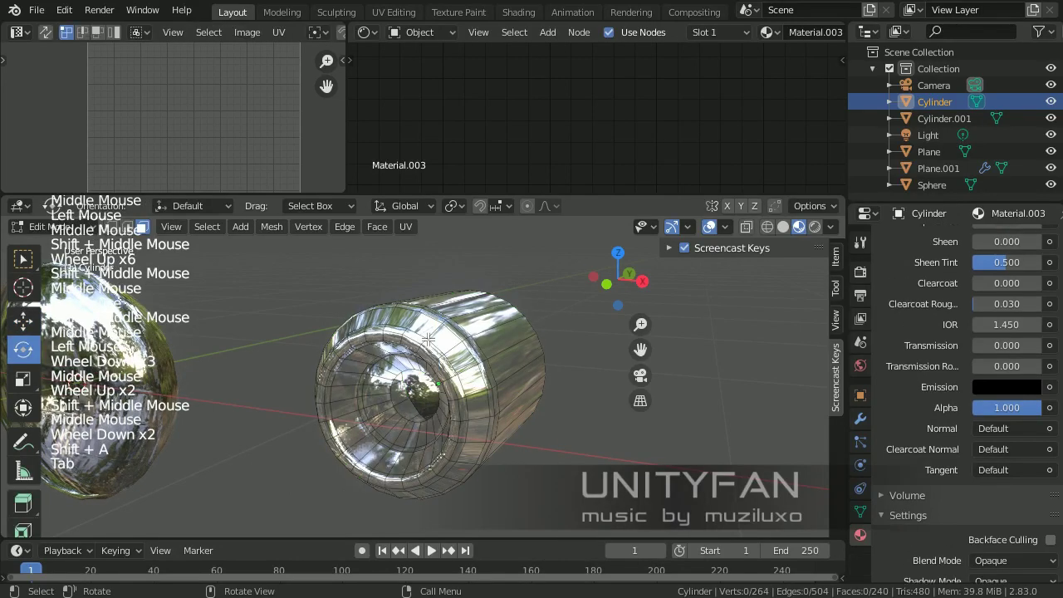
scroll(402, 396, "up", 3)
middle_click_drag(402, 396, 386, 347)
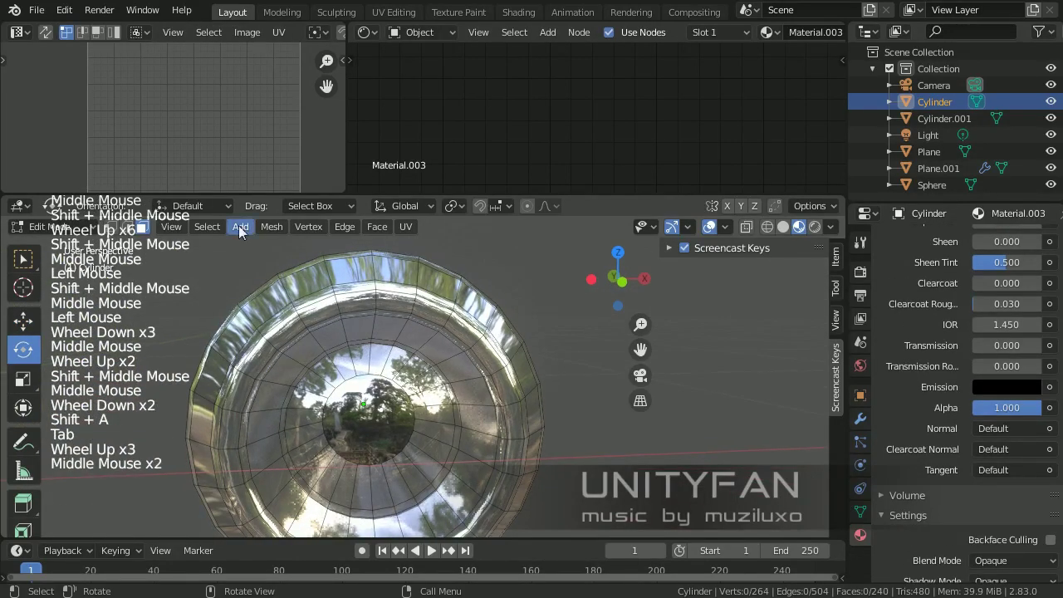
Step: Delete the lengthwise loop of faces just below the X axis on the cylinder's +X side
left_click(128, 226)
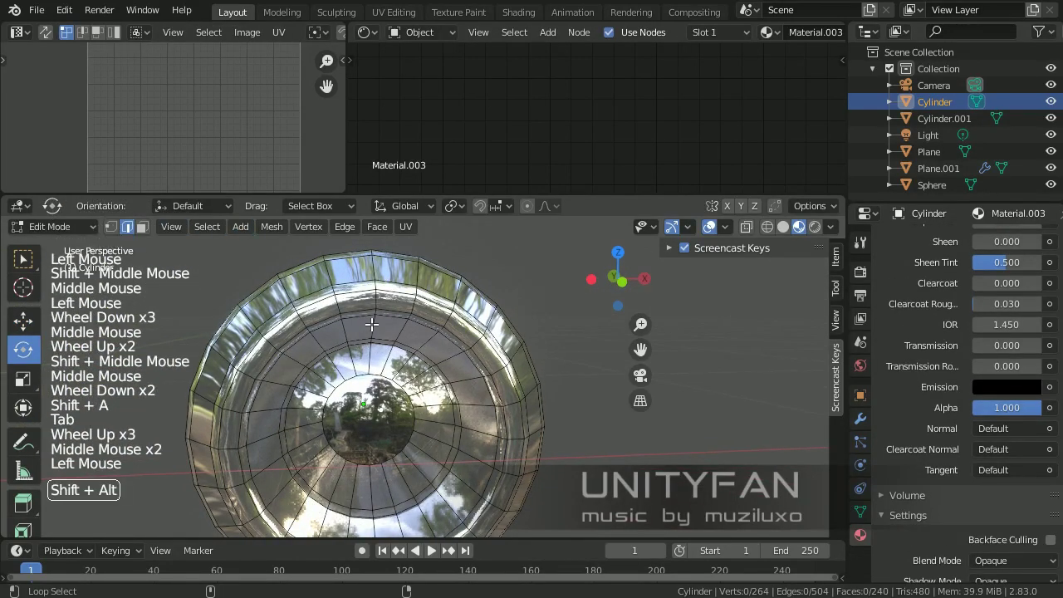
left_click(371, 324, "alt+shift")
middle_click_drag(404, 441, 406, 414, "shift")
left_click(433, 359, "alt+shift")
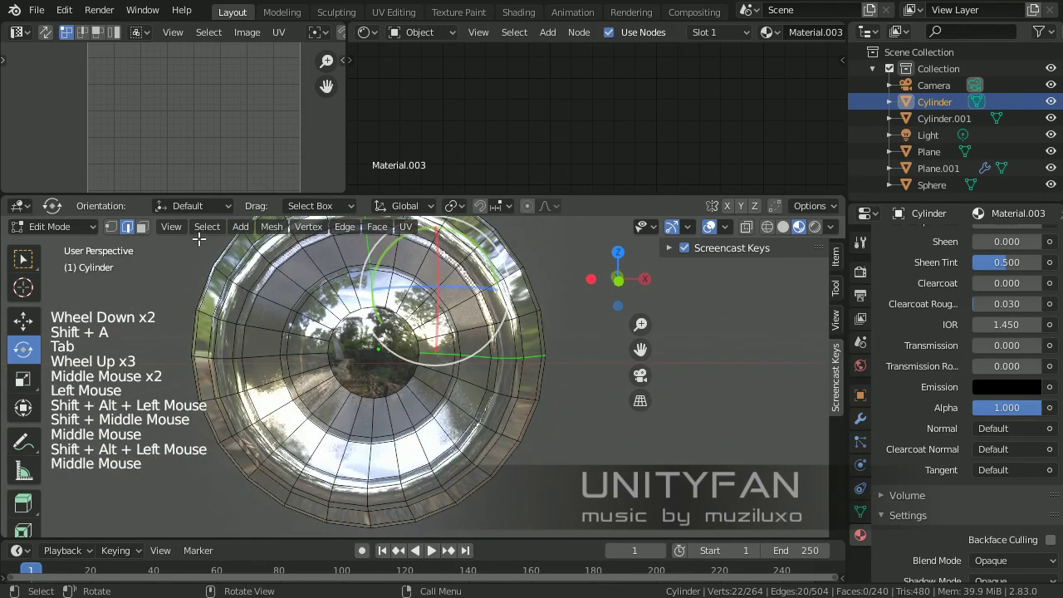
left_click(143, 227)
left_click(452, 370, "alt+shift")
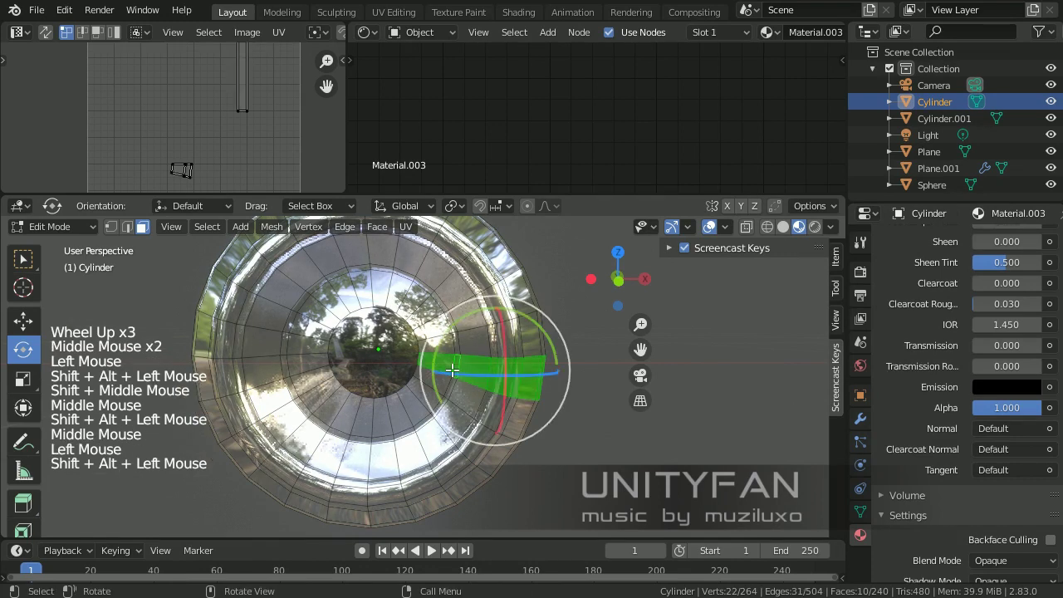
key("x")
left_click(452, 371)
Step: Delete the lengthwise loop of faces at the top of the cylinder, just on the -X side of the Z axis
middle_click_drag(452, 371, 471, 420, "shift")
left_click(381, 332, "alt+shift")
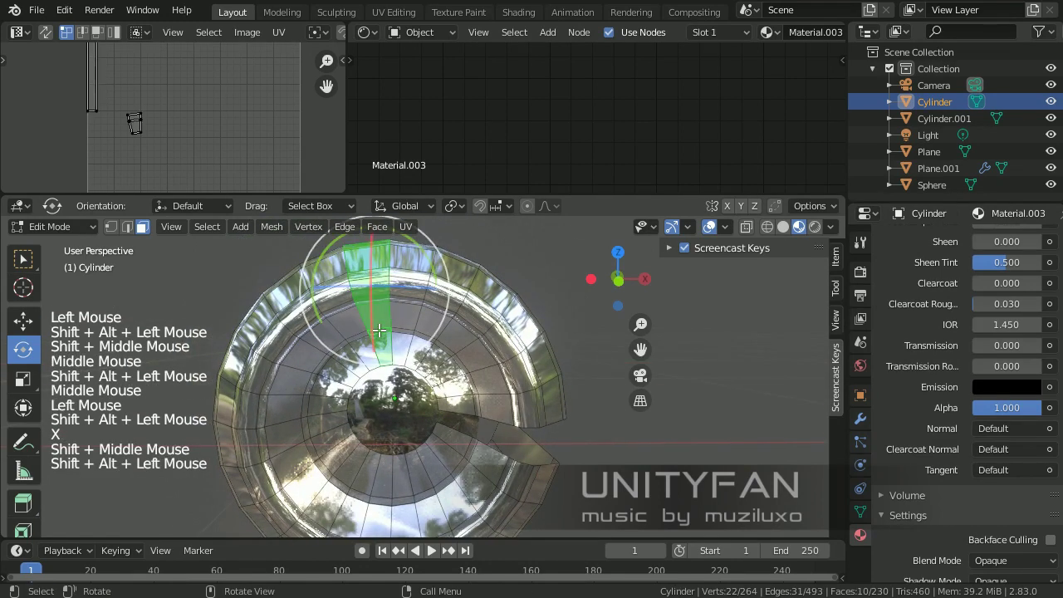
key("x")
left_click(380, 334)
Step: Grow a selection over the larger connected section of the cylinder and delete its faces, keeping only the quarter between +X and +Z
left_click(326, 356)
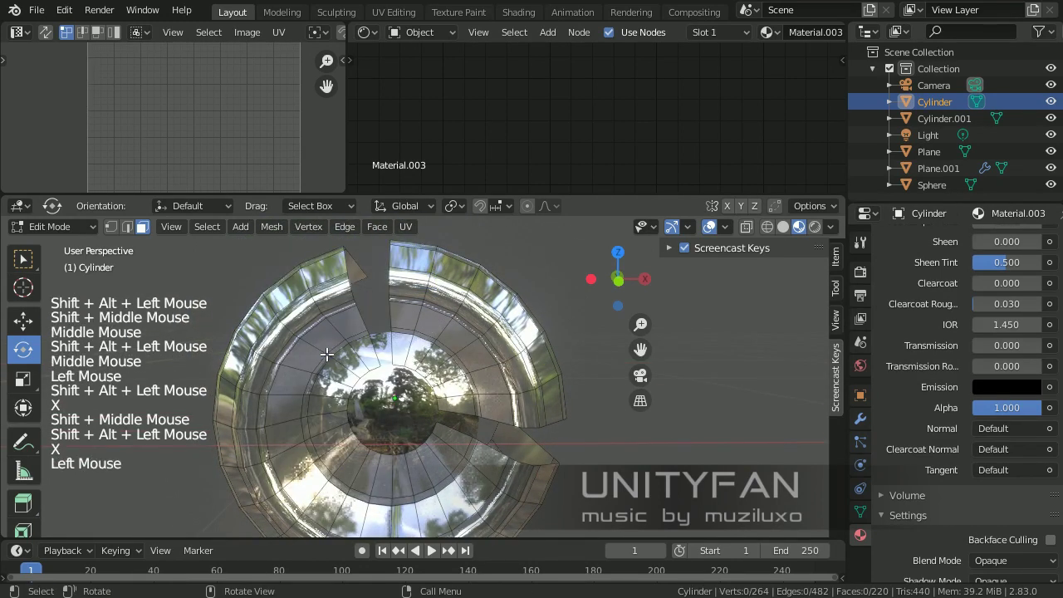
key("ctrl+KP_Add")
key("ctrl+KP_Add")
key("ctrl+KP_Add")
key("ctrl+KP_Add")
key("ctrl+KP_Add")
key("ctrl+KP_Add")
key("ctrl+KP_Add")
key("ctrl+KP_Add")
key("ctrl+KP_Add")
key("ctrl+KP_Add")
key("ctrl+KP_Add")
key("ctrl+KP_Add")
key("ctrl+KP_Add")
key("ctrl+KP_Add")
key("ctrl+KP_Add")
key("ctrl+KP_Add")
key("ctrl+KP_Add")
key("ctrl+KP_Add")
key("ctrl+KP_Add")
key("ctrl+KP_Add")
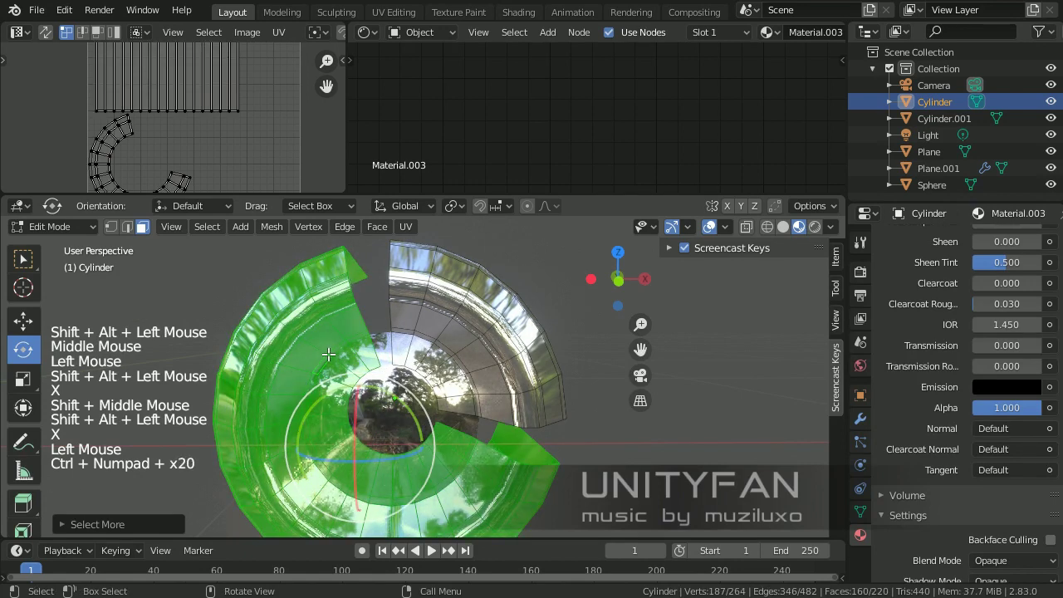
key("x")
left_click(328, 354)
Step: Return to Object Mode and add a Mirror modifier on the X and Z axes to the quarter cylinder
middle_click_drag(328, 354, 276, 386)
scroll(316, 372, "down", 1)
key("Tab")
middle_click_drag(276, 386, 199, 389, "shift")
left_click(861, 422)
left_click(946, 237)
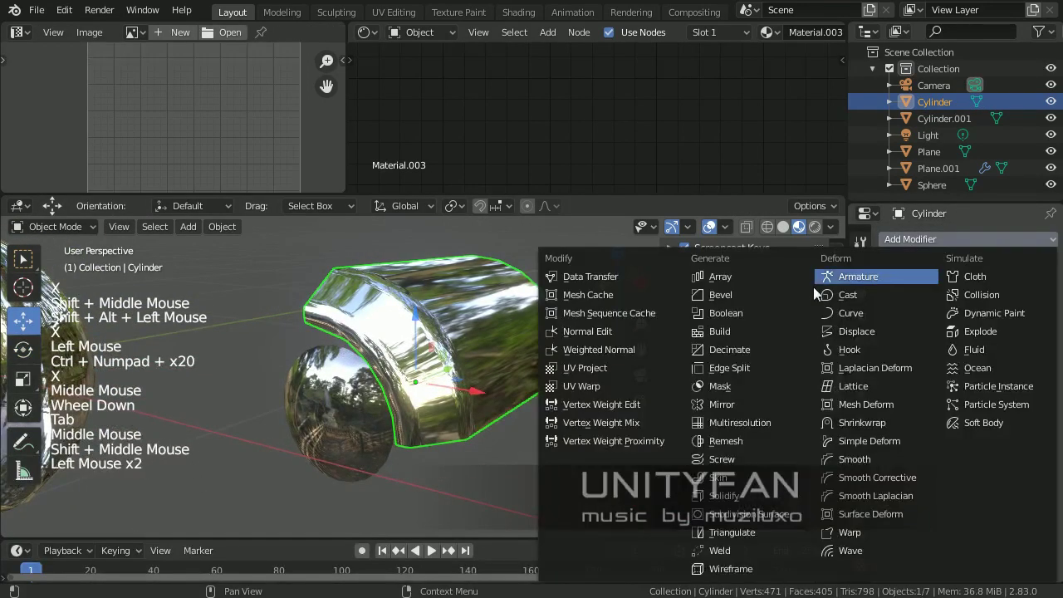
left_click(725, 405)
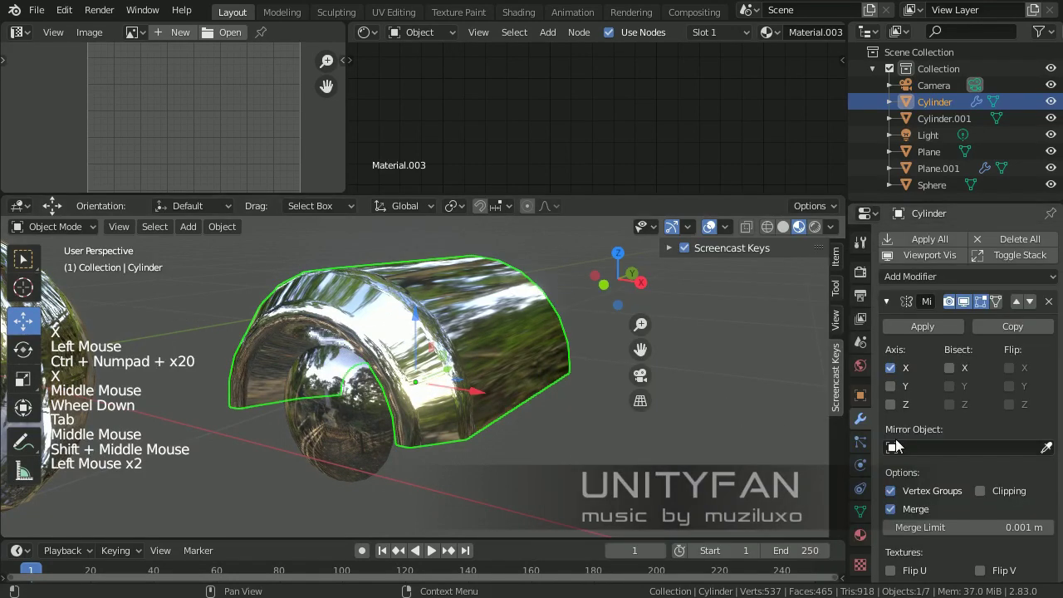
left_click(892, 405)
Step: Add a new mesh cylinder and set its vertex count to 18
scroll(481, 362, "down", 2)
middle_click_drag(481, 362, 449, 387)
key("shift+a")
mouse_move(405, 262)
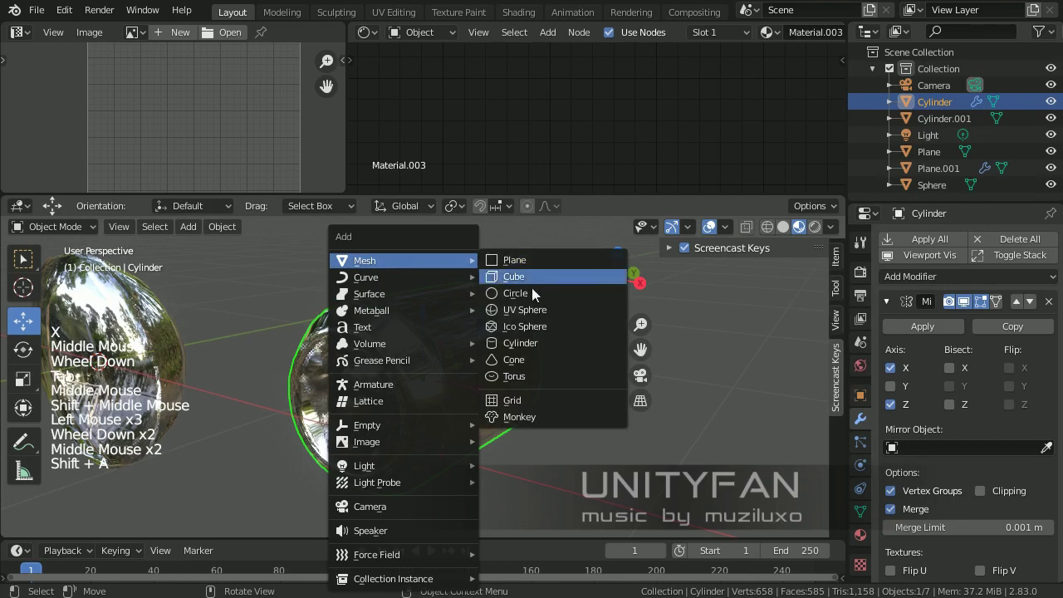
left_click(503, 342)
middle_click_drag(502, 339, 465, 387)
scroll(449, 387, "down", 6)
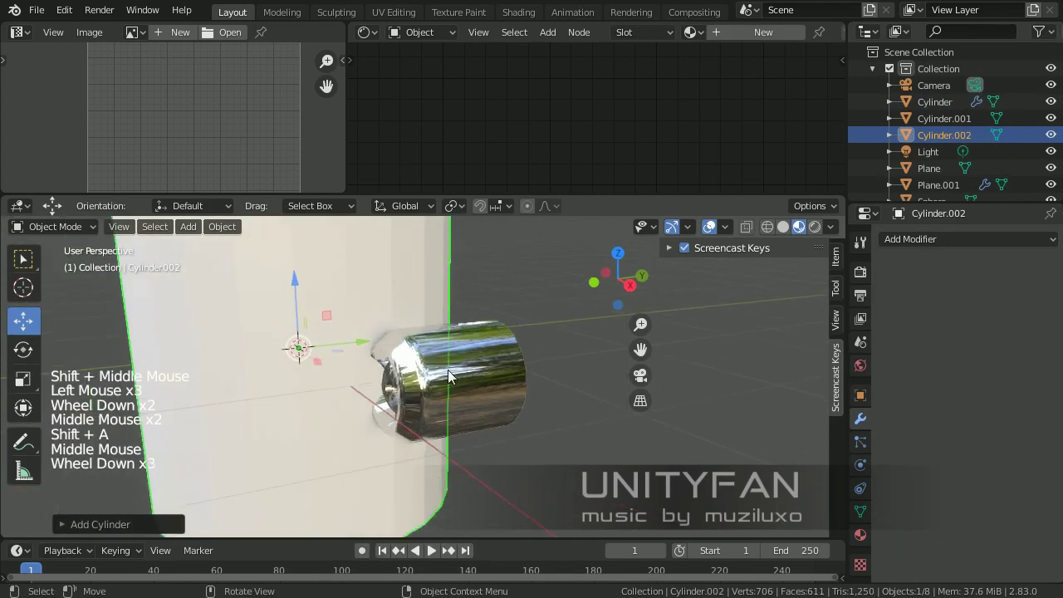
scroll(396, 384, "up", 1)
scroll(274, 302, "up", 1)
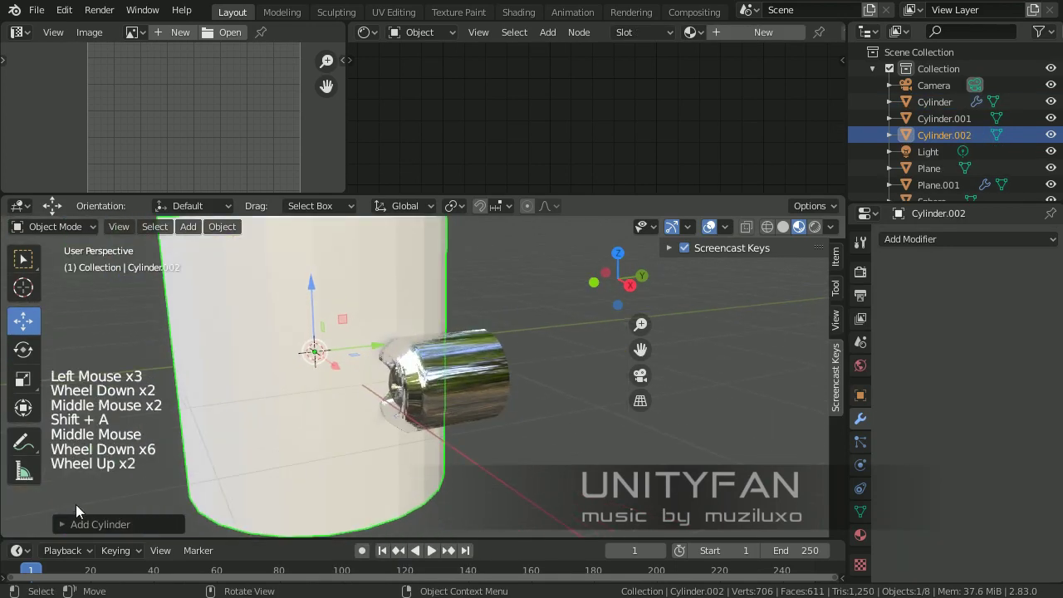
left_click(72, 518)
left_click(216, 325)
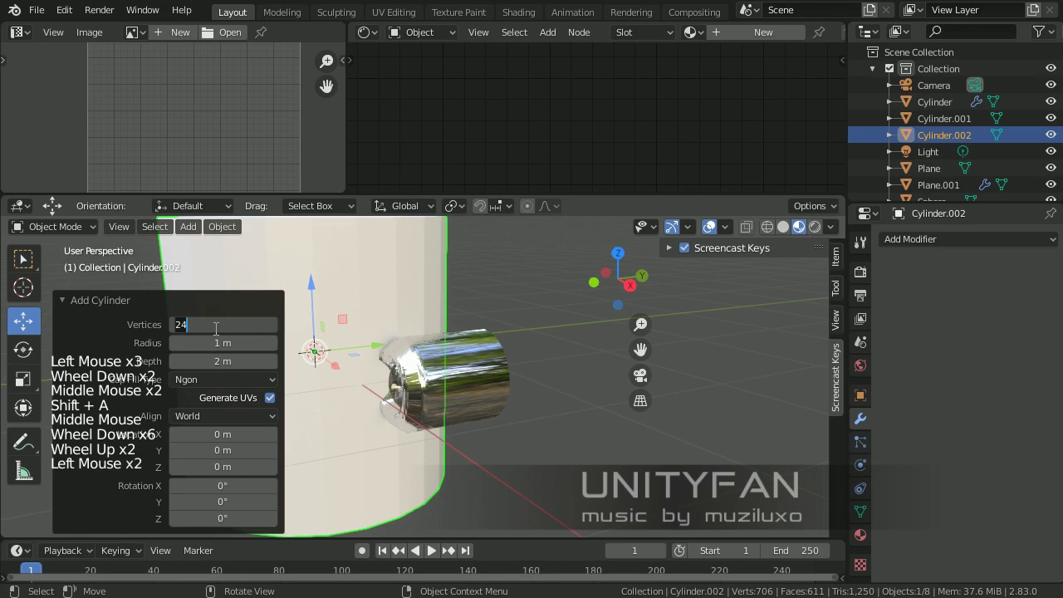
left_click(200, 303)
scroll(261, 332, "down", 3)
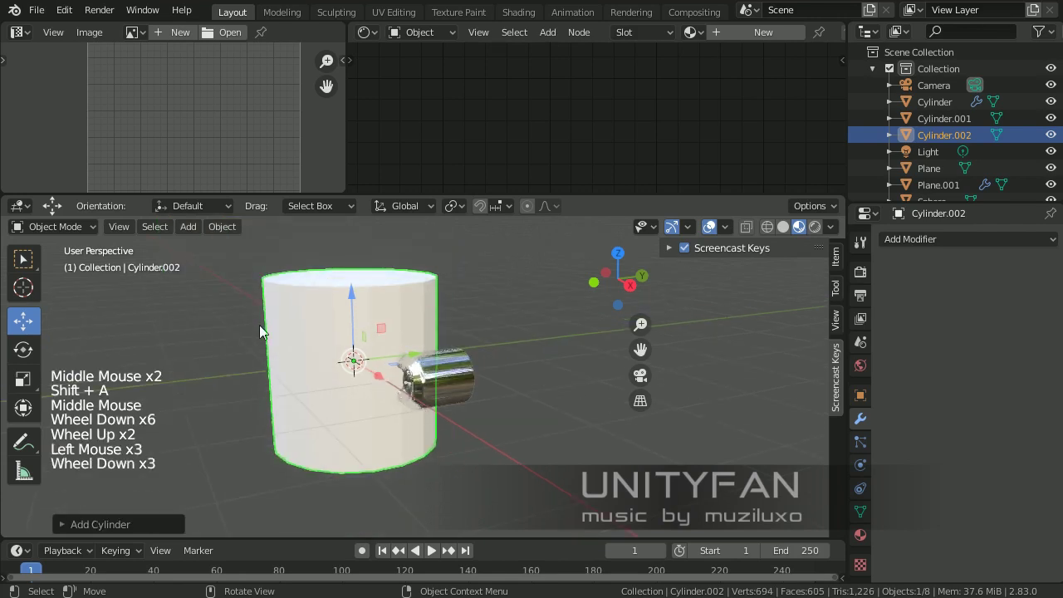
Step: Rotate the new cylinder 90° about the X axis so it lies along Y, and scale it down
middle_click_drag(261, 333, 288, 335)
scroll(299, 340, "up", 2)
left_click(23, 349)
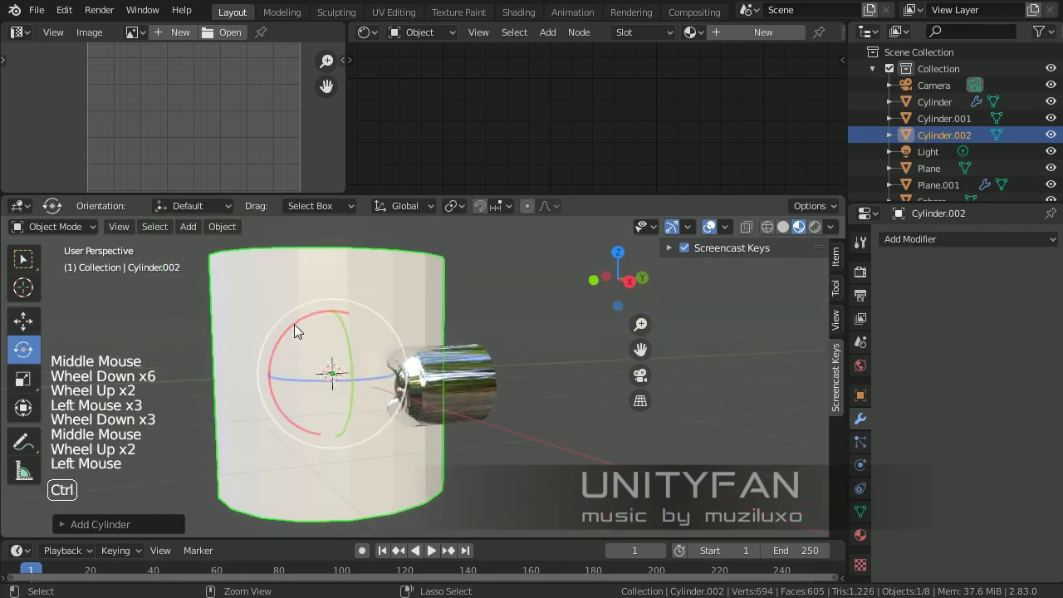
left_click_drag(297, 330, 266, 440, "ctrl")
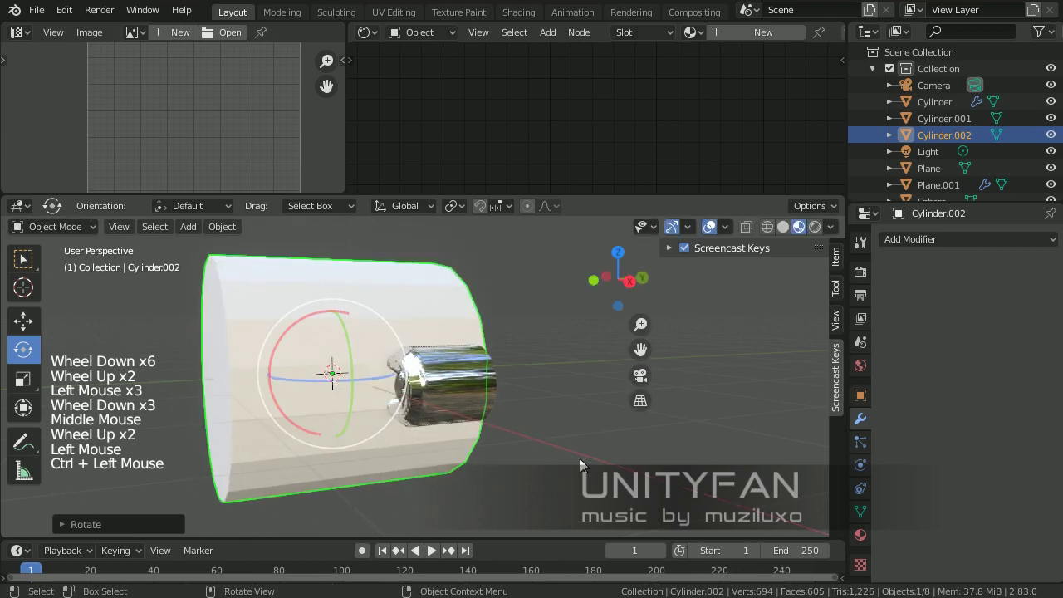
key("s")
left_click(418, 385)
middle_click_drag(399, 391, 489, 387)
scroll(488, 387, "up", 3)
Step: Move the new cylinder over to the second lamp, beside the upper +X side of its body
middle_click_drag(25, 362, 147, 333, "shift")
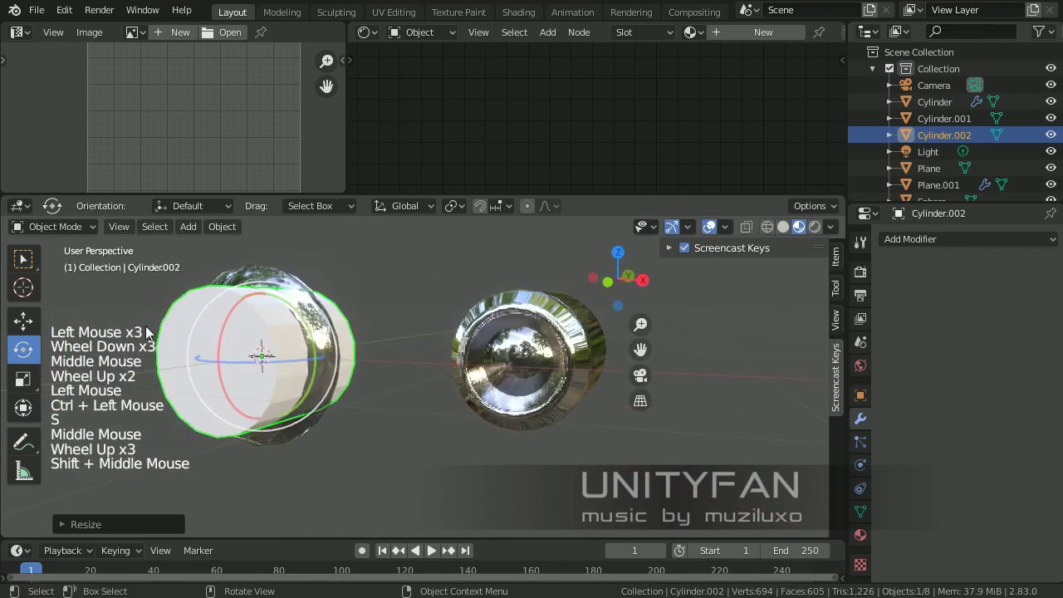
left_click(23, 320)
middle_click_drag(265, 373, 288, 378)
left_click_drag(289, 323, 646, 262)
middle_click_drag(607, 285, 388, 345, "shift")
right_click(455, 377)
left_click(424, 309)
left_click_drag(401, 343, 531, 336)
middle_click_drag(498, 342, 604, 356)
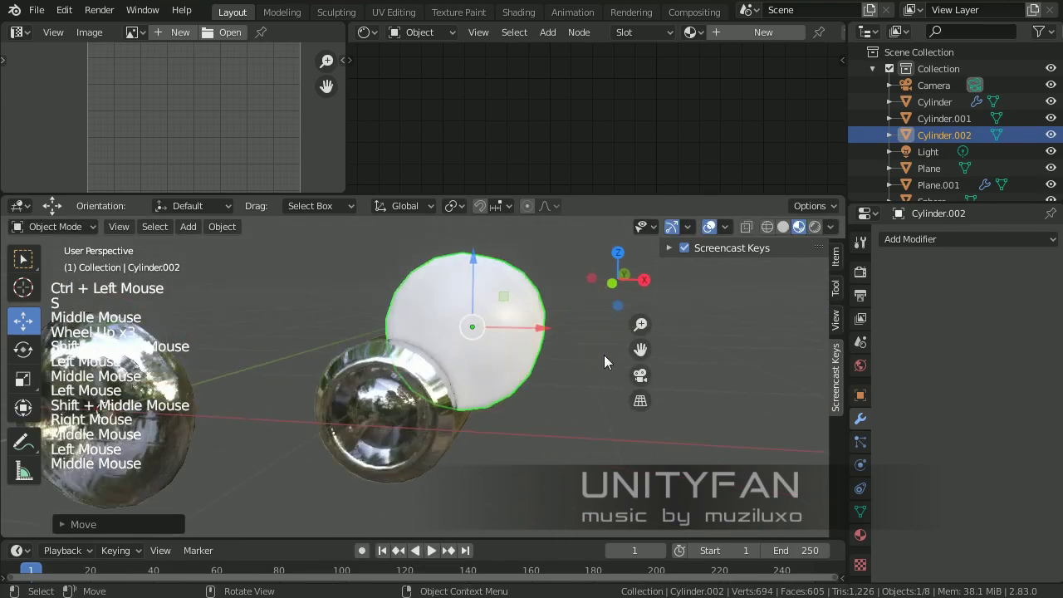
Step: Scale the new cylinder to about 0.44 of its size and move it against the lamp body
scroll(581, 336, "up", 2)
middle_click_drag(560, 320, 634, 447, "shift")
key("s")
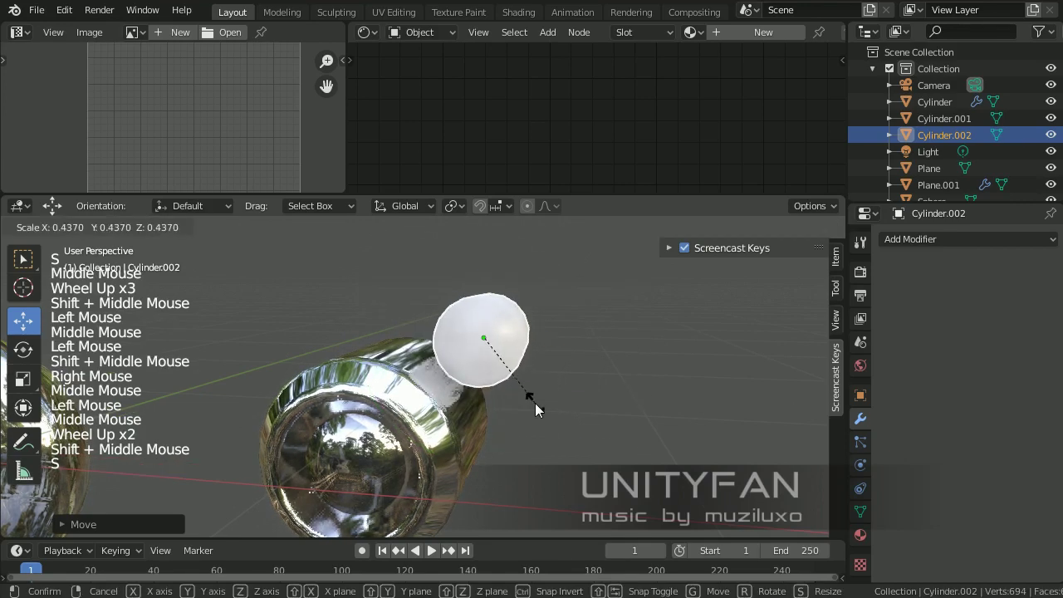
left_click(535, 403)
middle_click_drag(535, 399, 548, 363)
left_click_drag(508, 311, 483, 333)
middle_click_drag(487, 366, 460, 405, "shift")
Step: Assign the lamp body's Material.003 to the small cylinder
scroll(520, 352, "up", 1)
scroll(502, 374, "up", 2)
left_click(495, 386)
scroll(495, 387, "down", 1)
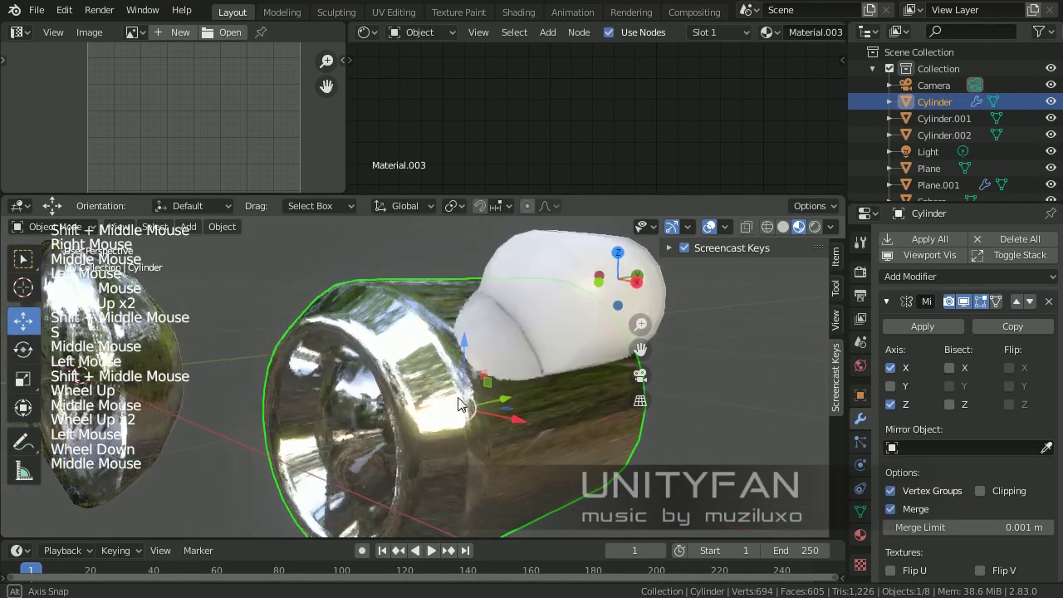
middle_click_drag(540, 365, 503, 393, "shift")
left_click(860, 536)
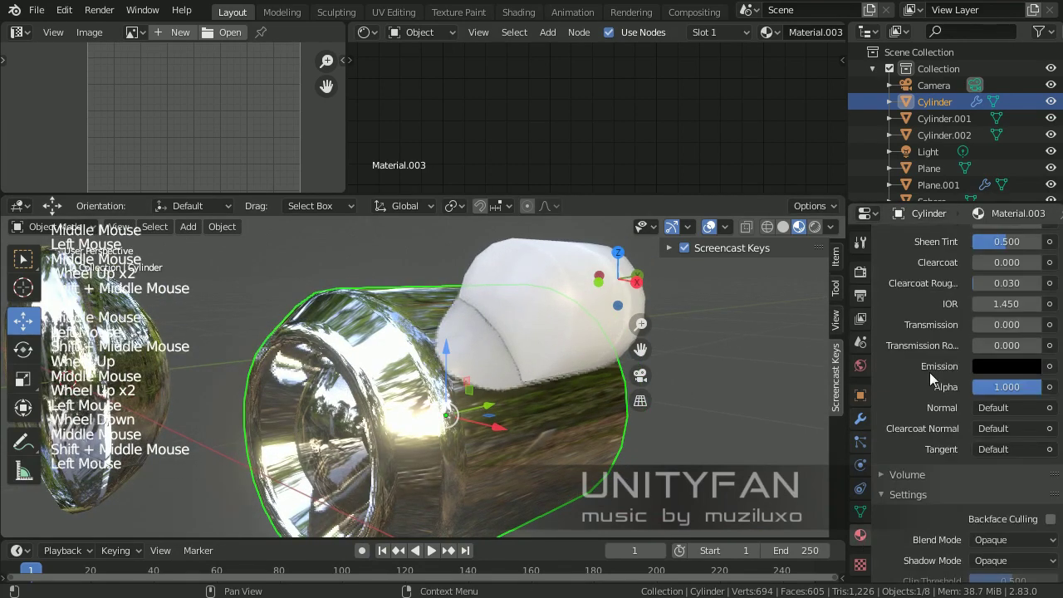
scroll(930, 391, "up", 15)
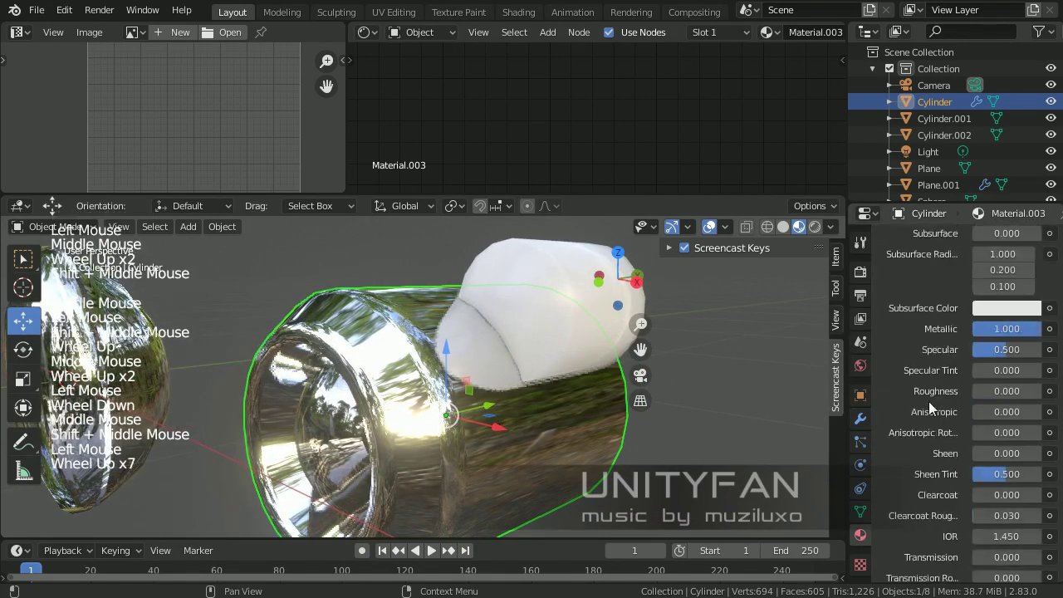
left_click_drag(555, 305, 843, 310)
left_click_drag(888, 312, 576, 301)
middle_click_drag(575, 302, 600, 304)
Step: Join the small cylinder into the lamp body so that the Mirror modifier also applies to it
left_click(548, 313)
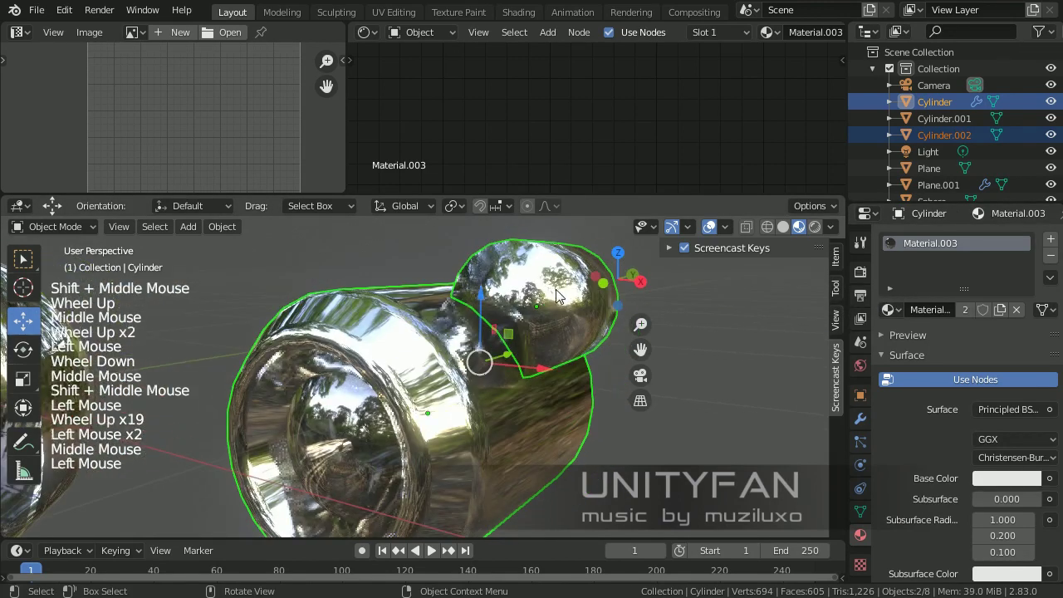
left_click(439, 372, "shift")
key("ctrl+j")
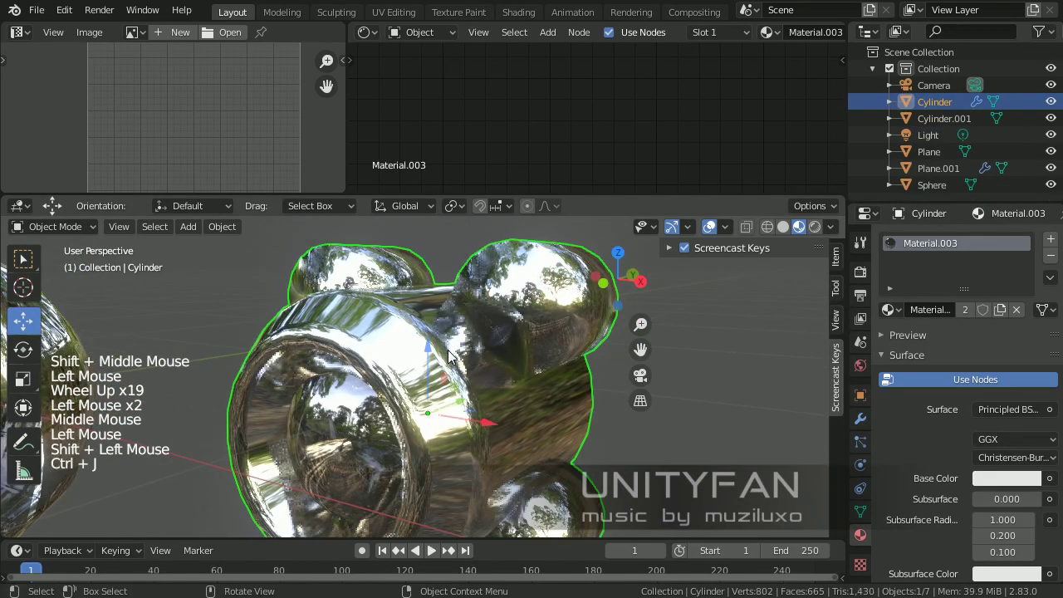
Step: Scale down the joined small cylinder in Edit Mode
scroll(536, 324, "down", 1)
key("Tab")
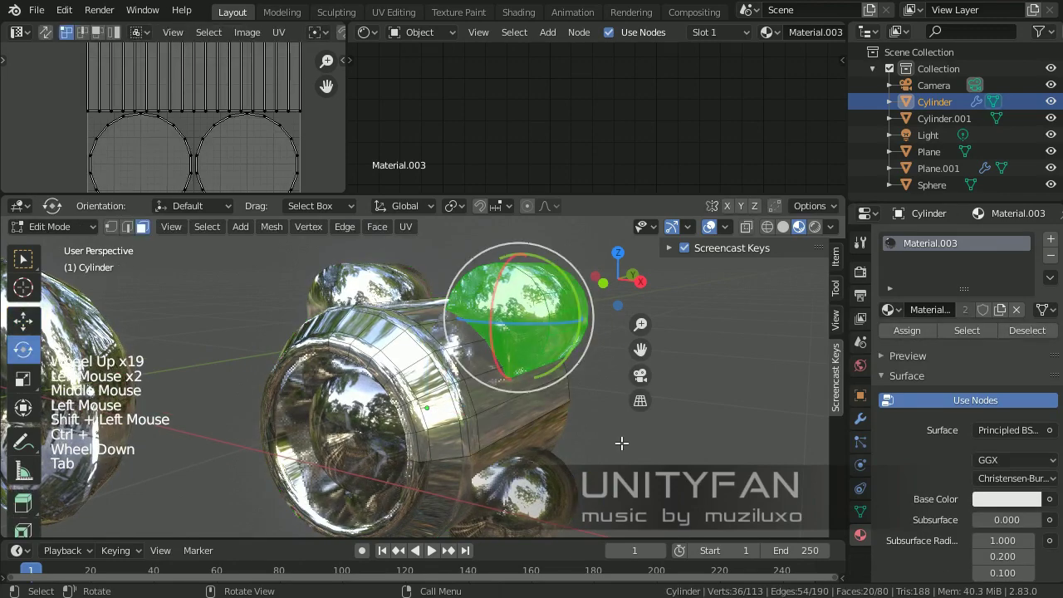
key("s")
left_click(544, 401)
middle_click_drag(469, 384, 411, 375)
scroll(490, 365, "up", 2)
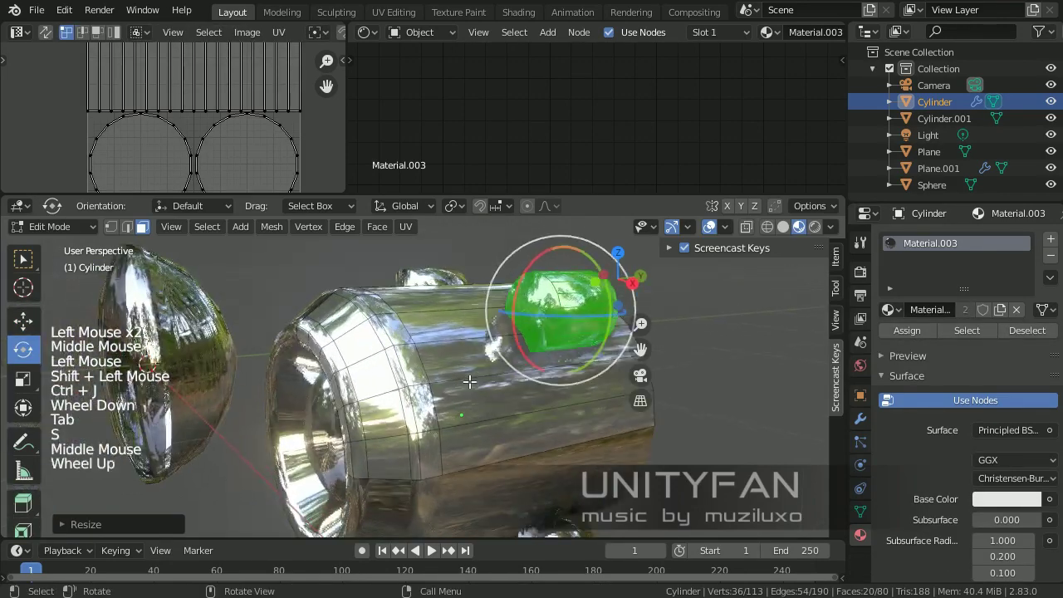
middle_click_drag(503, 382, 445, 388, "shift")
Step: Delete the rear cap face of the small cylinder
left_click(147, 235)
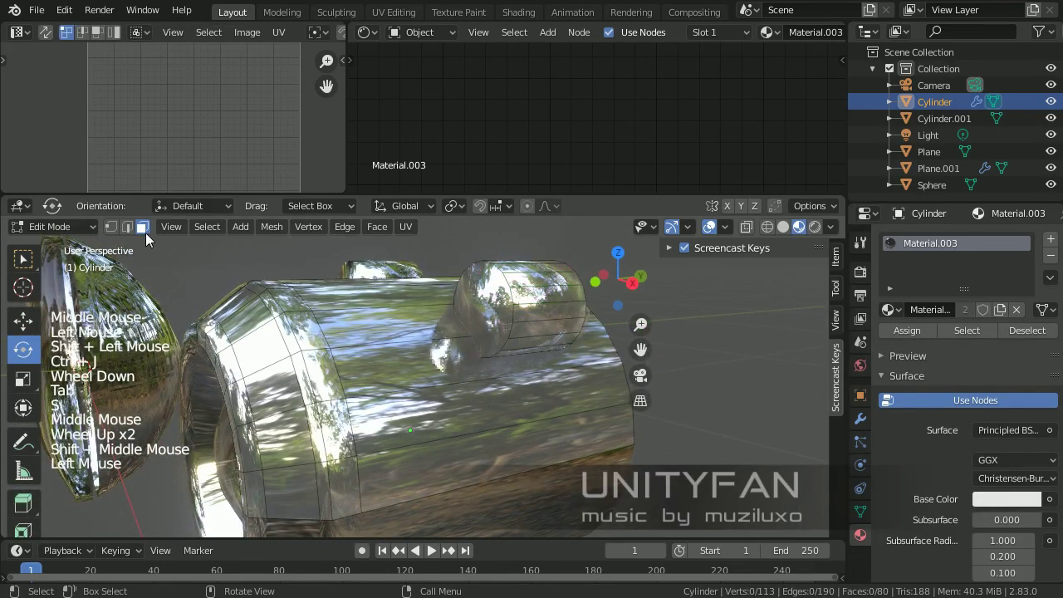
left_click(24, 320)
middle_click_drag(374, 332, 498, 304)
left_click(463, 317)
key("x")
left_click(463, 318)
Step: Select the small cylinder's front cap and move it along Y toward the lamp's front rim to lengthen the cylinder
left_click(484, 293)
scroll(484, 293, "down", 2)
middle_click_drag(499, 304, 466, 307)
scroll(467, 308, "up", 2)
left_click_drag(532, 307, 413, 321)
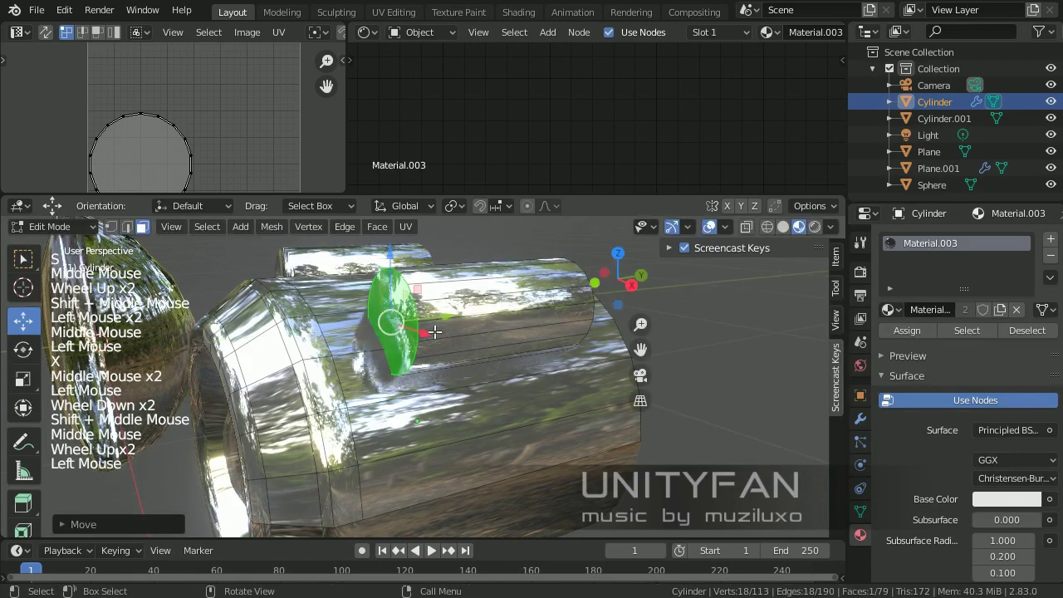
Step: Select all faces of the small cylinder and move it in the XZ plane partly into the lamp body, about -0.04 m X and -0.03 m Z
middle_click_drag(433, 332, 664, 317, "shift")
key("ctrl+KP_Add")
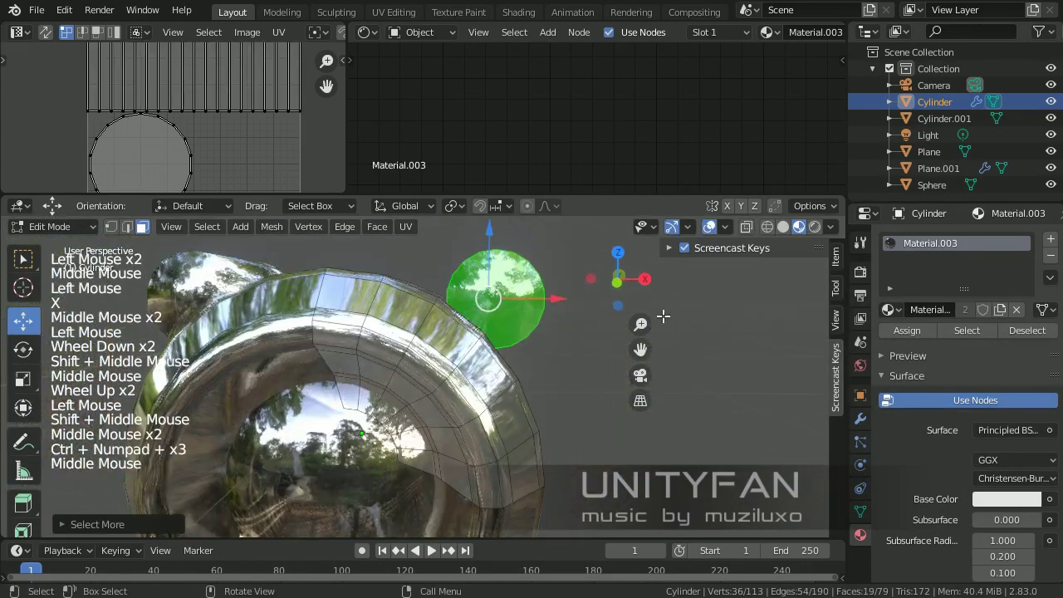
left_click_drag(512, 275, 488, 298)
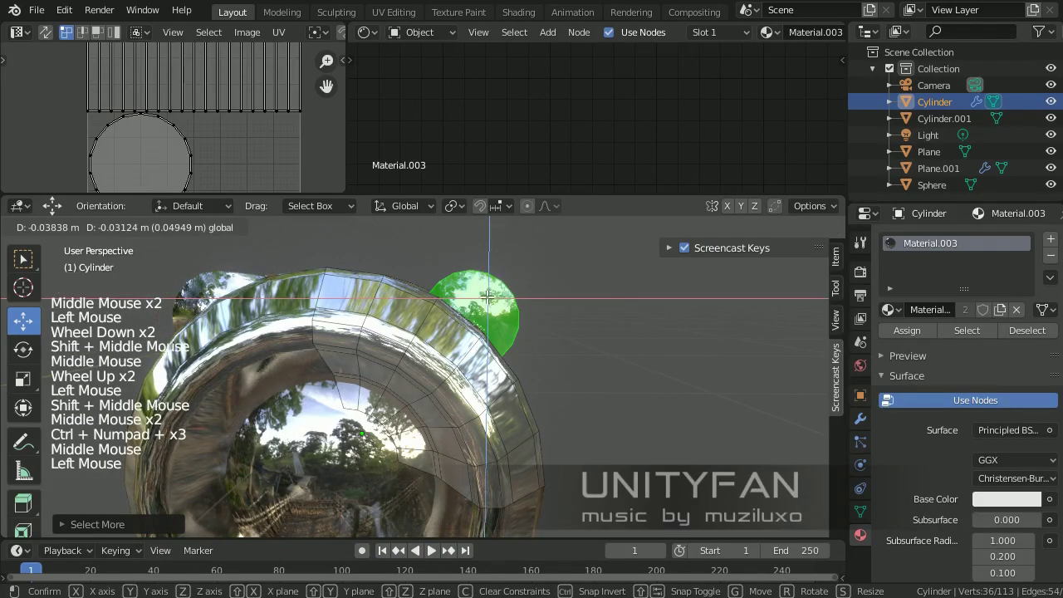
middle_click_drag(488, 298, 384, 332)
scroll(432, 324, "down", 1, "shift")
scroll(390, 328, "down", 1)
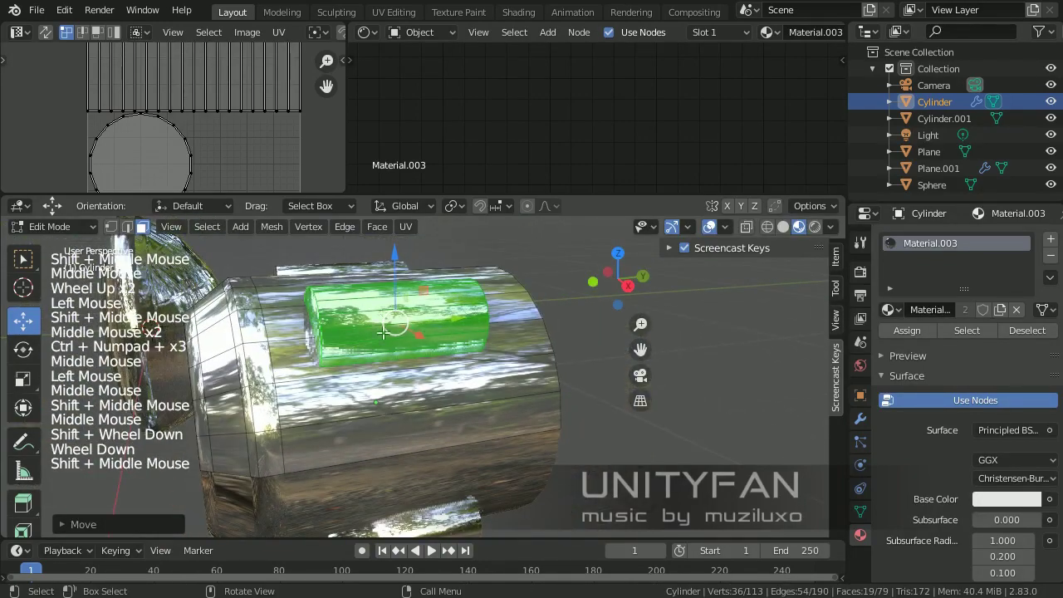
Step: Select the rear edge loop of the second lamp's body and move it forward along Y toward the small cylinders' rear ends
left_click(446, 319)
middle_click_drag(446, 319, 479, 355)
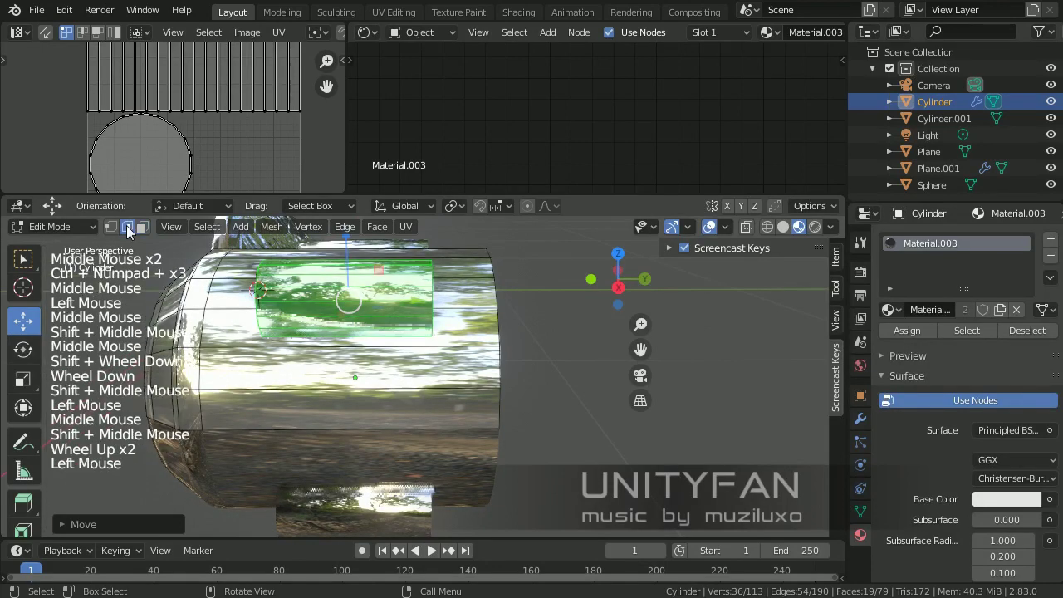
left_click(504, 368)
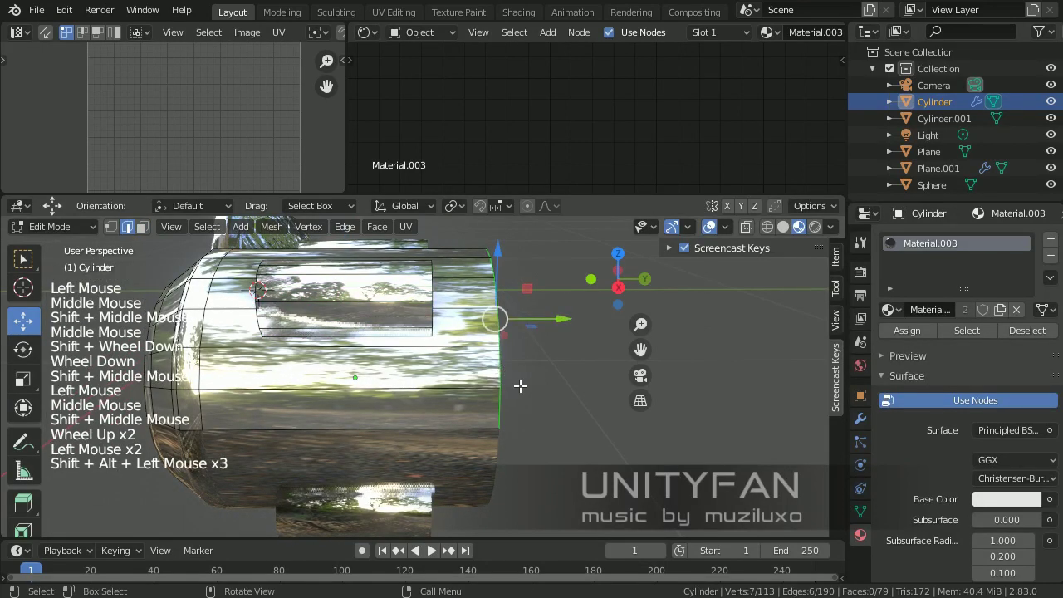
middle_click_drag(520, 385, 534, 402)
left_click_drag(566, 317, 486, 320)
Step: Extrude the small cylinder's front cap forward and scale the extruded face down to form a taper
middle_click_drag(486, 320, 591, 283, "shift")
middle_click_drag(457, 328, 584, 354)
middle_click_drag(508, 334, 490, 353)
left_click(477, 296)
middle_click_drag(477, 297, 482, 341)
scroll(480, 357, "up", 1)
key("e")
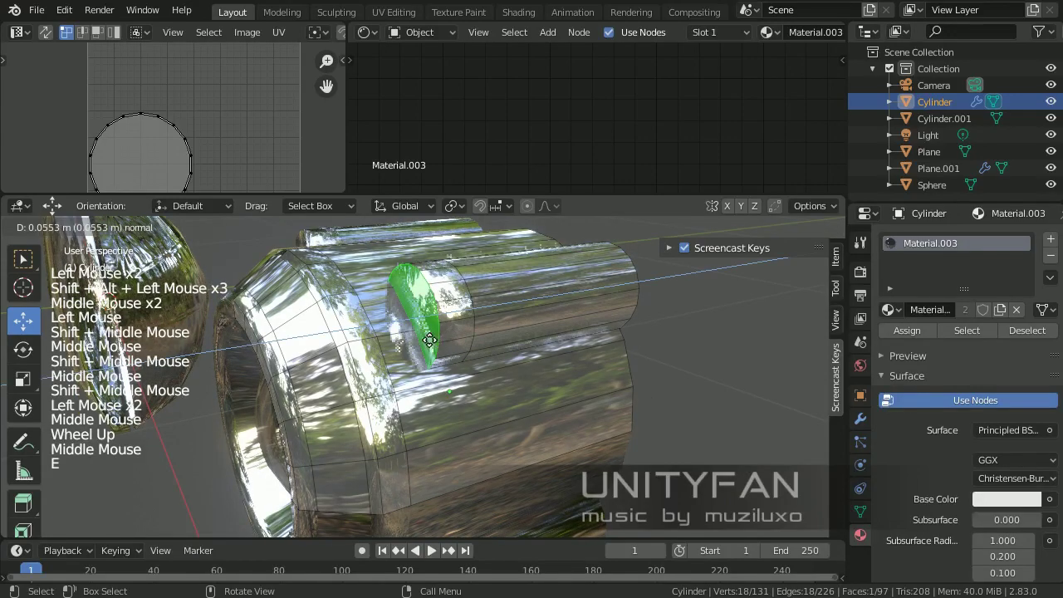
left_click(509, 361)
key("s")
left_click(504, 339)
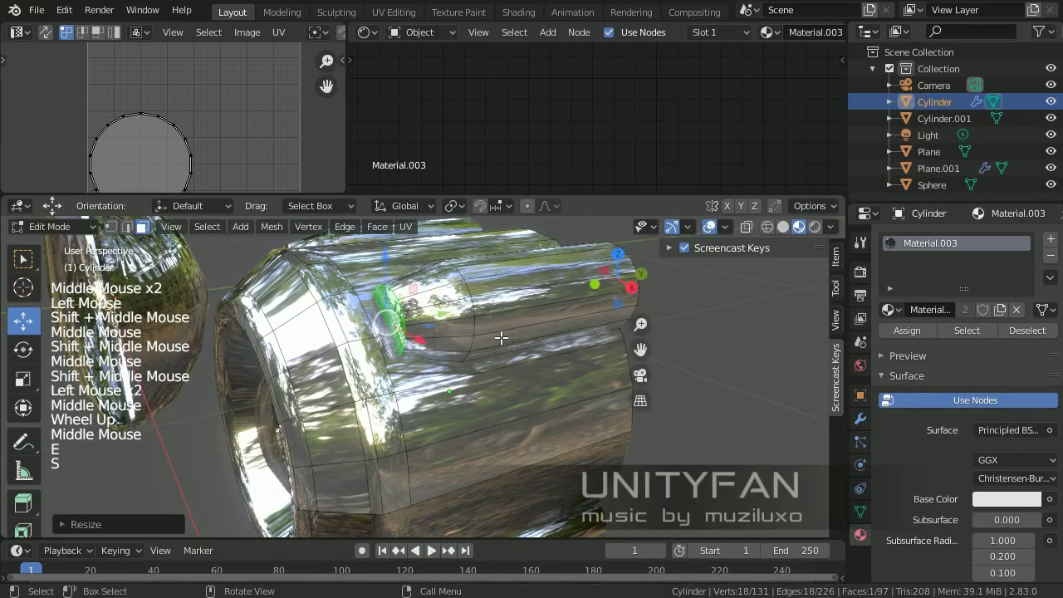
Step: Move the small cylinder's scaled front cap further forward along Y to lengthen the taper
middle_click_drag(504, 338, 482, 340)
middle_click_drag(482, 341, 462, 327)
scroll(462, 327, "up", 1)
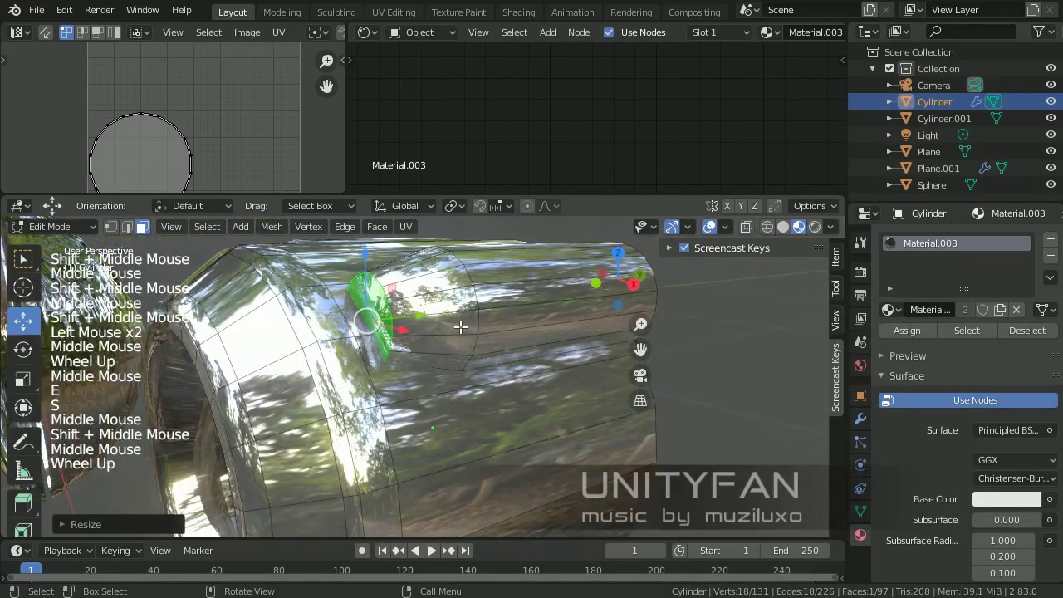
left_click_drag(418, 314, 324, 330)
scroll(324, 331, "down", 4)
middle_click_drag(324, 330, 524, 365, "shift")
scroll(477, 327, "up", 2)
key("Tab")
key("Tab")
Step: Inset the small cylinder's front cap and move the inset face slightly forward along Y
middle_click_drag(523, 366, 477, 405)
scroll(477, 405, "up", 2)
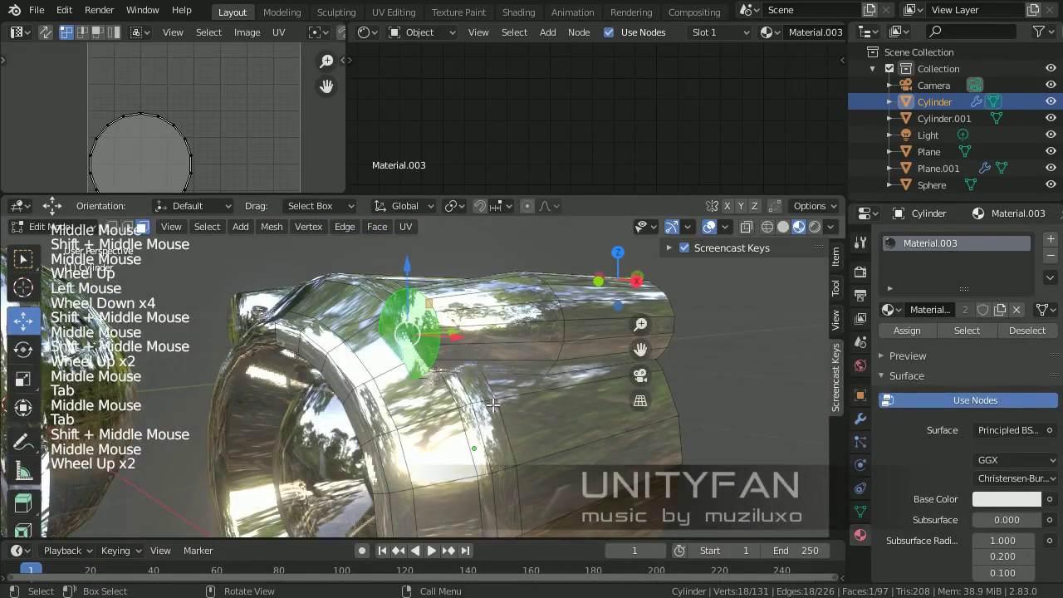
key("i")
left_click(486, 368)
middle_click_drag(487, 368, 449, 379)
left_click_drag(438, 338, 422, 341)
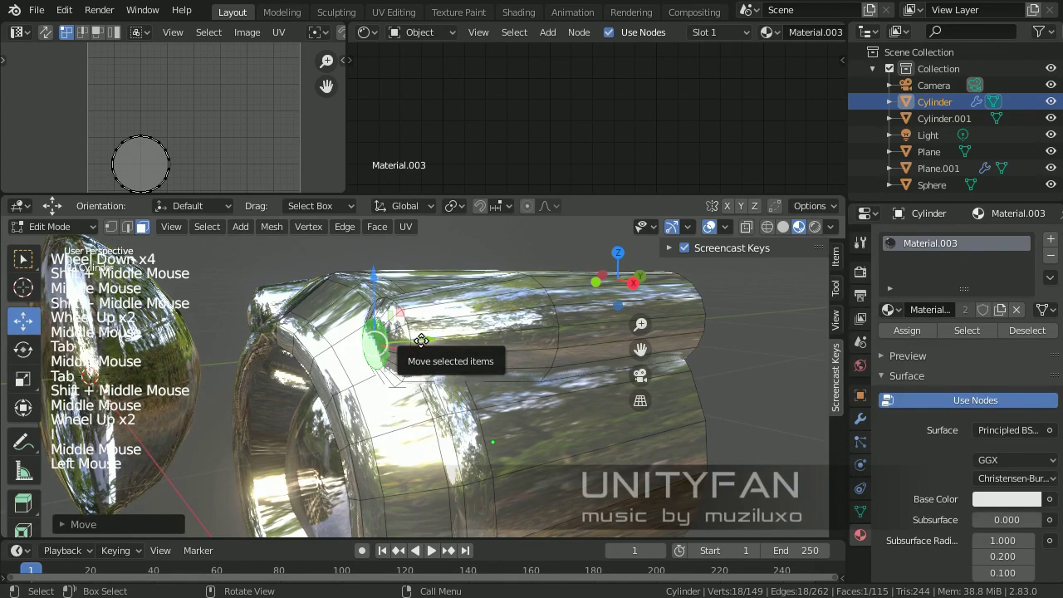
Step: Extrude the small cylinder's inset face inward and scale it down into a recess
key("e")
right_click(435, 340)
key("s")
left_click(522, 382)
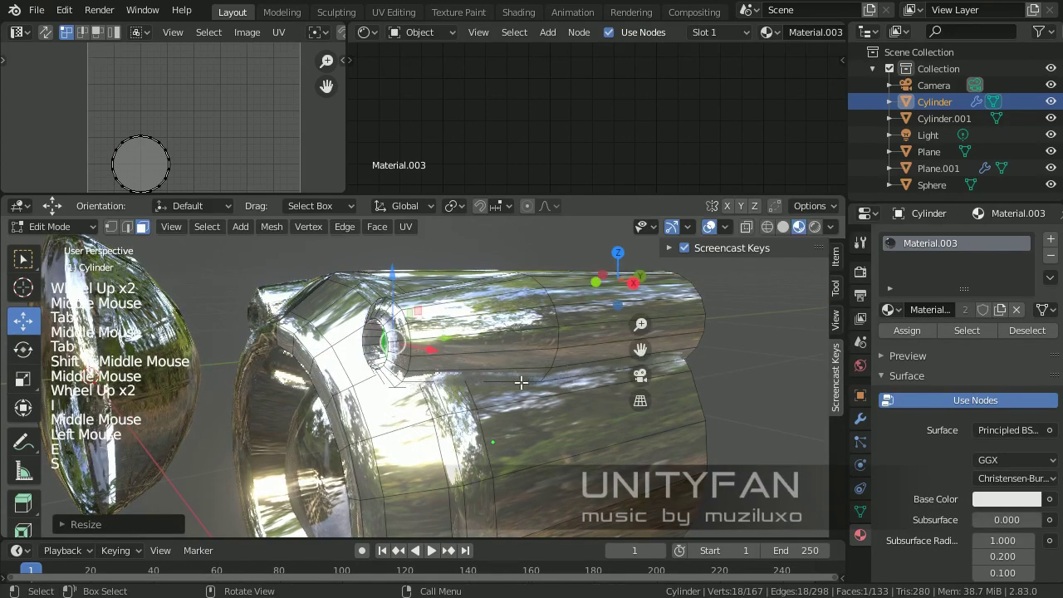
Step: Add a loop cut around the small cylinder, slide it toward the tapered front section, and return to Object Mode
scroll(522, 382, "down", 3)
middle_click_drag(522, 382, 510, 408)
scroll(130, 465, "up", 2)
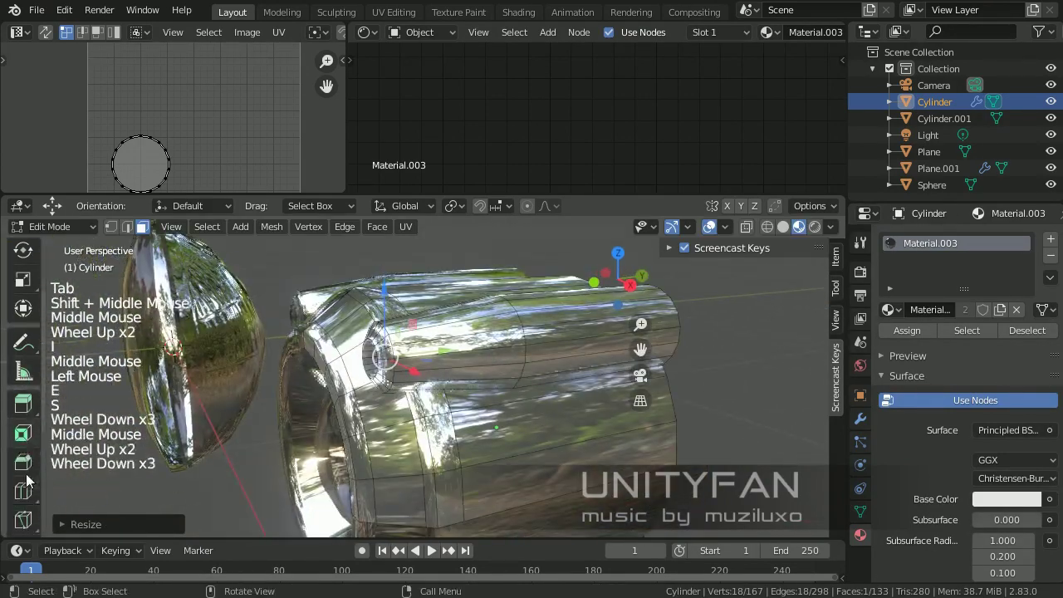
left_click_drag(622, 314, 573, 326)
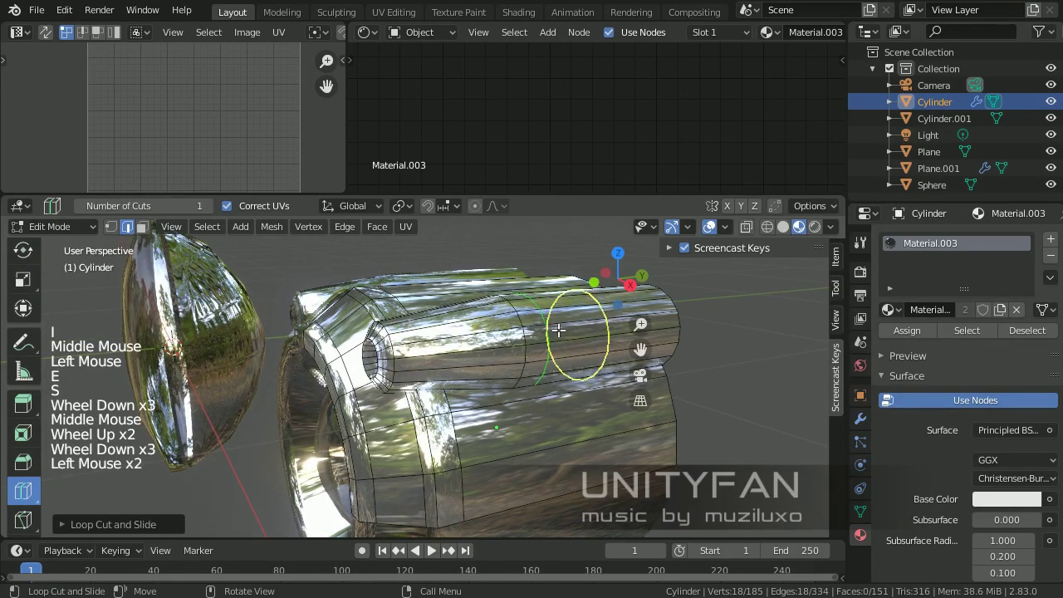
scroll(561, 337, "down", 3)
scroll(562, 365, "up", 1)
middle_click_drag(563, 396, 665, 374)
key("Tab")
Step: Select the second lamp's body and glass lens together and reposition them along X closer to the headlight
middle_click_drag(540, 449, 559, 354, "shift")
mouse_move(559, 354)
middle_mouse_down()
mouse_move(688, 362)
mouse_move(570, 347)
middle_mouse_up()
left_click(570, 339)
middle_click_drag(553, 435, 532, 408, "shift")
scroll(632, 449, "down", 2)
scroll(649, 426, "up", 2)
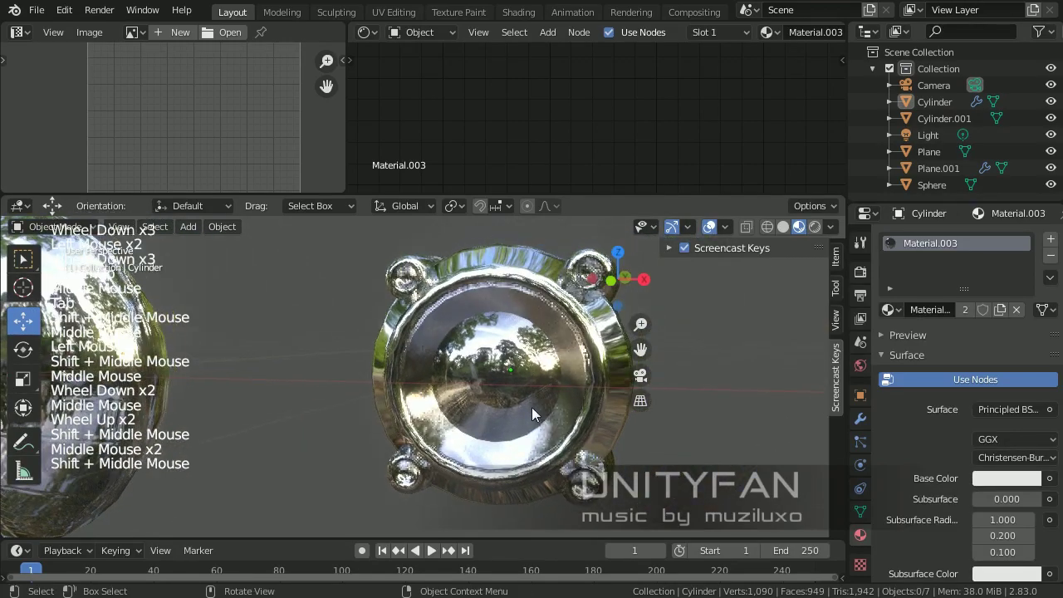
left_click(565, 448)
middle_click_drag(565, 449, 575, 405)
left_click(570, 433, "shift")
scroll(553, 418, "down", 1)
scroll(536, 380, "up", 2)
scroll(520, 392, "down", 1)
scroll(532, 395, "down", 1)
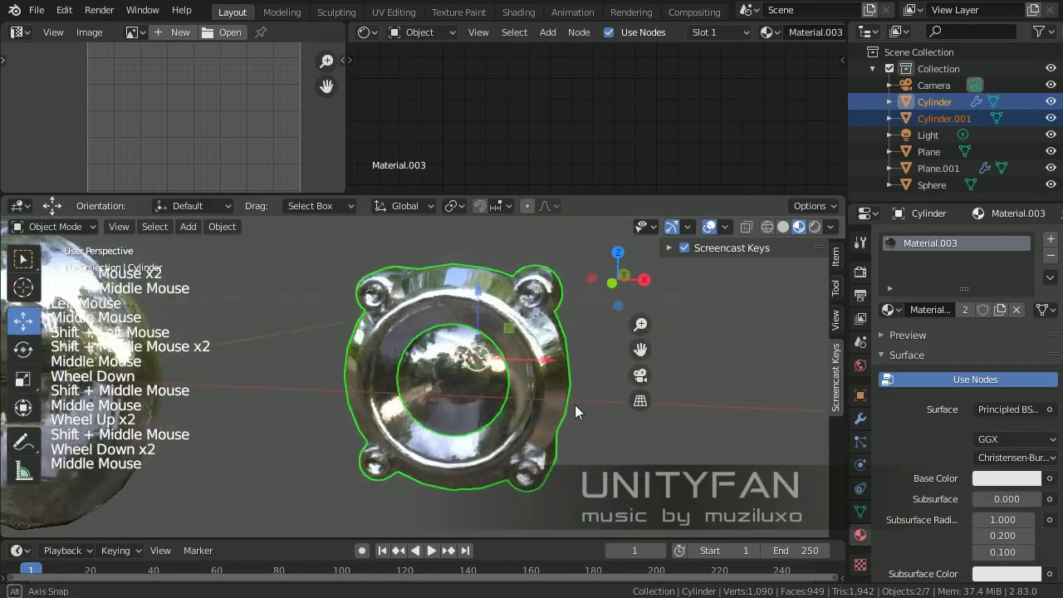
scroll(531, 377, "down", 1)
left_click_drag(534, 363, 420, 363)
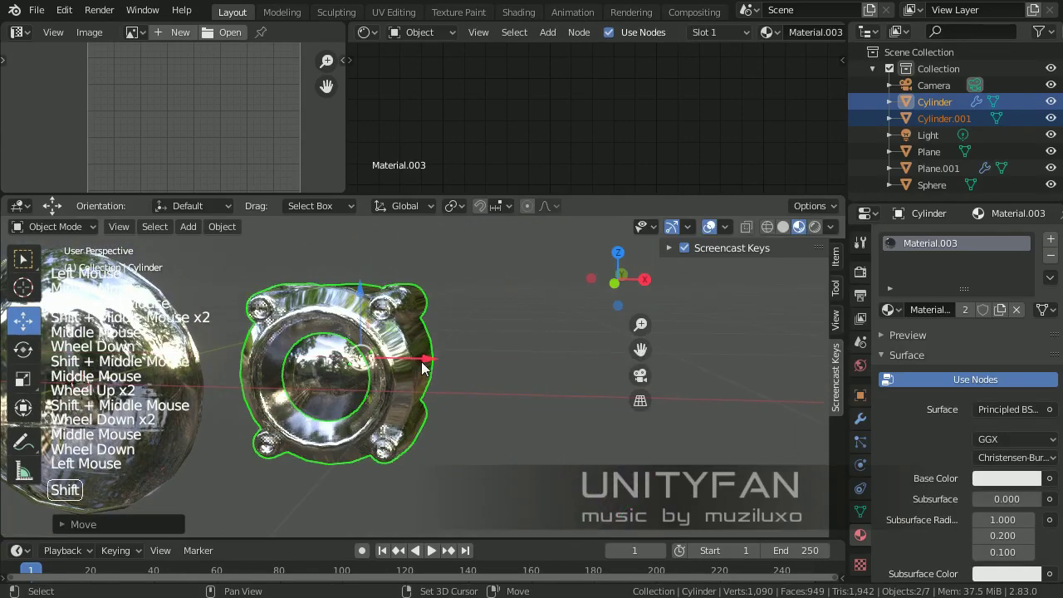
middle_click_drag(426, 364, 453, 358, "shift")
left_click_drag(458, 355, 491, 392)
Step: Deselect everything and examine the second lamp's front, lens and small side cylinders up close
middle_click_drag(490, 393, 534, 419, "shift")
scroll(572, 393, "up", 2)
scroll(506, 408, "up", 1)
scroll(509, 403, "down", 5)
left_click(513, 436)
scroll(512, 435, "up", 2)
scroll(525, 427, "down", 2)
scroll(567, 432, "up", 2)
scroll(567, 431, "down", 1)
scroll(523, 418, "up", 2)
scroll(435, 409, "up", 1)
scroll(548, 431, "down", 1)
scroll(548, 431, "down", 1)
middle_click_drag(533, 419, 516, 407)
scroll(513, 406, "up", 2)
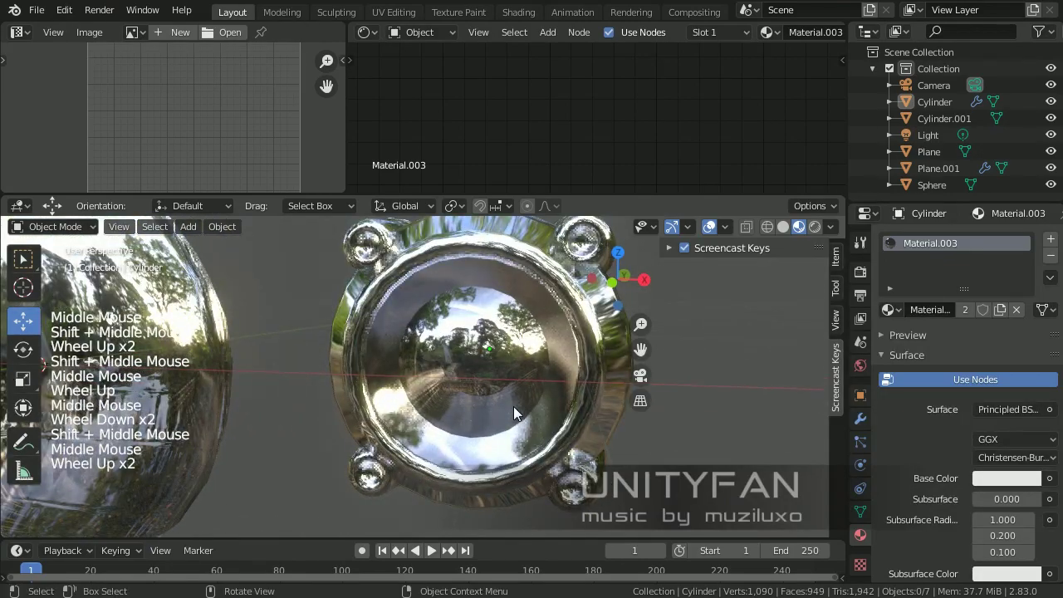
Step: Select the second lamp's body and lens, move them along X away from the headlight and forward along Y, and deselect them
middle_click_drag(513, 407, 417, 367)
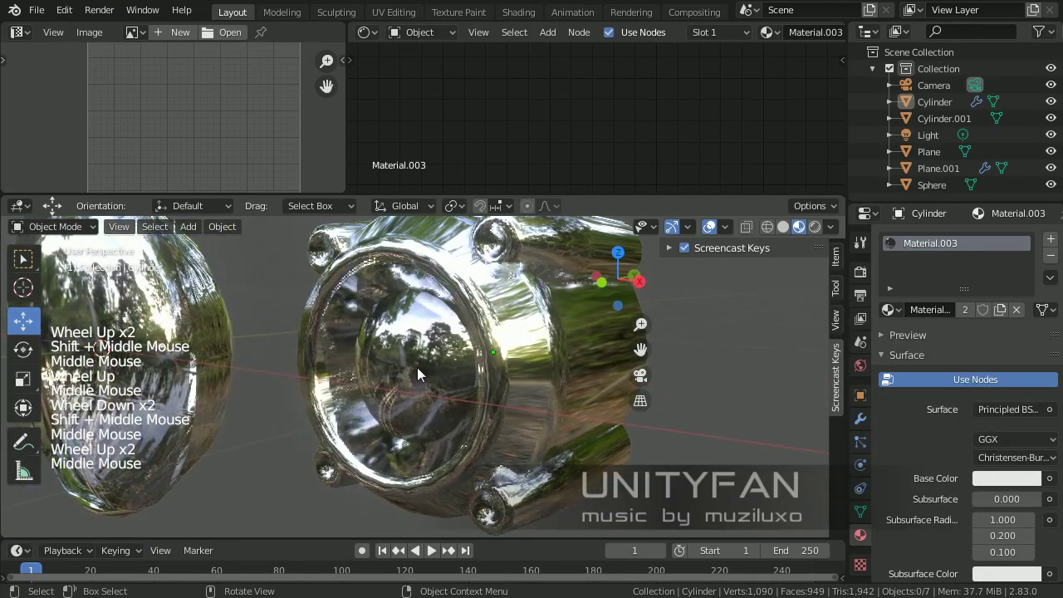
left_click(417, 367)
left_click(550, 395)
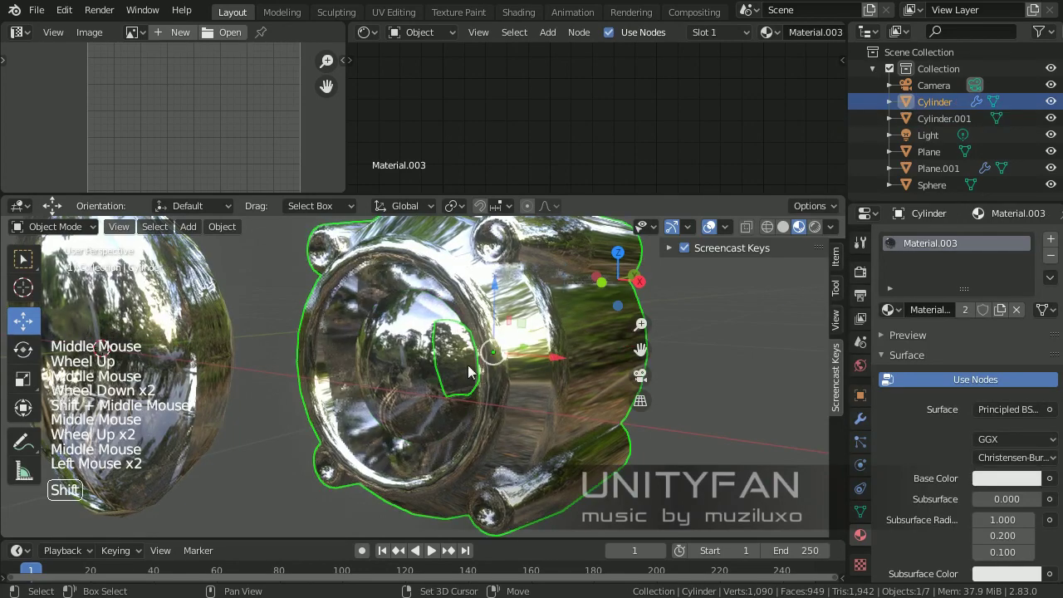
left_click(420, 370, "shift")
scroll(481, 384, "down", 2)
middle_click_drag(499, 391, 536, 380)
scroll(540, 379, "down", 1)
left_click_drag(537, 355, 586, 364)
middle_click_drag(585, 364, 470, 404)
middle_click_drag(552, 382, 530, 385)
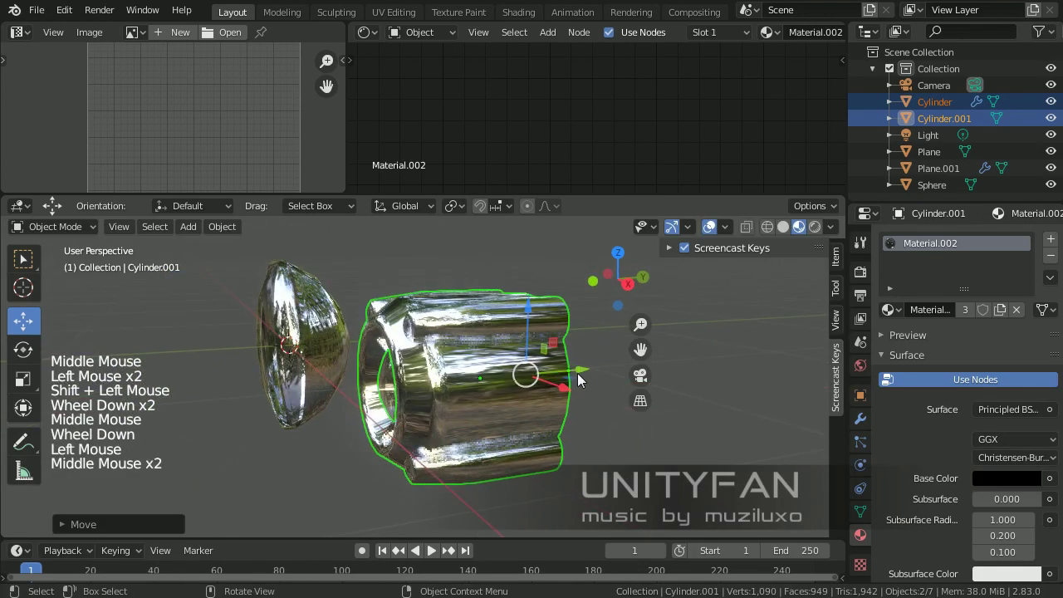
left_click_drag(579, 371, 550, 375)
middle_click_drag(441, 430, 640, 468)
left_click(640, 474)
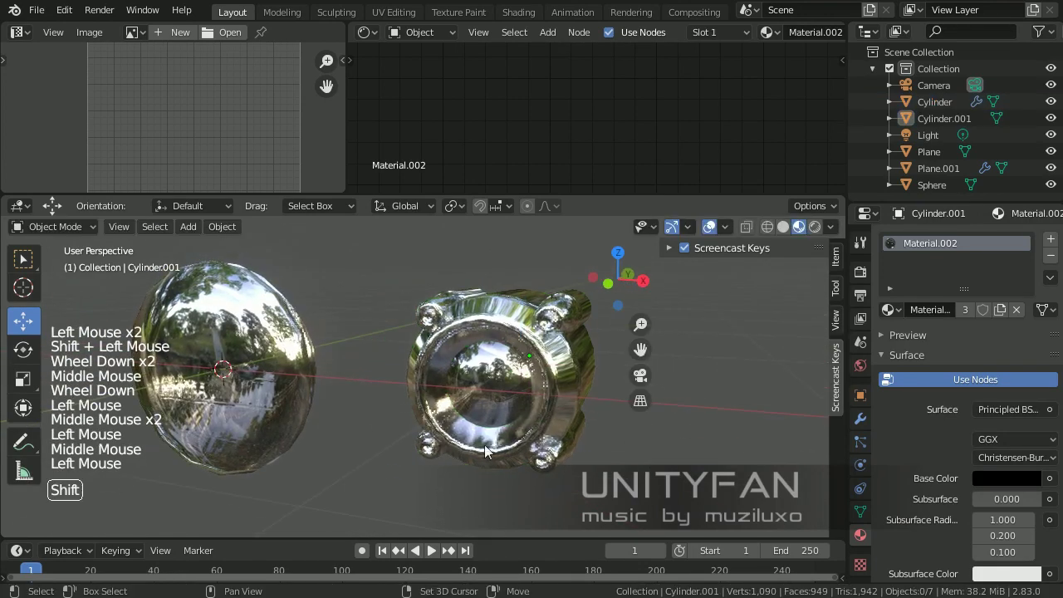
middle_click_drag(484, 445, 516, 451, "shift")
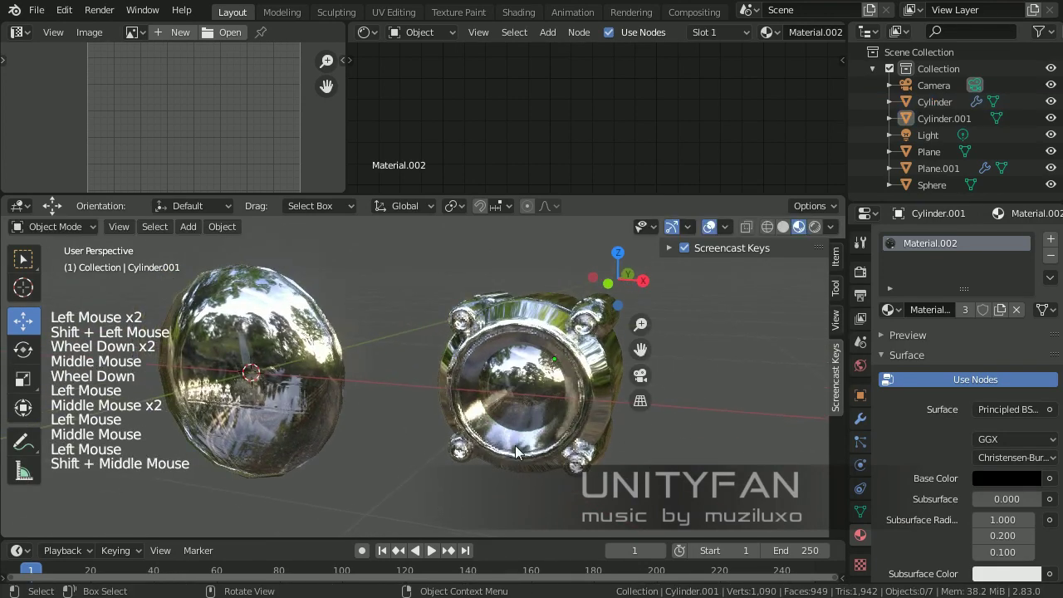
Step: Select the headlight's front glass and set its material's Specular to 3
middle_click_drag(441, 434, 477, 427)
left_click(436, 414)
scroll(923, 479, "down", 3)
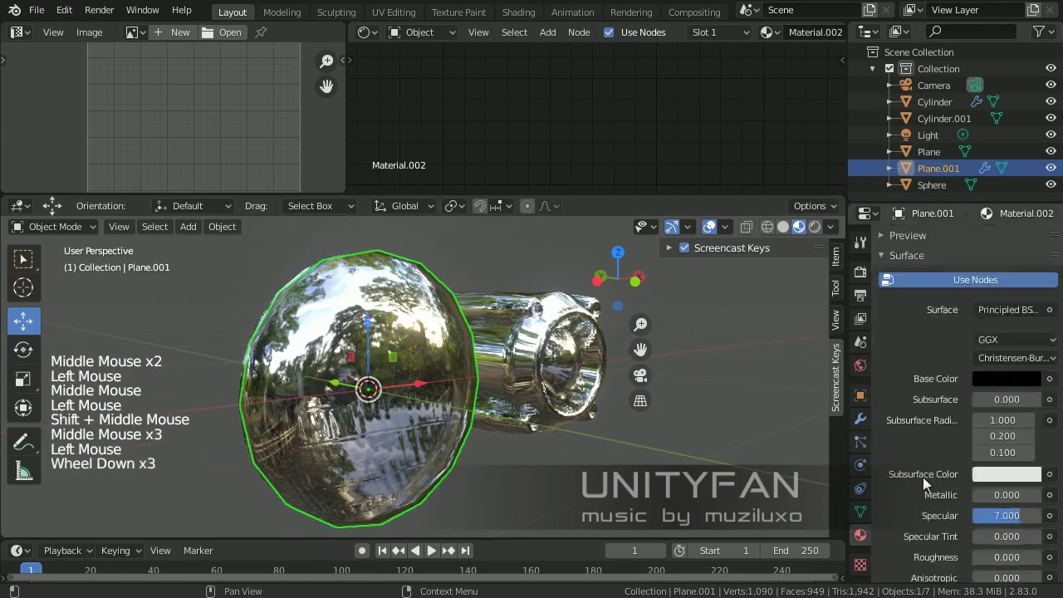
scroll(914, 482, "down", 7)
scroll(933, 477, "up", 3)
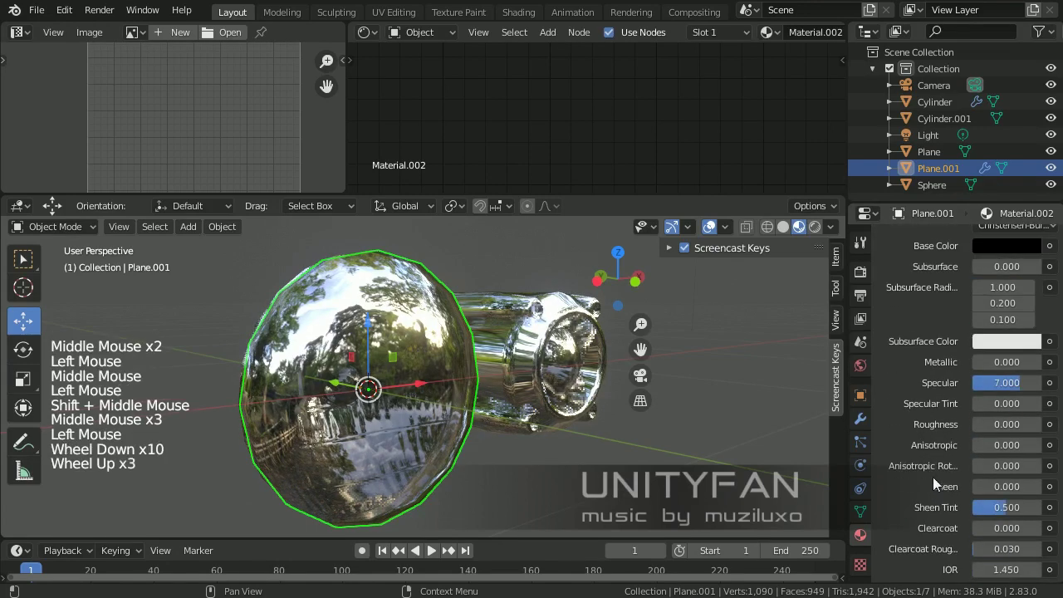
left_click(1004, 380)
type("3")
key("Return")
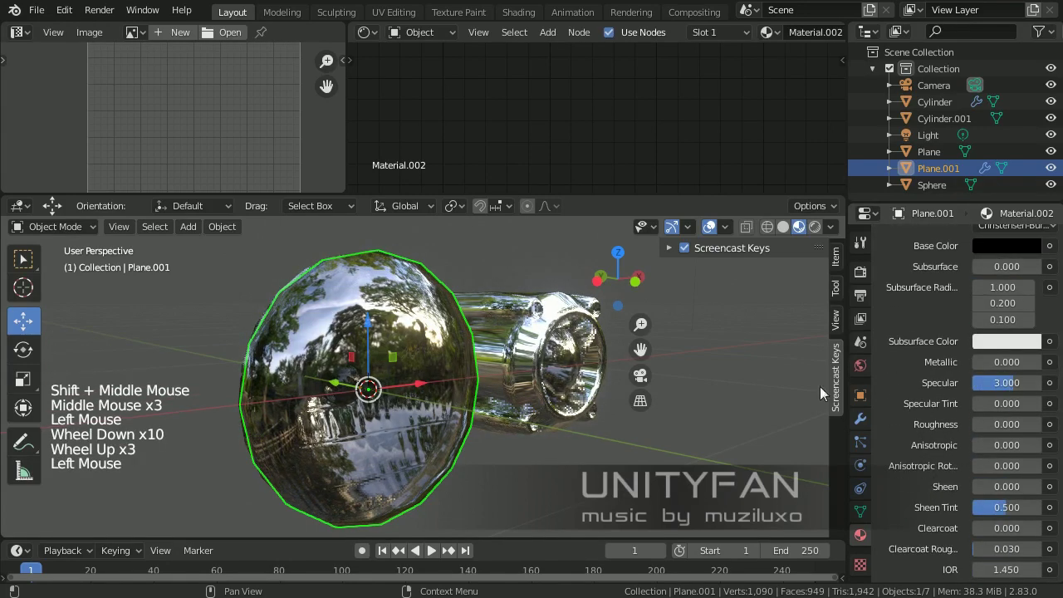
left_click(736, 420)
middle_click_drag(650, 452, 540, 427)
Step: Set the Specular of the headlight glass material to 1 and check the reflections on both lamps
left_click(475, 407)
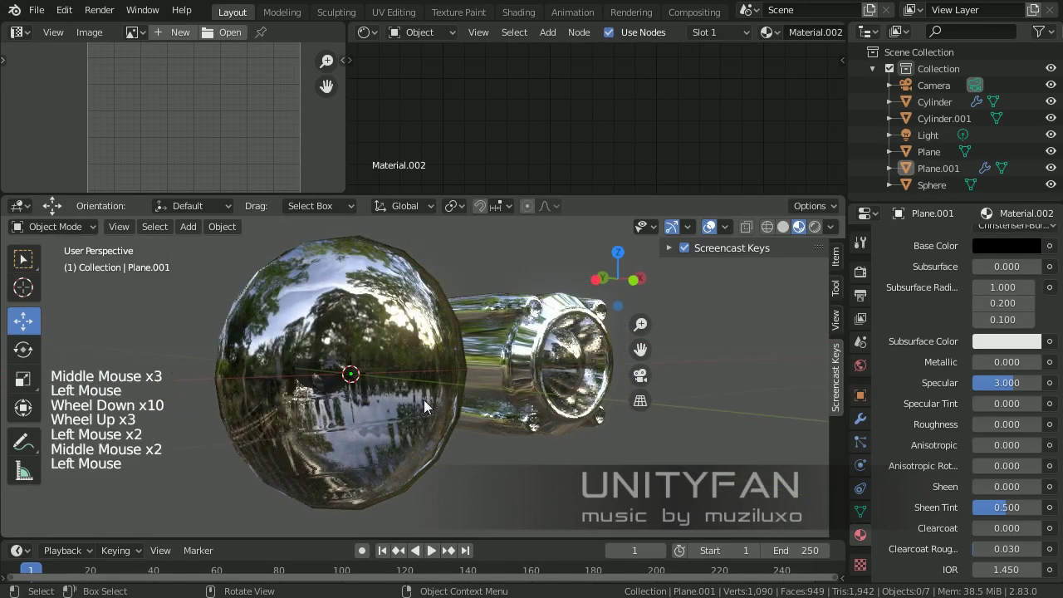
middle_click_drag(475, 406, 494, 403)
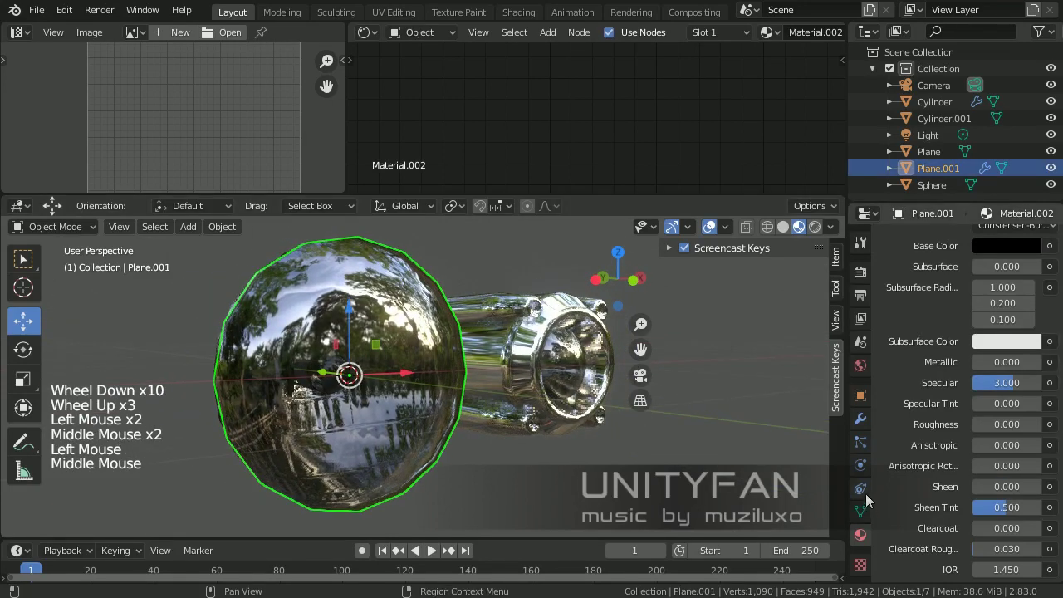
scroll(959, 430, "up", 2)
left_click(997, 416)
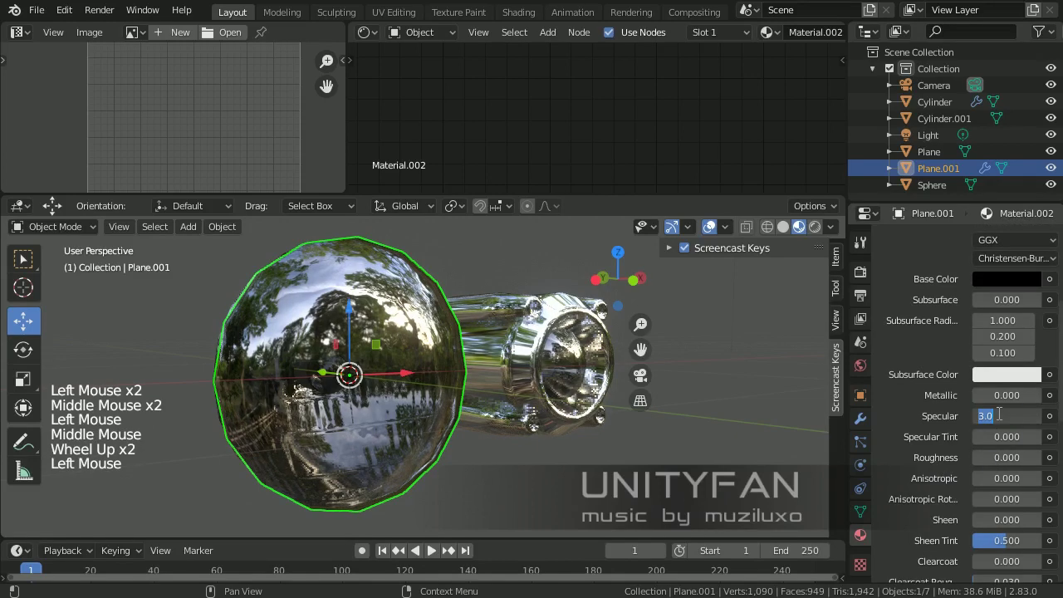
middle_click_drag(681, 421, 525, 406)
scroll(416, 374, "up", 4)
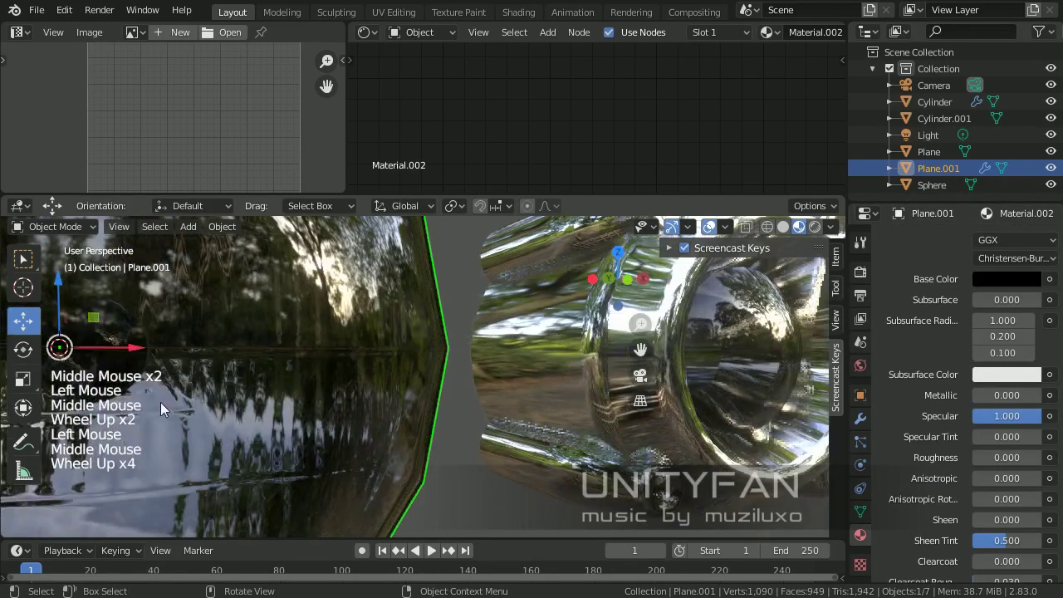
scroll(415, 374, "down", 1)
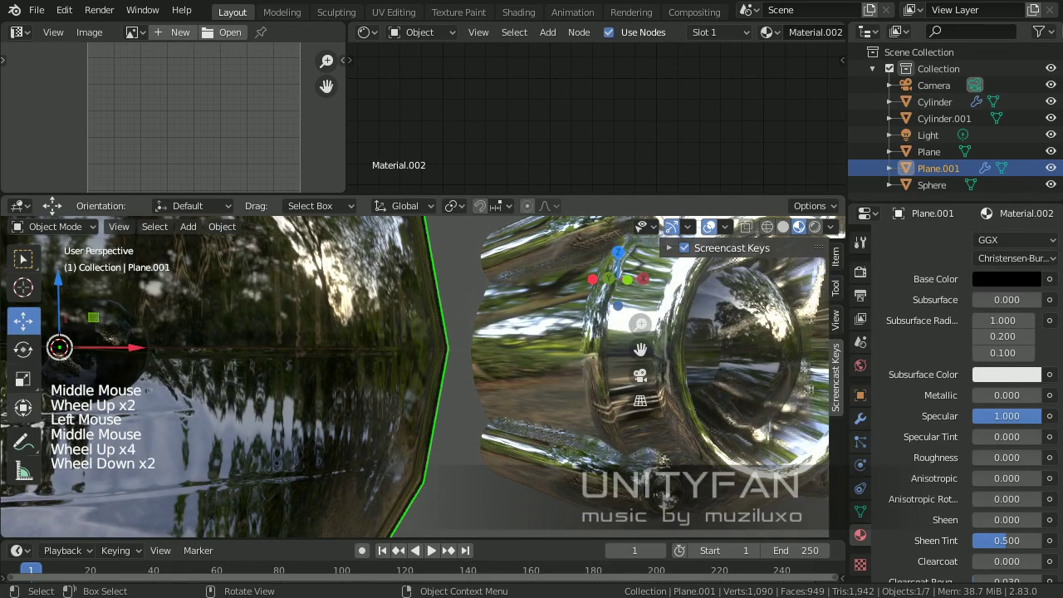
scroll(598, 386, "down", 5)
middle_click_drag(540, 403, 380, 381)
scroll(932, 341, "up", 9)
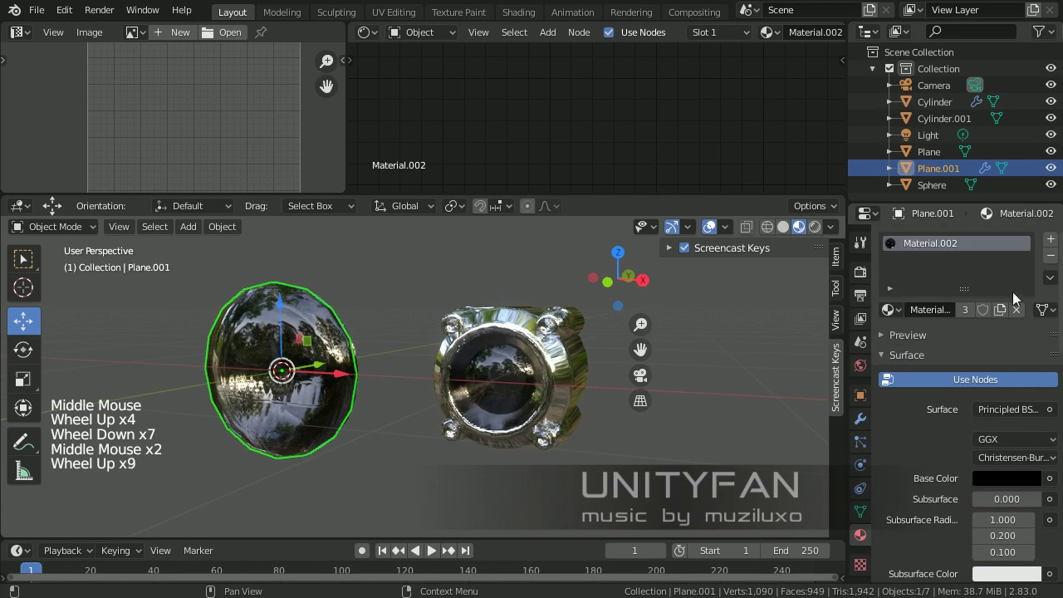
Step: Replace the headlight glass's shared material with a new one and set its Base Color to black
left_click(1051, 256)
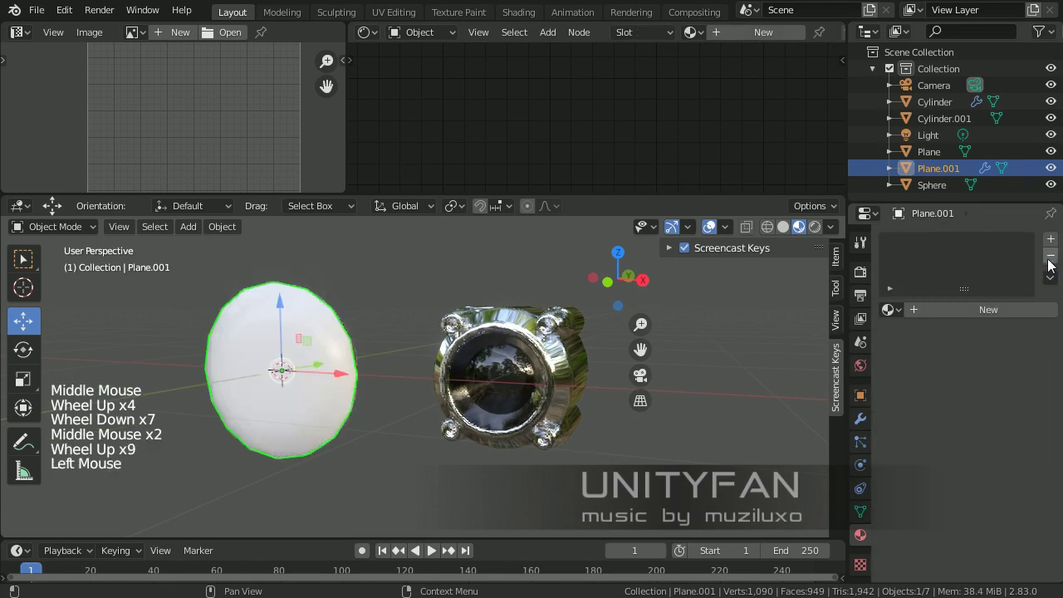
left_click(953, 307)
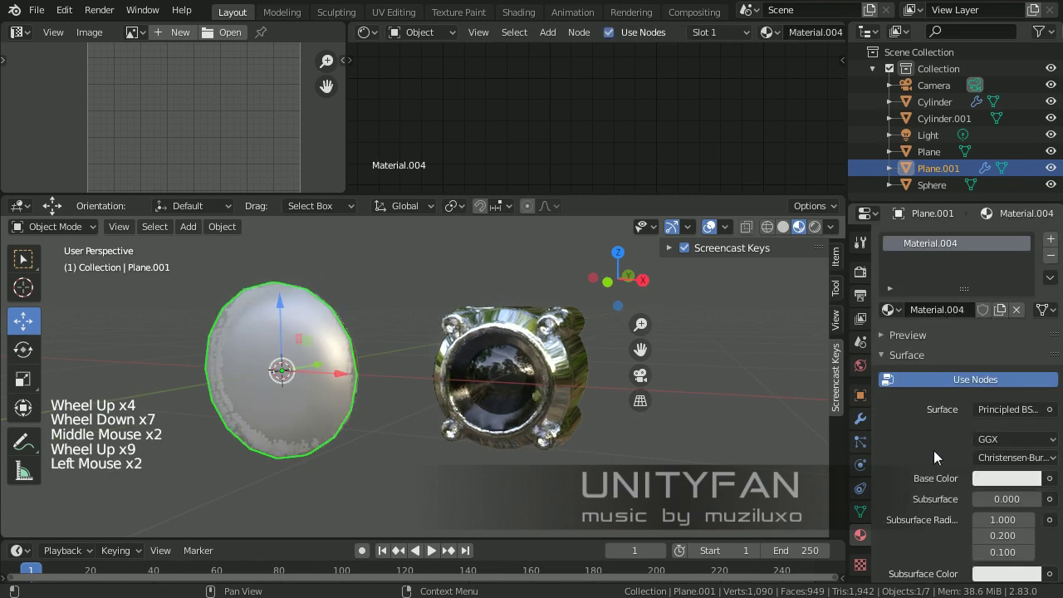
scroll(934, 450, "down", 3)
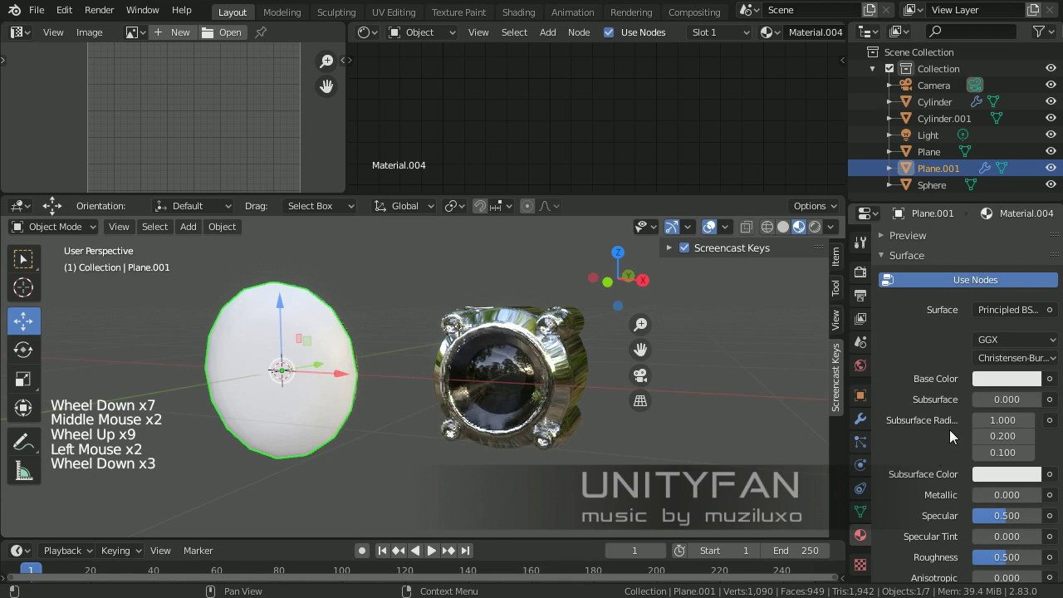
left_click(1001, 380)
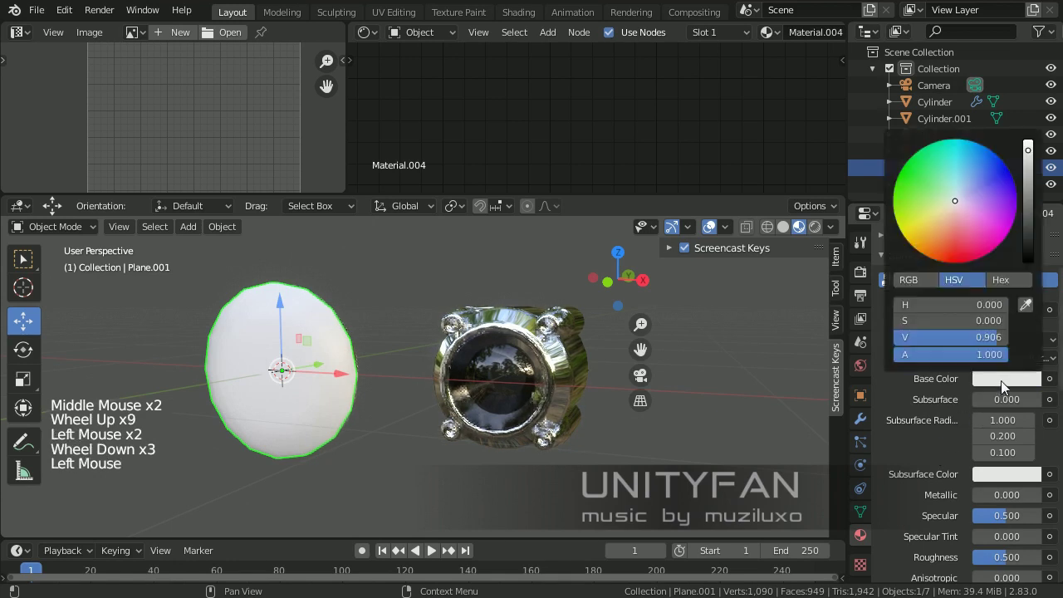
left_click_drag(1028, 237, 1027, 262)
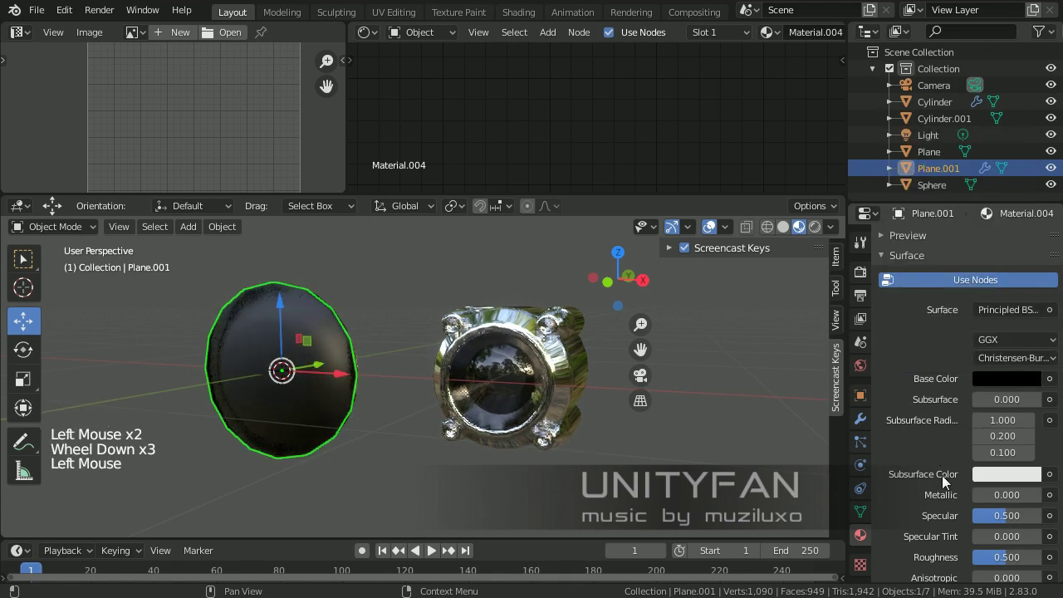
Step: Set the Roughness of the headlight glass's new material to 0
scroll(942, 476, "down", 3)
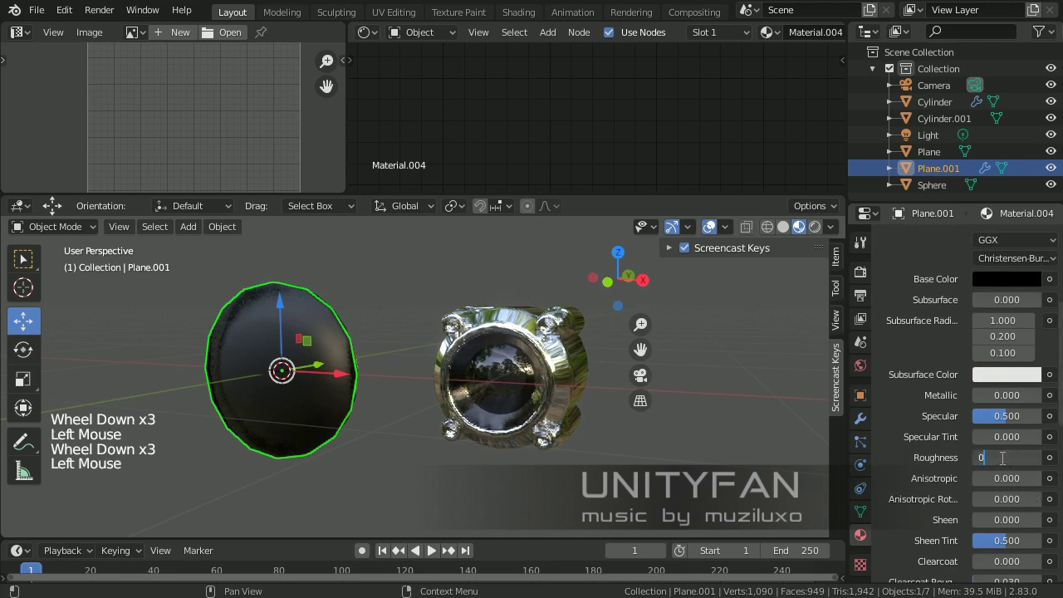
left_click(1003, 457)
type("0")
key("Return")
scroll(920, 462, "down", 11)
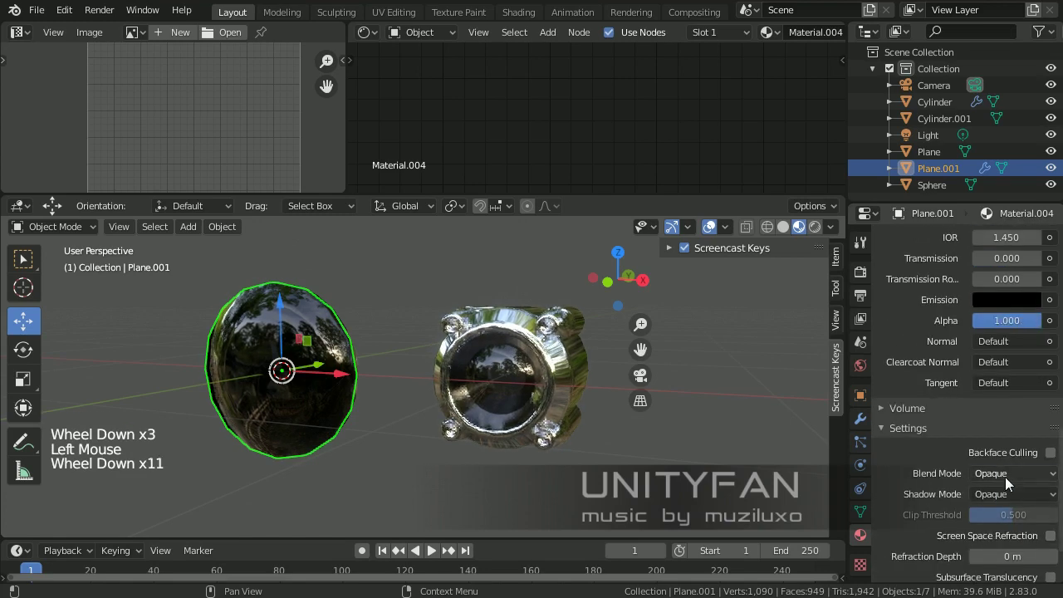
Step: Set the headlight glass material's Blend Mode to Alpha Blend and its Shadow Mode to None
left_click_drag(1005, 477, 981, 544)
left_click(995, 496)
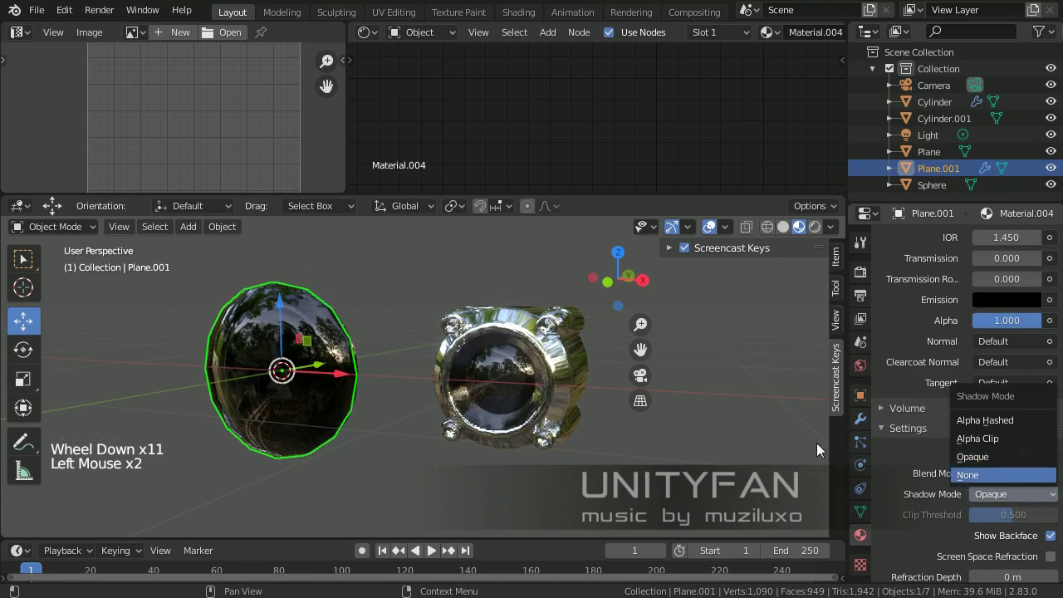
middle_click_drag(369, 435, 501, 428)
scroll(404, 430, "up", 2)
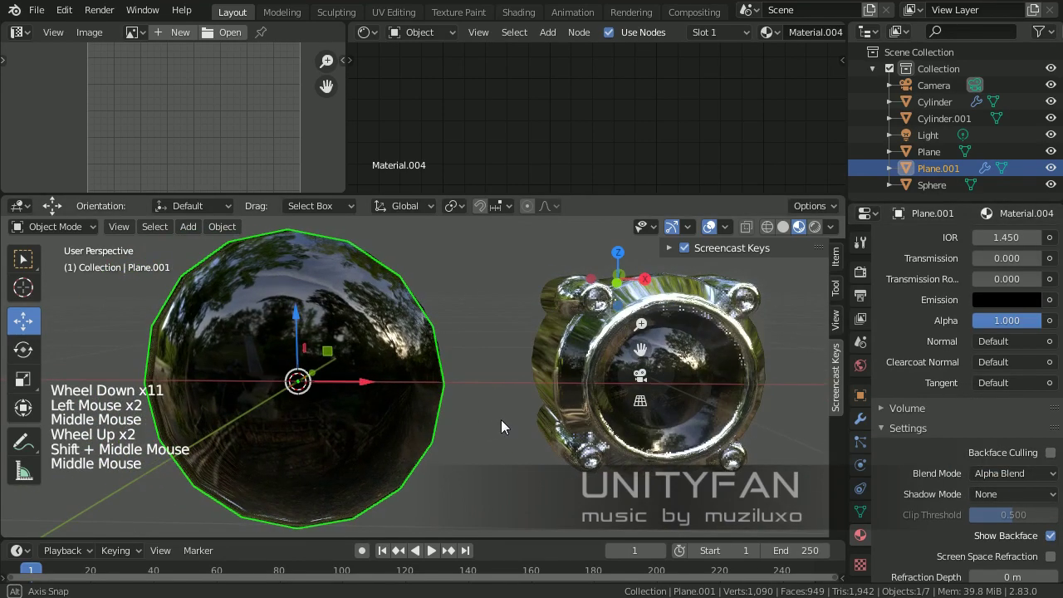
Step: Set the Alpha of the headlight glass material to 0.1
scroll(957, 403, "up", 11)
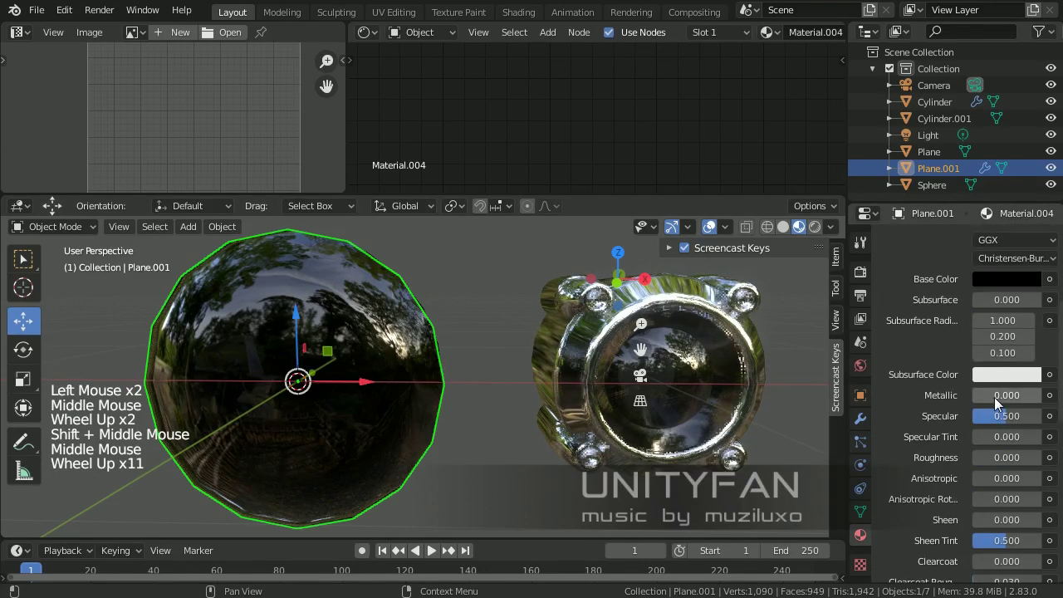
scroll(994, 397, "up", 1)
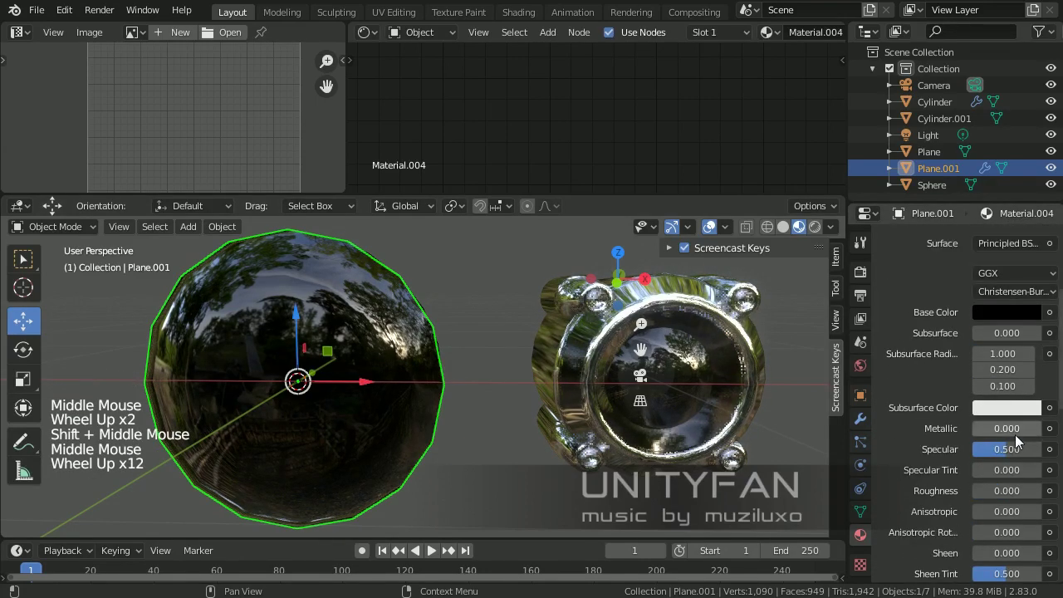
scroll(1013, 465, "down", 5)
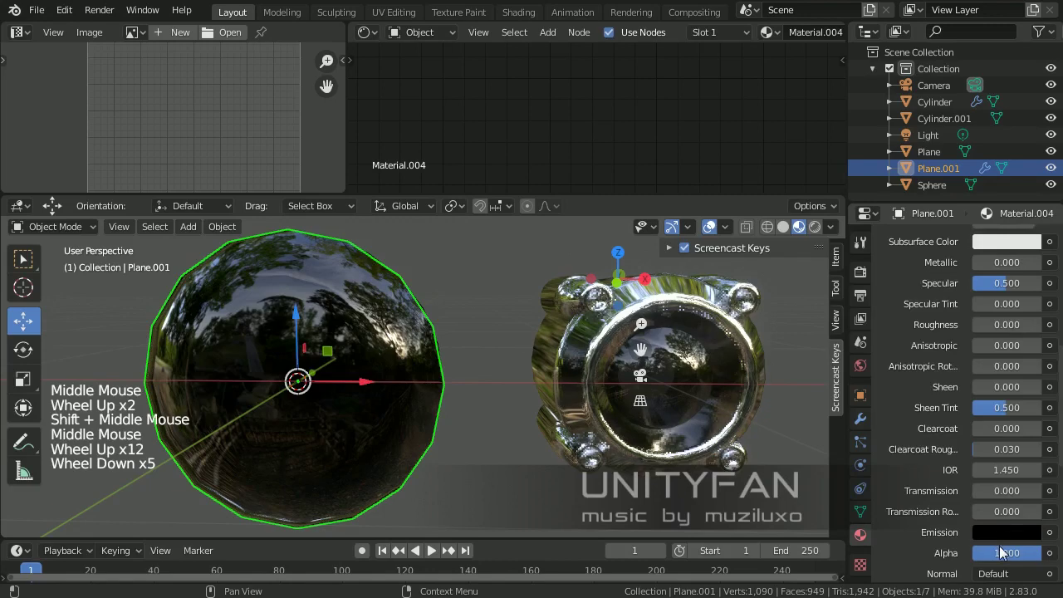
left_click(1002, 552)
type("0.1")
key("Return")
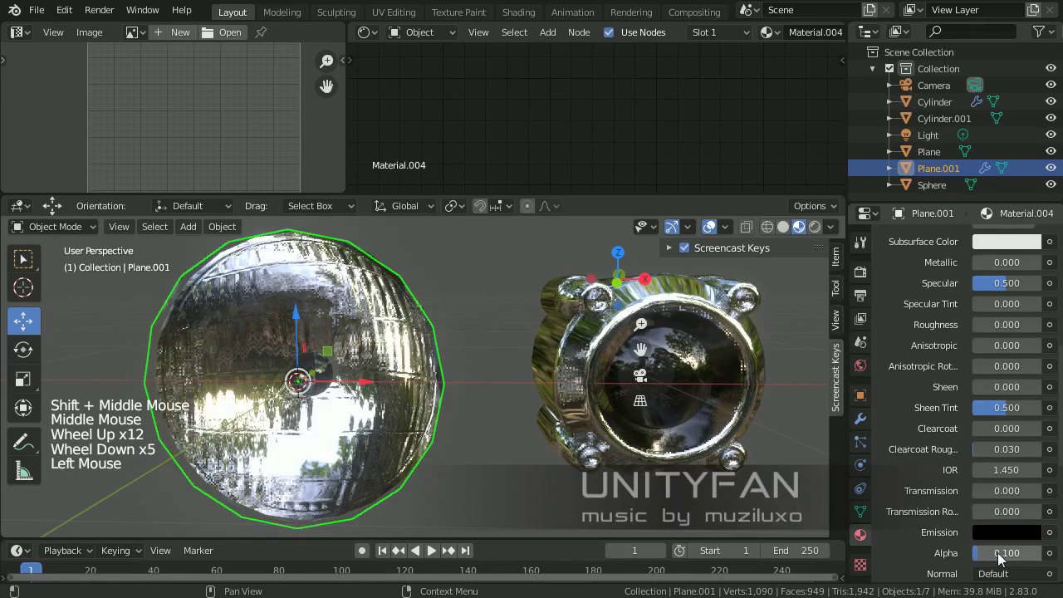
Step: Set the Specular of the headlight glass material to 5 and deselect the glass
middle_click_drag(333, 386, 817, 425)
scroll(953, 385, "up", 2)
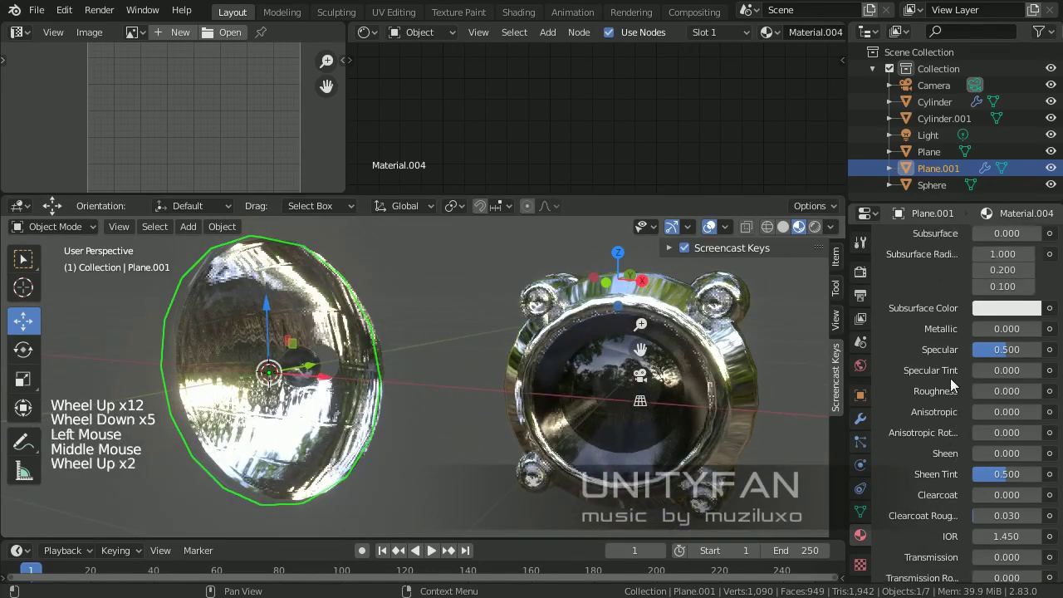
left_click(1005, 352)
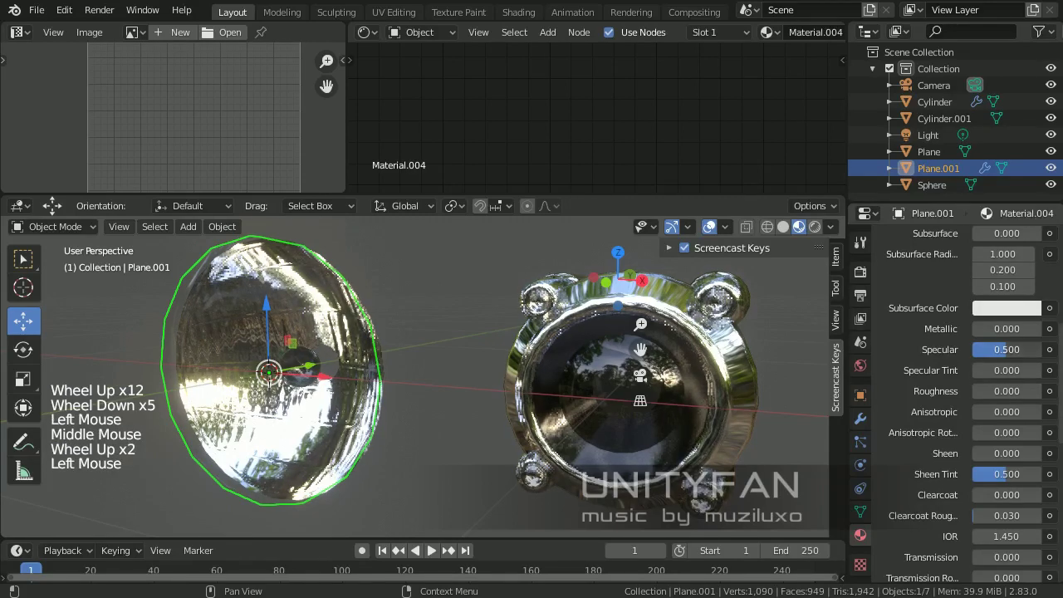
key("Return")
left_click(447, 289)
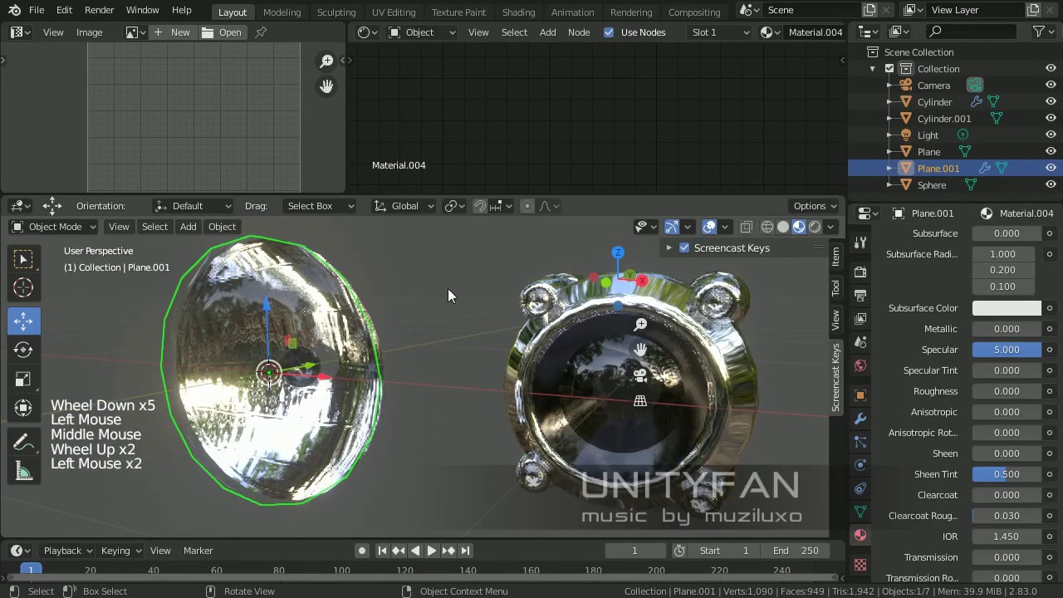
Step: Replace the environment image used for Material Preview lighting with a different one
scroll(445, 333, "down", 3)
middle_click_drag(444, 357, 581, 353)
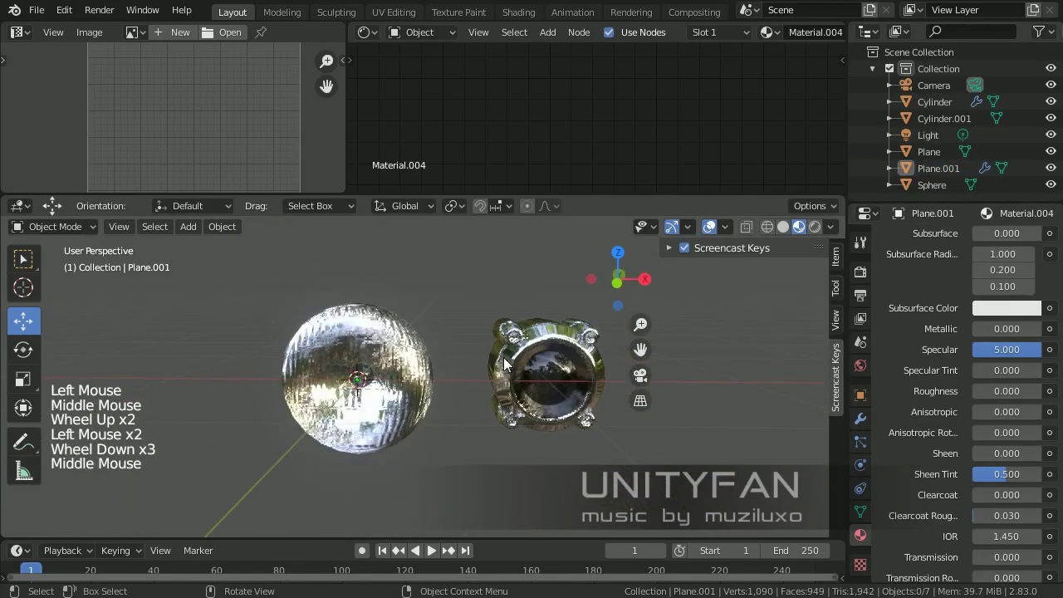
left_click(832, 227)
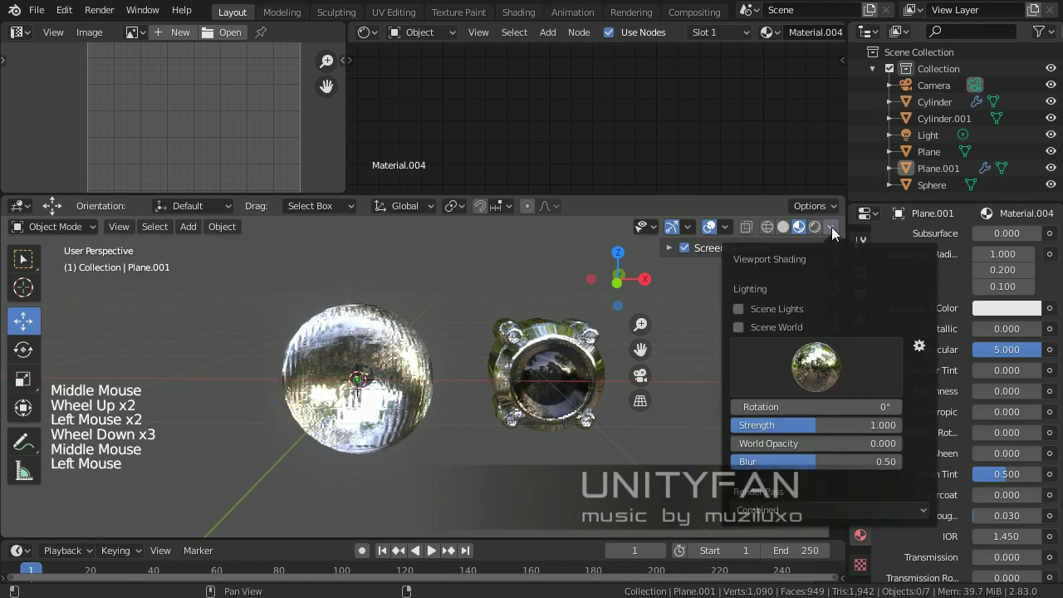
left_click(841, 358)
left_click(823, 426)
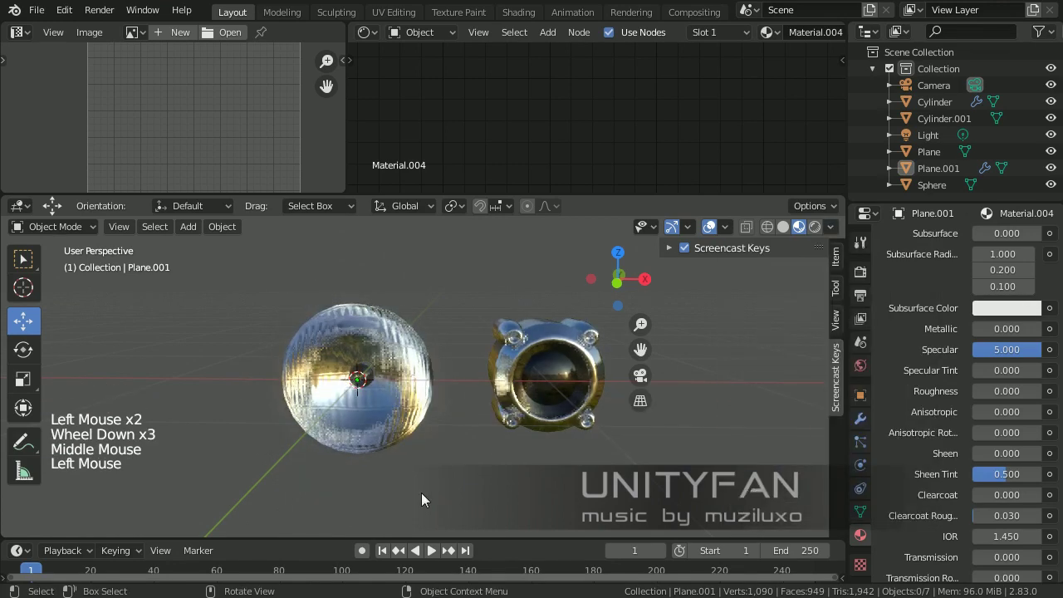
Step: Open the headlight glass profile for mesh editing and add a loop cut on its short upper rim edge
scroll(434, 478, "up", 2)
middle_click_drag(433, 478, 369, 333)
left_click(383, 297)
key("Tab")
scroll(455, 395, "up", 4)
scroll(415, 357, "up", 1)
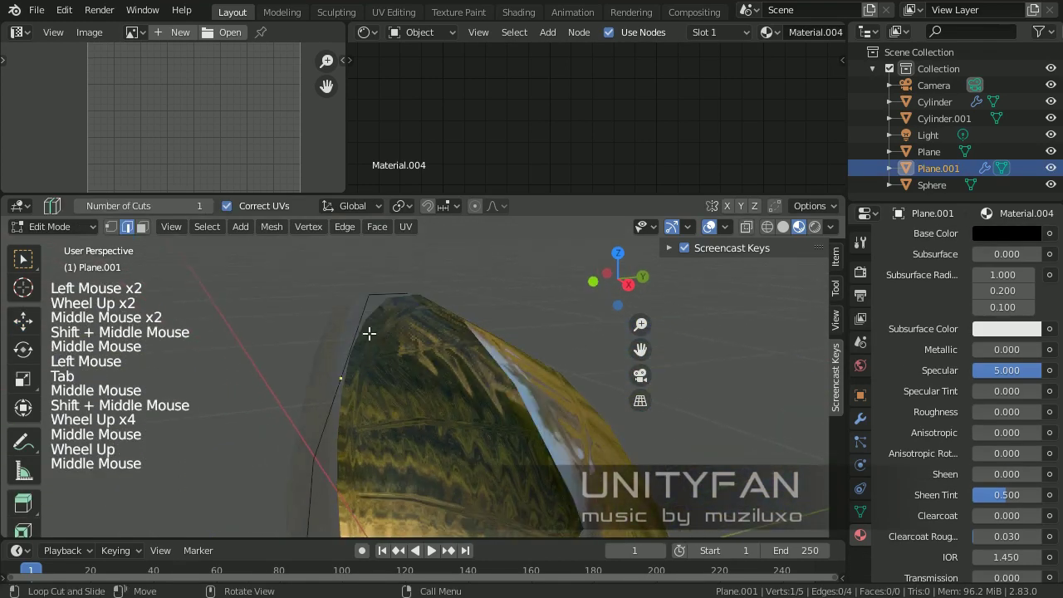
left_click(380, 295)
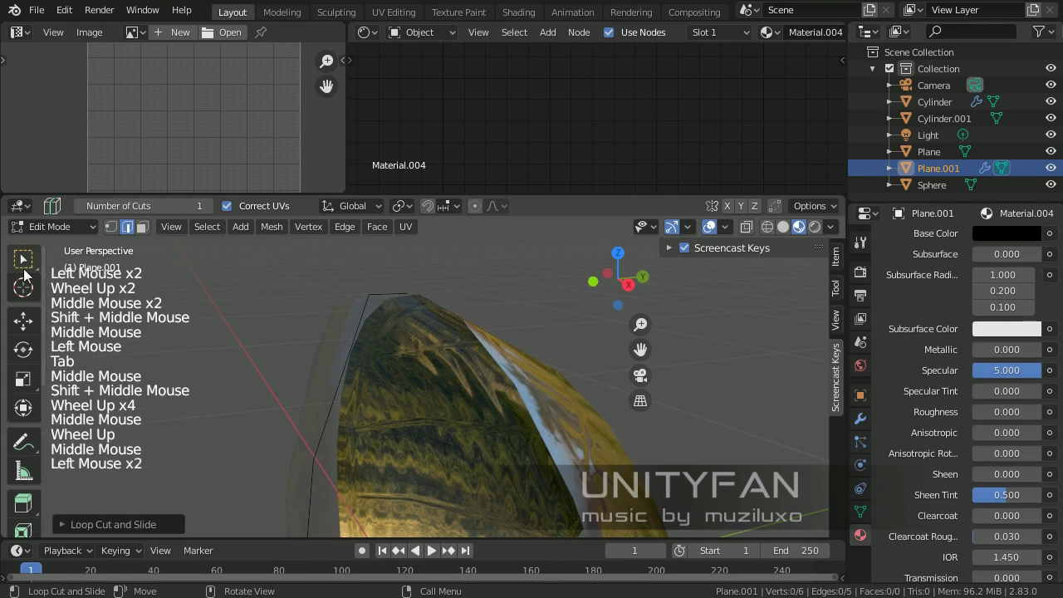
Step: Duplicate the short rim edge of the glass profile, move the copy upward away from the glass, and switch to Solid shading
left_click(24, 267)
middle_click_drag(390, 296, 373, 324)
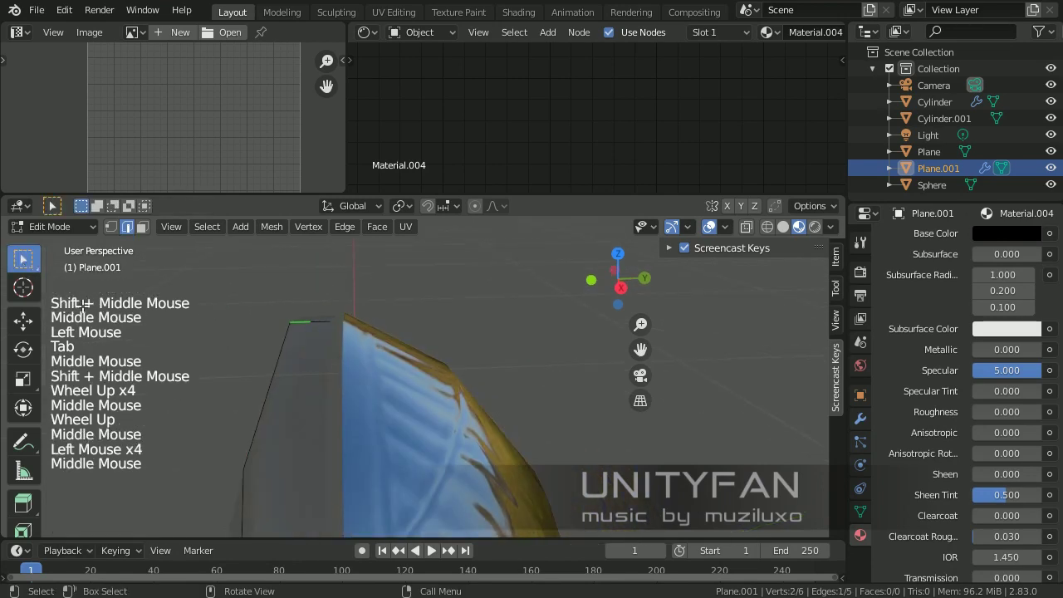
left_click(24, 320)
middle_click_drag(260, 318, 275, 312, "shift")
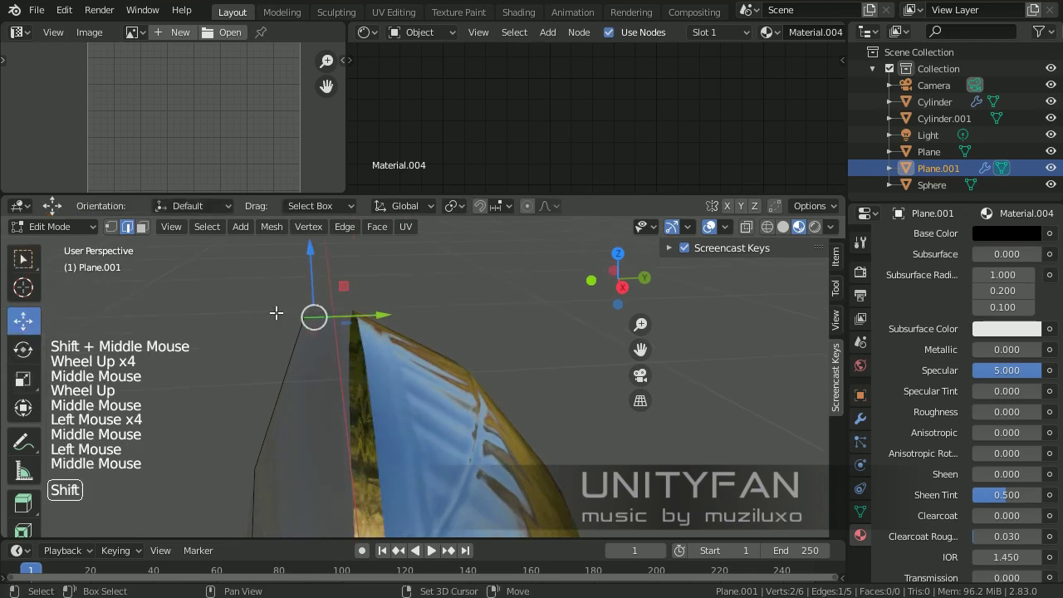
key("shift+d")
scroll(345, 295, "down", 2)
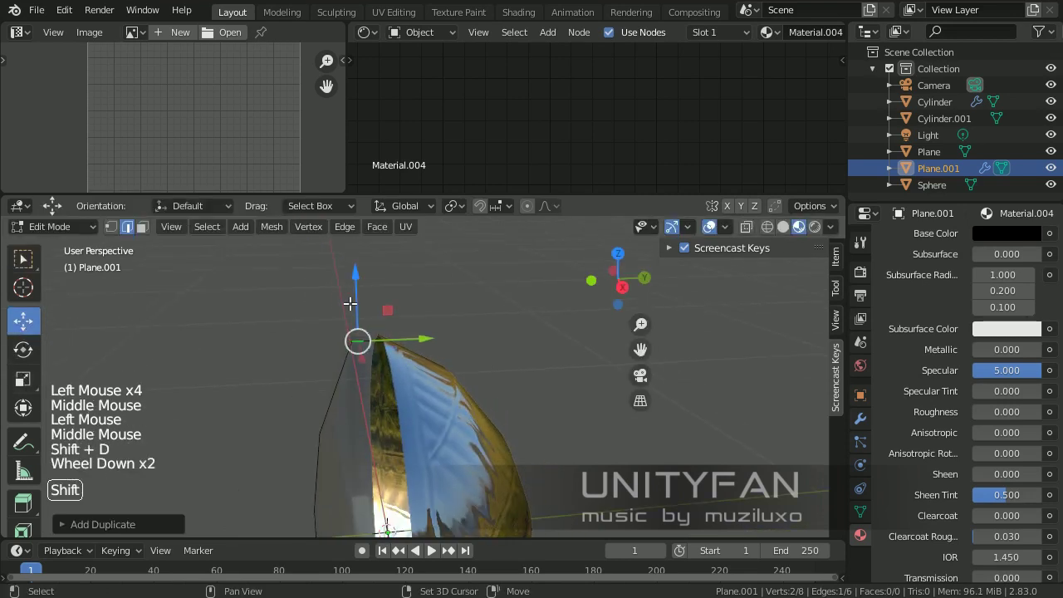
middle_click_drag(351, 302, 374, 328, "shift")
left_click(421, 274)
left_click(784, 227)
Step: Extrude the front vertex of the duplicated edge and move the new vertex forward and down toward the glass rim
middle_click_drag(374, 328, 422, 318)
middle_click_drag(422, 317, 385, 348, "shift")
scroll(391, 356, "up", 2)
middle_click_drag(386, 348, 373, 326)
left_click(110, 232)
left_click(335, 277)
middle_click_drag(374, 326, 423, 307)
key("e")
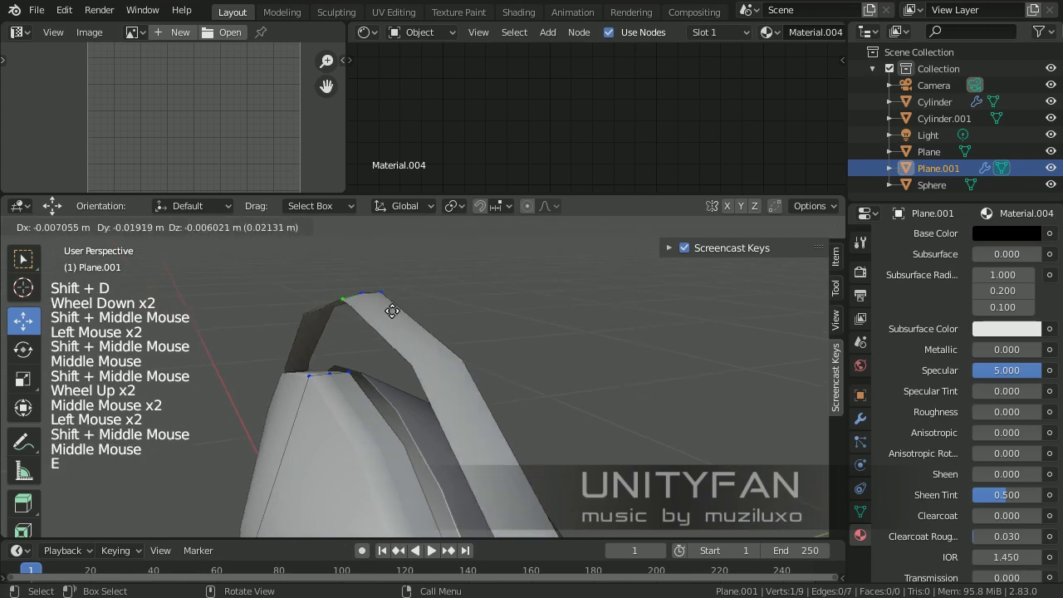
right_click(371, 319)
left_click_drag(390, 260, 336, 289)
middle_click_drag(368, 304, 340, 314)
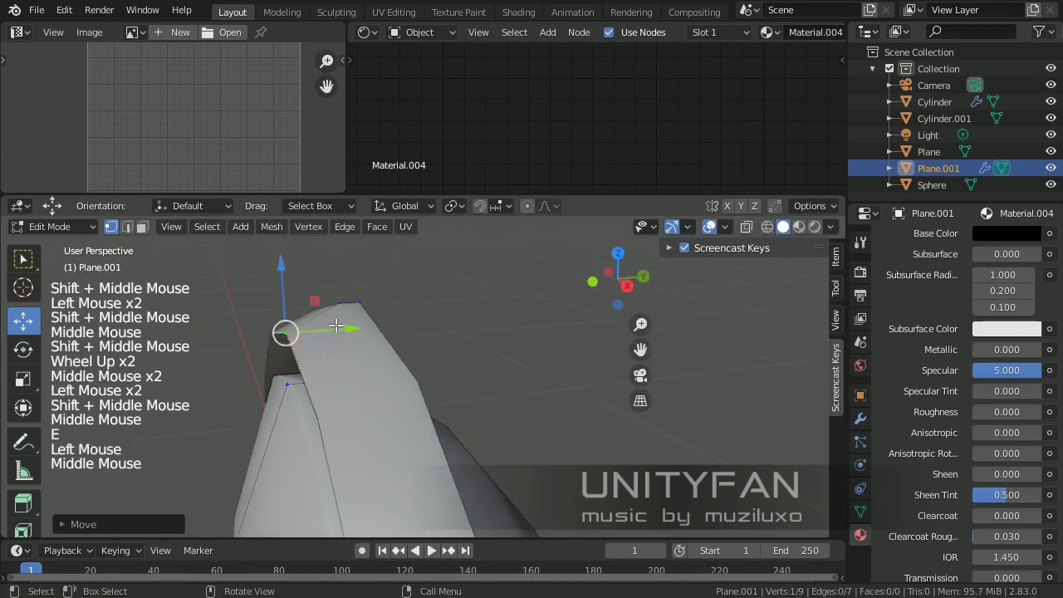
Step: Raise the two original vertices of the duplicated edge, and reposition the front vertex of the ring profile
left_click(341, 305)
left_click(362, 298, "shift")
left_click_drag(381, 270, 369, 247)
middle_click_drag(299, 334, 352, 325, "shift")
left_click(339, 290)
left_click_drag(363, 297, 375, 332)
Step: Extrude the front end of the ring profile twice, first down toward the glass and then back behind the rim
key("e")
right_click(357, 331)
key("e")
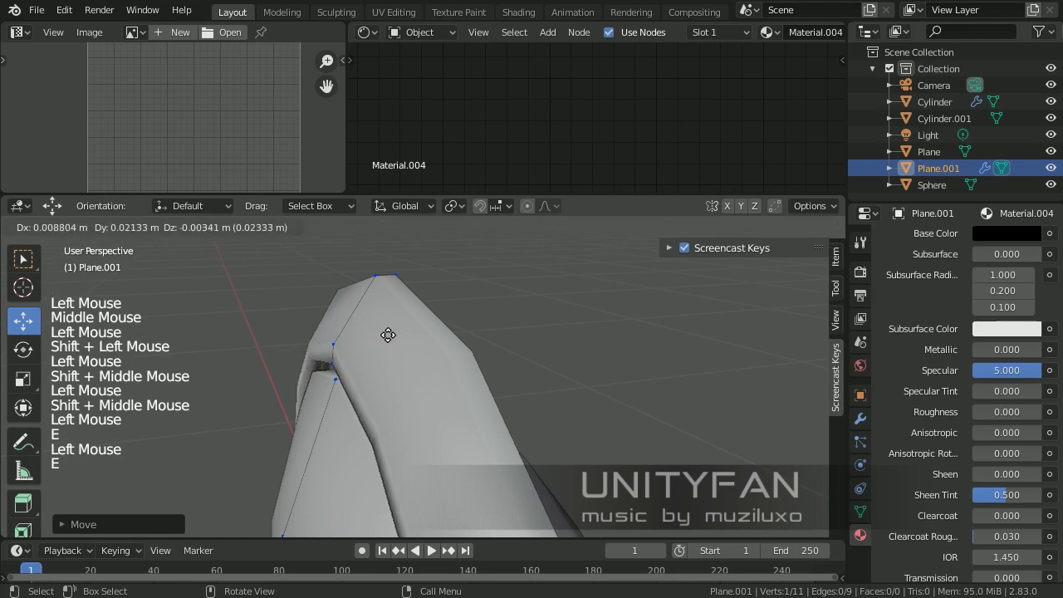
left_click(404, 338)
Step: Select all connected edges of the ring profile and separate them from the glass into their own object
middle_click_drag(404, 338, 483, 348)
middle_click_drag(484, 347, 441, 358, "shift")
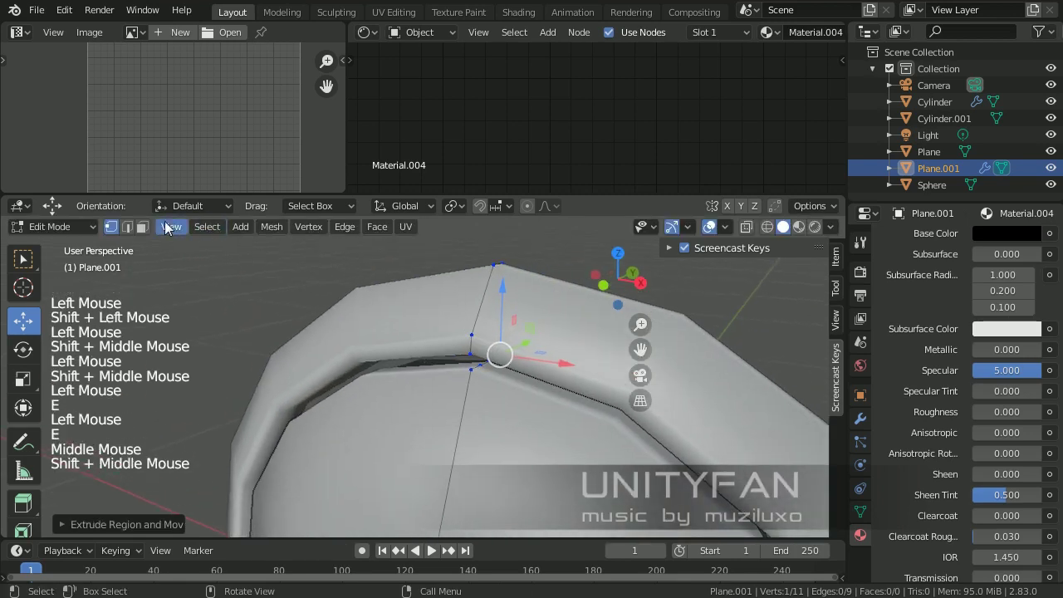
left_click(130, 227)
left_click(475, 291)
key("ctrl+KP_Add")
key("ctrl+KP_Add")
key("ctrl+KP_Add")
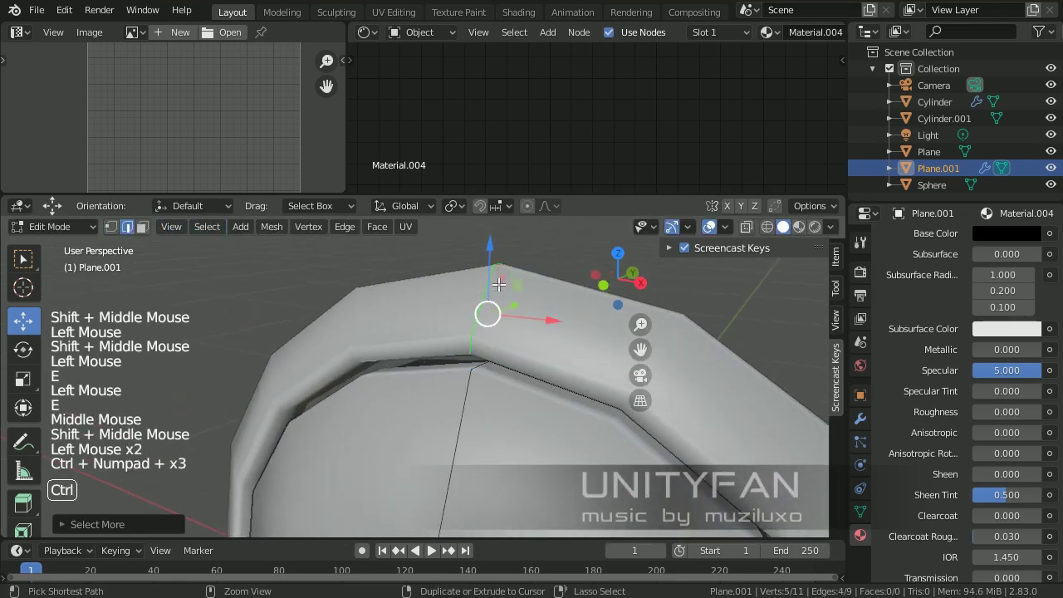
scroll(498, 284, "down", 3)
middle_click_drag(498, 285, 479, 323, "shift")
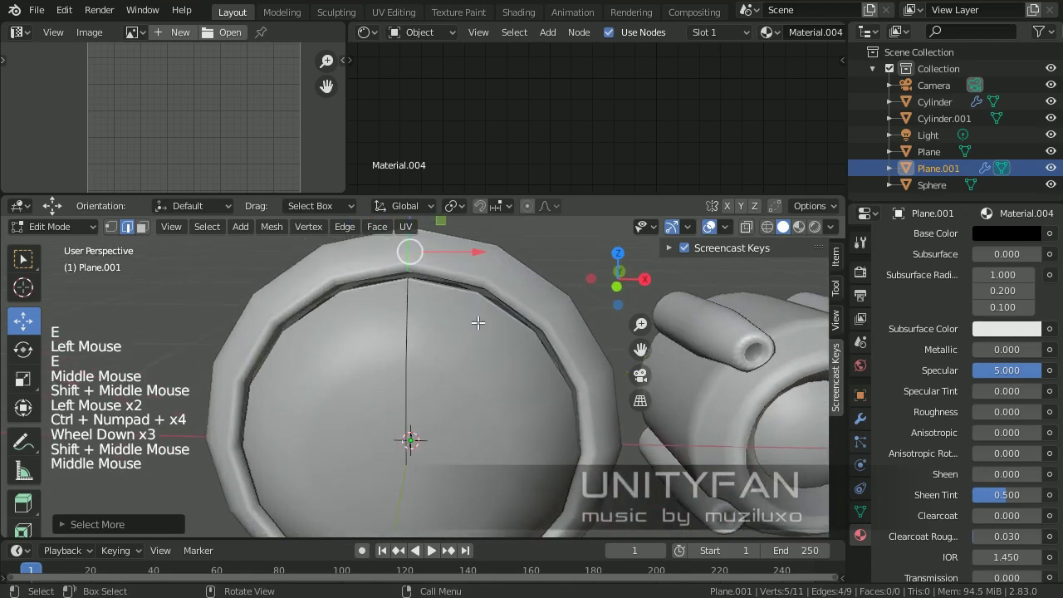
key("p")
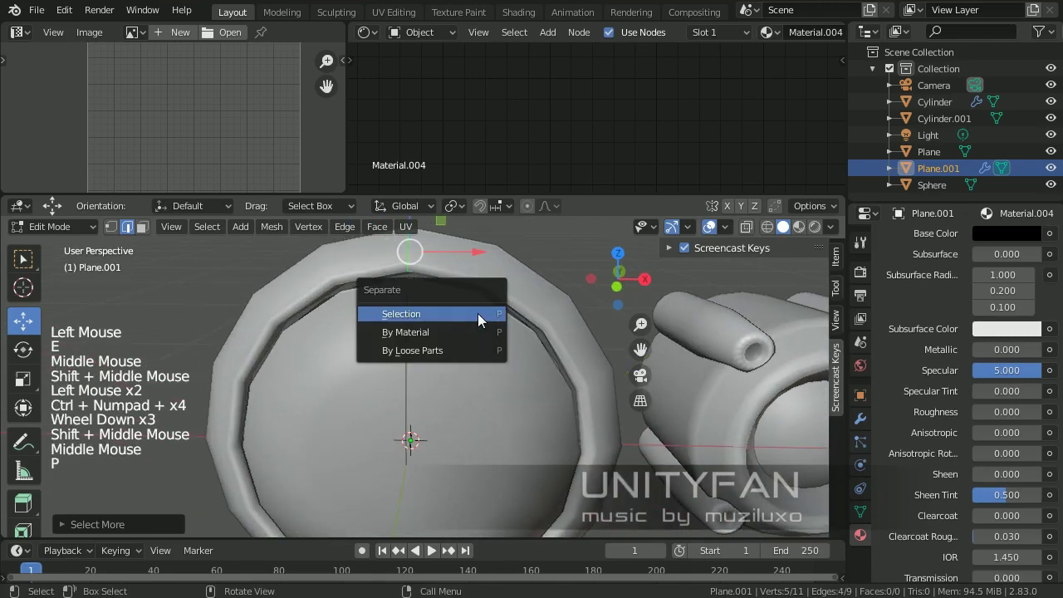
left_click(477, 313)
Step: Leave mesh editing, select the separated ring, and add a Subdivision Surface modifier to it
scroll(480, 316, "down", 3)
scroll(485, 291, "up", 1)
middle_click_drag(487, 286, 483, 334)
key("Tab")
left_click(506, 319)
left_click(448, 282)
scroll(453, 310, "up", 2)
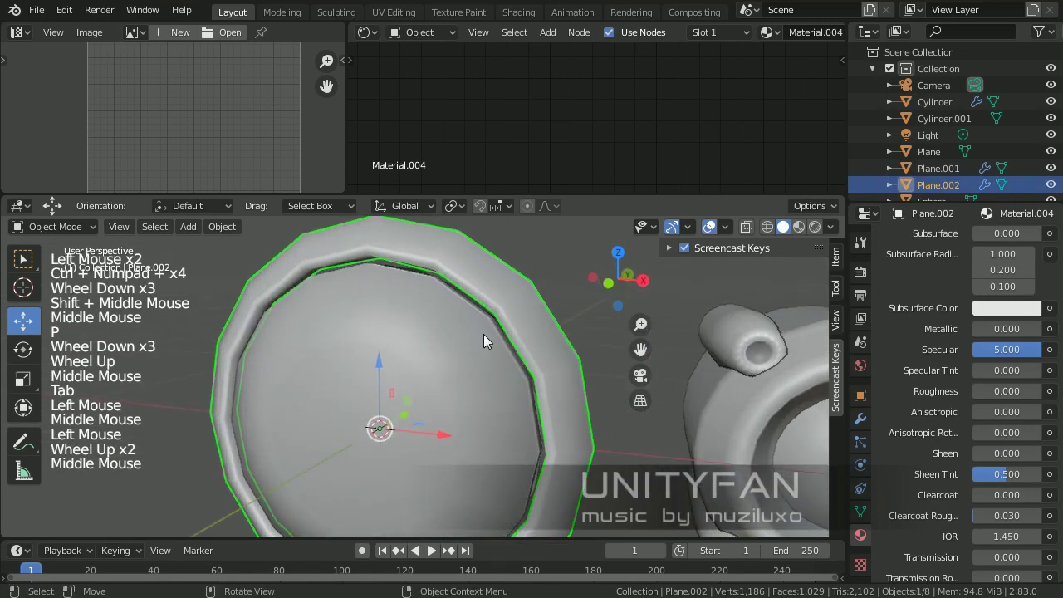
left_click(861, 417)
scroll(939, 310, "up", 8)
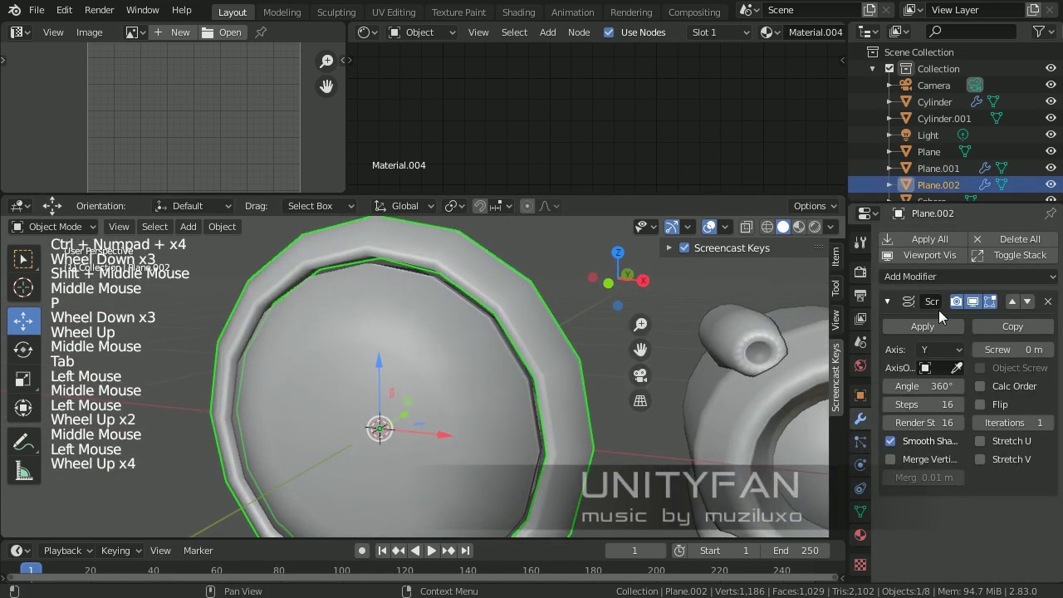
left_click(916, 277)
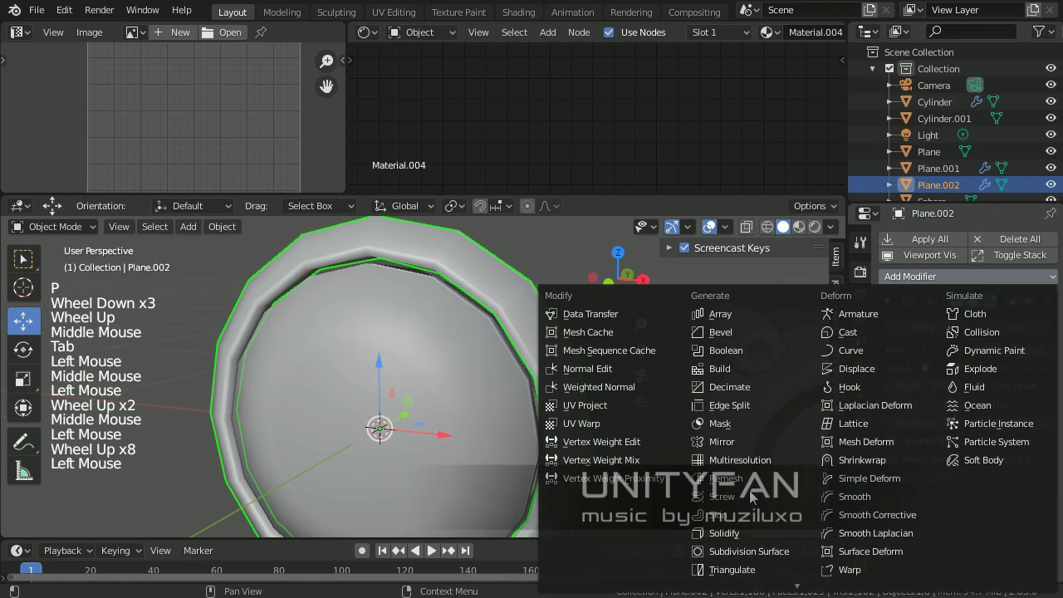
left_click(727, 550)
Step: Apply the second lamp body's metallic Material.003 to the headlight's outer ring and clear the selection
middle_click_drag(642, 433, 710, 397, "shift")
scroll(530, 349, "down", 2)
scroll(933, 405, "up", 1)
left_click(862, 536)
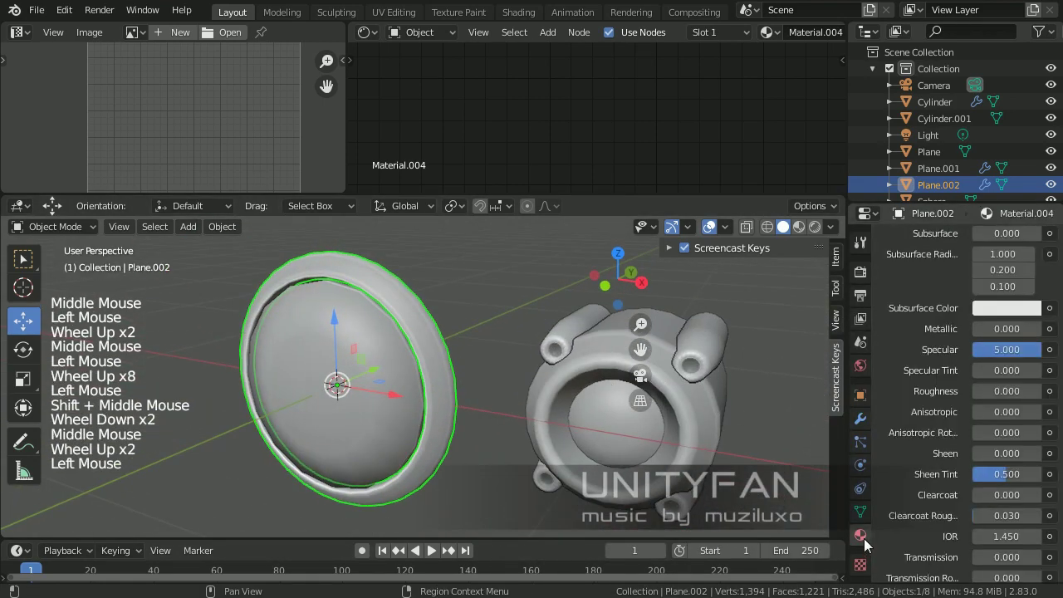
left_click(549, 372)
middle_click_drag(548, 372, 818, 453)
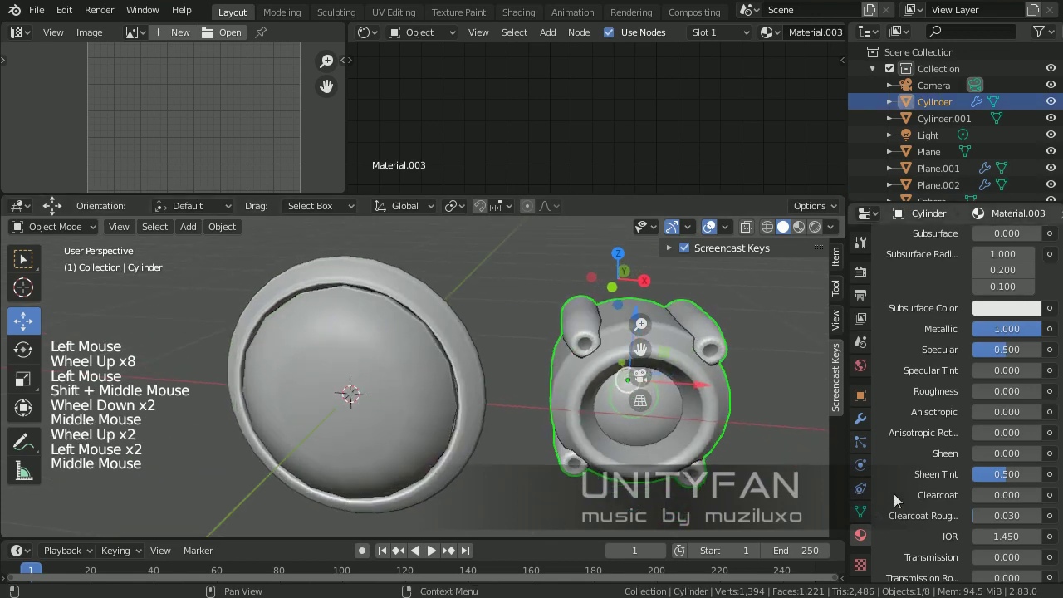
scroll(914, 430, "down", 1)
scroll(914, 430, "up", 13)
left_click(885, 311)
left_click_drag(886, 318, 427, 291)
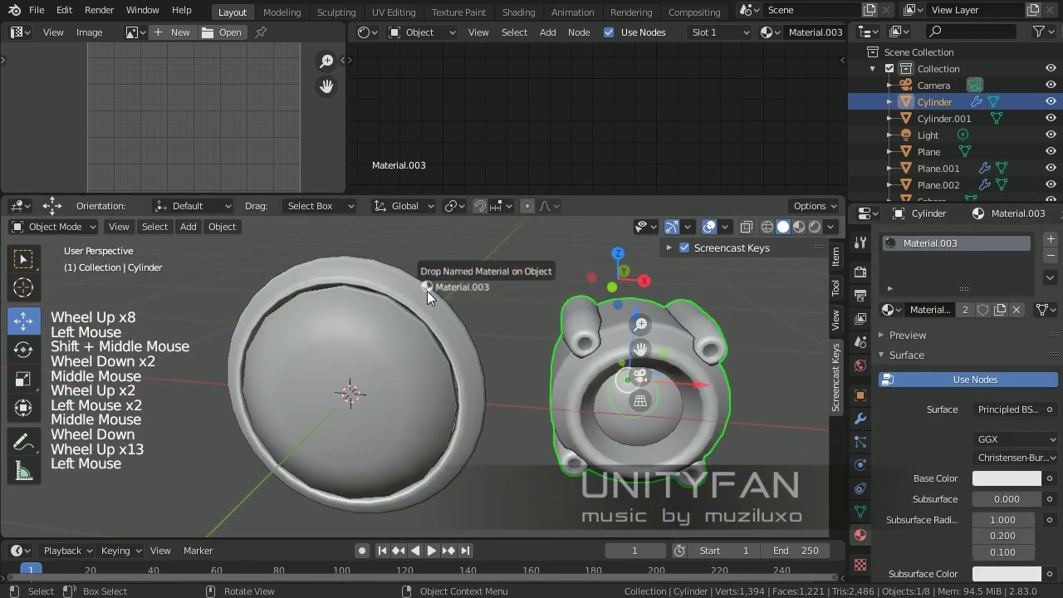
left_click(425, 305)
Step: Switch the viewport to Material Preview shading to check both lamps
key("z")
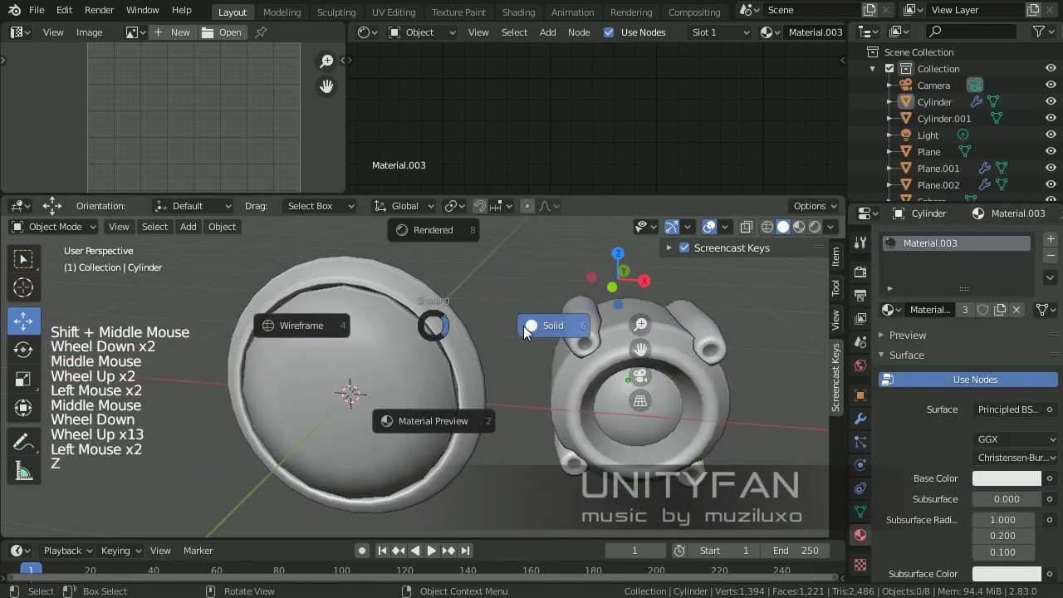
left_click(431, 422)
mouse_move(503, 477)
middle_mouse_down()
mouse_move(519, 453)
mouse_move(629, 454)
mouse_move(549, 447)
mouse_move(507, 457)
middle_mouse_up()
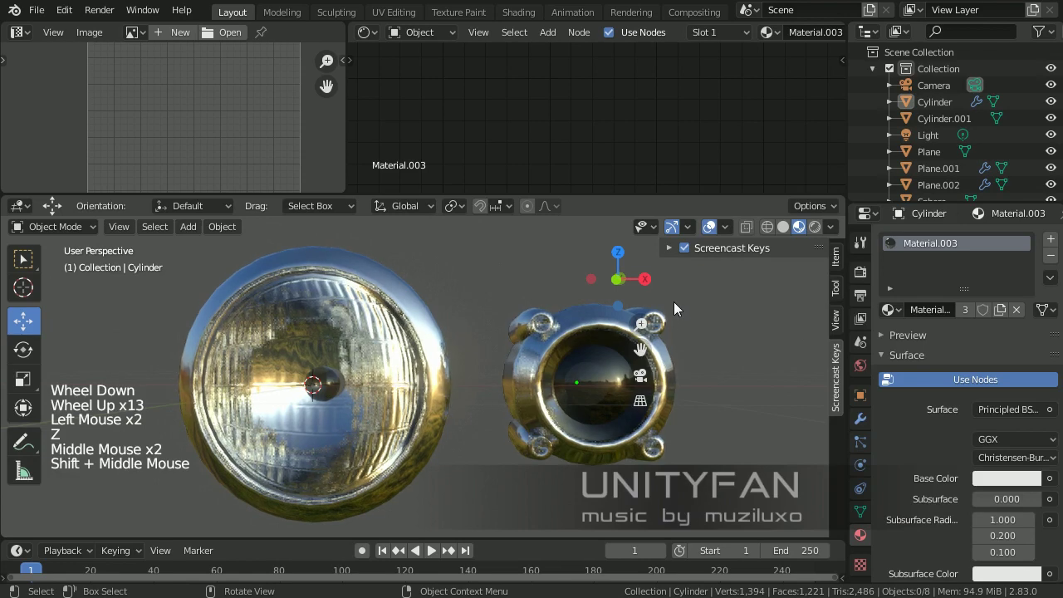
Step: Turn off the Screencast Keys overlay in the viewport
key("n")
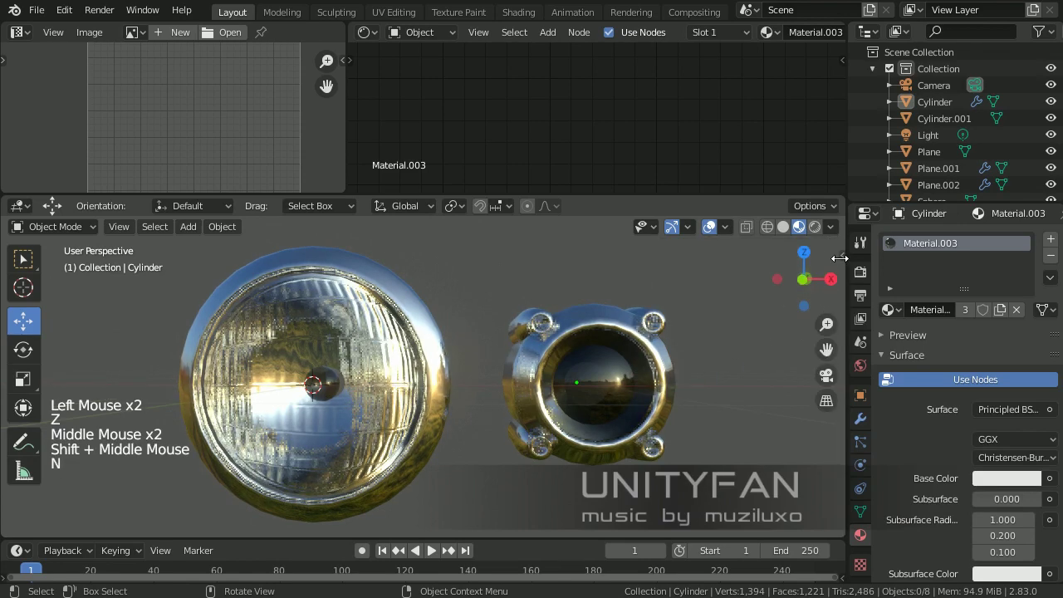
left_click(840, 259)
left_click(682, 250)
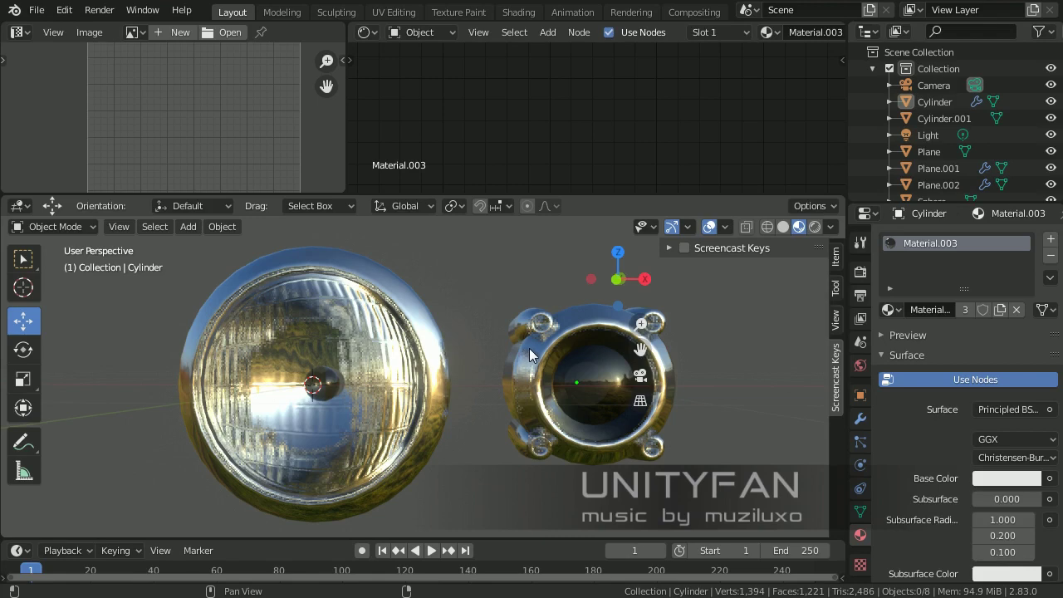
scroll(493, 398, "up", 6)
scroll(493, 398, "down", 5)
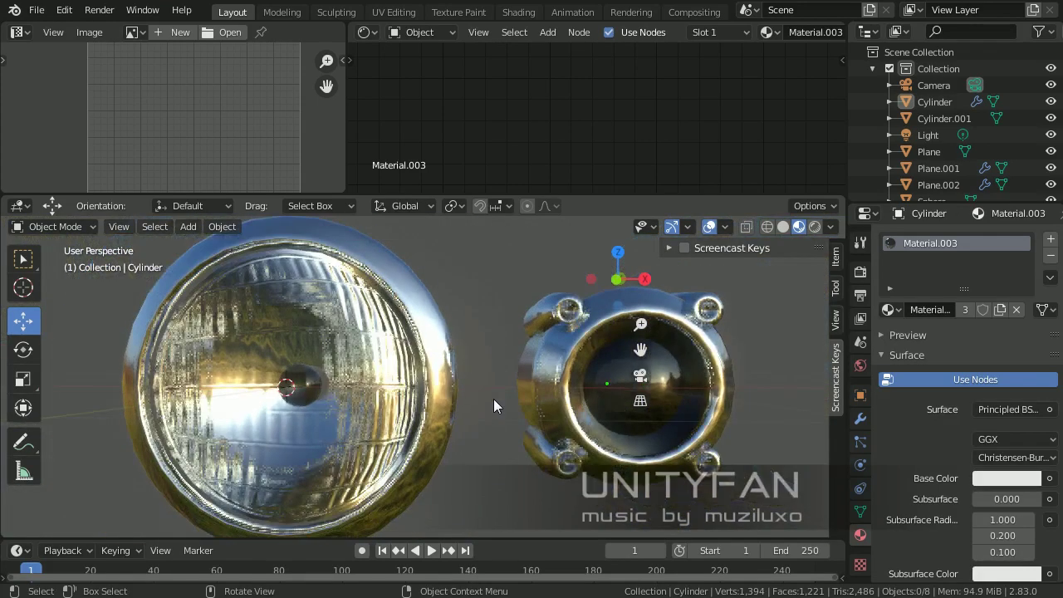
Step: Hide the viewport sidebar and enlarge the 3D viewport by shrinking the image and shader editors above it
mouse_move(493, 399)
middle_mouse_down()
mouse_move(471, 407)
mouse_move(502, 390)
middle_mouse_up()
key("n")
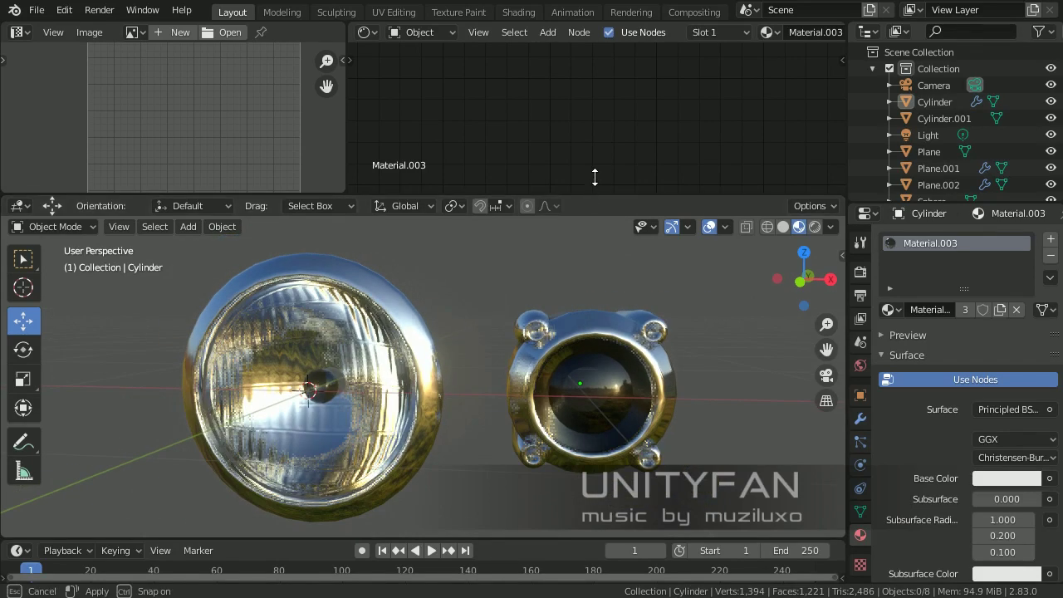
left_click_drag(595, 177, 595, 108)
middle_click_drag(586, 350, 470, 385)
Step: Select the headlight's inner Plane object and examine the surface and blend settings of its Material.001
left_click(592, 406)
scroll(952, 441, "down", 12)
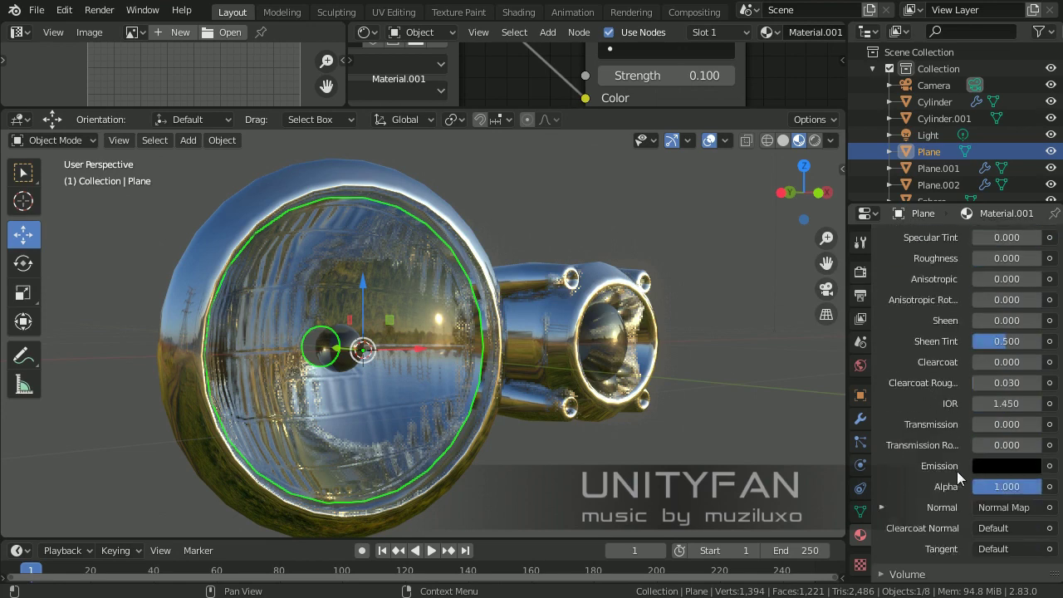
scroll(980, 479, "down", 4)
scroll(993, 453, "down", 4)
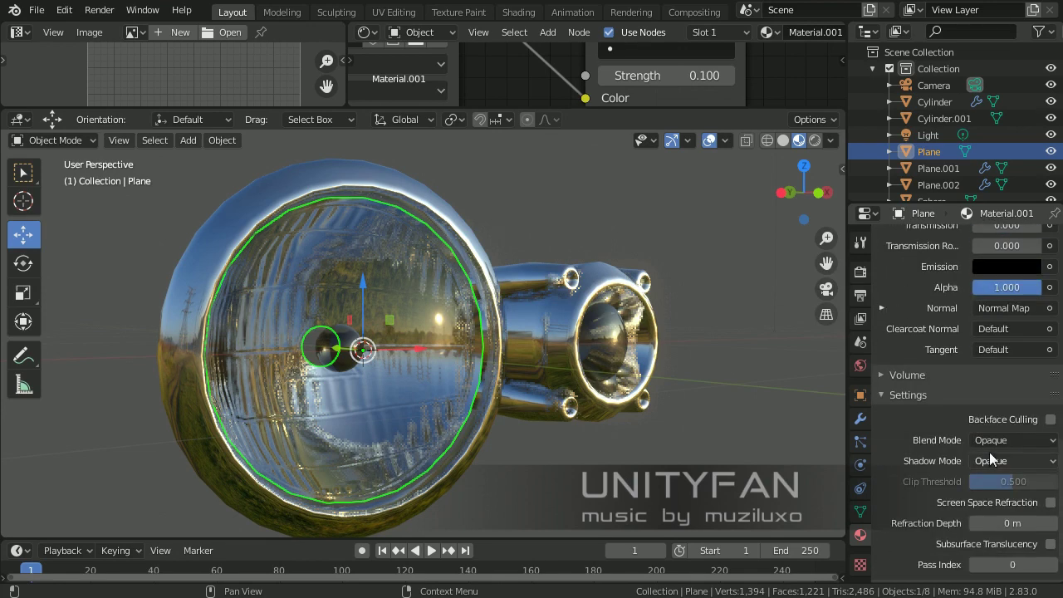
scroll(989, 452, "down", 2)
middle_click_drag(515, 391, 437, 395)
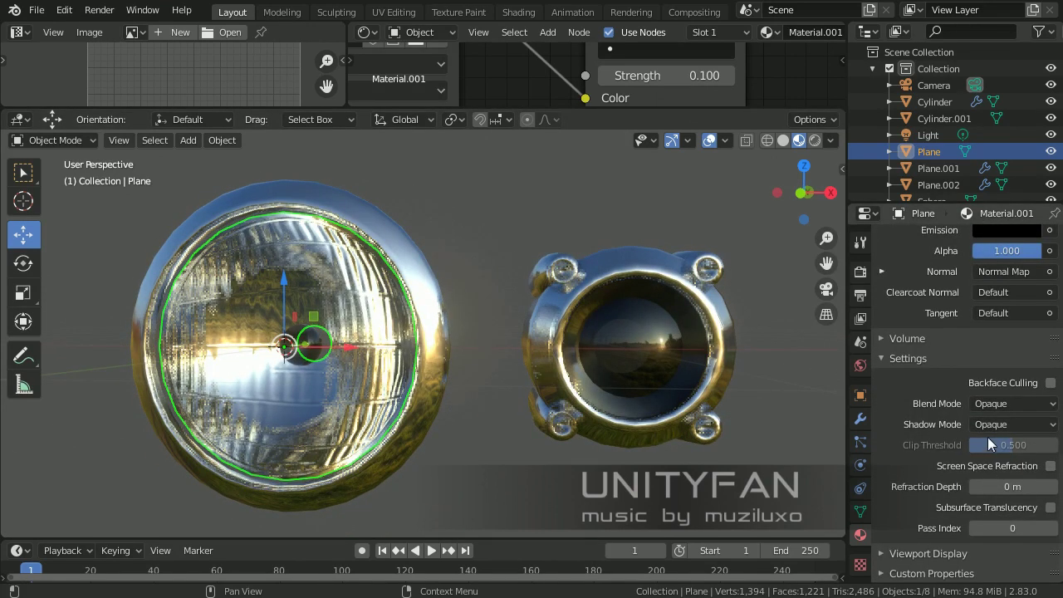
scroll(972, 433, "up", 8)
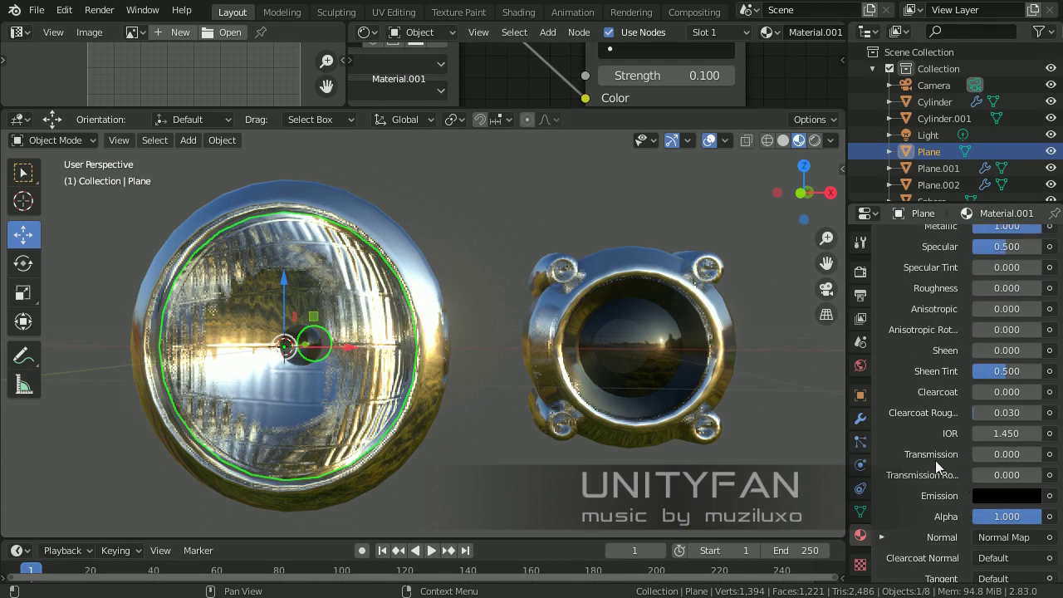
scroll(931, 466, "up", 1)
scroll(930, 466, "down", 3)
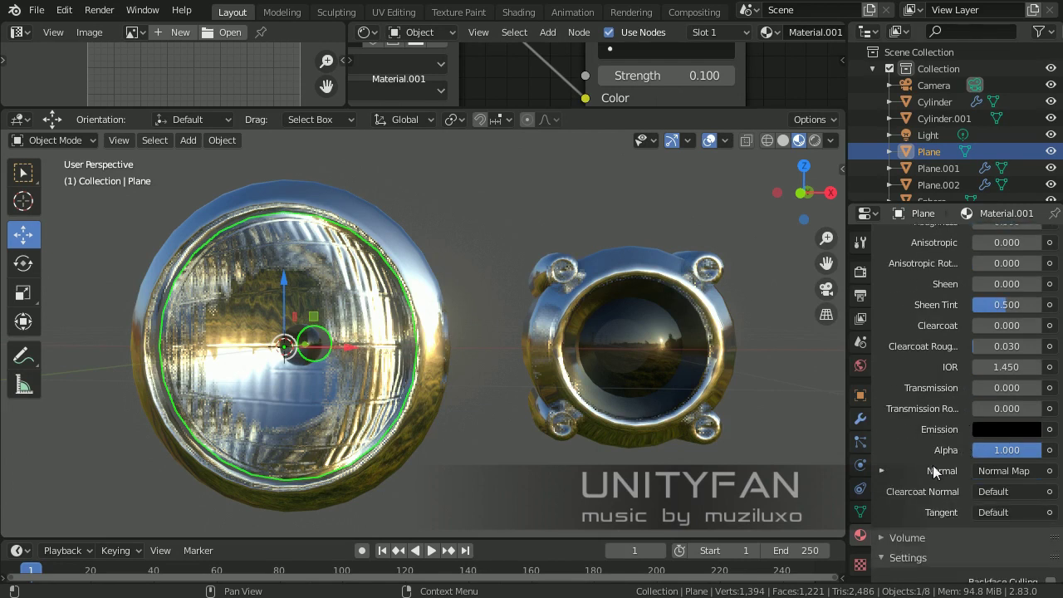
Step: Try a Normal Map strength of 0.5 in the headlight plane's Material.001
mouse_move(520, 76)
middle_mouse_down()
mouse_move(633, 65)
mouse_move(518, 75)
middle_mouse_up()
scroll(637, 74, "up", 2)
left_click(692, 69)
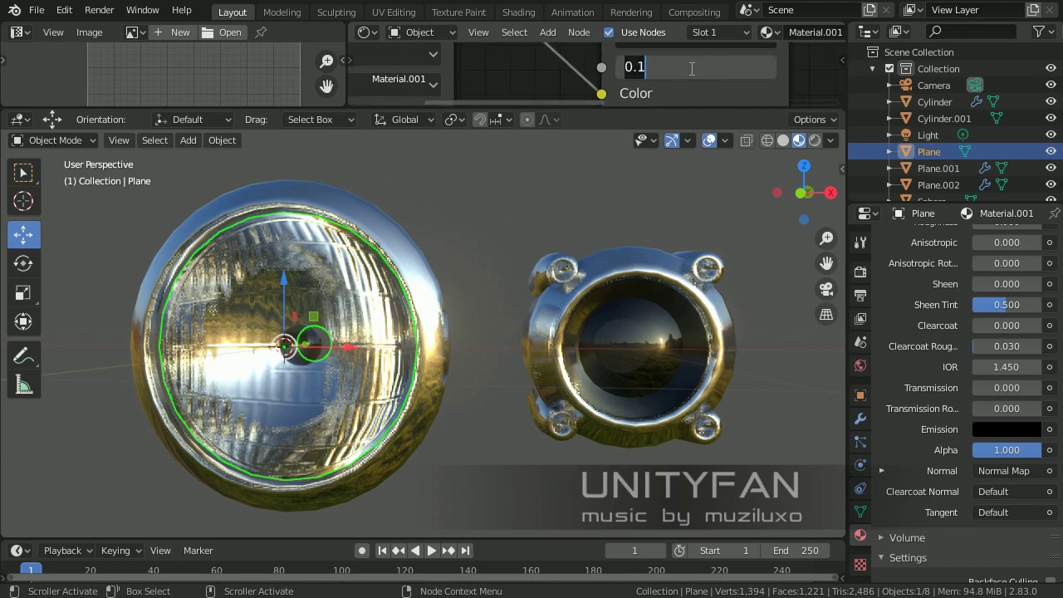
type("0.5")
key("Return")
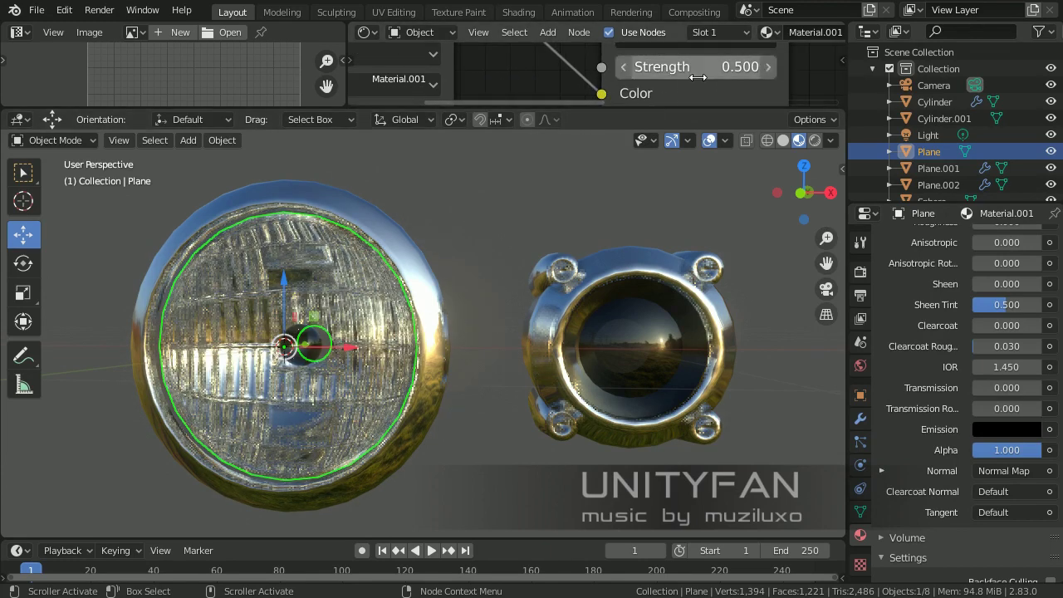
Step: Set the Normal Map strength of the headlight plane's material to 0.2
left_click(703, 70)
type("0.2")
key("Return")
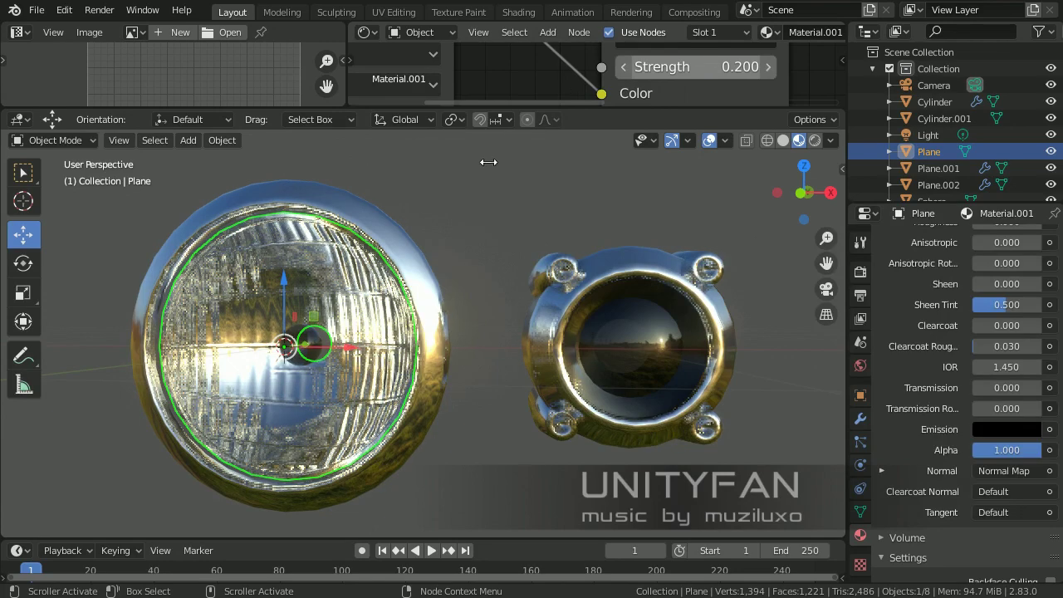
Step: Clear the selection and hide the viewport overlays to view both finished lamps unobstructed
left_click(495, 218)
scroll(625, 412, "down", 2)
scroll(625, 411, "up", 1)
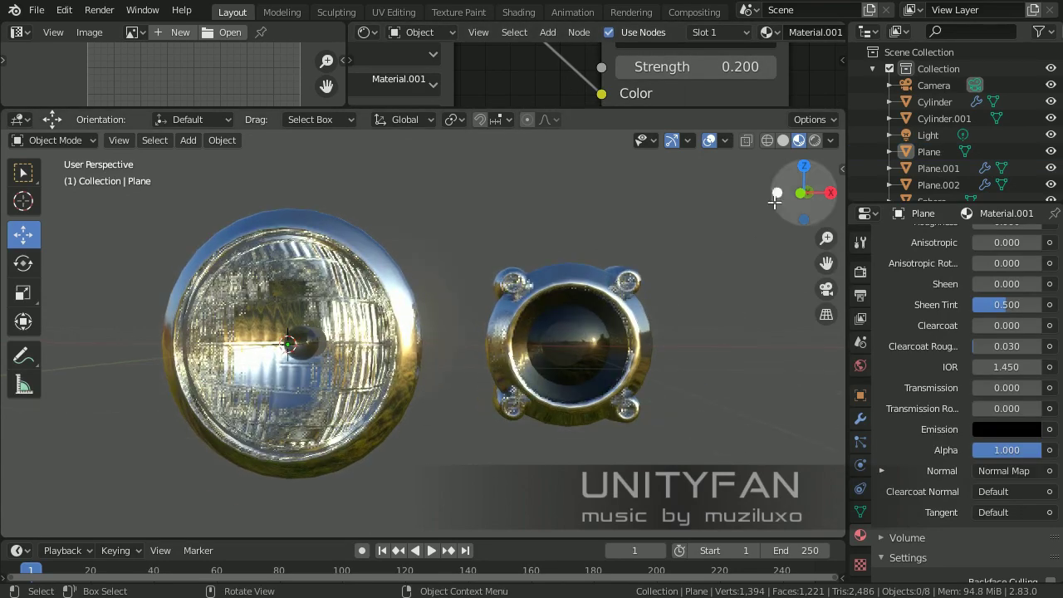
middle_click_drag(689, 264, 715, 441)
scroll(702, 445, "up", 1)
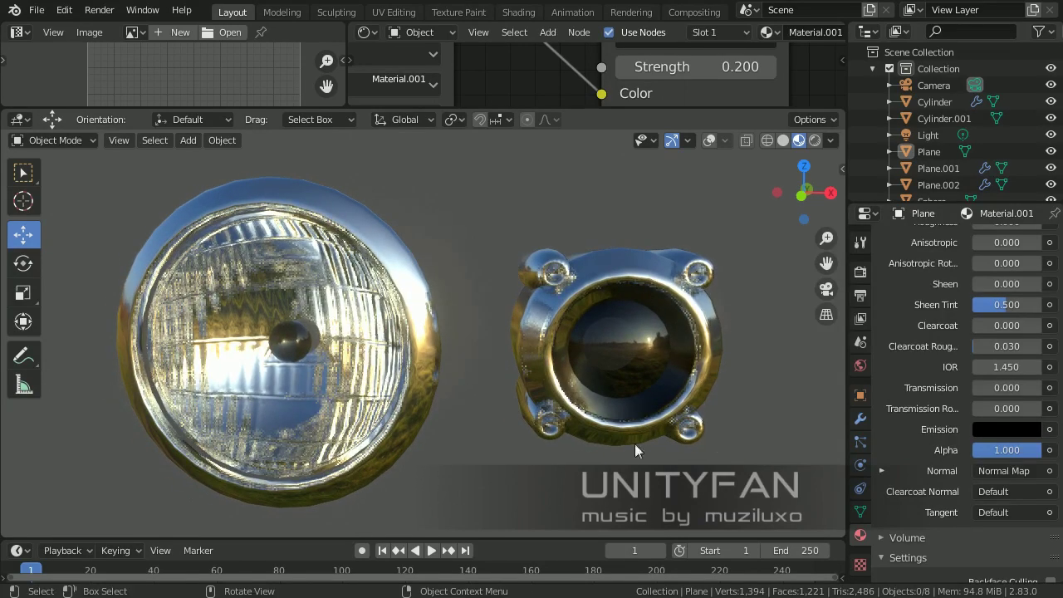